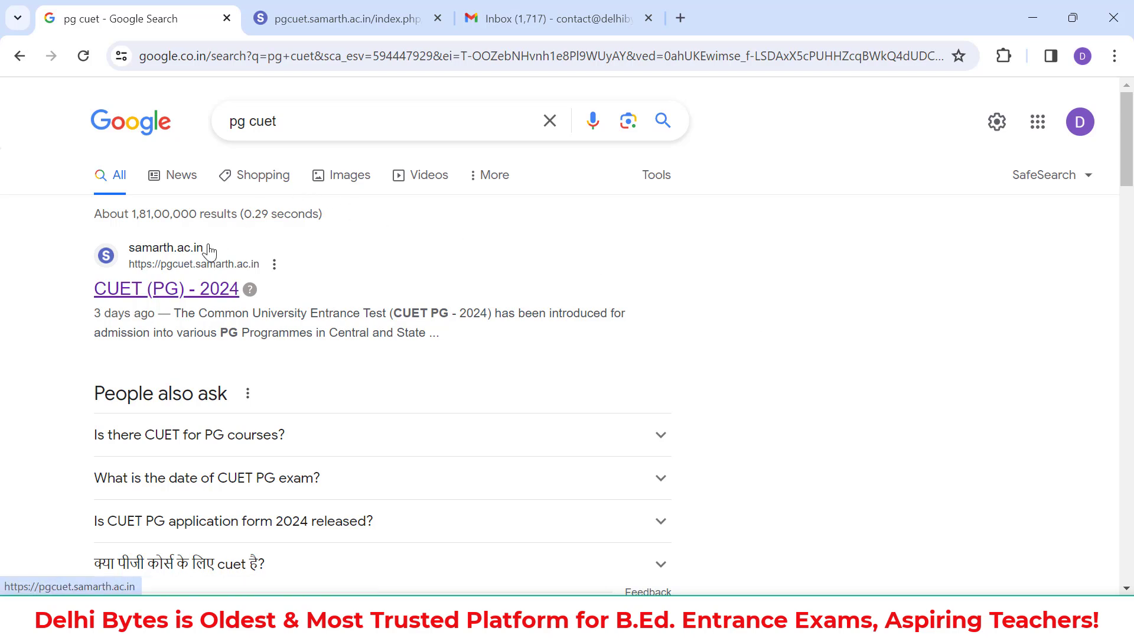
Step: Open the official CUET (PG) - 2024 portal from the 'pg cuet' Google results
{"action": "left_click", "coordinate": [180, 292]}
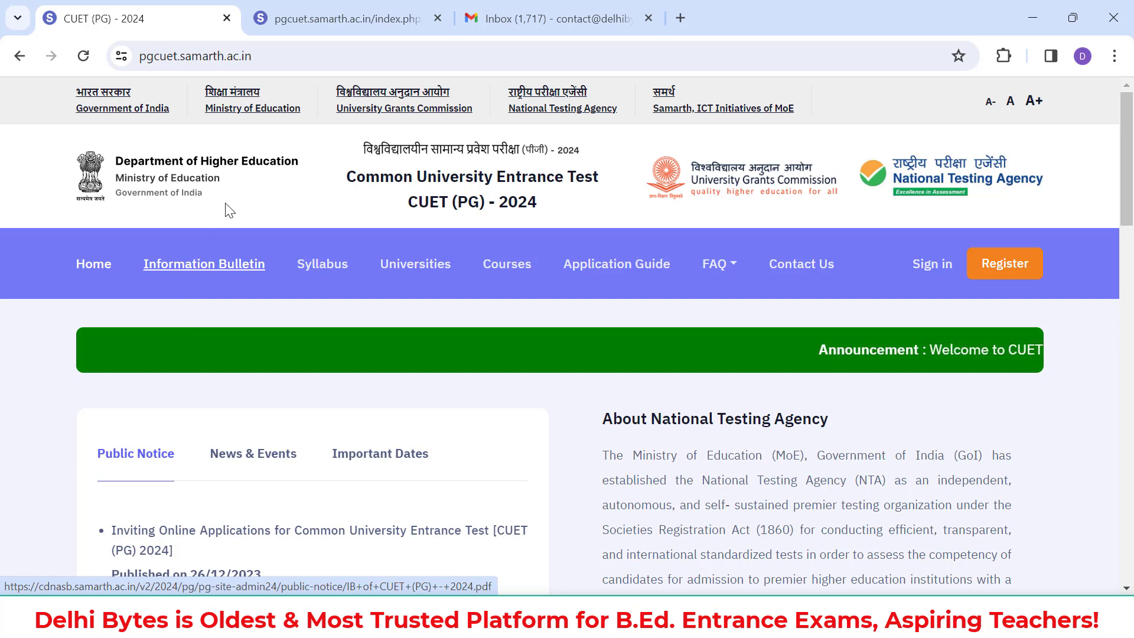
Step: Review the portal home page down to the footer, then go to the Universities page
{"action": "left_click", "coordinate": [289, 58]}
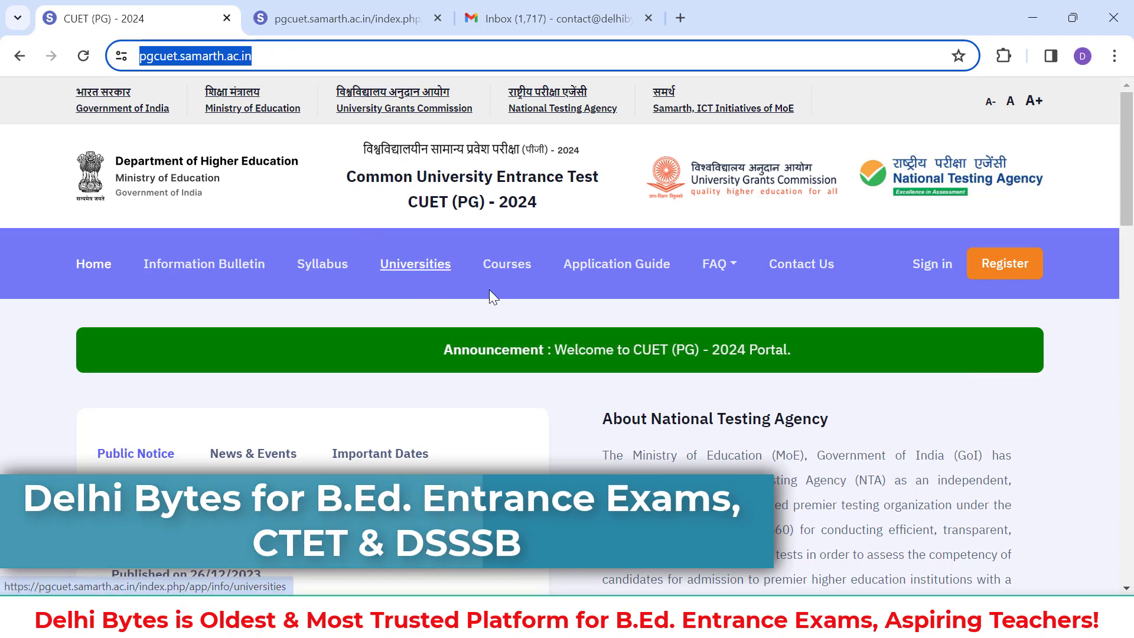
{"action": "scroll", "coordinate": [884, 402], "scroll_direction": "down", "scroll_amount": 8}
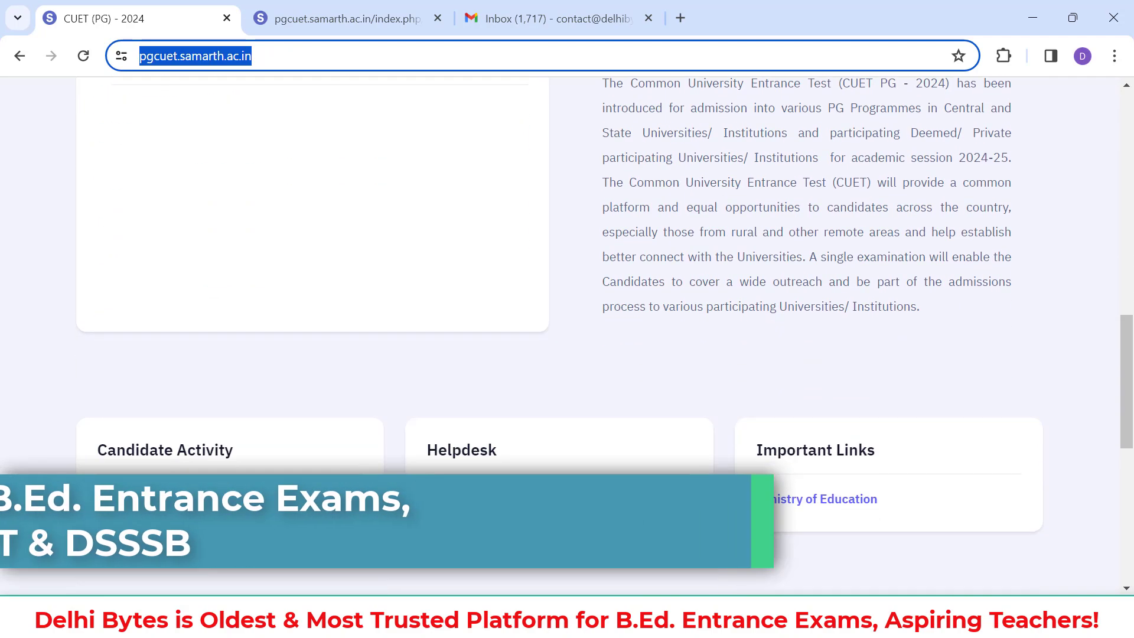
{"action": "scroll", "coordinate": [567, 336], "scroll_direction": "down", "scroll_amount": 9}
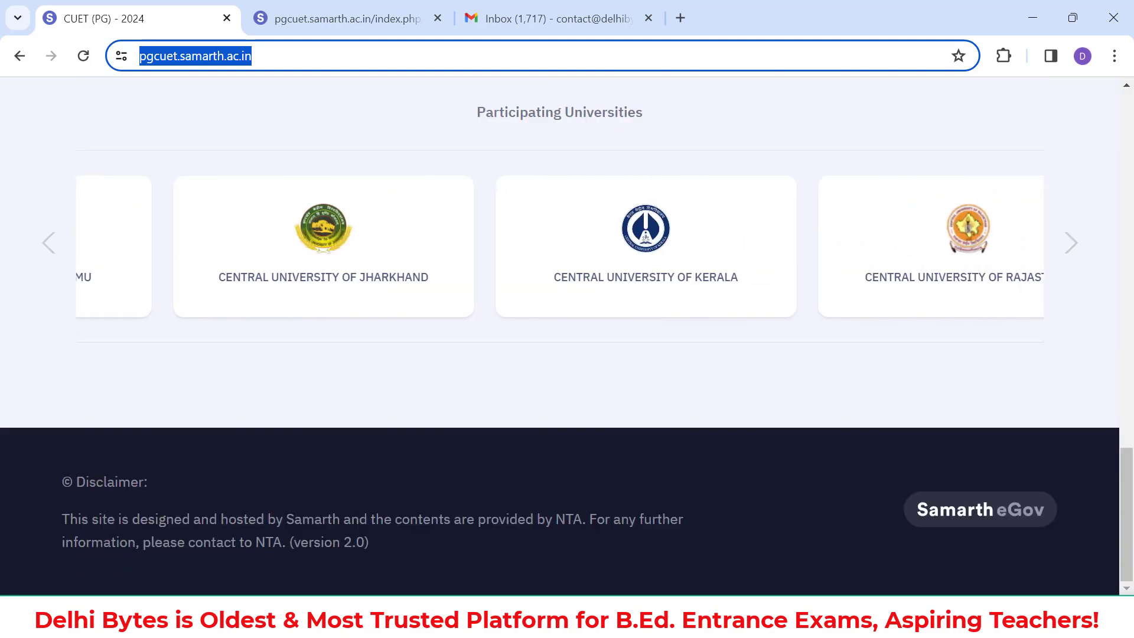
{"action": "scroll", "coordinate": [567, 336], "scroll_direction": "up", "scroll_amount": 1}
{"action": "scroll", "coordinate": [1078, 522], "scroll_direction": "up", "scroll_amount": 16}
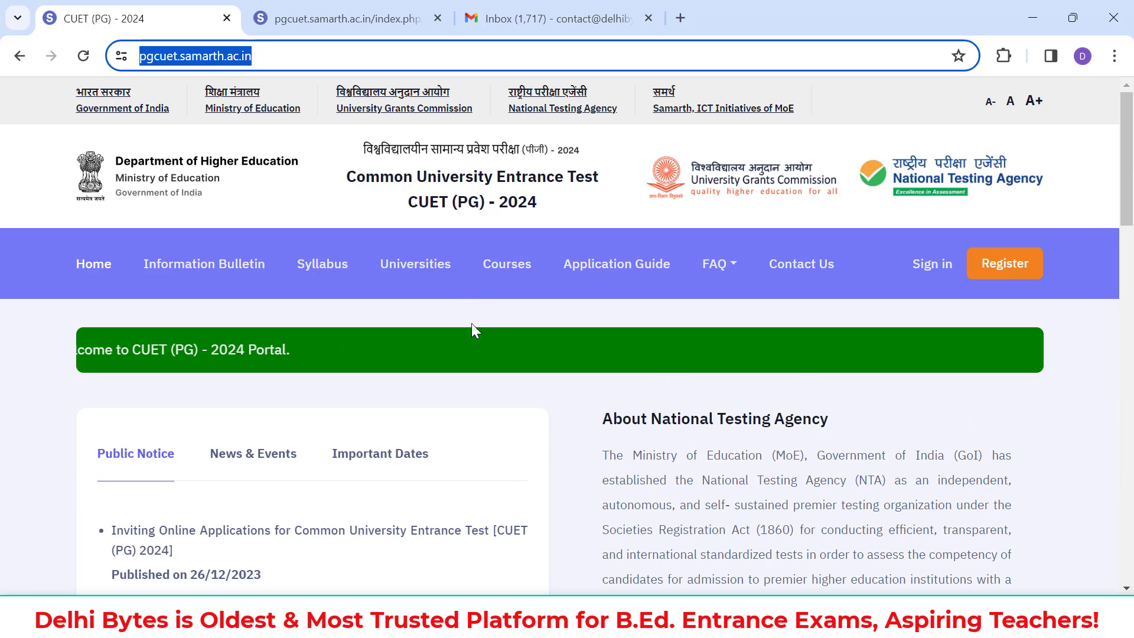
{"action": "left_click", "coordinate": [433, 274]}
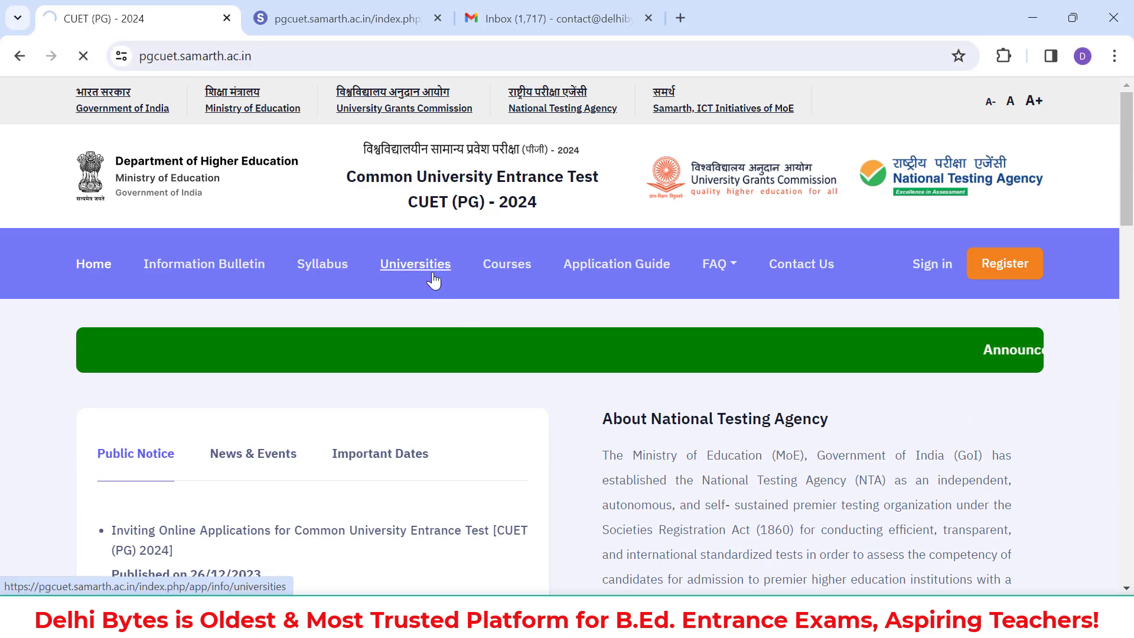
Step: Browse the participating universities cards and list, including University of Delhi, then return Home
{"action": "scroll", "coordinate": [433, 280], "scroll_direction": "down", "scroll_amount": 4}
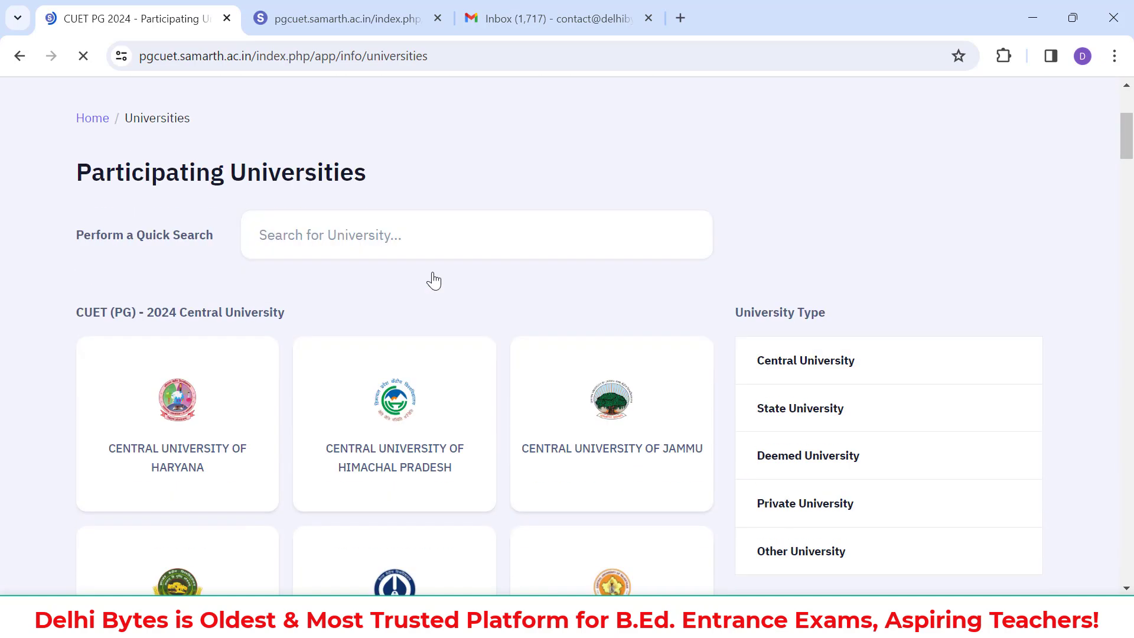
{"action": "scroll", "coordinate": [433, 280], "scroll_direction": "down", "scroll_amount": 3}
{"action": "scroll", "coordinate": [433, 280], "scroll_direction": "down", "scroll_amount": 1}
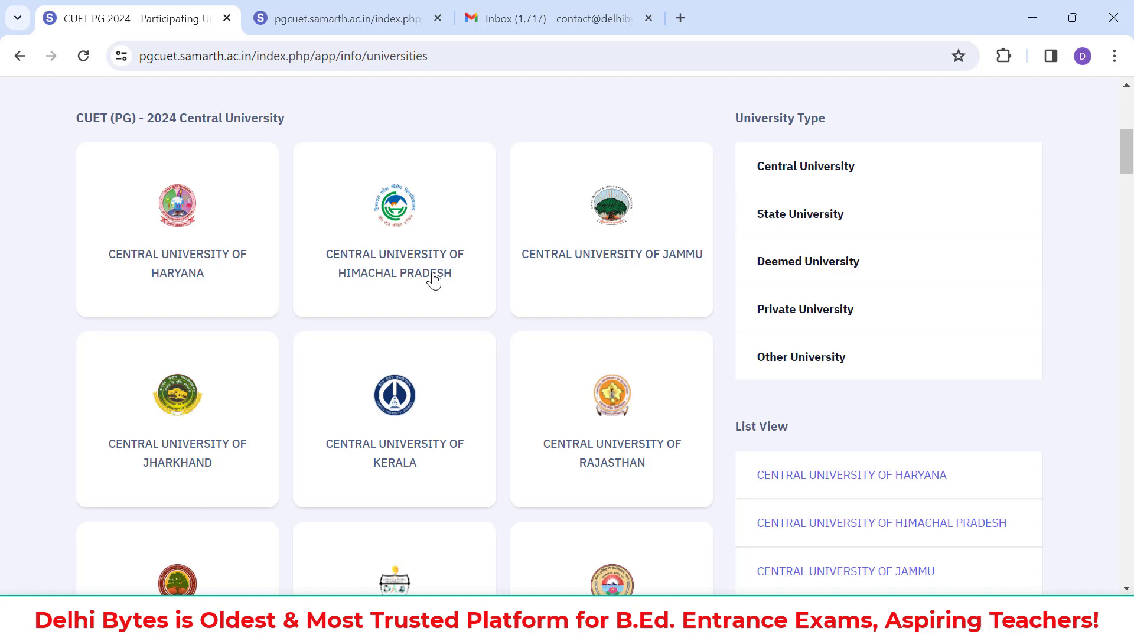
{"action": "scroll", "coordinate": [433, 280], "scroll_direction": "down", "scroll_amount": 1}
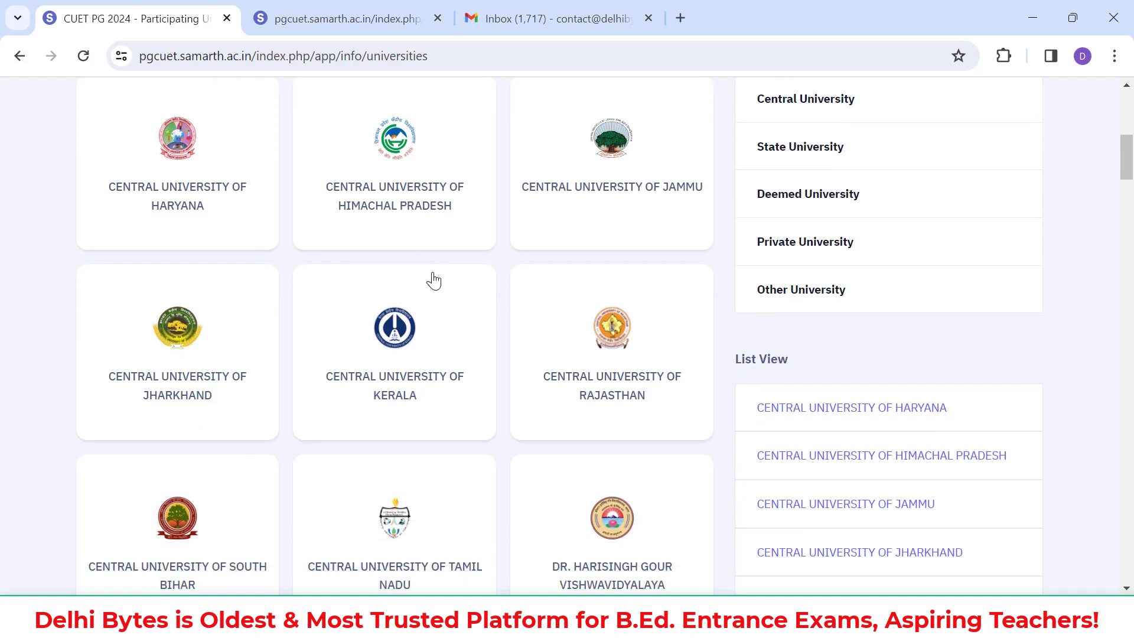
{"action": "scroll", "coordinate": [433, 281], "scroll_direction": "down", "scroll_amount": 6}
{"action": "scroll", "coordinate": [433, 280], "scroll_direction": "down", "scroll_amount": 7}
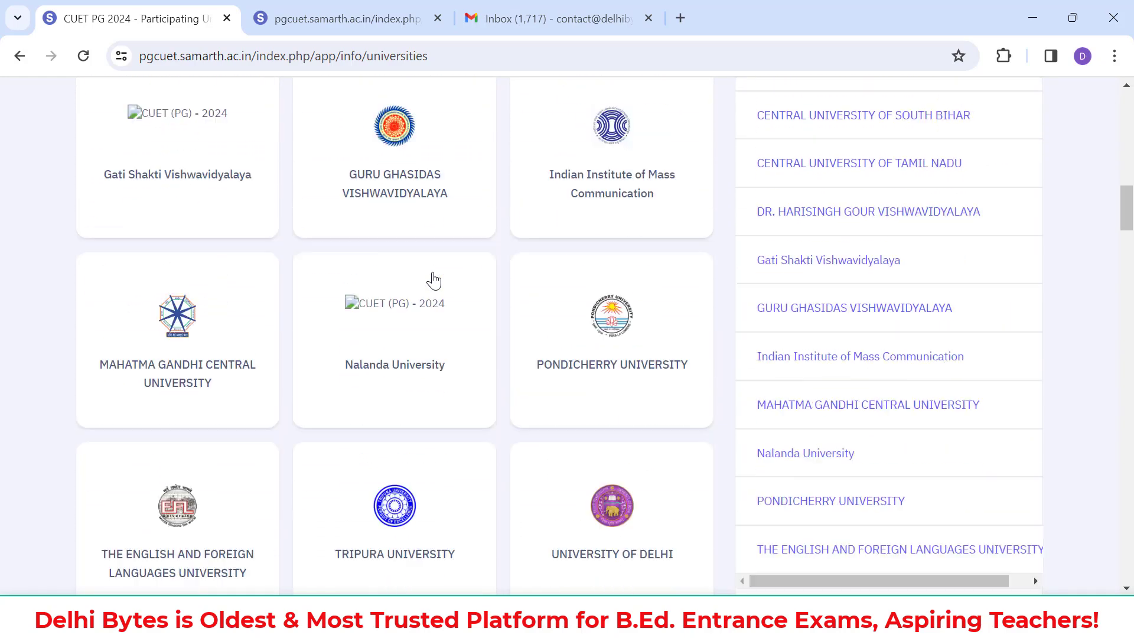
{"action": "scroll", "coordinate": [433, 280], "scroll_direction": "down", "scroll_amount": 2}
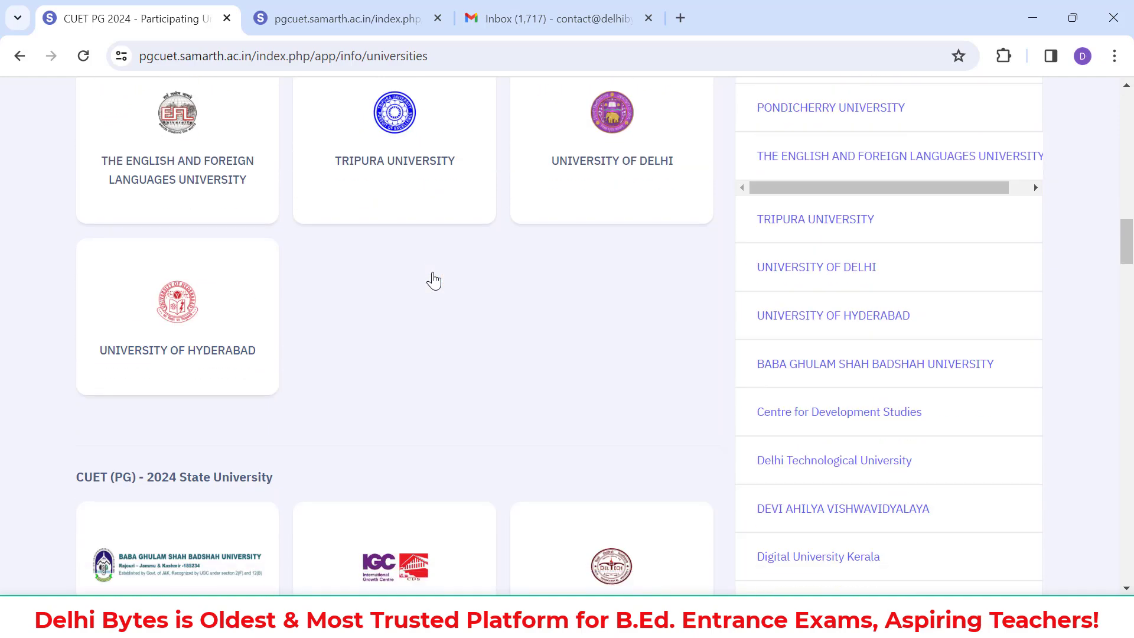
{"action": "scroll", "coordinate": [433, 280], "scroll_direction": "down", "scroll_amount": 4}
{"action": "scroll", "coordinate": [432, 280], "scroll_direction": "up", "scroll_amount": 5}
{"action": "scroll", "coordinate": [434, 280], "scroll_direction": "up", "scroll_amount": 4}
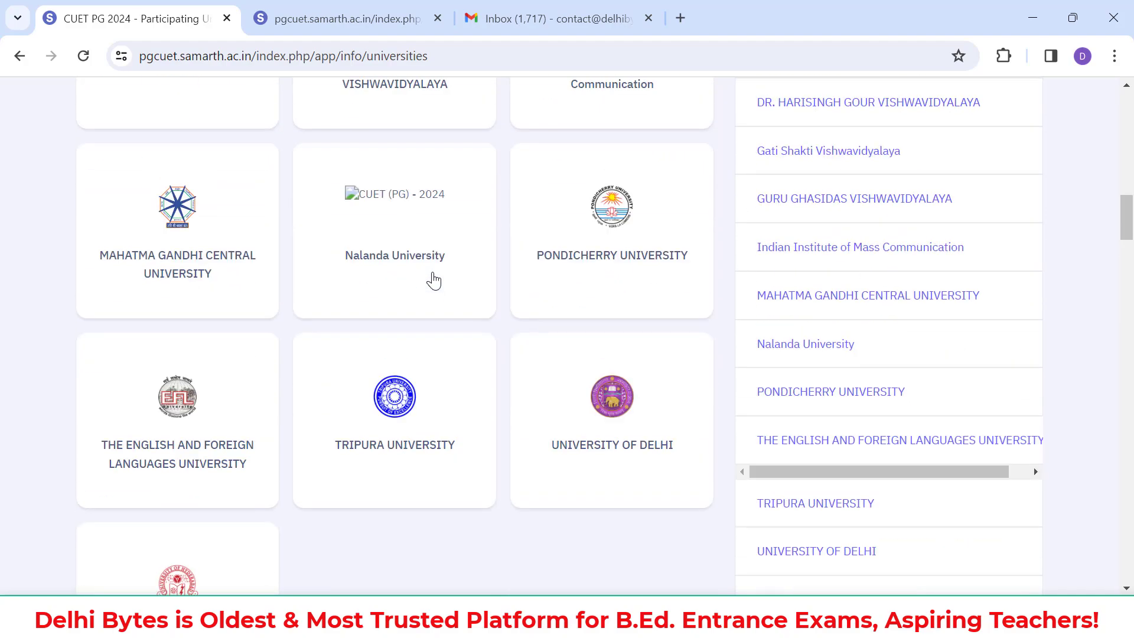
{"action": "scroll", "coordinate": [434, 280], "scroll_direction": "up", "scroll_amount": 16}
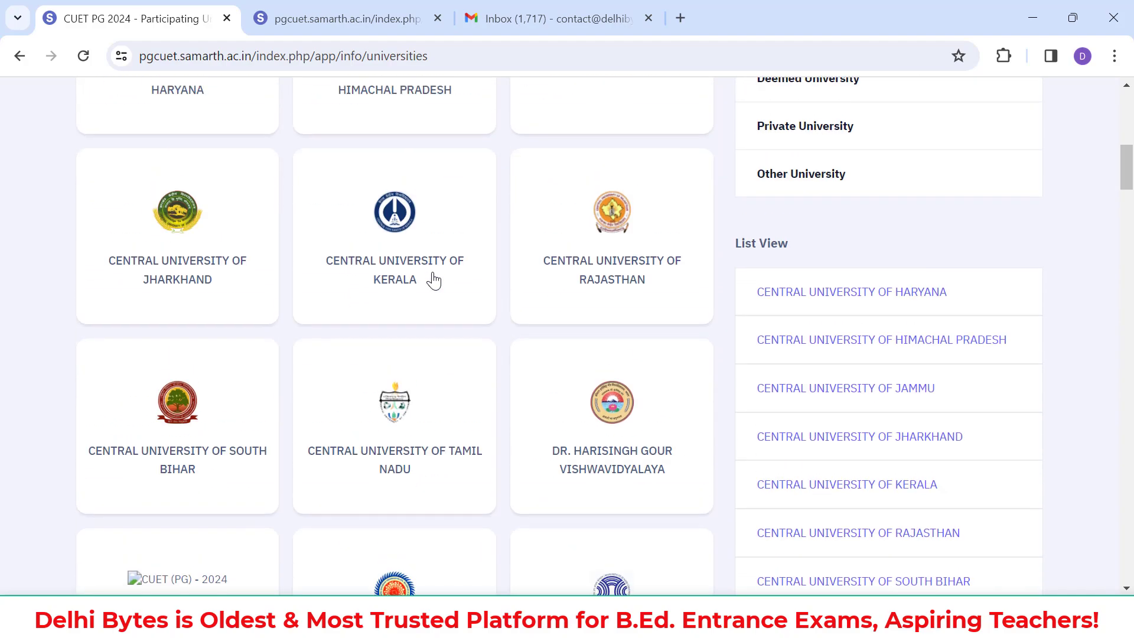
{"action": "scroll", "coordinate": [434, 280], "scroll_direction": "up", "scroll_amount": 2}
{"action": "scroll", "coordinate": [434, 281], "scroll_direction": "up", "scroll_amount": 2}
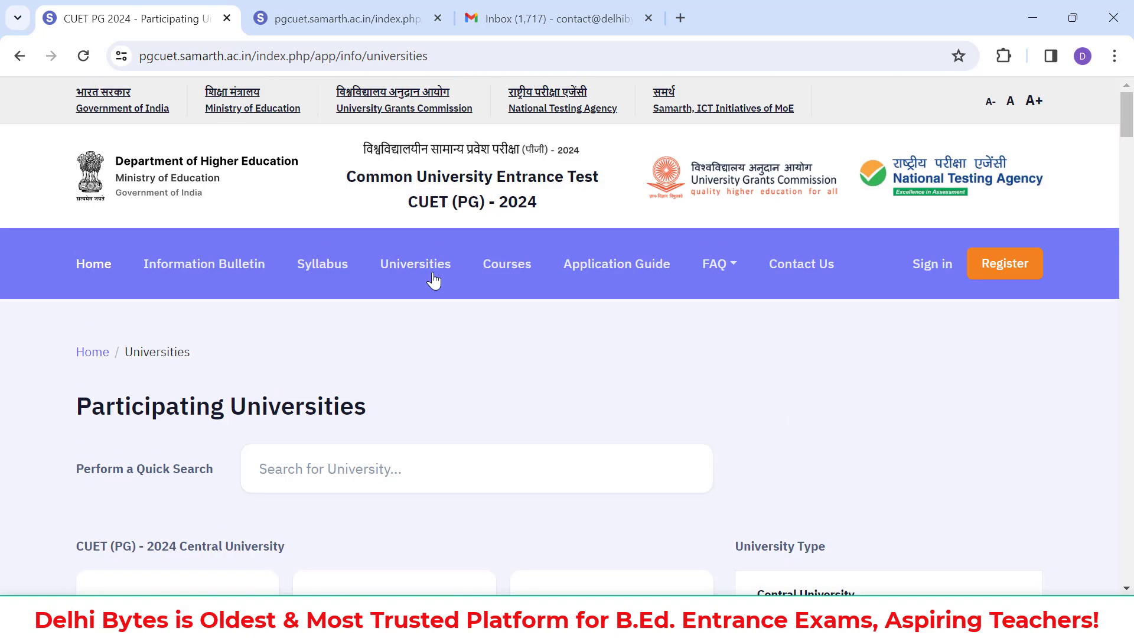
{"action": "left_click", "coordinate": [96, 270]}
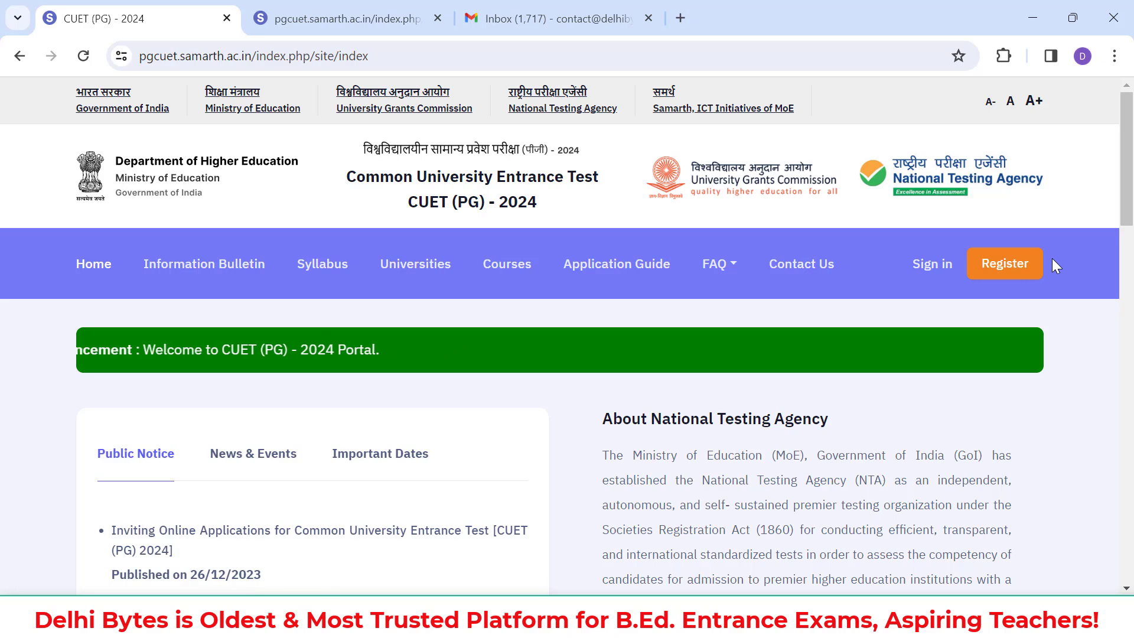
Step: Read the registration instructions and attempt the Information Bulletin download, which returns Access Denied
{"action": "left_click", "coordinate": [1014, 265]}
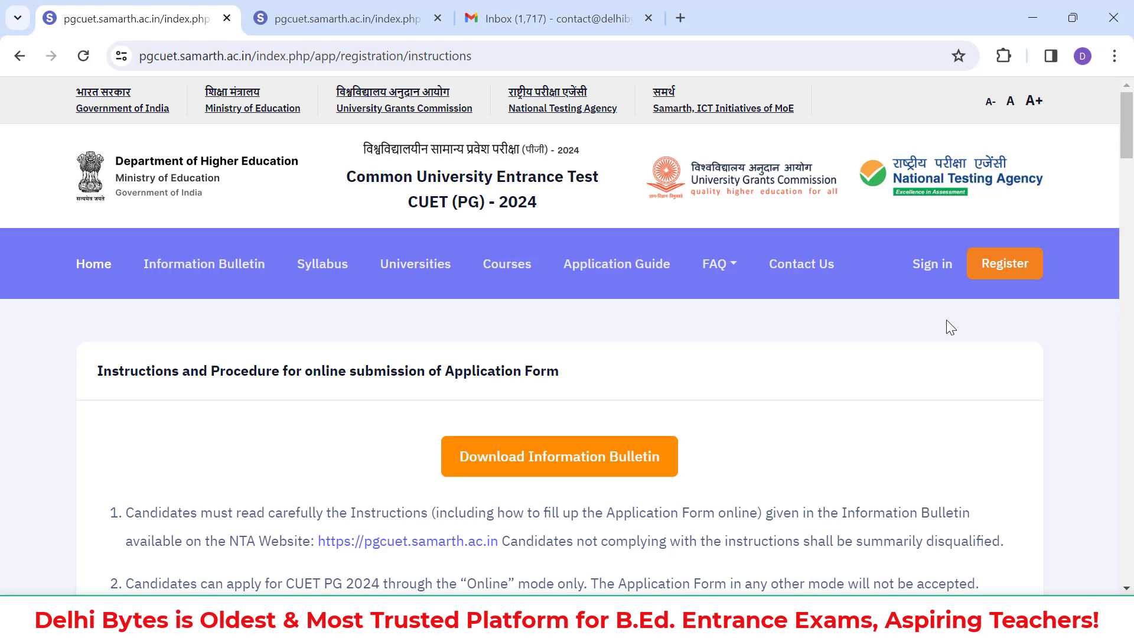
{"action": "scroll", "coordinate": [946, 328], "scroll_direction": "down", "scroll_amount": 1}
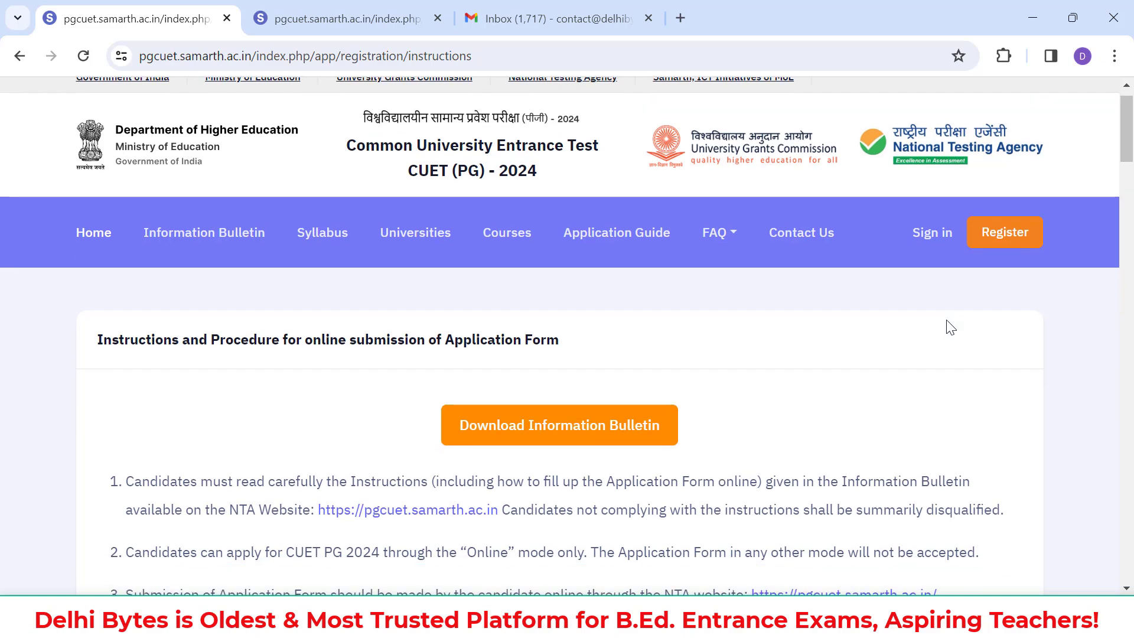
{"action": "scroll", "coordinate": [950, 328], "scroll_direction": "down", "scroll_amount": 1}
{"action": "scroll", "coordinate": [950, 327], "scroll_direction": "down", "scroll_amount": 2}
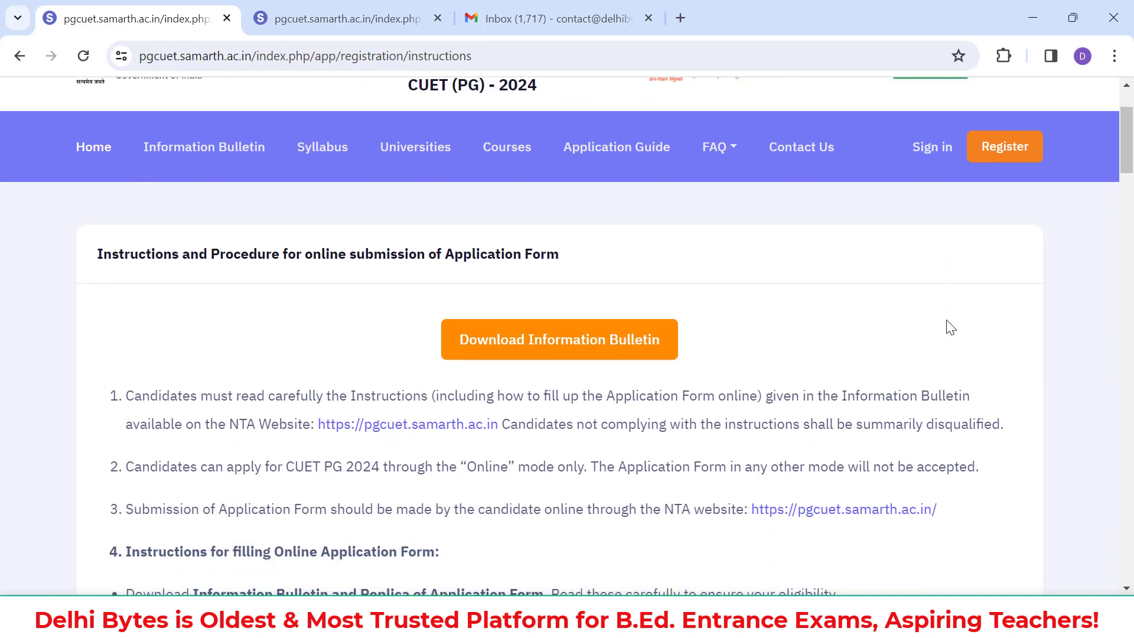
{"action": "scroll", "coordinate": [950, 327], "scroll_direction": "up", "scroll_amount": 3}
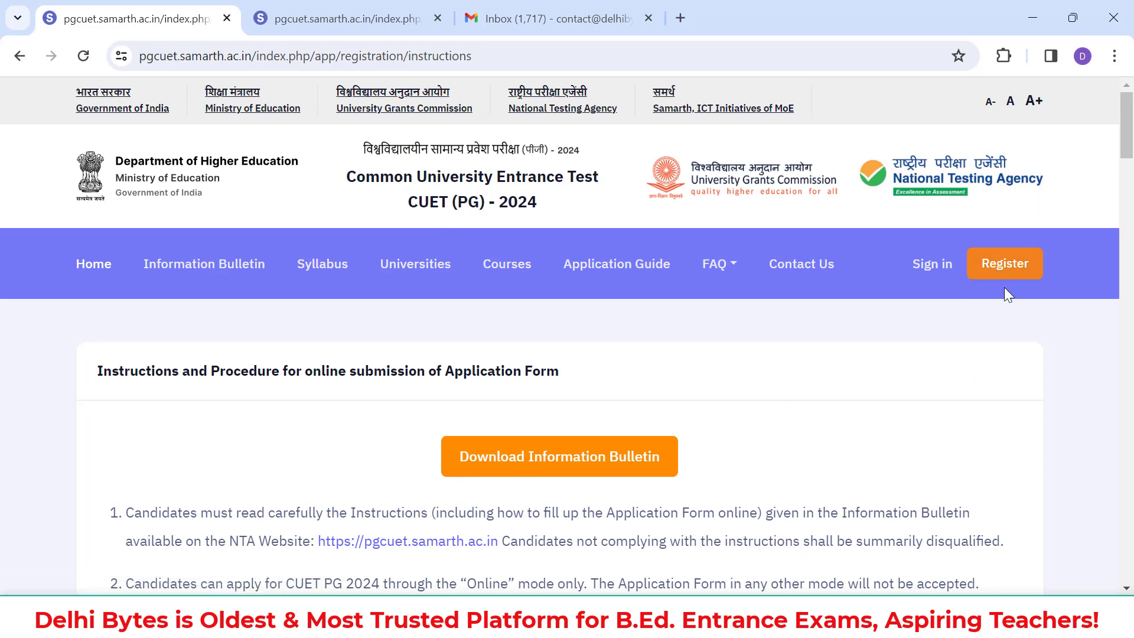
{"action": "scroll", "coordinate": [1004, 292], "scroll_direction": "down", "scroll_amount": 5}
{"action": "scroll", "coordinate": [1005, 292], "scroll_direction": "up", "scroll_amount": 4}
{"action": "scroll", "coordinate": [1008, 295], "scroll_direction": "down", "scroll_amount": 1}
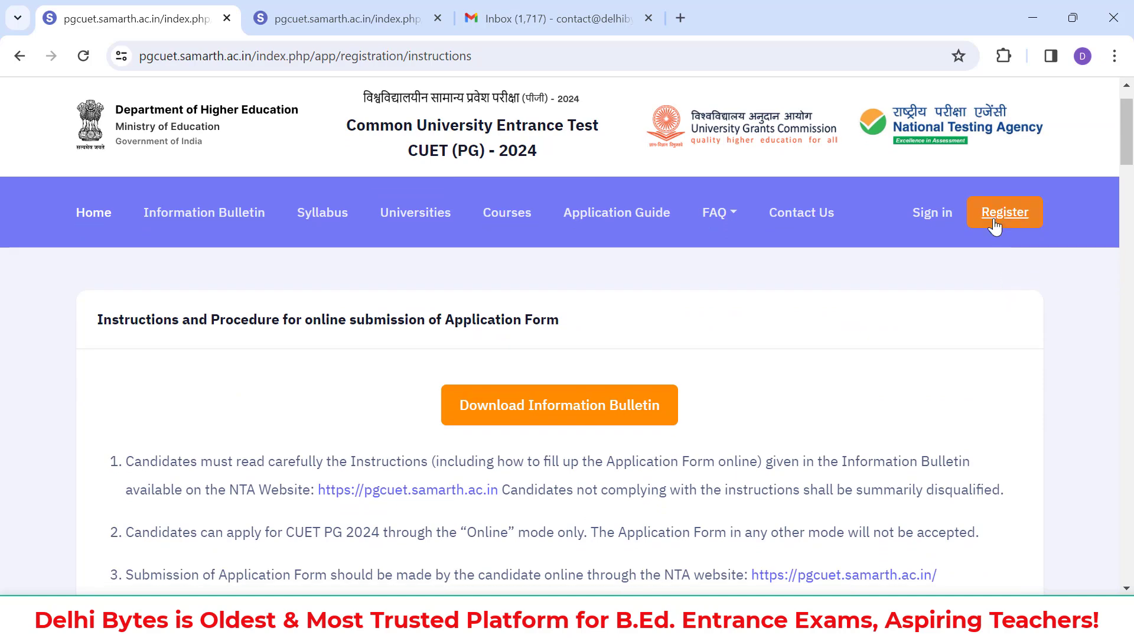
{"action": "scroll", "coordinate": [994, 222], "scroll_direction": "up", "scroll_amount": 2}
{"action": "scroll", "coordinate": [942, 298], "scroll_direction": "down", "scroll_amount": 5}
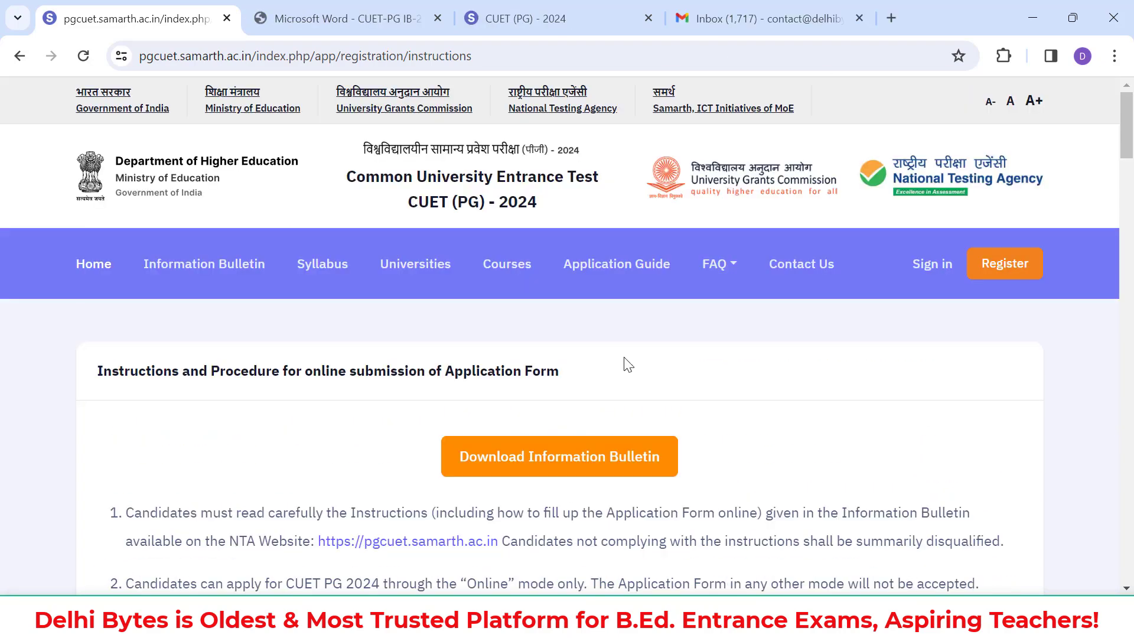
{"action": "left_click", "coordinate": [512, 461]}
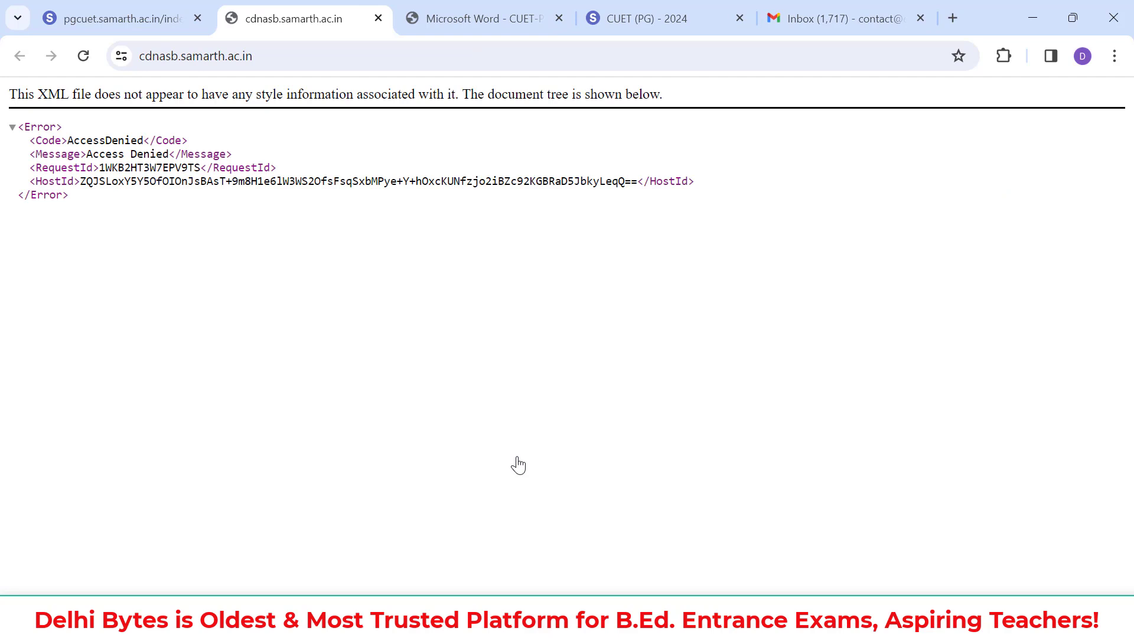
Step: Open the 75-page Information Bulletin PDF and scroll to page 5's important dates and fees
{"action": "left_click", "coordinate": [484, 23]}
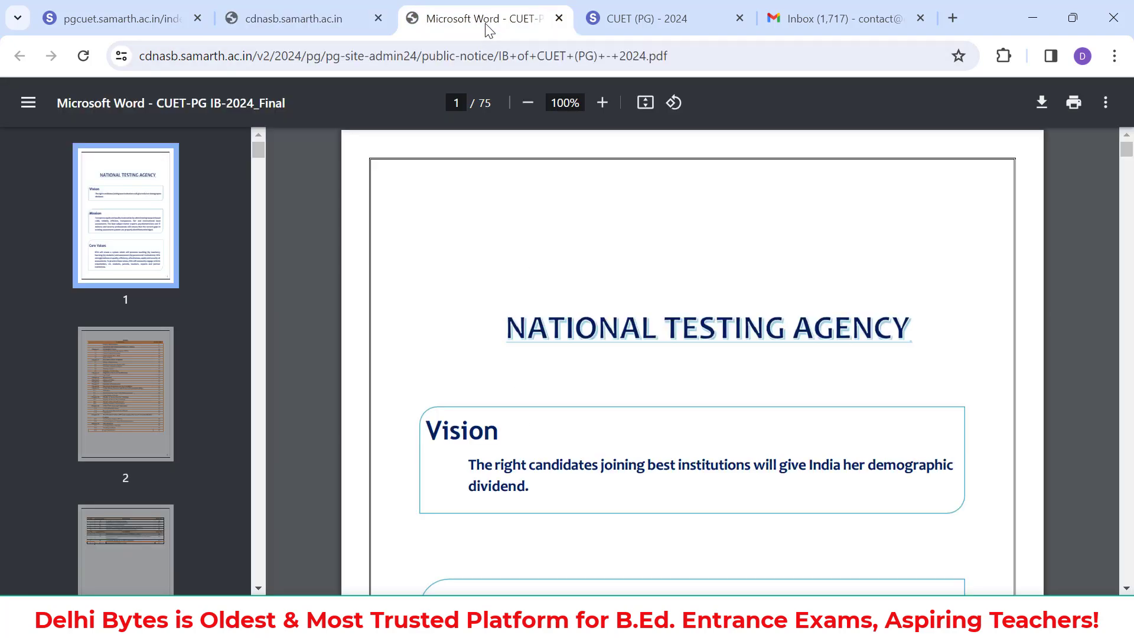
{"action": "left_click", "coordinate": [633, 28]}
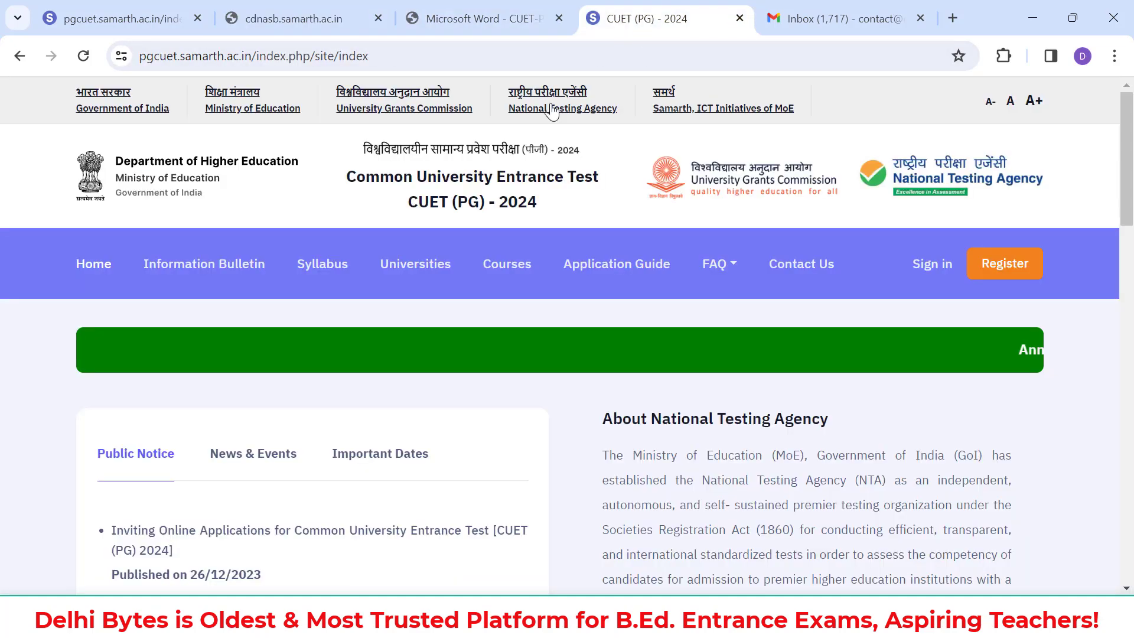
{"action": "left_click", "coordinate": [213, 263]}
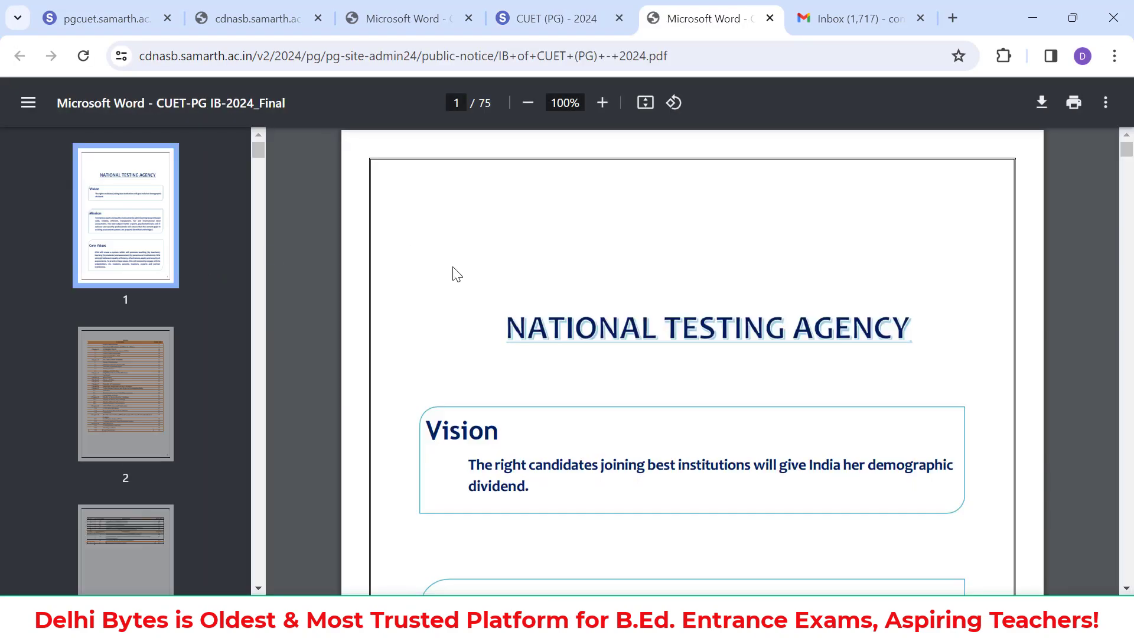
{"action": "scroll", "coordinate": [453, 272], "scroll_direction": "down", "scroll_amount": 20}
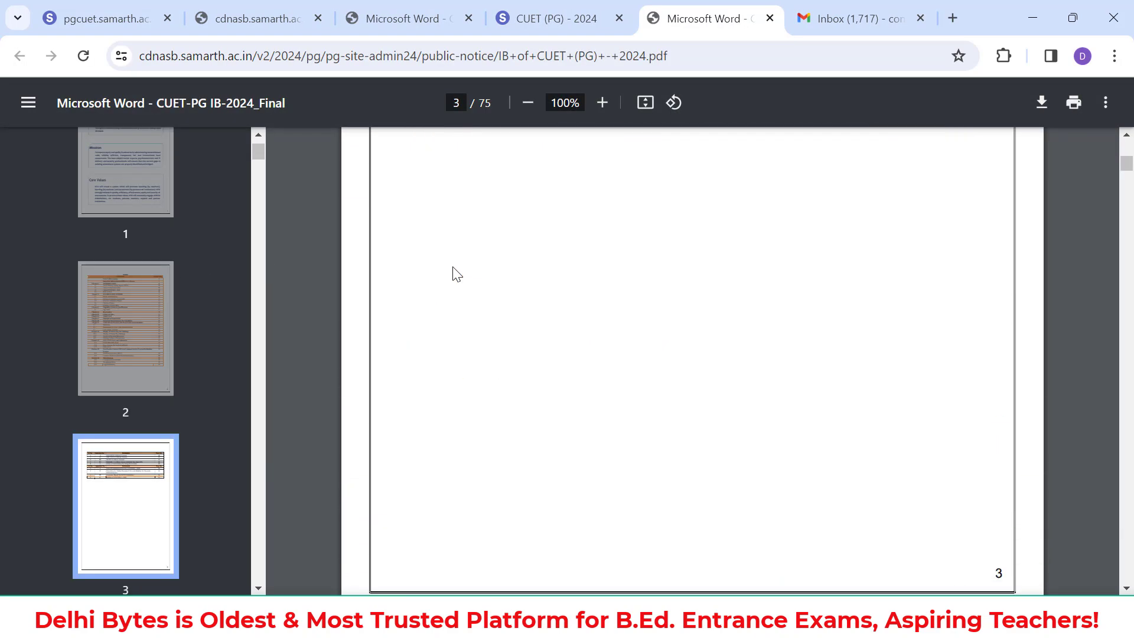
{"action": "scroll", "coordinate": [453, 273], "scroll_direction": "down", "scroll_amount": 10}
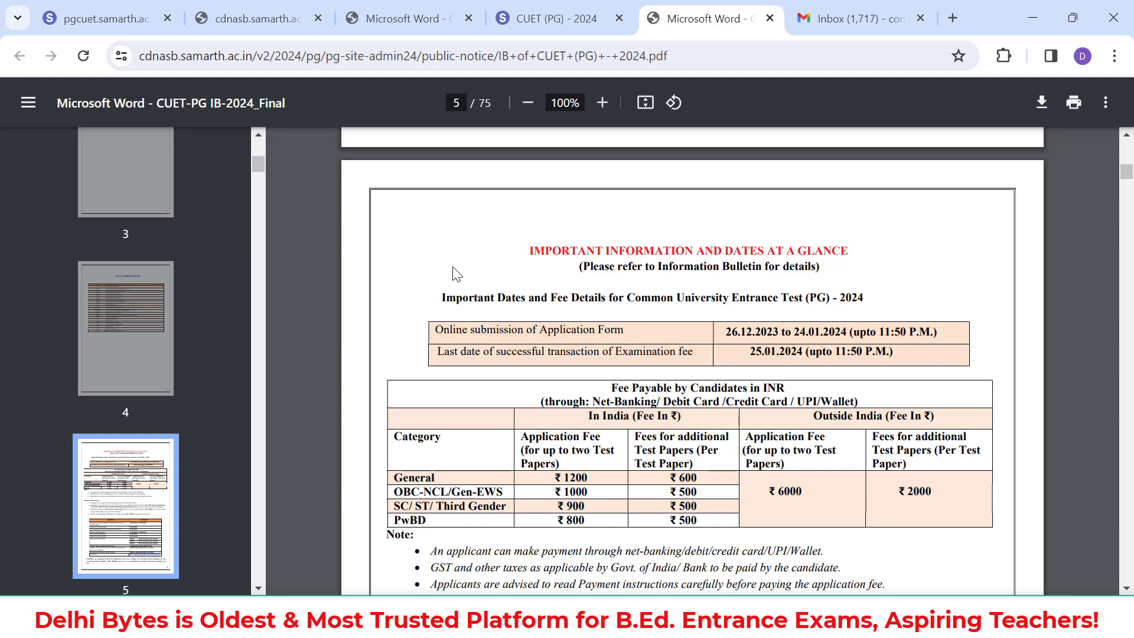
{"action": "scroll", "coordinate": [455, 273], "scroll_direction": "down", "scroll_amount": 1}
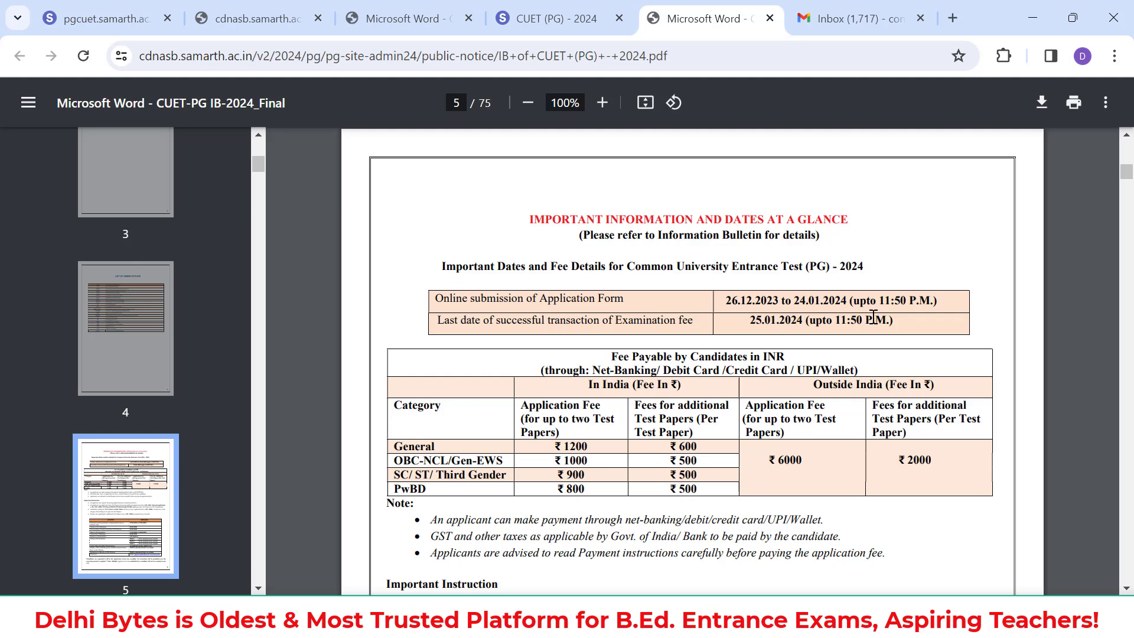
Step: Back on the instructions page, tick the Information Bulletin declaration and proceed to registration
{"action": "left_click", "coordinate": [91, 22]}
{"action": "scroll", "coordinate": [466, 337], "scroll_direction": "down", "scroll_amount": 12}
{"action": "scroll", "coordinate": [466, 338], "scroll_direction": "up", "scroll_amount": 12}
{"action": "scroll", "coordinate": [466, 337], "scroll_direction": "down", "scroll_amount": 16}
{"action": "scroll", "coordinate": [470, 338], "scroll_direction": "down", "scroll_amount": 20}
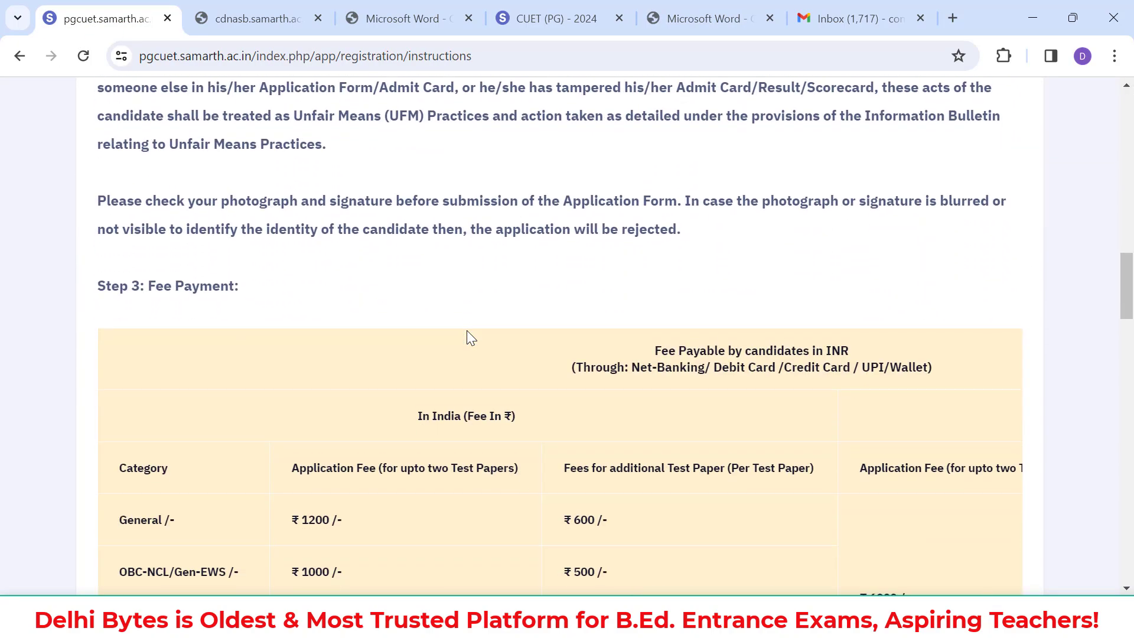
{"action": "scroll", "coordinate": [471, 338], "scroll_direction": "down", "scroll_amount": 15}
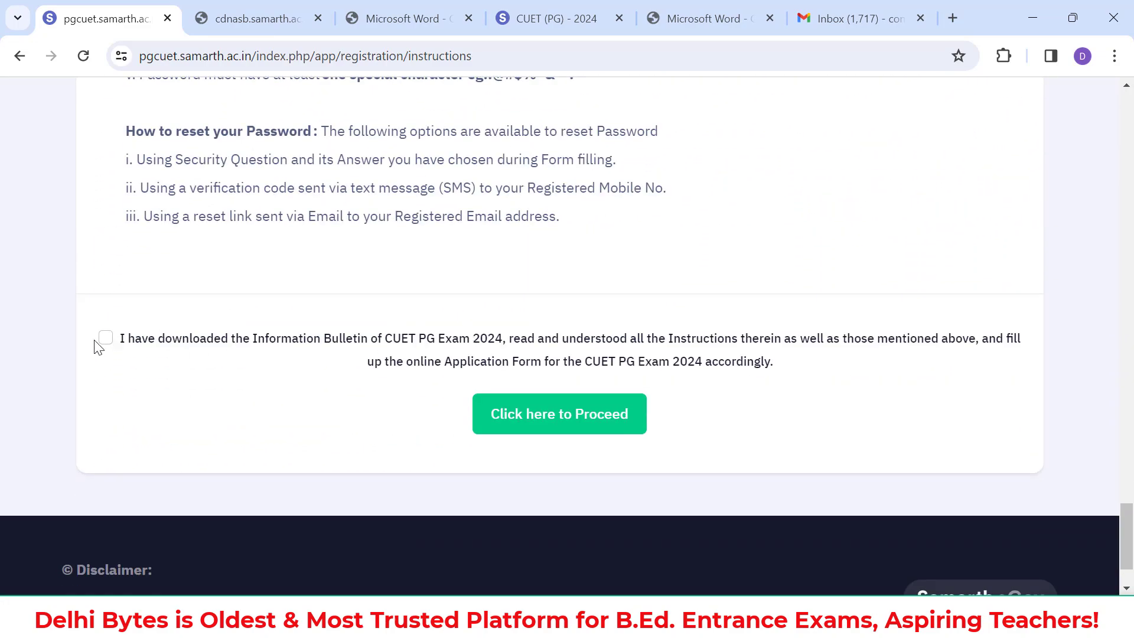
{"action": "left_click", "coordinate": [103, 344]}
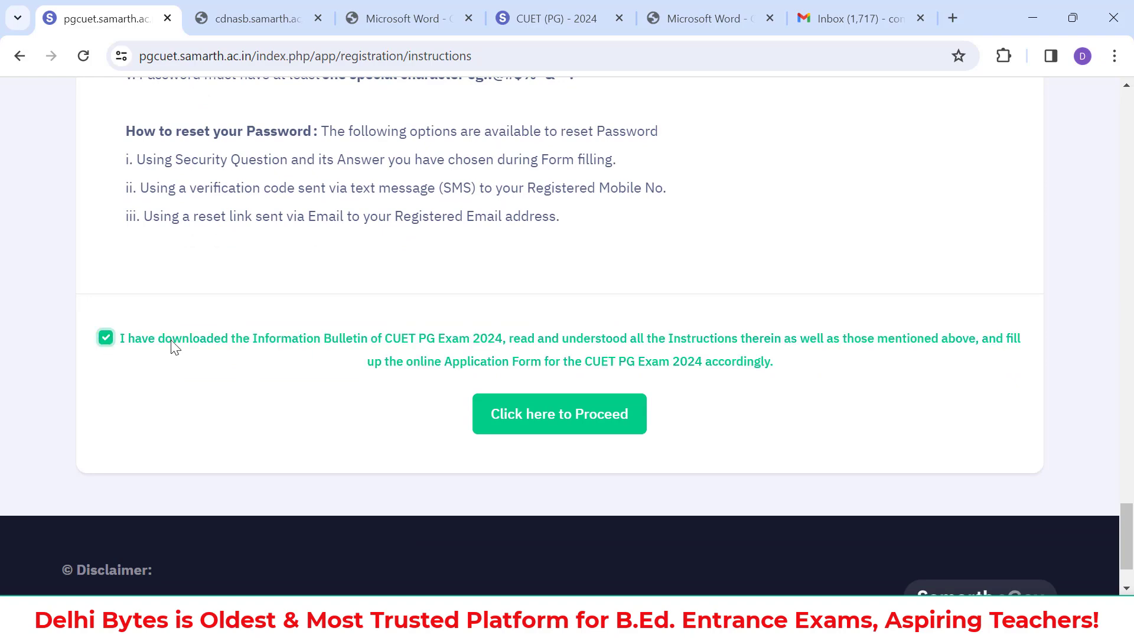
{"action": "left_click", "coordinate": [514, 420]}
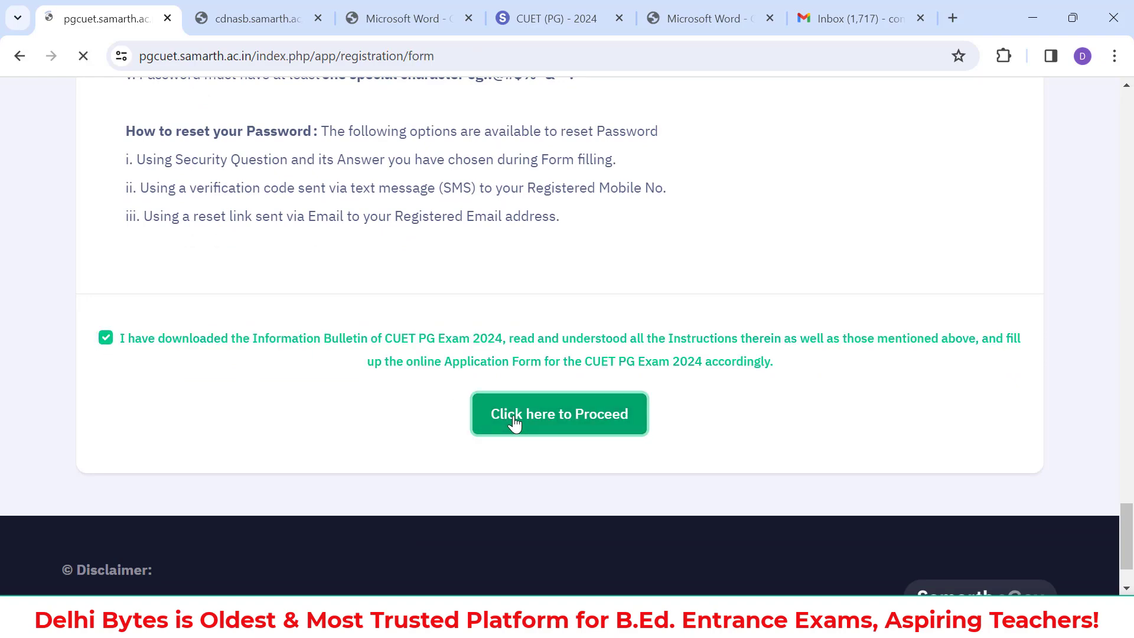
Step: Scroll through the blank Registration Form's personal, contact and address sections
{"action": "scroll", "coordinate": [513, 422], "scroll_direction": "down", "scroll_amount": 1}
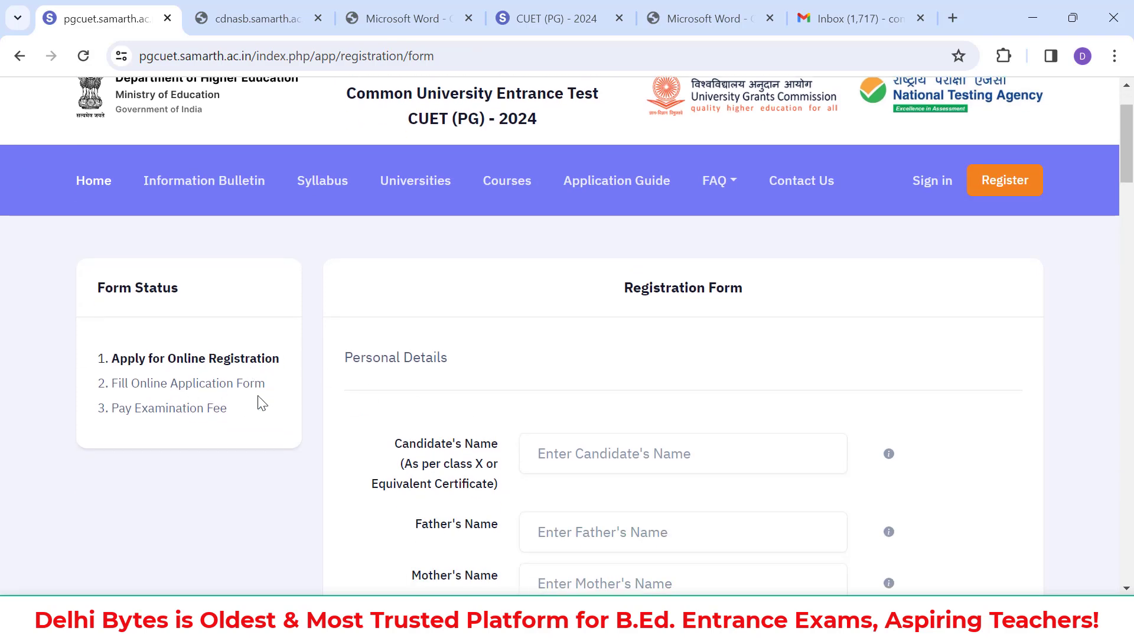
{"action": "scroll", "coordinate": [263, 403], "scroll_direction": "down", "scroll_amount": 1}
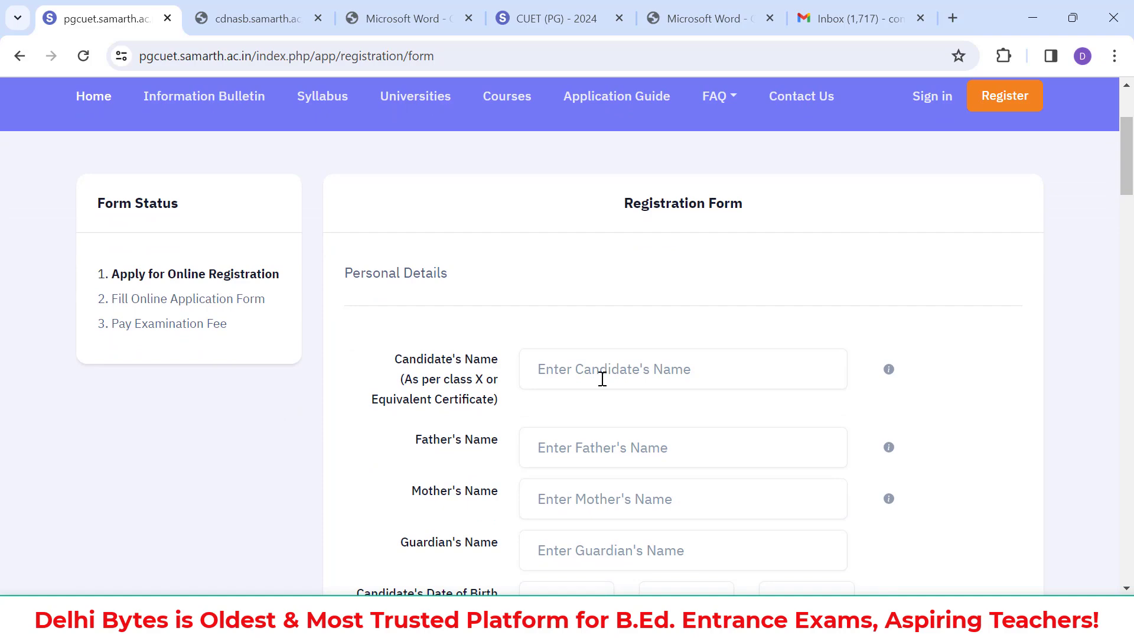
{"action": "scroll", "coordinate": [602, 378], "scroll_direction": "down", "scroll_amount": 1}
{"action": "scroll", "coordinate": [602, 378], "scroll_direction": "down", "scroll_amount": 8}
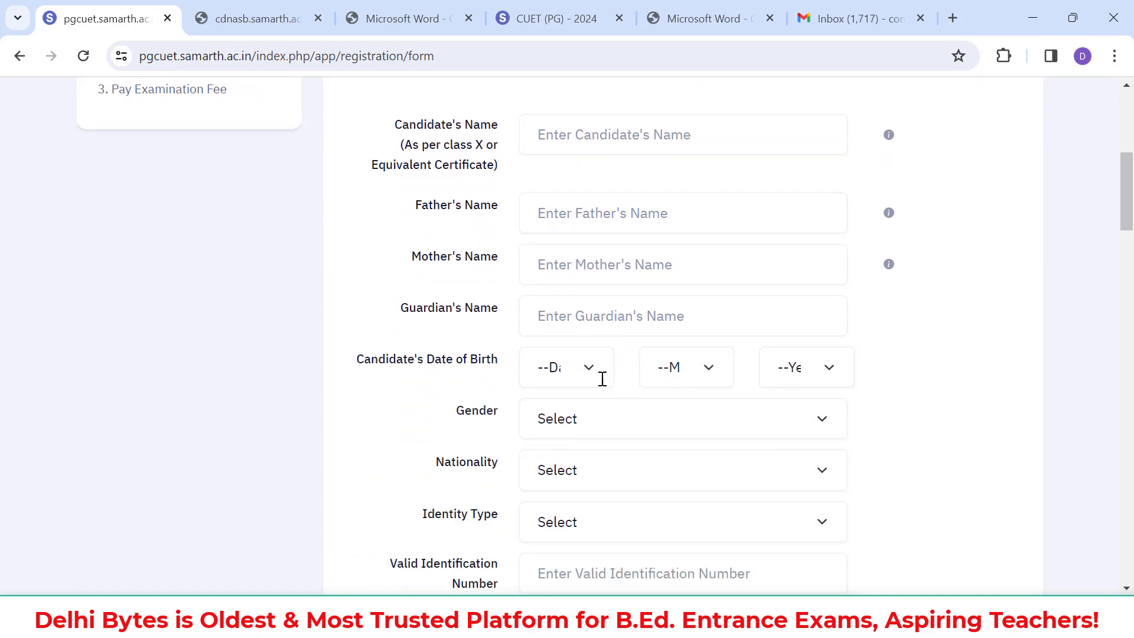
{"action": "scroll", "coordinate": [602, 379], "scroll_direction": "down", "scroll_amount": 11}
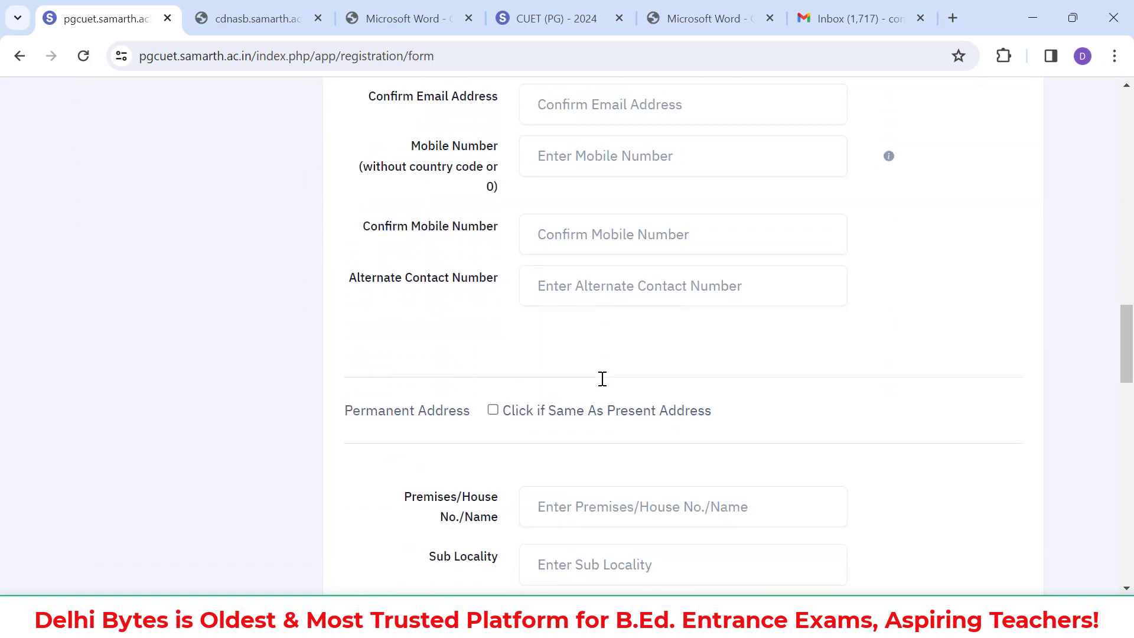
{"action": "scroll", "coordinate": [602, 378], "scroll_direction": "up", "scroll_amount": 20}
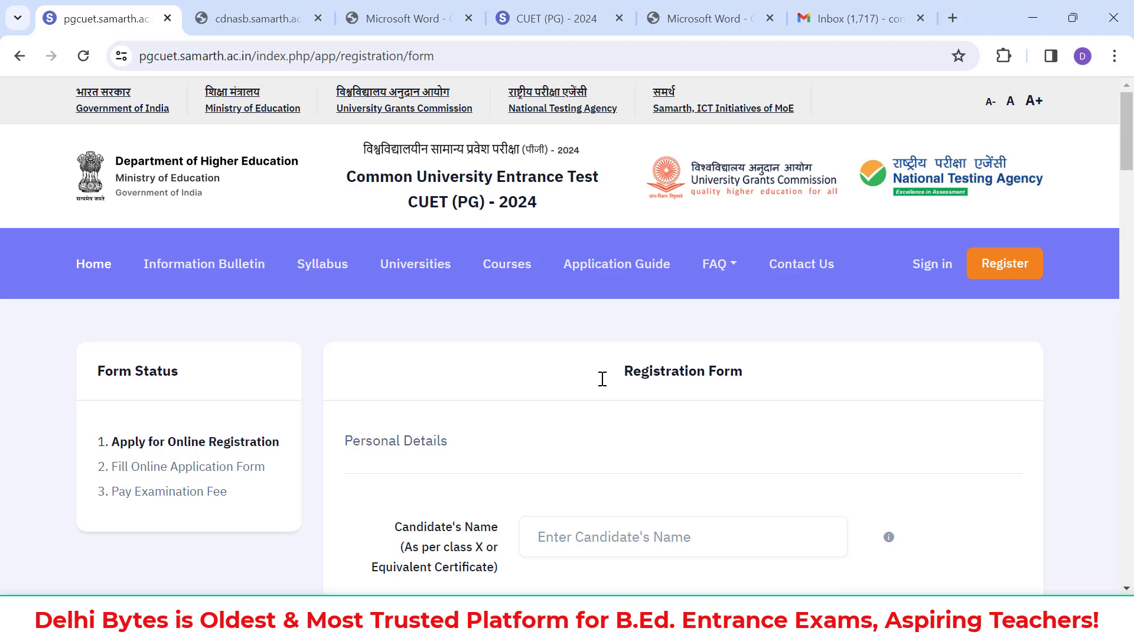
{"action": "scroll", "coordinate": [602, 378], "scroll_direction": "down", "scroll_amount": 4}
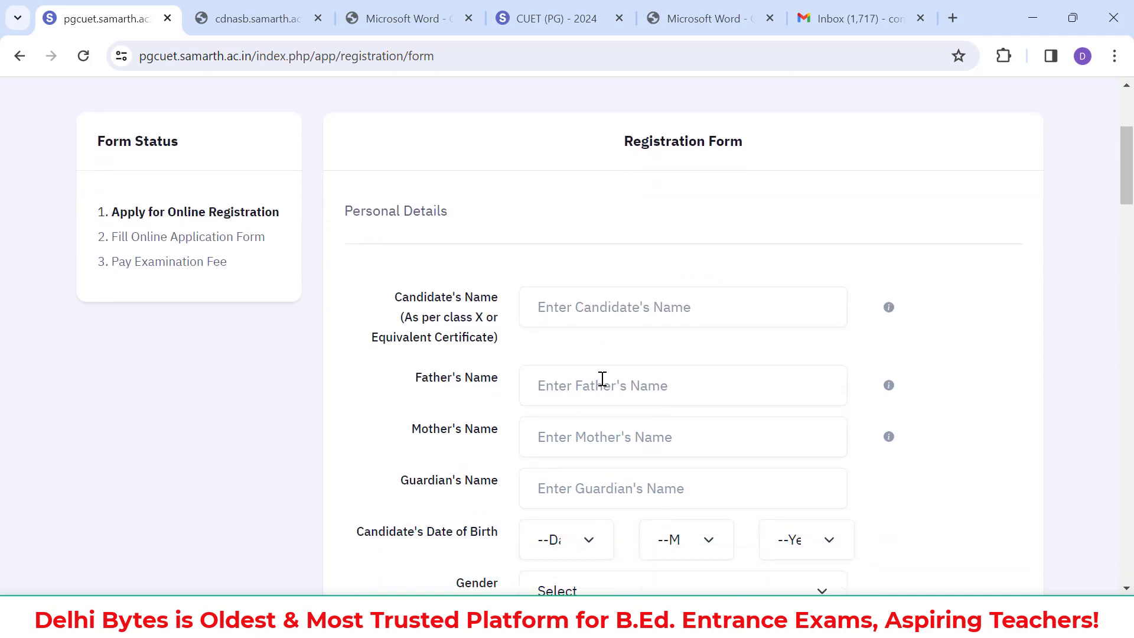
Step: Type the candidate's, father's and mother's names into their fields, then reach the guardian's name field
{"action": "left_click", "coordinate": [677, 309]}
{"action": "type", "text": "Delhi Bytes"}
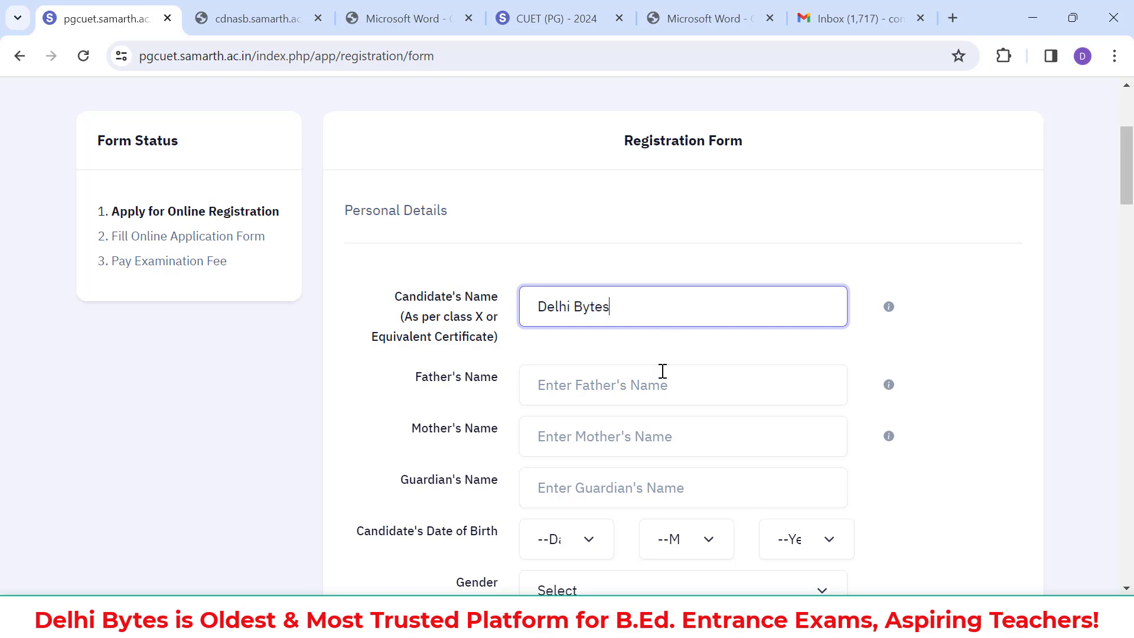
{"action": "left_click", "coordinate": [662, 371]}
{"action": "scroll", "coordinate": [661, 371], "scroll_direction": "down", "scroll_amount": 2}
{"action": "left_click", "coordinate": [627, 326]}
{"action": "scroll", "coordinate": [625, 326], "scroll_direction": "down", "scroll_amount": 2}
{"action": "left_click", "coordinate": [597, 318]}
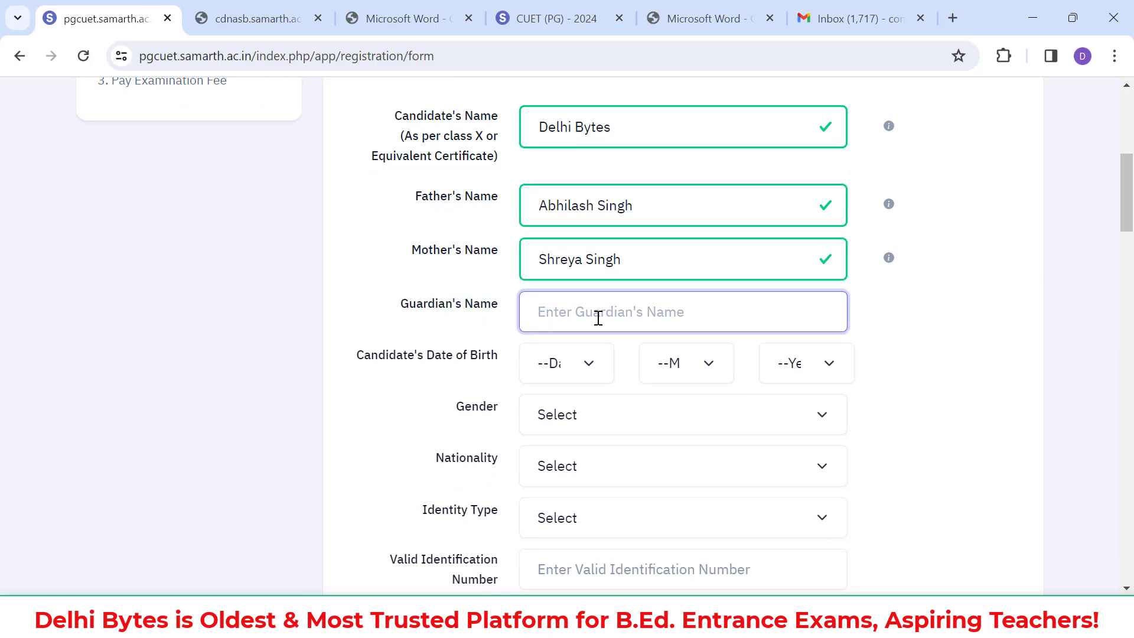
{"action": "scroll", "coordinate": [598, 318], "scroll_direction": "down", "scroll_amount": 2}
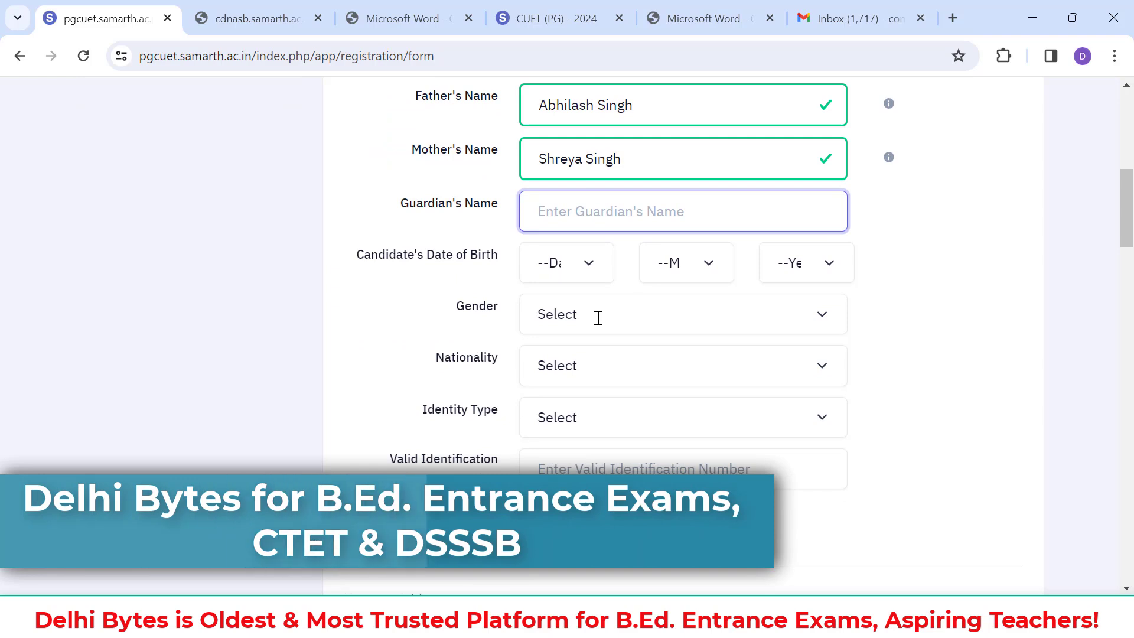
{"action": "left_click", "coordinate": [592, 273]}
{"action": "scroll", "coordinate": [587, 433], "scroll_direction": "down", "scroll_amount": 3}
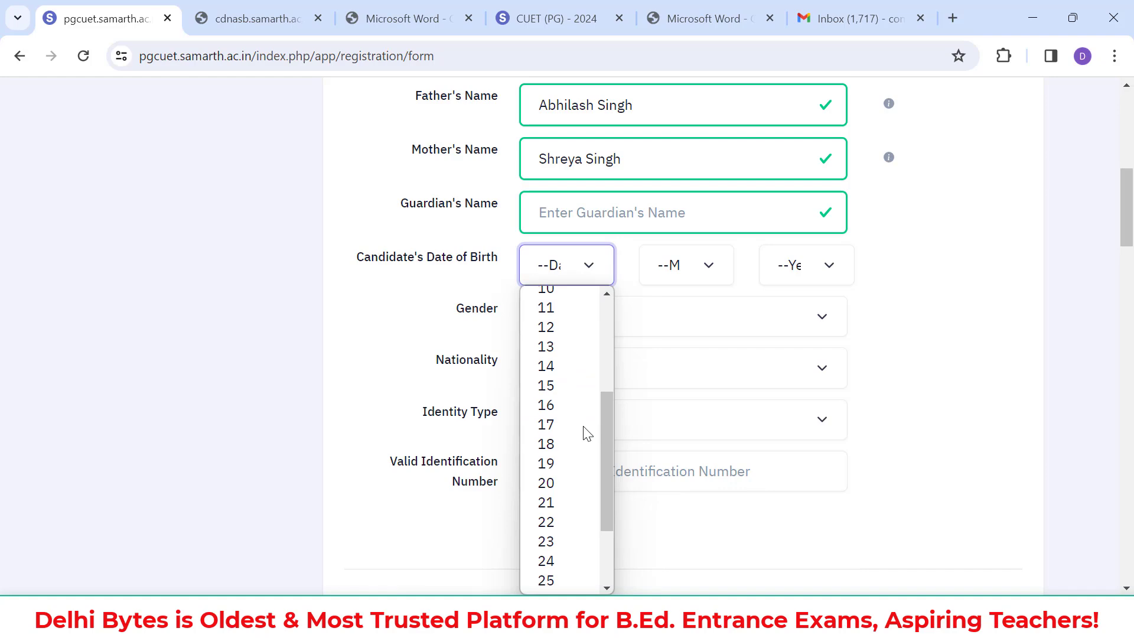
{"action": "scroll", "coordinate": [567, 494], "scroll_direction": "down", "scroll_amount": 2}
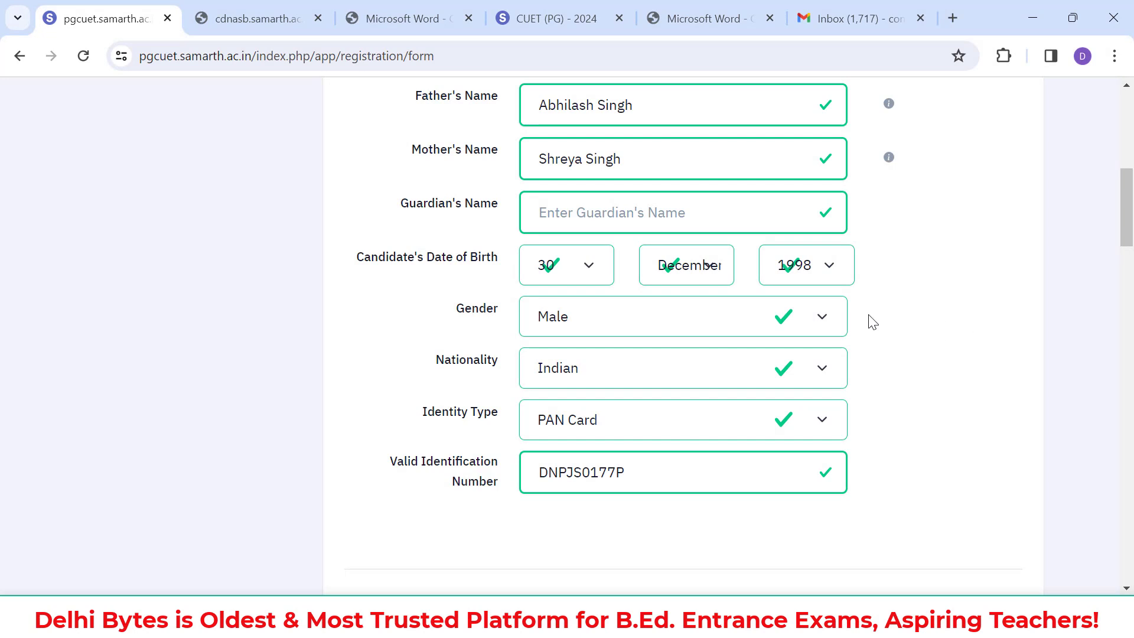
{"action": "left_click", "coordinate": [833, 425]}
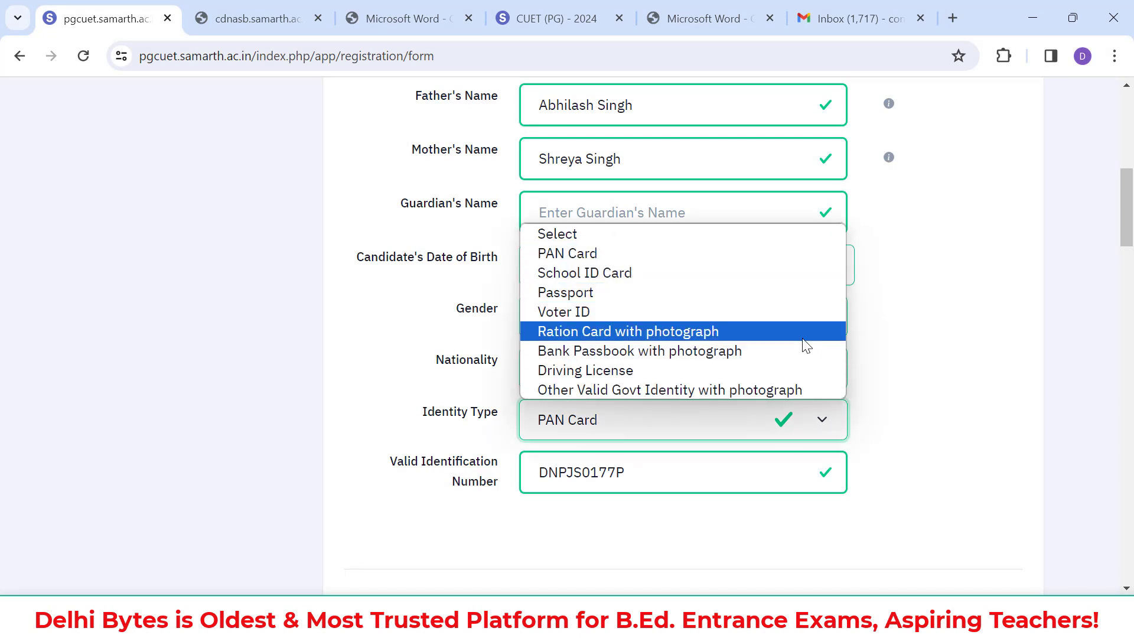
{"action": "left_click", "coordinate": [913, 375]}
{"action": "scroll", "coordinate": [914, 375], "scroll_direction": "down", "scroll_amount": 5}
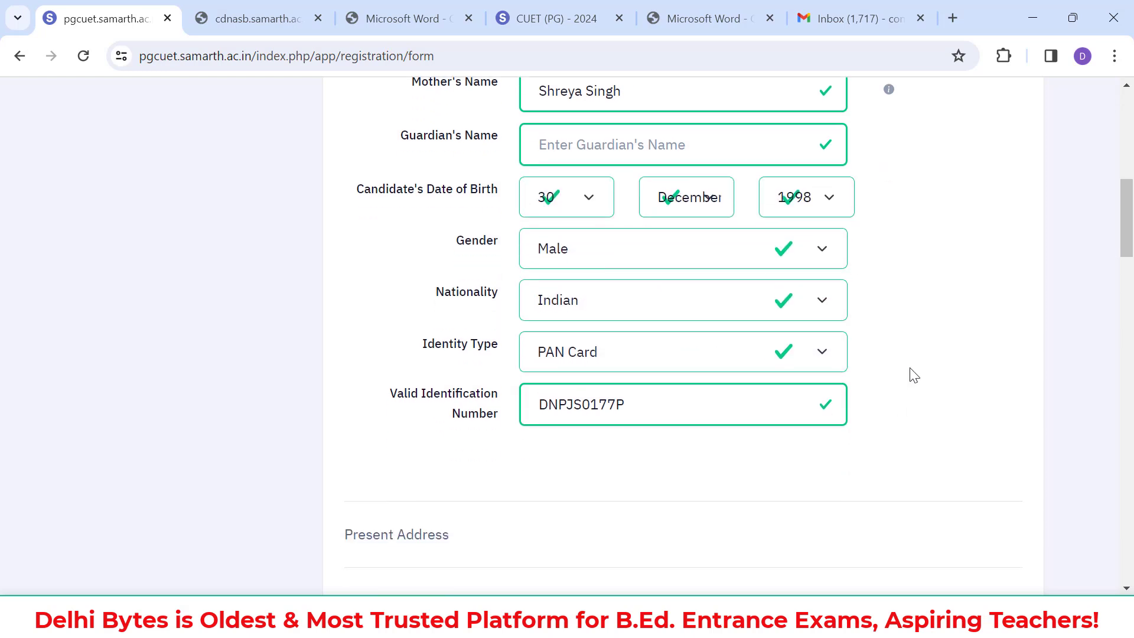
{"action": "scroll", "coordinate": [913, 375], "scroll_direction": "up", "scroll_amount": 3}
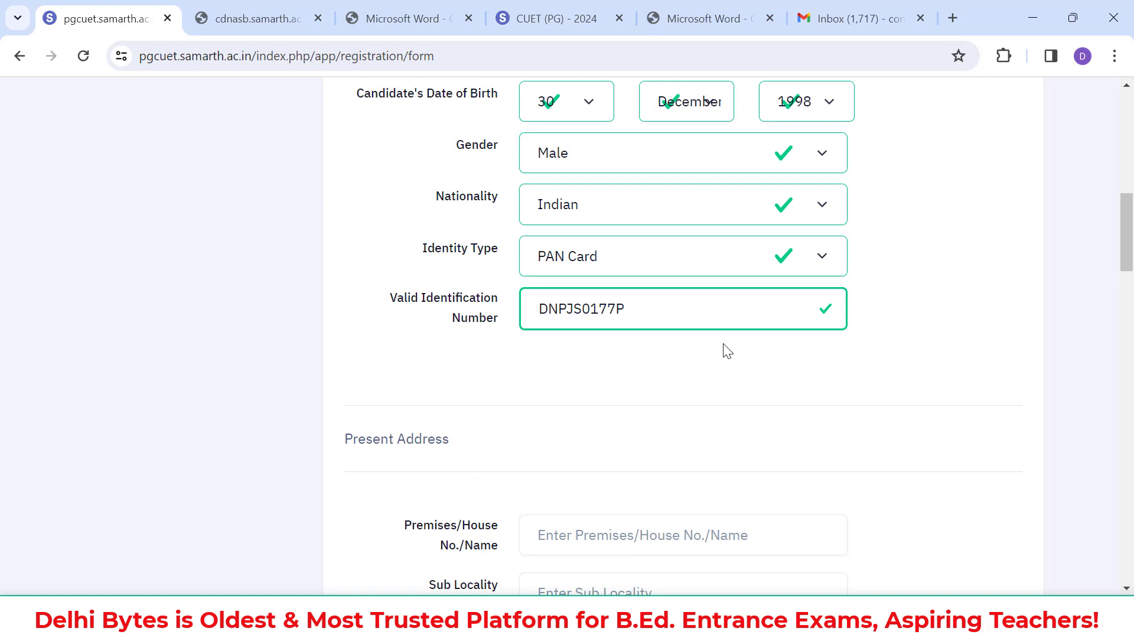
{"action": "scroll", "coordinate": [727, 351], "scroll_direction": "down", "scroll_amount": 2}
{"action": "scroll", "coordinate": [727, 351], "scroll_direction": "down", "scroll_amount": 2}
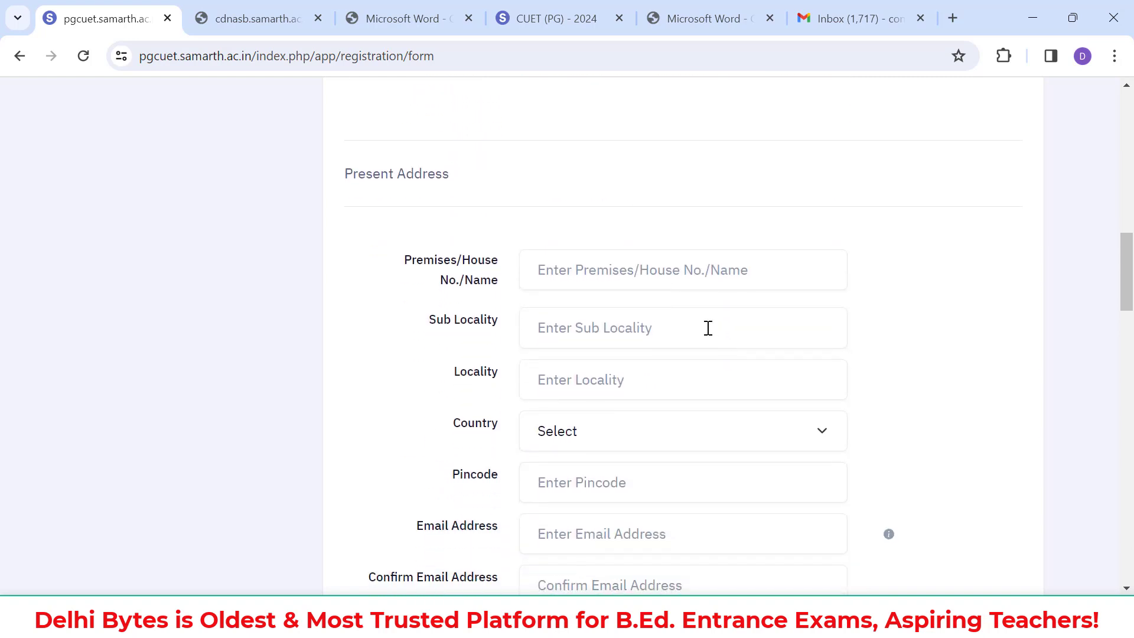
{"action": "left_click", "coordinate": [669, 288]}
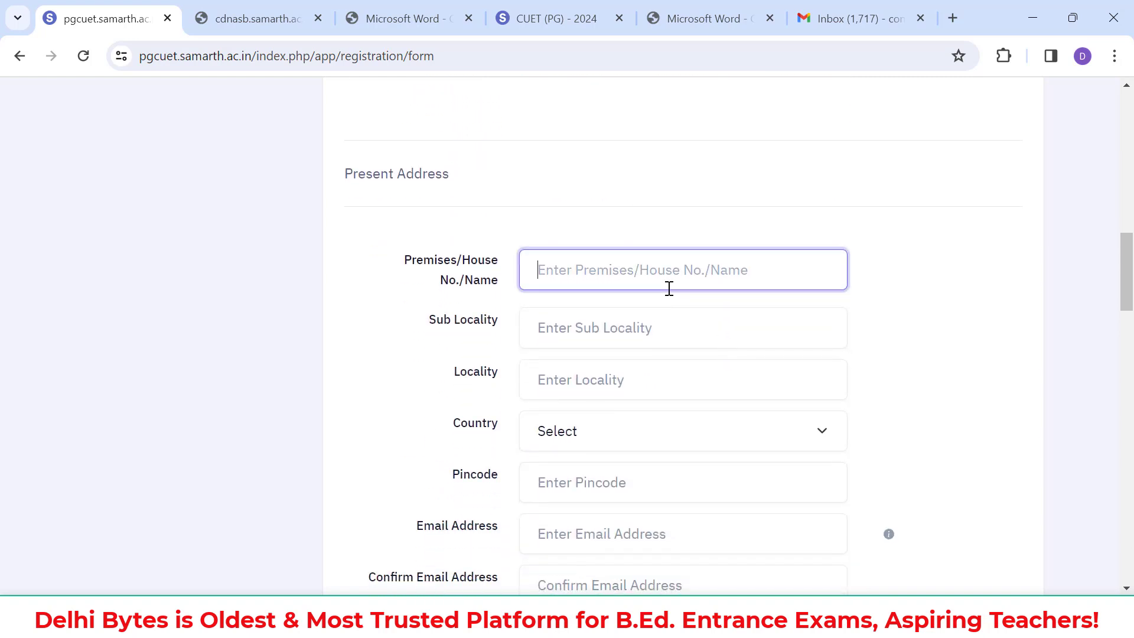
{"action": "scroll", "coordinate": [669, 288], "scroll_direction": "down", "scroll_amount": 8}
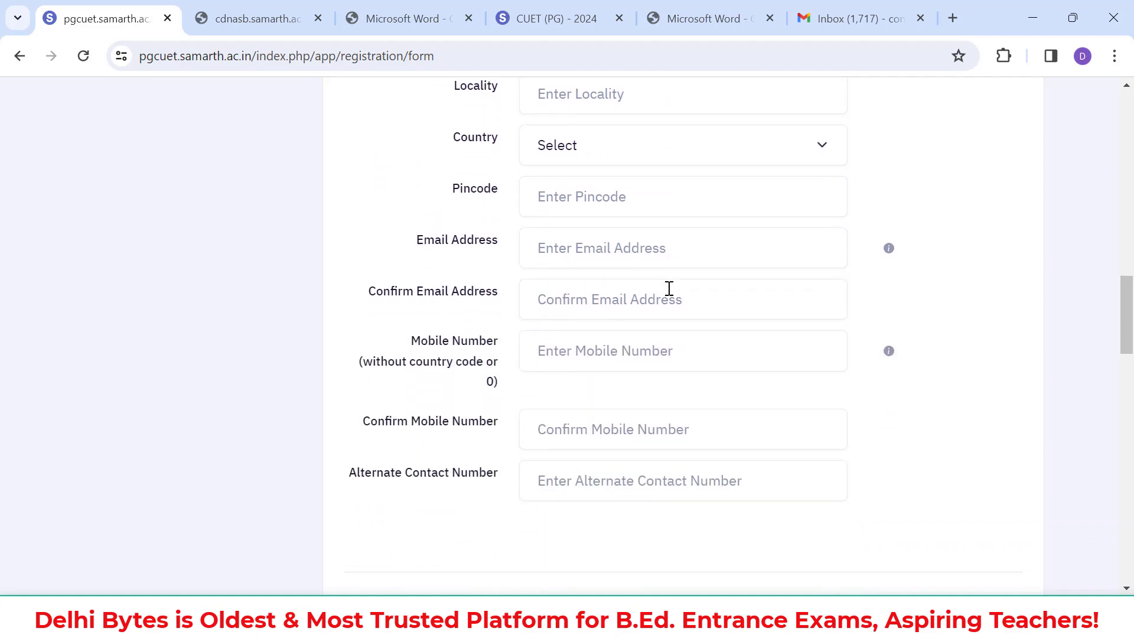
{"action": "scroll", "coordinate": [669, 289], "scroll_direction": "down", "scroll_amount": 10}
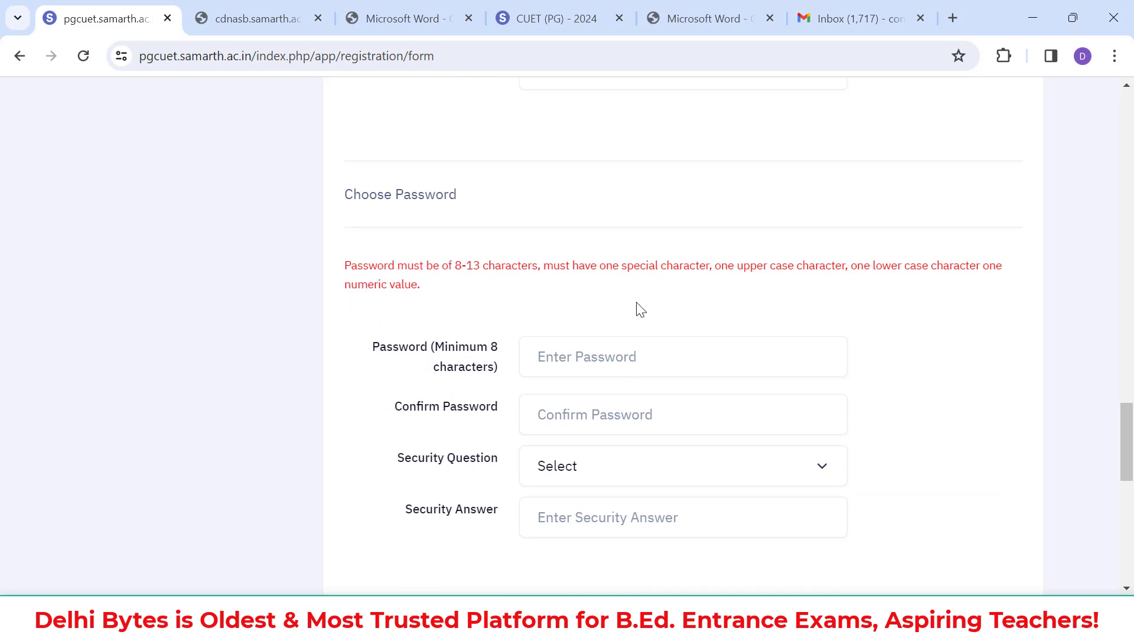
{"action": "scroll", "coordinate": [635, 309], "scroll_direction": "down", "scroll_amount": 2}
{"action": "scroll", "coordinate": [641, 309], "scroll_direction": "down", "scroll_amount": 4}
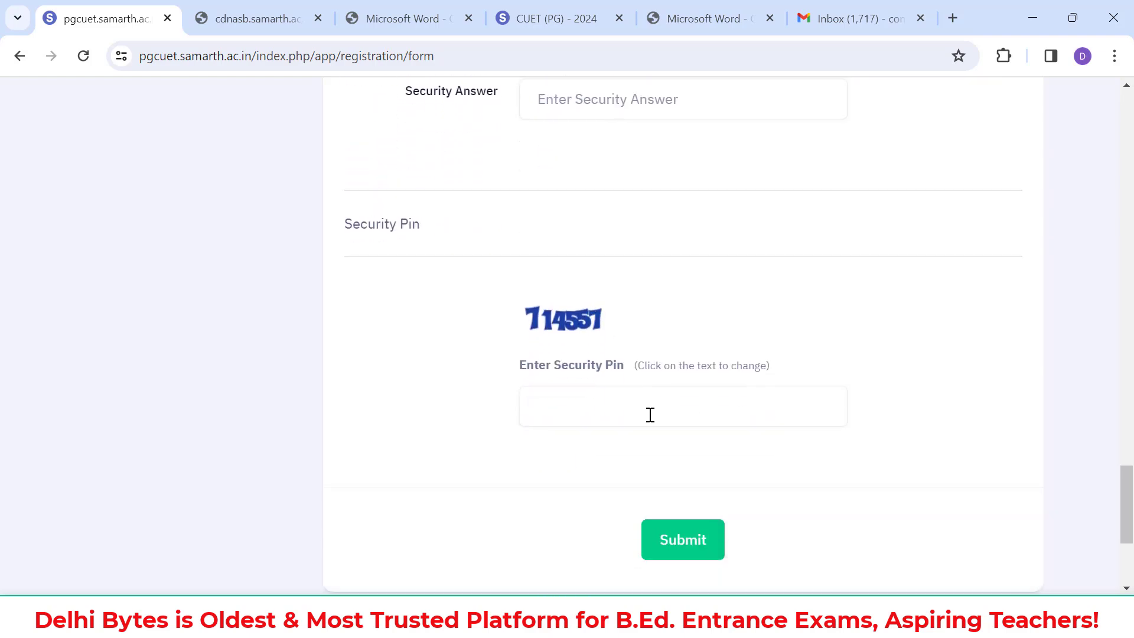
{"action": "scroll", "coordinate": [652, 498], "scroll_direction": "up", "scroll_amount": 20}
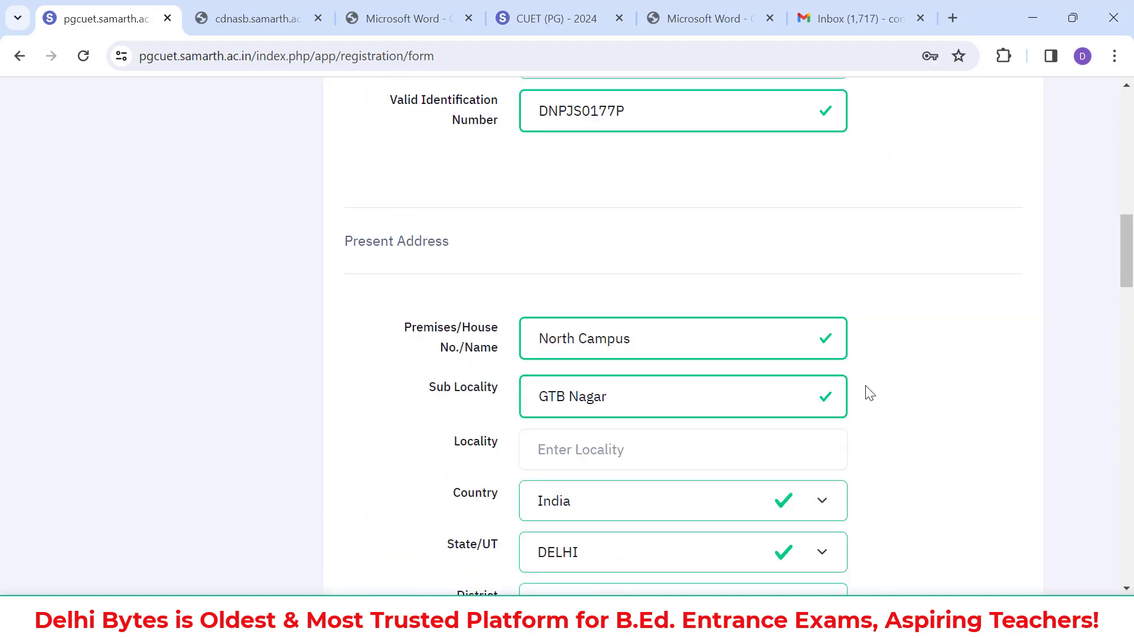
Step: Scroll through the filled present address, e-mail and mobile fields and the copied permanent address
{"action": "scroll", "coordinate": [868, 392], "scroll_direction": "down", "scroll_amount": 2}
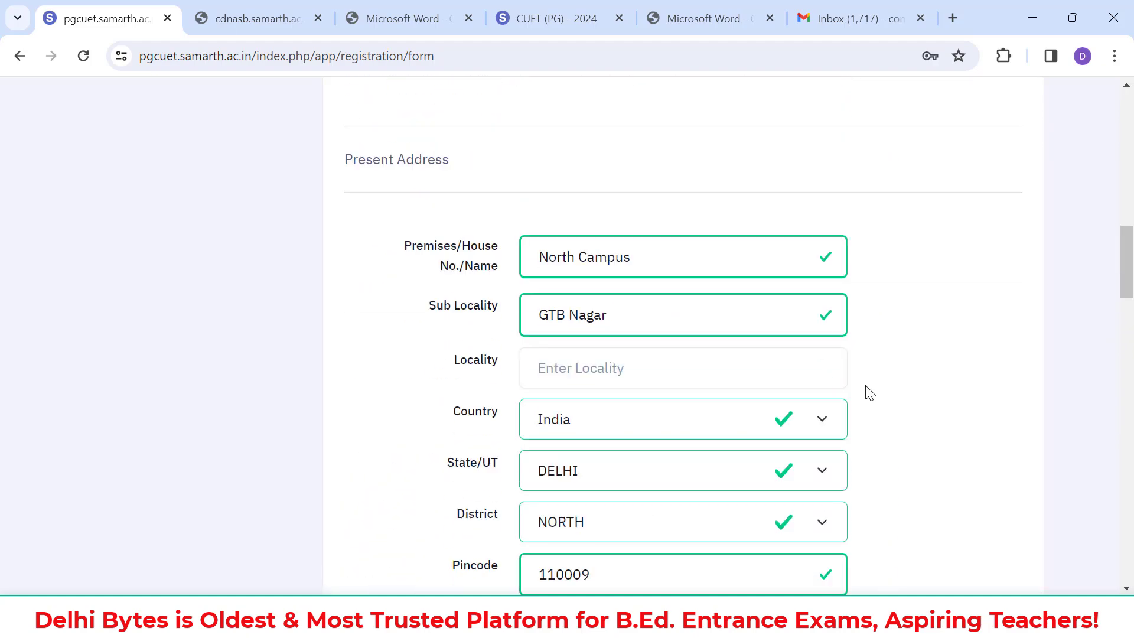
{"action": "scroll", "coordinate": [746, 301], "scroll_direction": "down", "scroll_amount": 3}
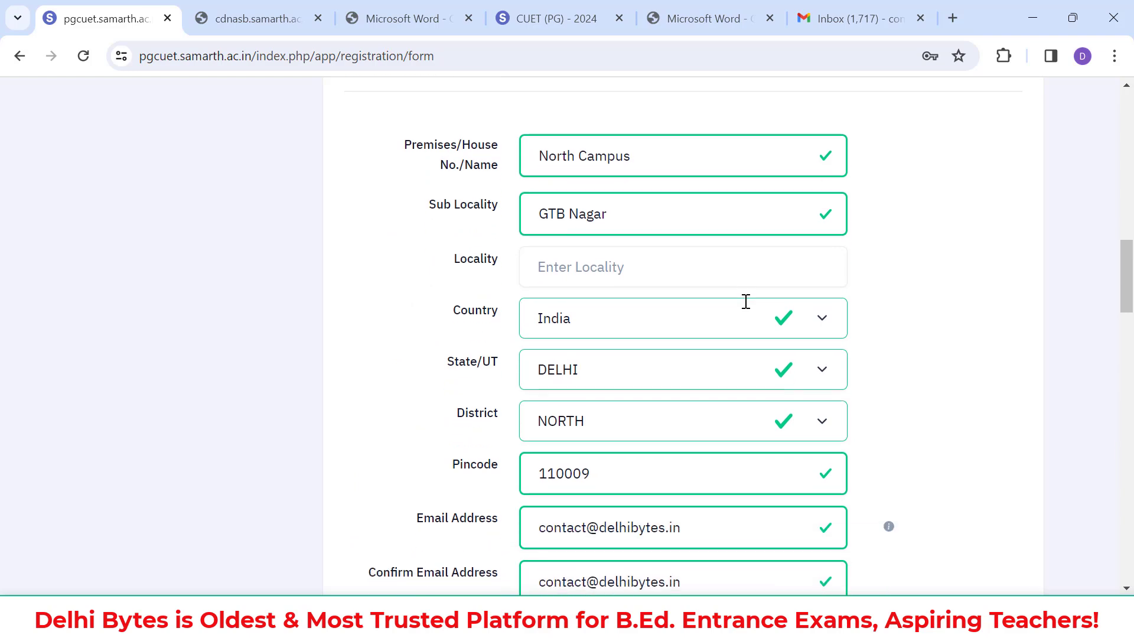
{"action": "scroll", "coordinate": [672, 431], "scroll_direction": "down", "scroll_amount": 1}
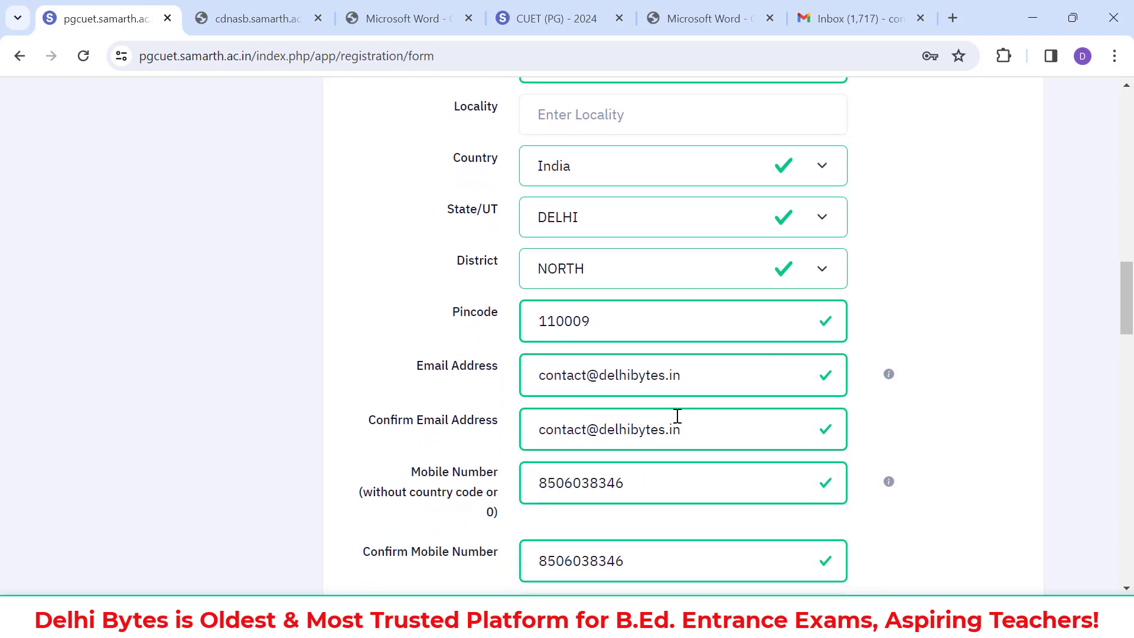
{"action": "scroll", "coordinate": [677, 415], "scroll_direction": "down", "scroll_amount": 1}
{"action": "scroll", "coordinate": [677, 416], "scroll_direction": "down", "scroll_amount": 1}
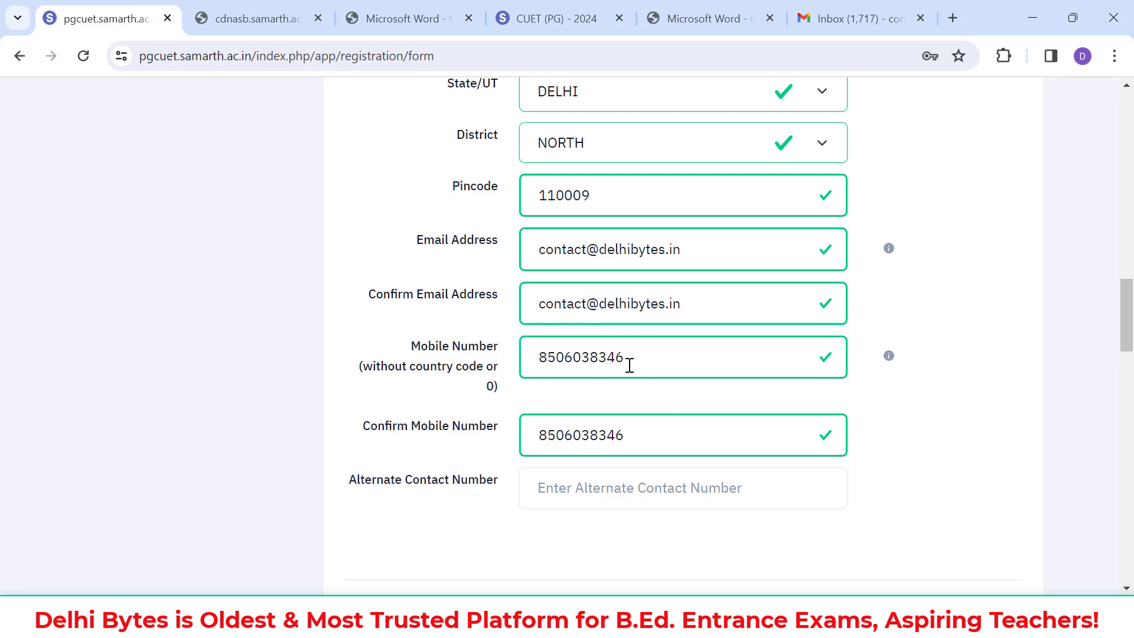
{"action": "scroll", "coordinate": [629, 365], "scroll_direction": "down", "scroll_amount": 1}
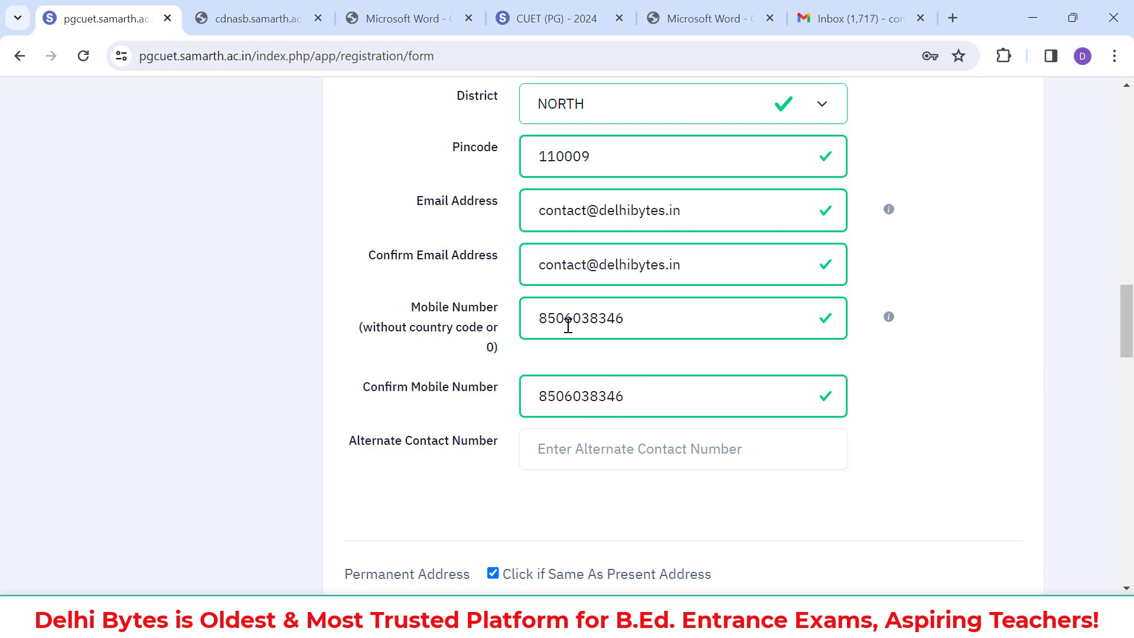
{"action": "scroll", "coordinate": [568, 325], "scroll_direction": "down", "scroll_amount": 1}
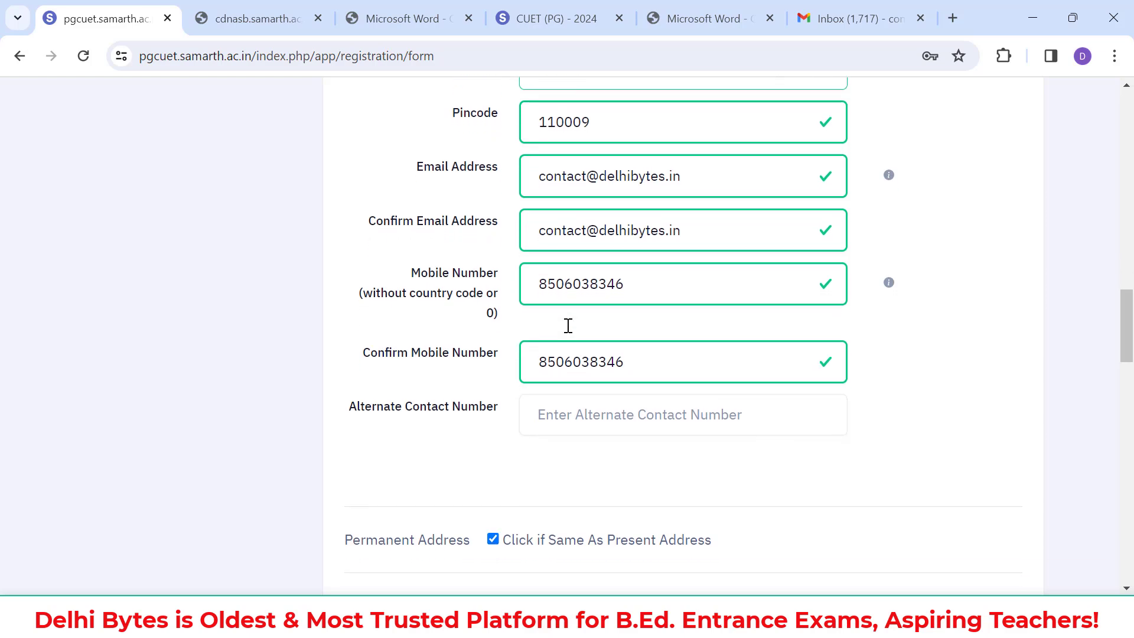
{"action": "scroll", "coordinate": [658, 326], "scroll_direction": "down", "scroll_amount": 1}
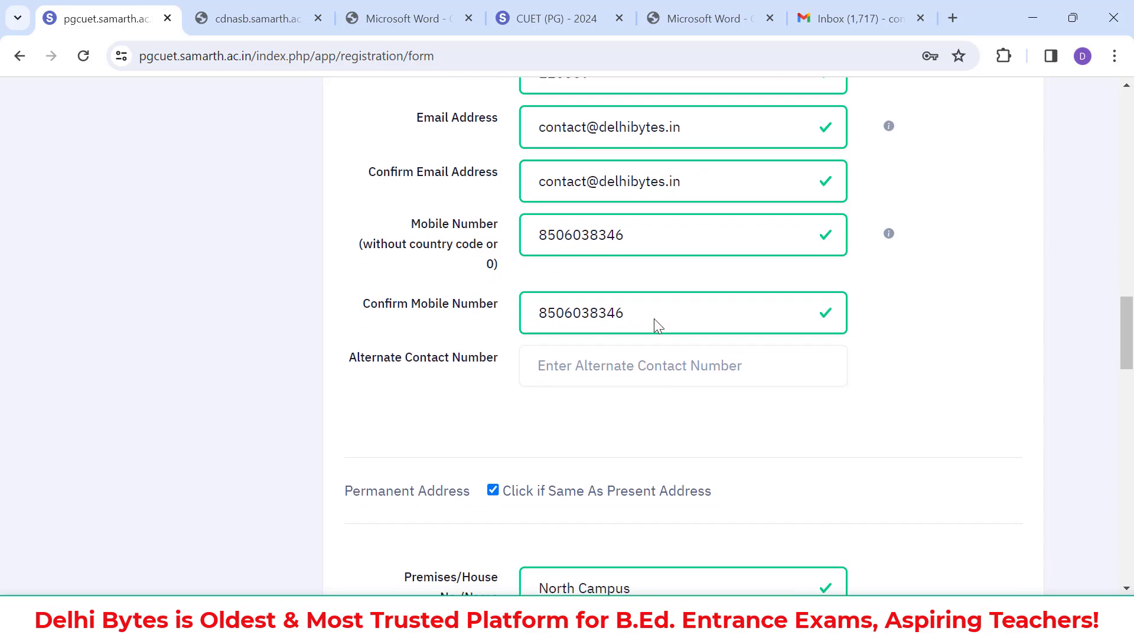
{"action": "scroll", "coordinate": [655, 319], "scroll_direction": "down", "scroll_amount": 4}
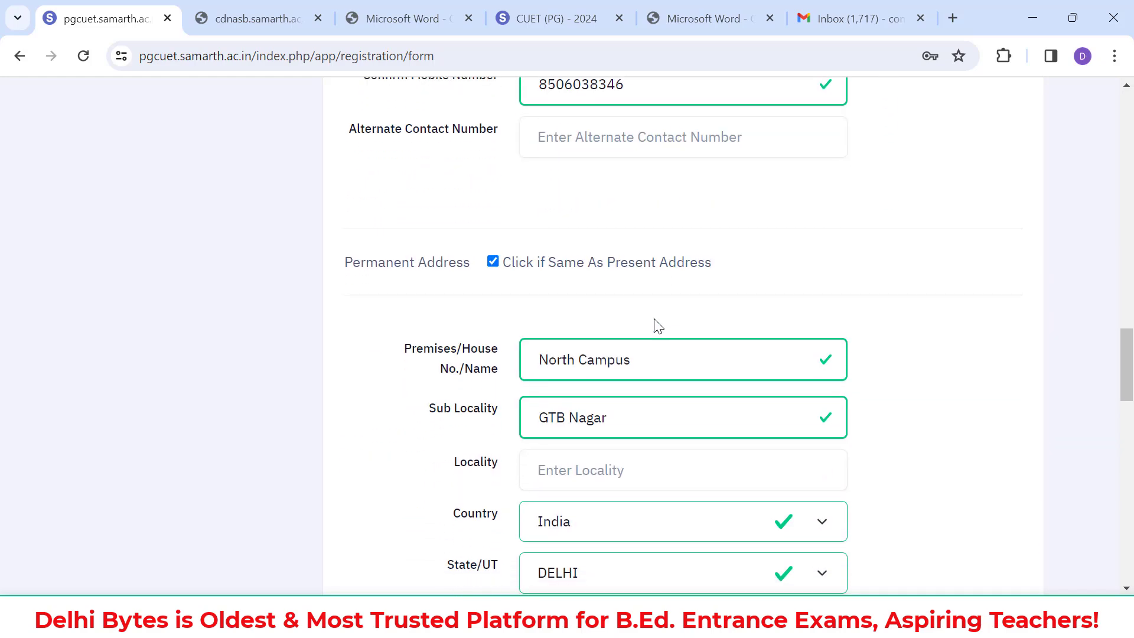
{"action": "scroll", "coordinate": [691, 205], "scroll_direction": "down", "scroll_amount": 1}
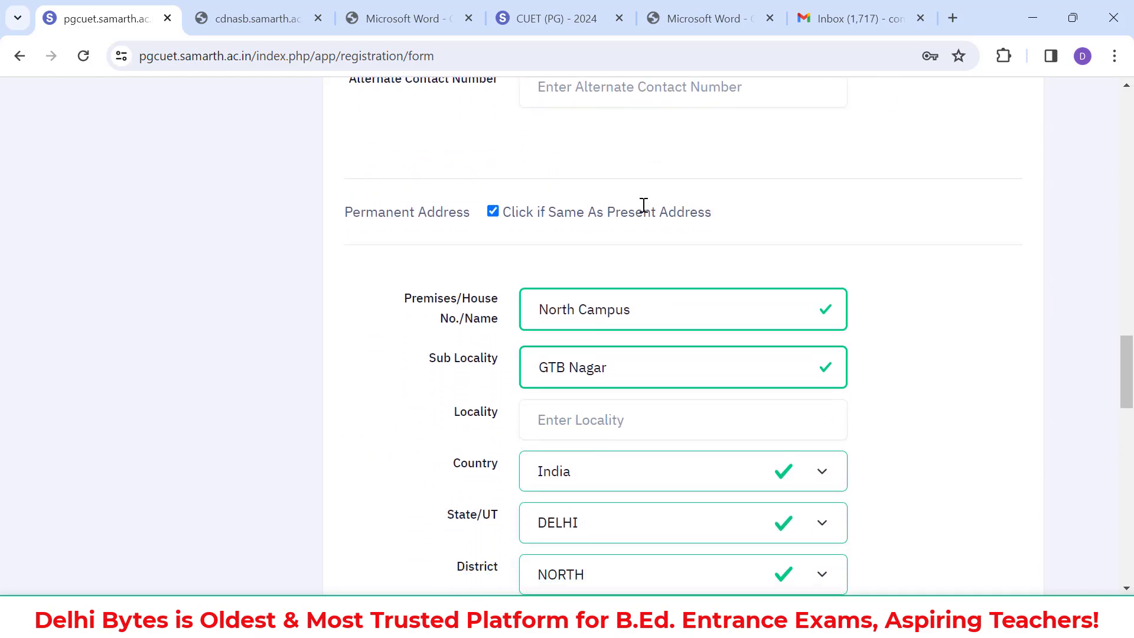
{"action": "scroll", "coordinate": [636, 198], "scroll_direction": "up", "scroll_amount": 2}
{"action": "scroll", "coordinate": [636, 198], "scroll_direction": "down", "scroll_amount": 7}
{"action": "scroll", "coordinate": [638, 199], "scroll_direction": "up", "scroll_amount": 1}
{"action": "scroll", "coordinate": [637, 199], "scroll_direction": "up", "scroll_amount": 3}
{"action": "scroll", "coordinate": [637, 199], "scroll_direction": "down", "scroll_amount": 13}
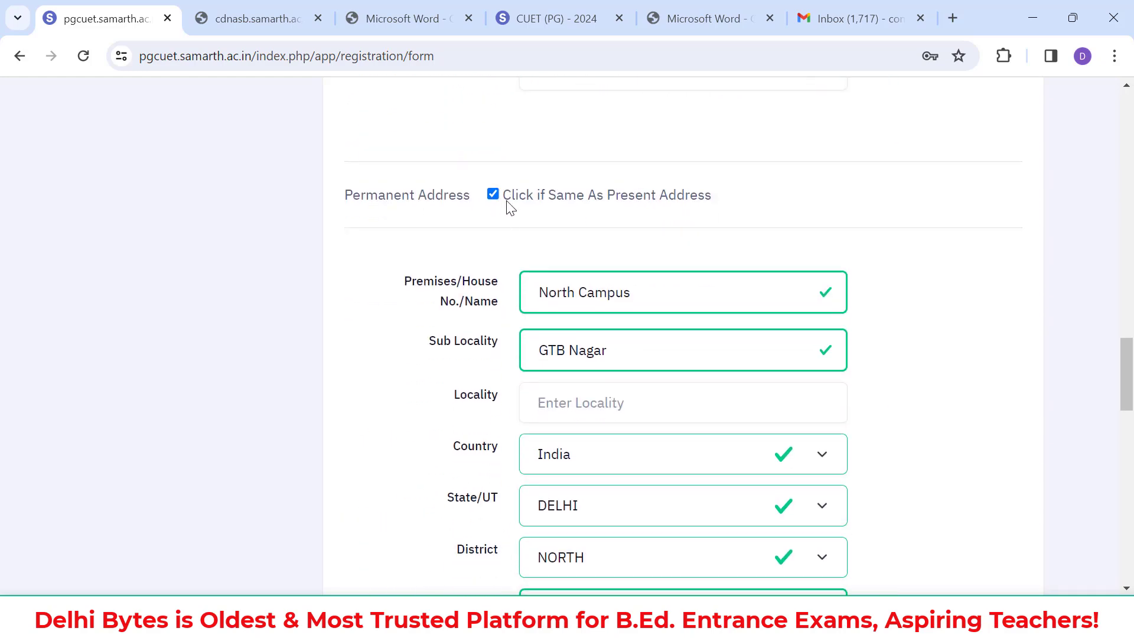
{"action": "scroll", "coordinate": [614, 392], "scroll_direction": "down", "scroll_amount": 9}
Step: Submit the filled registration form with password, security question, answer and security pin entered
{"action": "scroll", "coordinate": [616, 391], "scroll_direction": "down", "scroll_amount": 1}
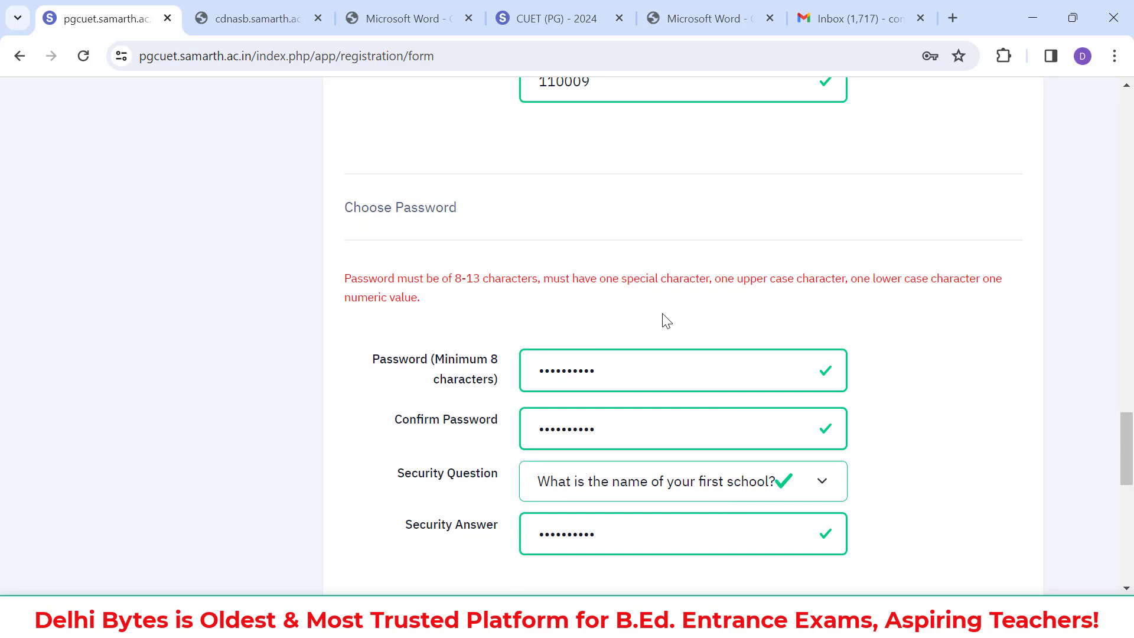
{"action": "scroll", "coordinate": [666, 321], "scroll_direction": "down", "scroll_amount": 3}
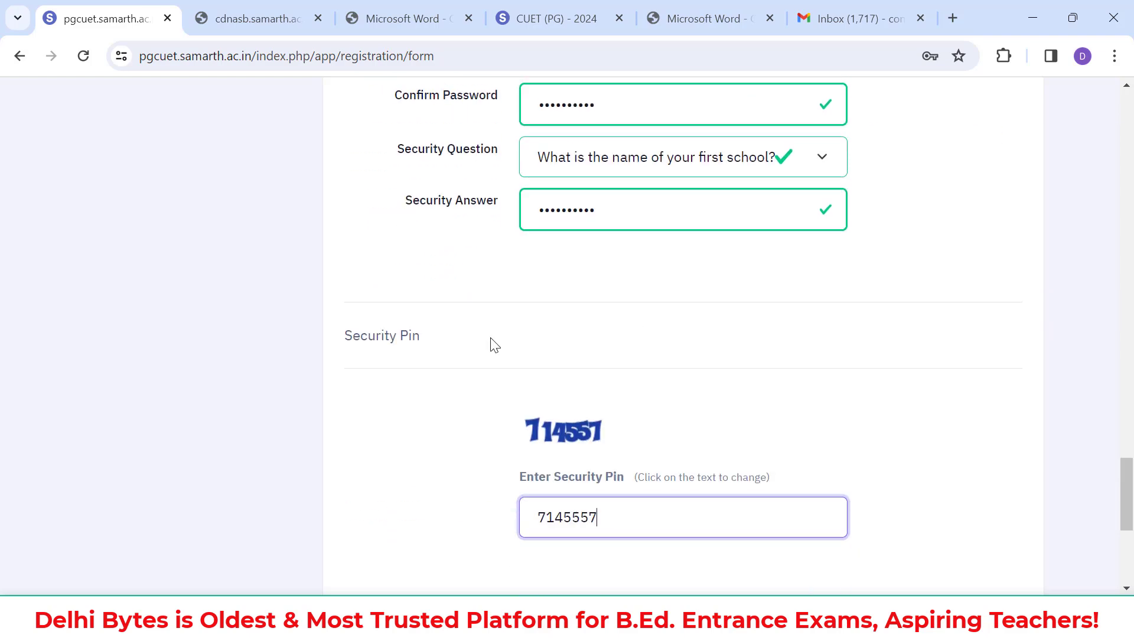
{"action": "scroll", "coordinate": [582, 501], "scroll_direction": "down", "scroll_amount": 3}
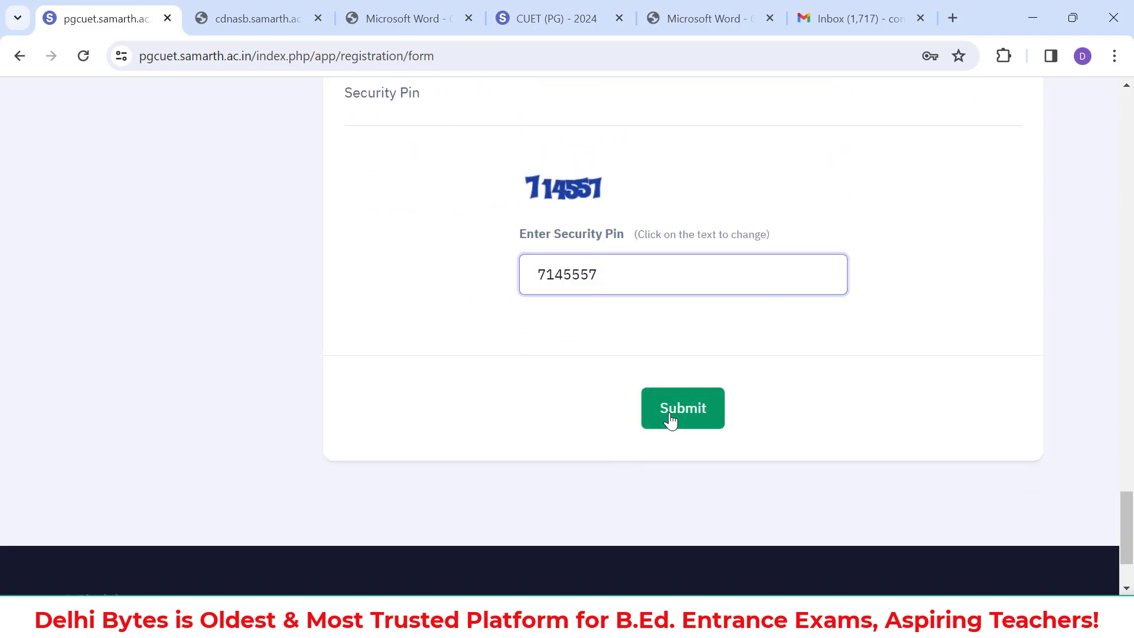
{"action": "left_click", "coordinate": [670, 420]}
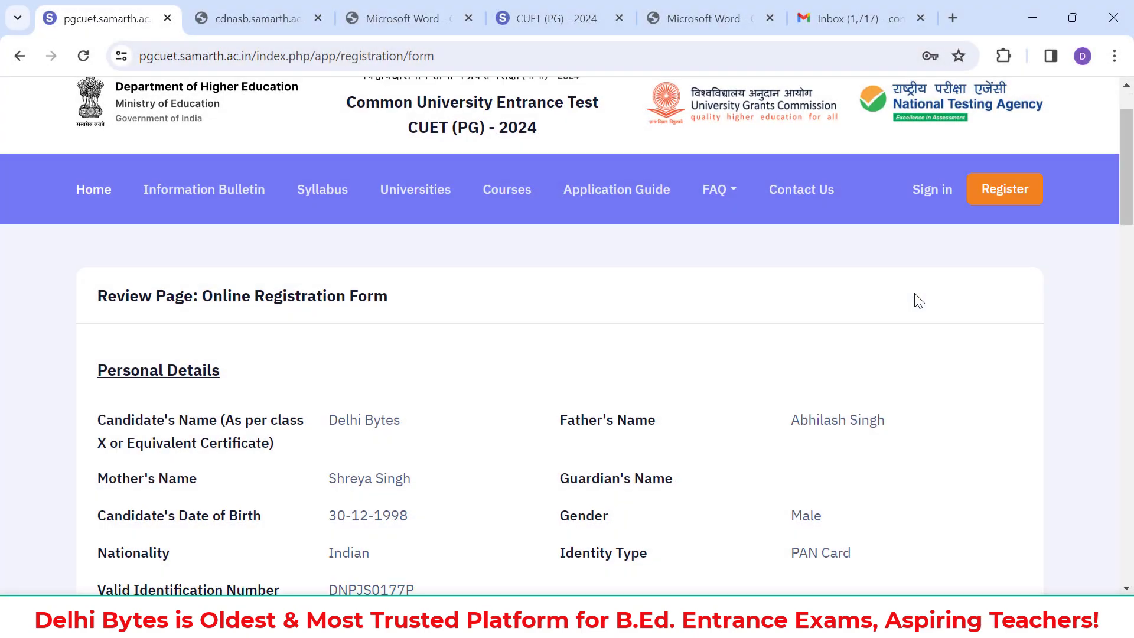
{"action": "scroll", "coordinate": [917, 299], "scroll_direction": "down", "scroll_amount": 1}
{"action": "scroll", "coordinate": [917, 299], "scroll_direction": "down", "scroll_amount": 1}
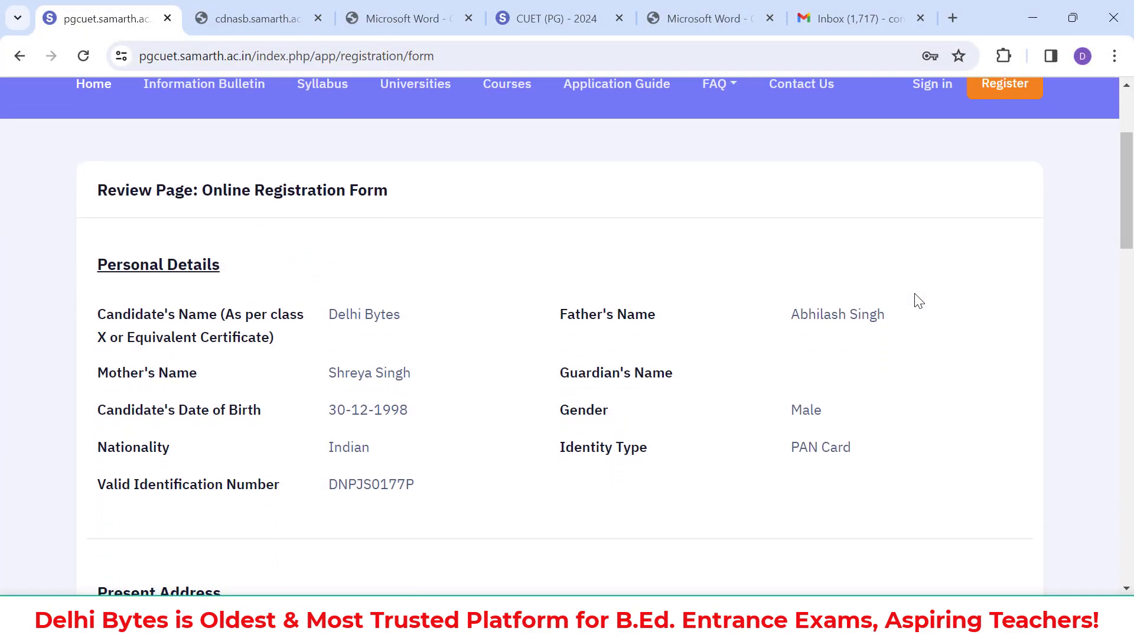
{"action": "scroll", "coordinate": [916, 299], "scroll_direction": "down", "scroll_amount": 5}
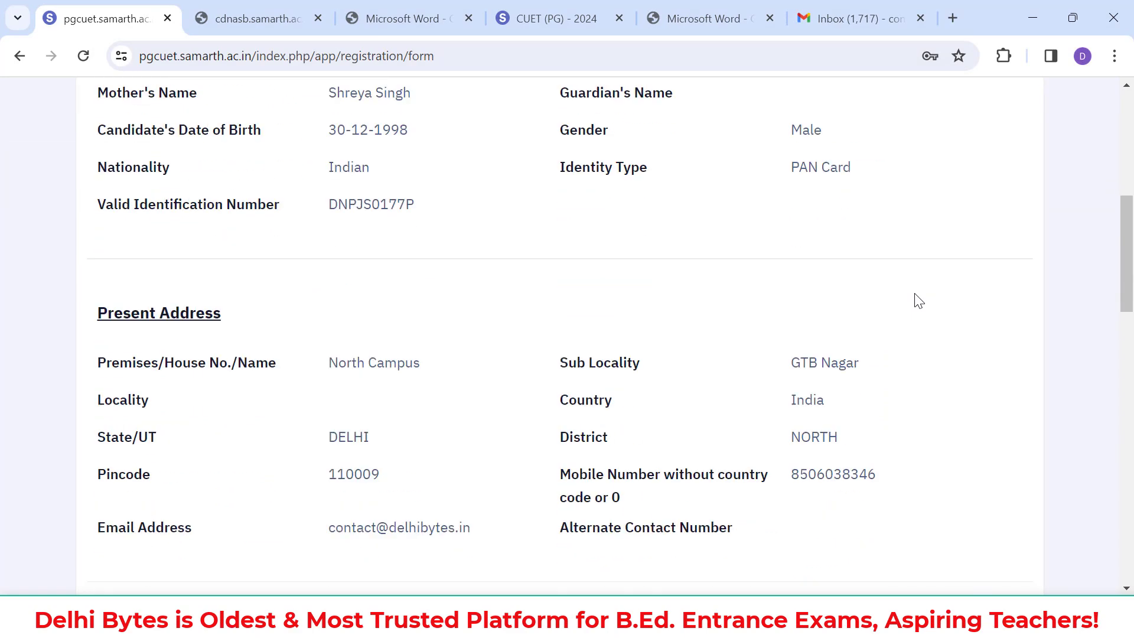
{"action": "scroll", "coordinate": [917, 300], "scroll_direction": "up", "scroll_amount": 3}
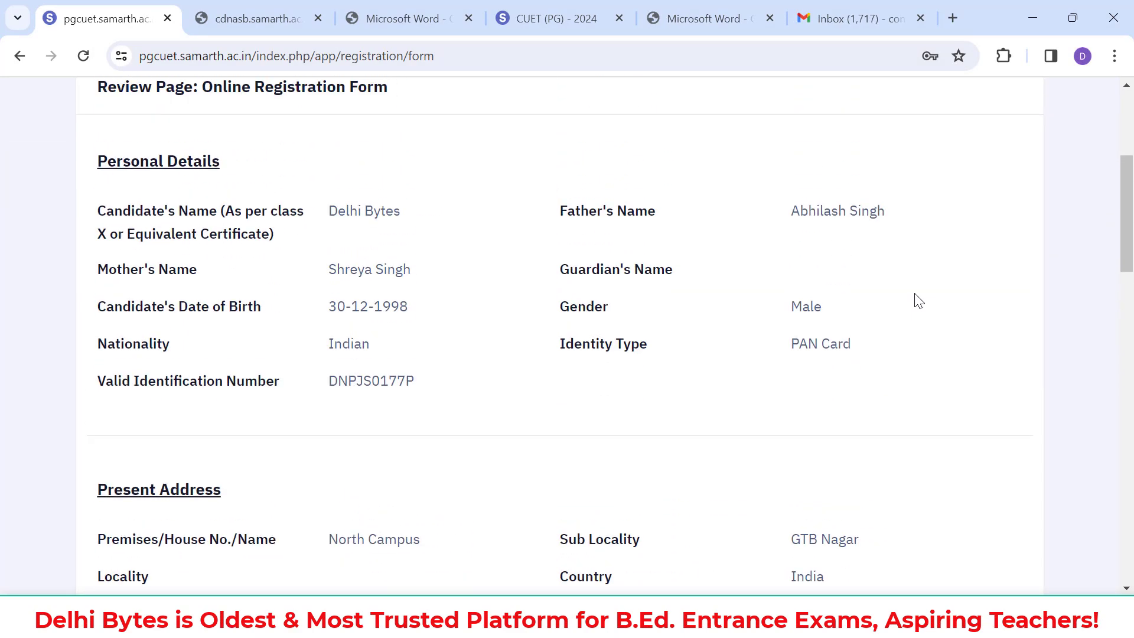
{"action": "scroll", "coordinate": [918, 300], "scroll_direction": "down", "scroll_amount": 2}
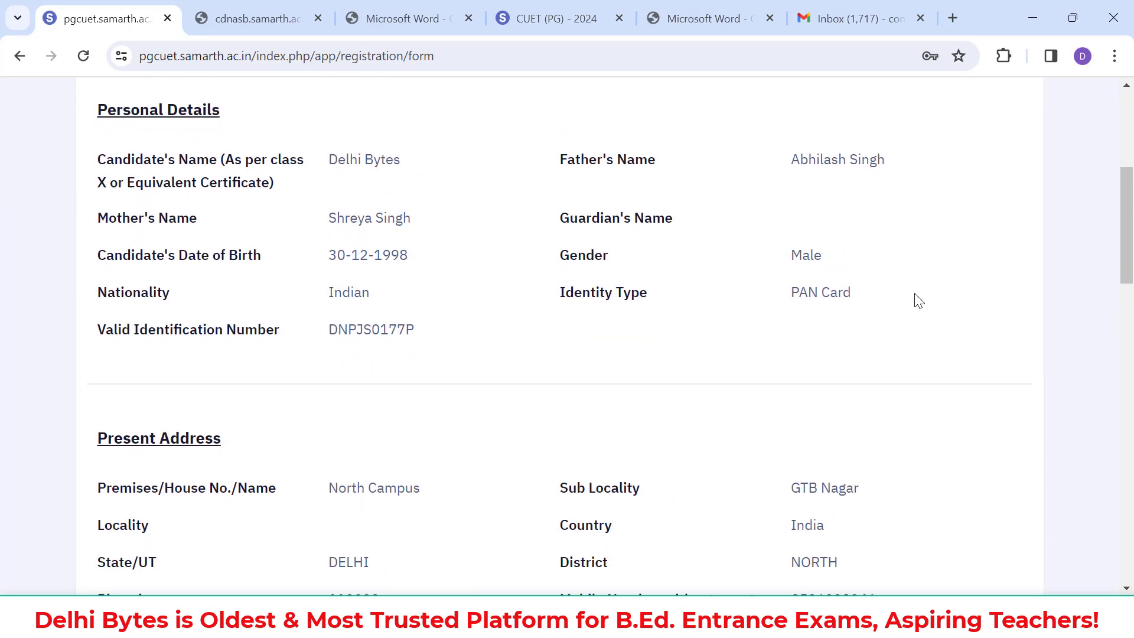
{"action": "scroll", "coordinate": [918, 301], "scroll_direction": "down", "scroll_amount": 9}
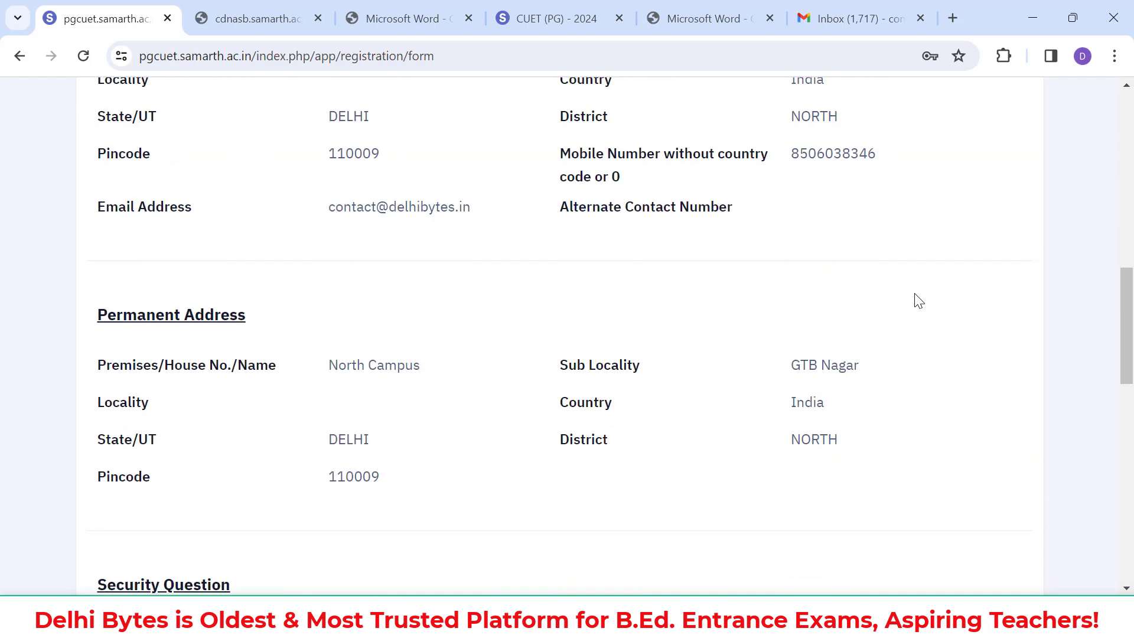
{"action": "scroll", "coordinate": [918, 300], "scroll_direction": "down", "scroll_amount": 6}
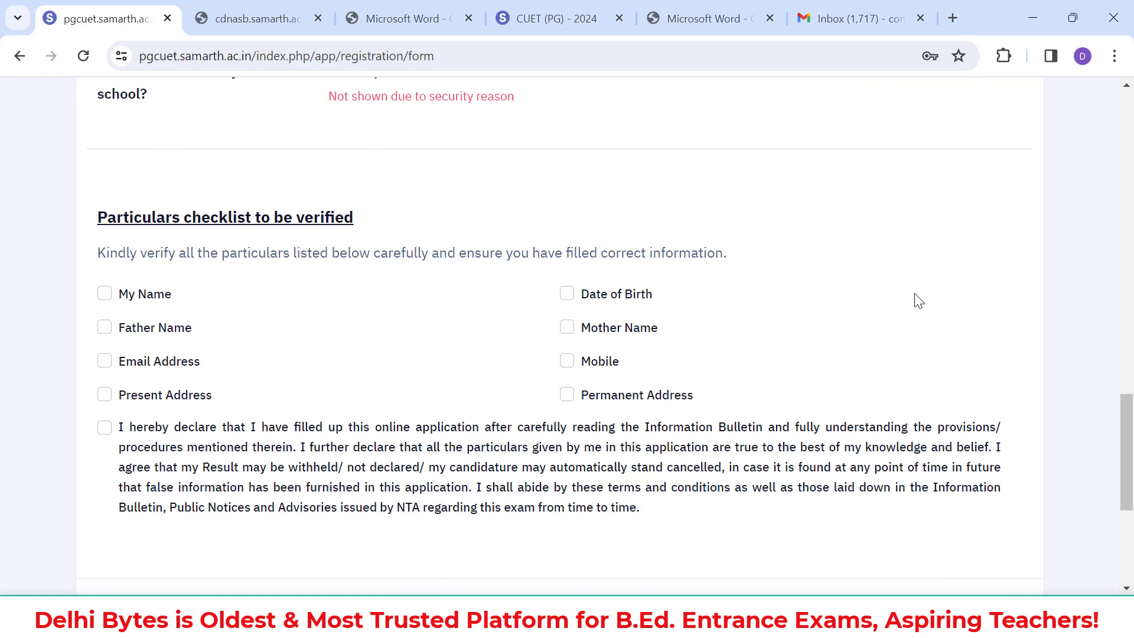
{"action": "scroll", "coordinate": [918, 301], "scroll_direction": "up", "scroll_amount": 1}
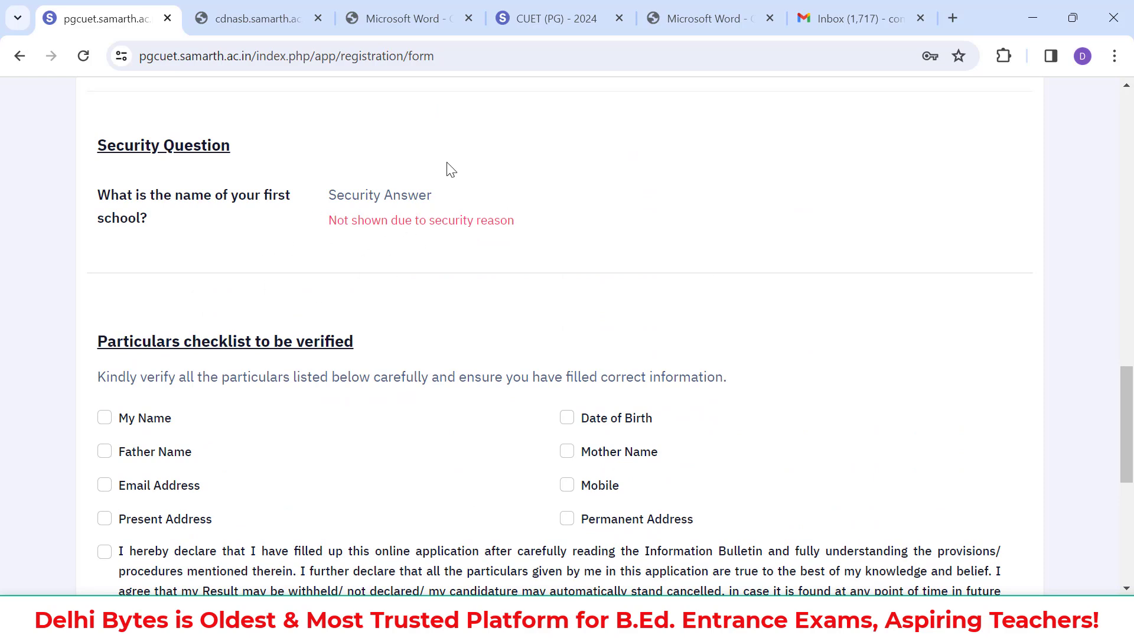
{"action": "scroll", "coordinate": [451, 169], "scroll_direction": "down", "scroll_amount": 1}
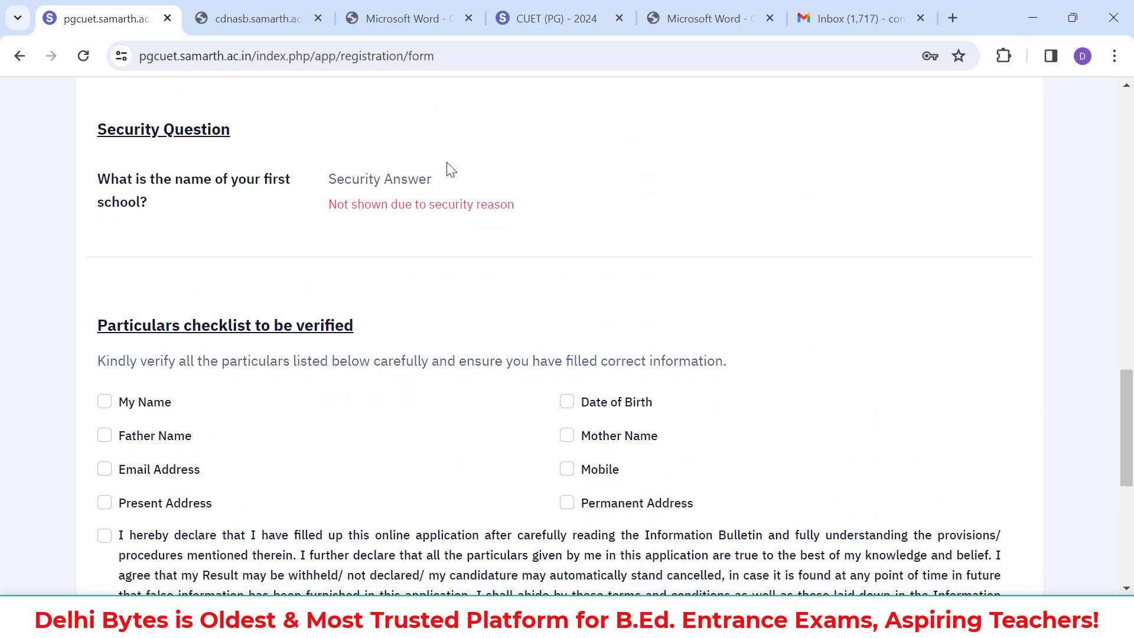
{"action": "scroll", "coordinate": [451, 169], "scroll_direction": "down", "scroll_amount": 1}
{"action": "scroll", "coordinate": [451, 169], "scroll_direction": "down", "scroll_amount": 2}
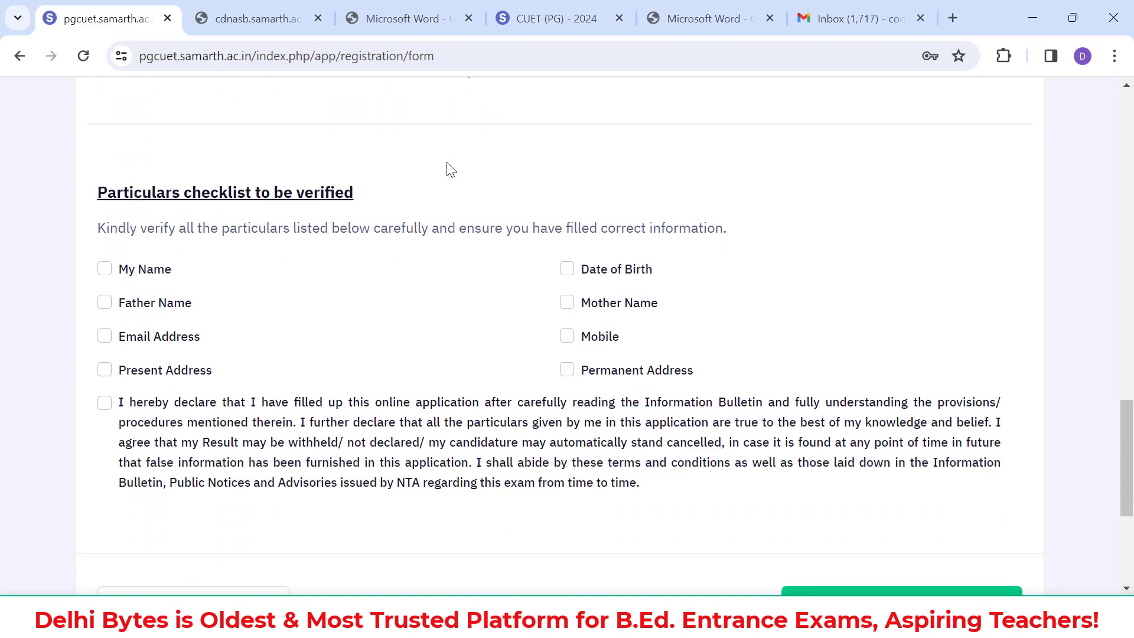
Step: Mark name, birth date, parents' names, email, mobile and both addresses as verified
{"action": "left_click", "coordinate": [105, 264]}
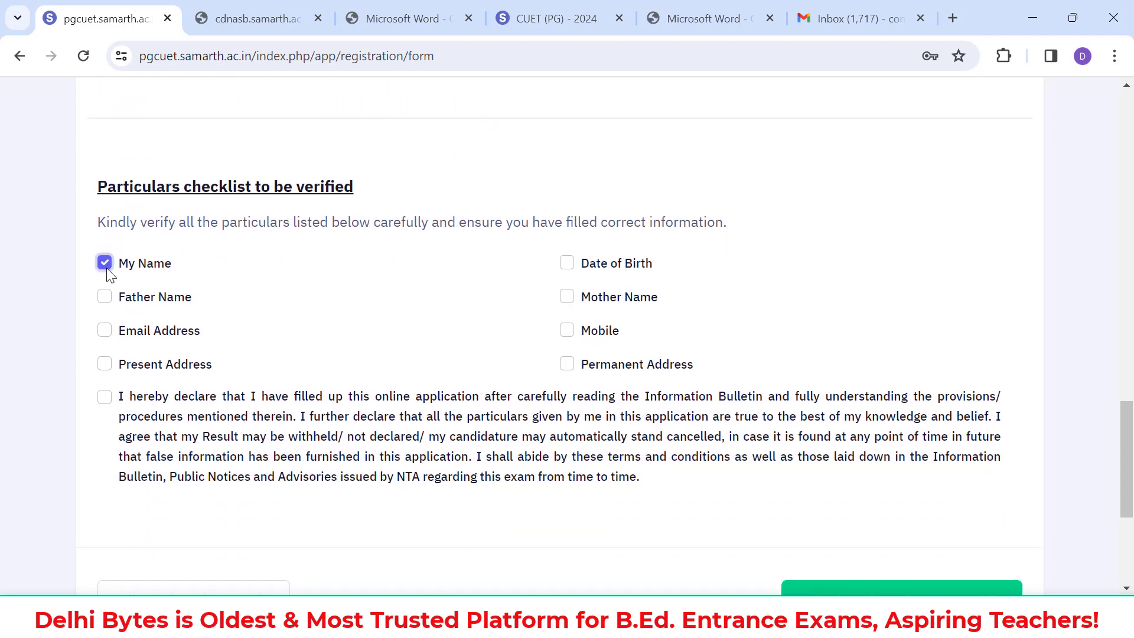
{"action": "left_click", "coordinate": [573, 266]}
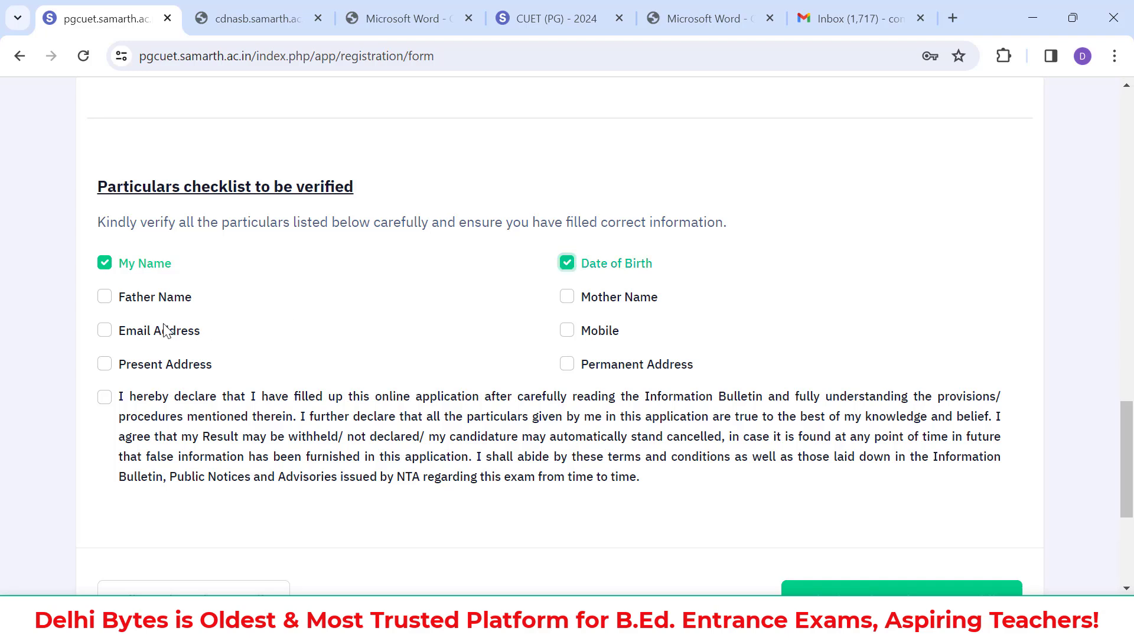
{"action": "left_click", "coordinate": [121, 300]}
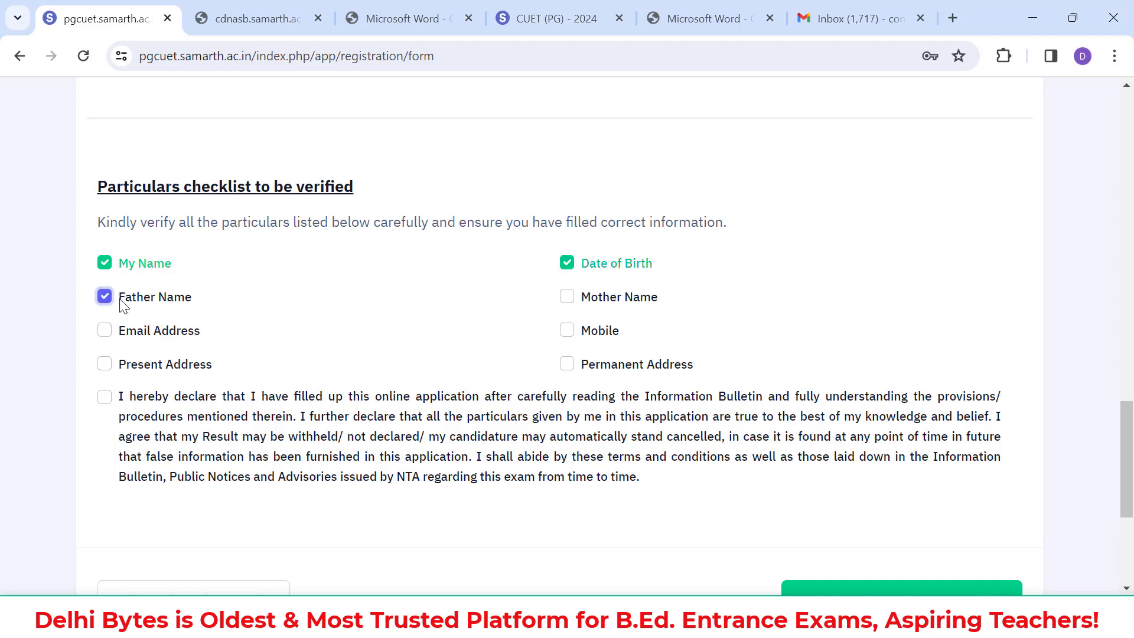
{"action": "left_click", "coordinate": [567, 296]}
{"action": "left_click", "coordinate": [104, 332]}
{"action": "left_click", "coordinate": [566, 331]}
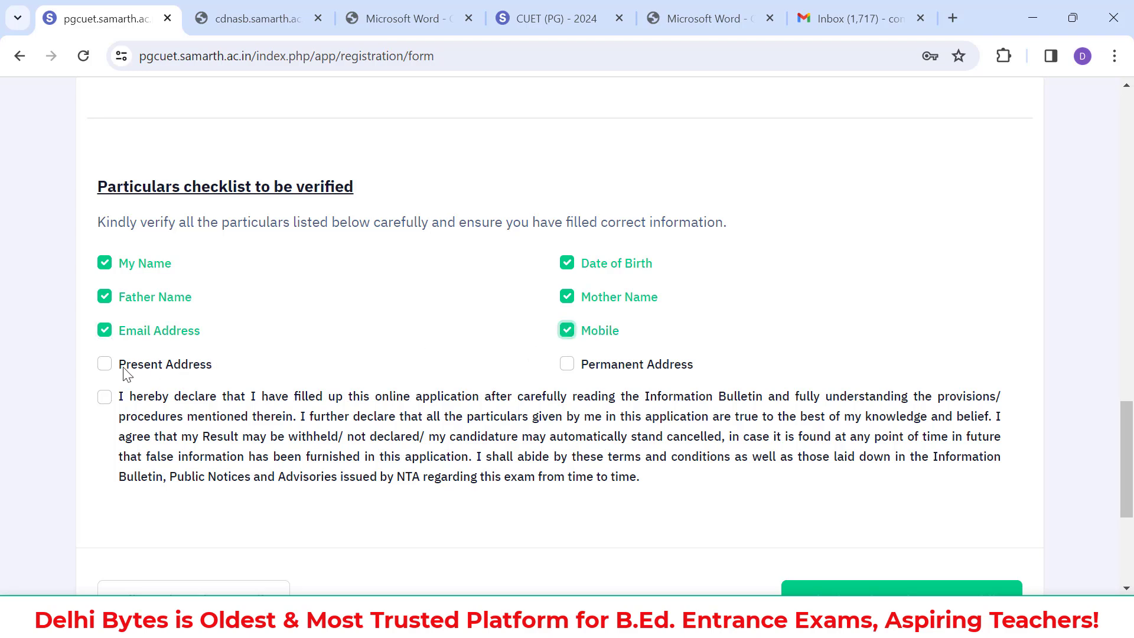
{"action": "left_click", "coordinate": [106, 366]}
{"action": "left_click", "coordinate": [566, 364]}
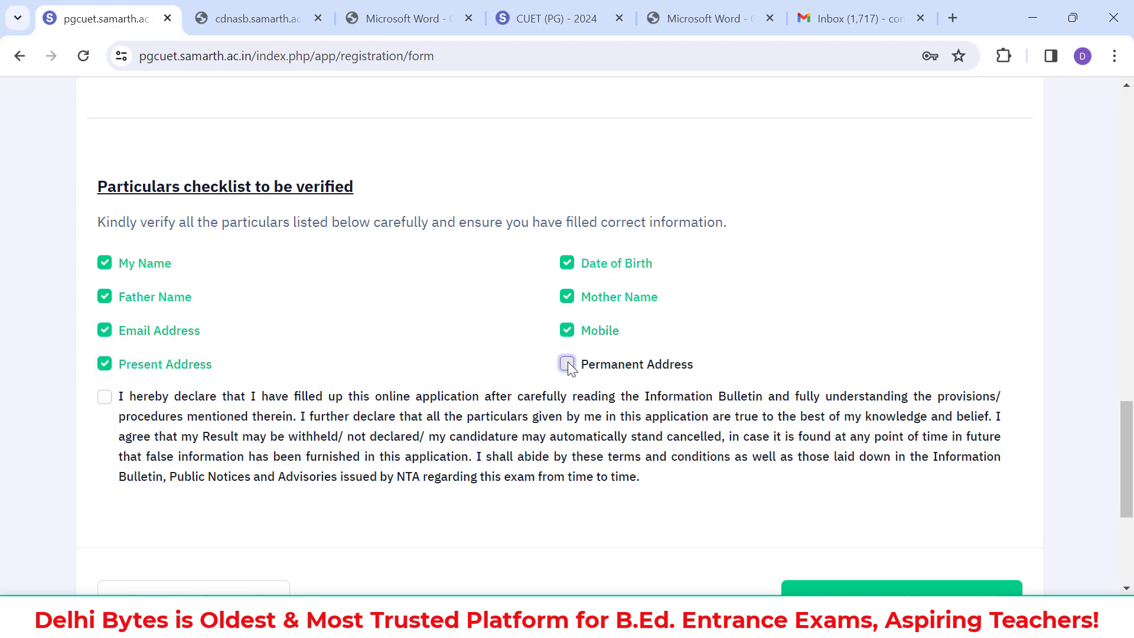
Step: Accept the declaration, submit with 'Submit and Send OTP to Mobile', and confirm OK
{"action": "scroll", "coordinate": [537, 380], "scroll_direction": "down", "scroll_amount": 2}
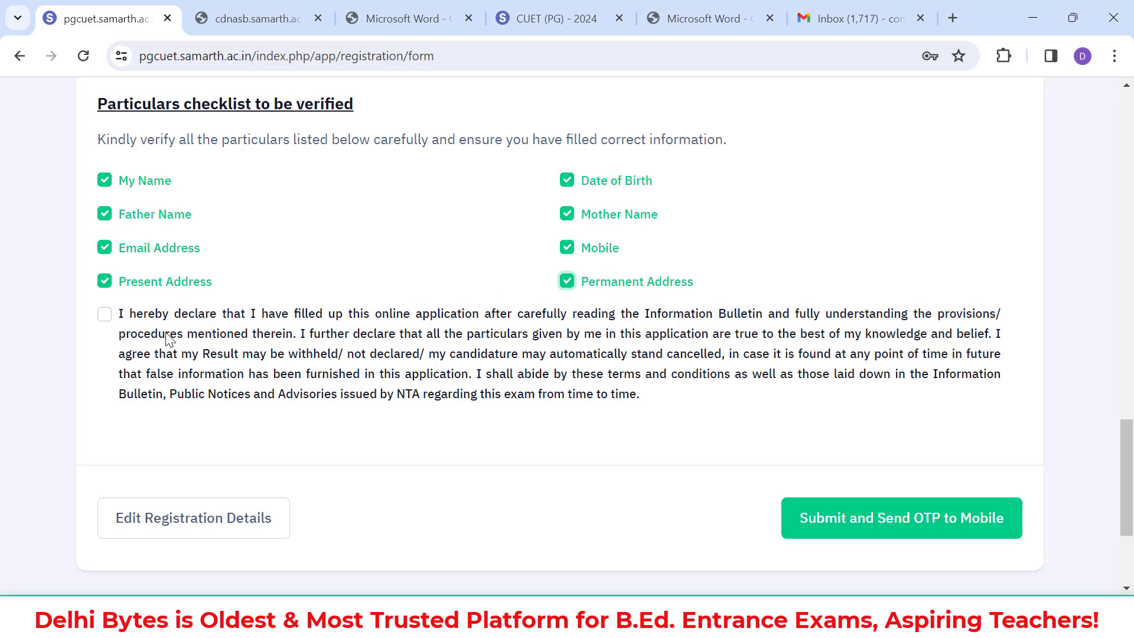
{"action": "left_click", "coordinate": [102, 316]}
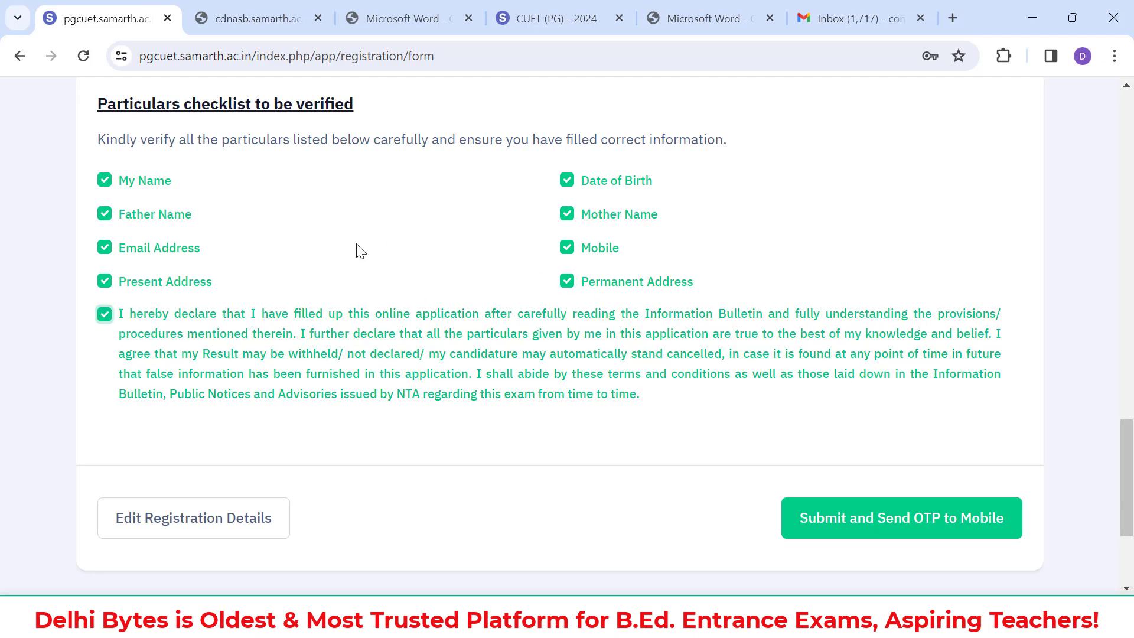
{"action": "scroll", "coordinate": [783, 300], "scroll_direction": "up", "scroll_amount": 1}
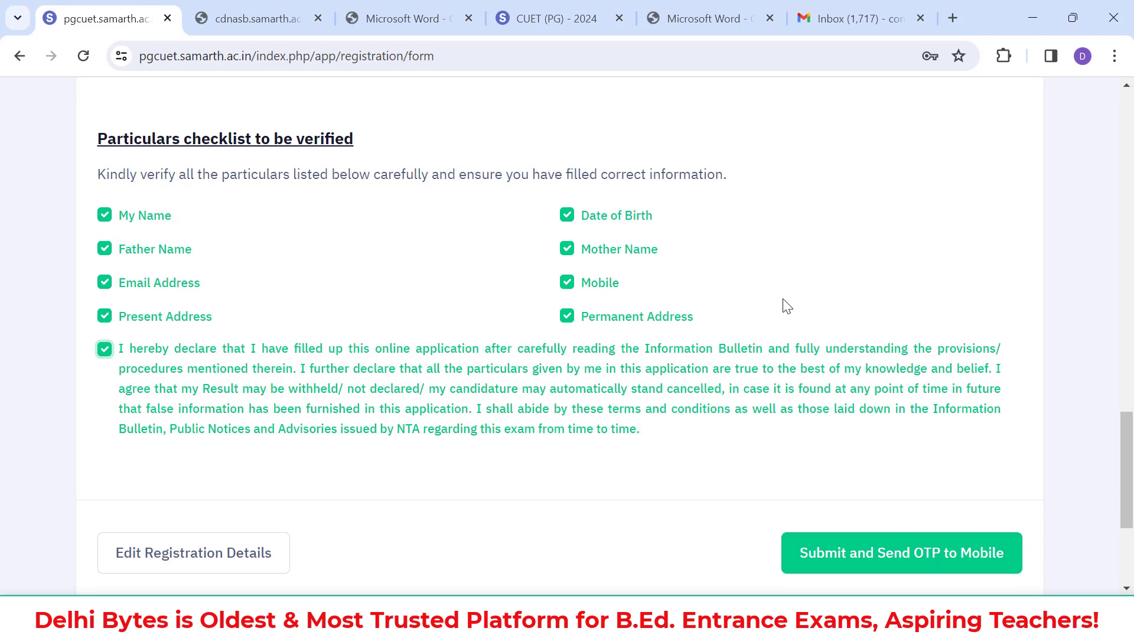
{"action": "scroll", "coordinate": [787, 306], "scroll_direction": "down", "scroll_amount": 1}
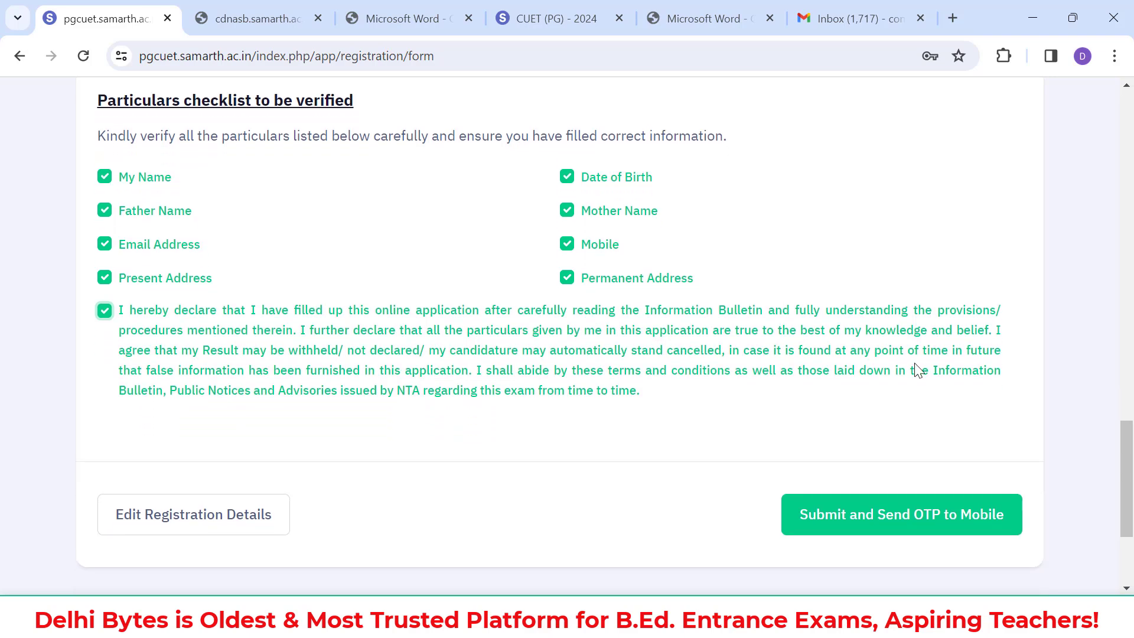
{"action": "left_click", "coordinate": [902, 515]}
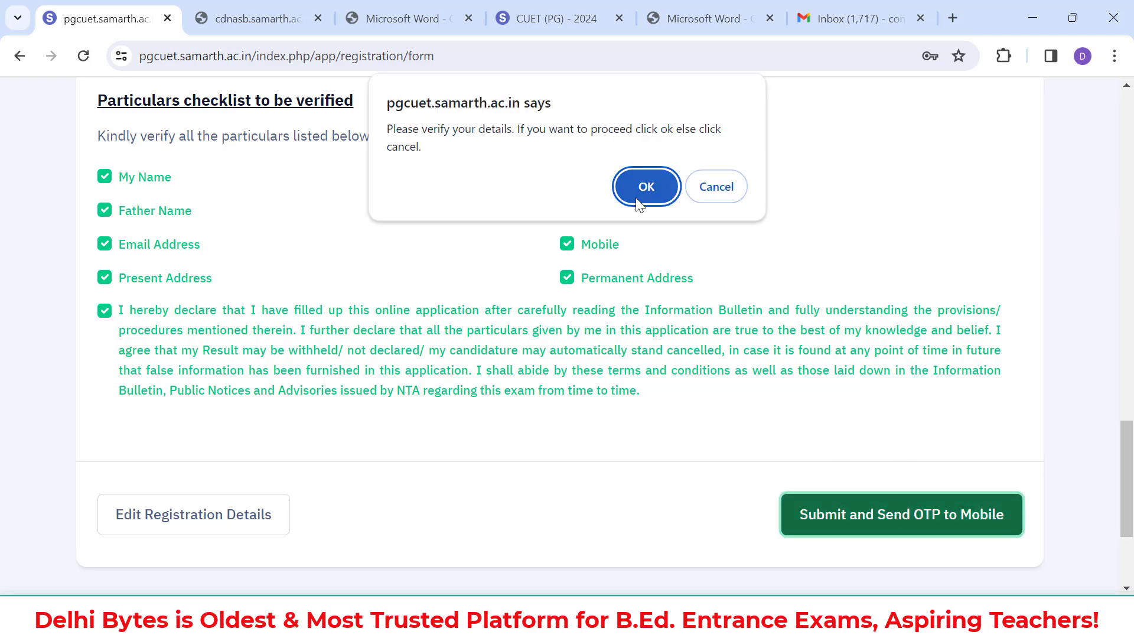
{"action": "left_click", "coordinate": [636, 197]}
Step: Enter the one-time password received on the mobile in the 'Enter OTP' field
{"action": "scroll", "coordinate": [637, 199], "scroll_direction": "down", "scroll_amount": 10}
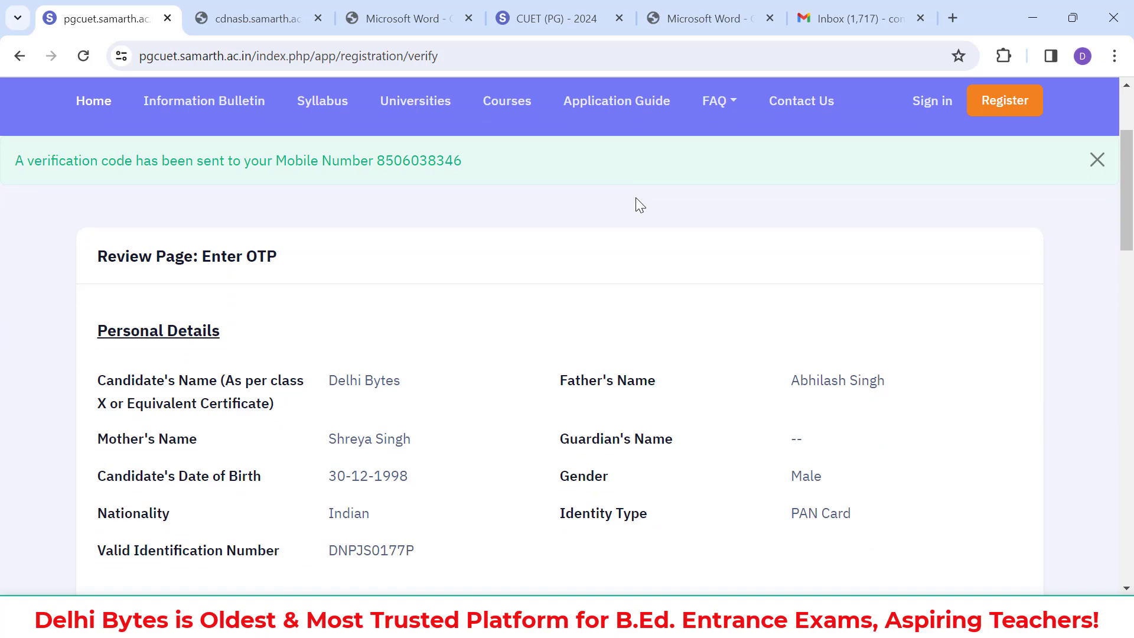
{"action": "scroll", "coordinate": [639, 205], "scroll_direction": "down", "scroll_amount": 8}
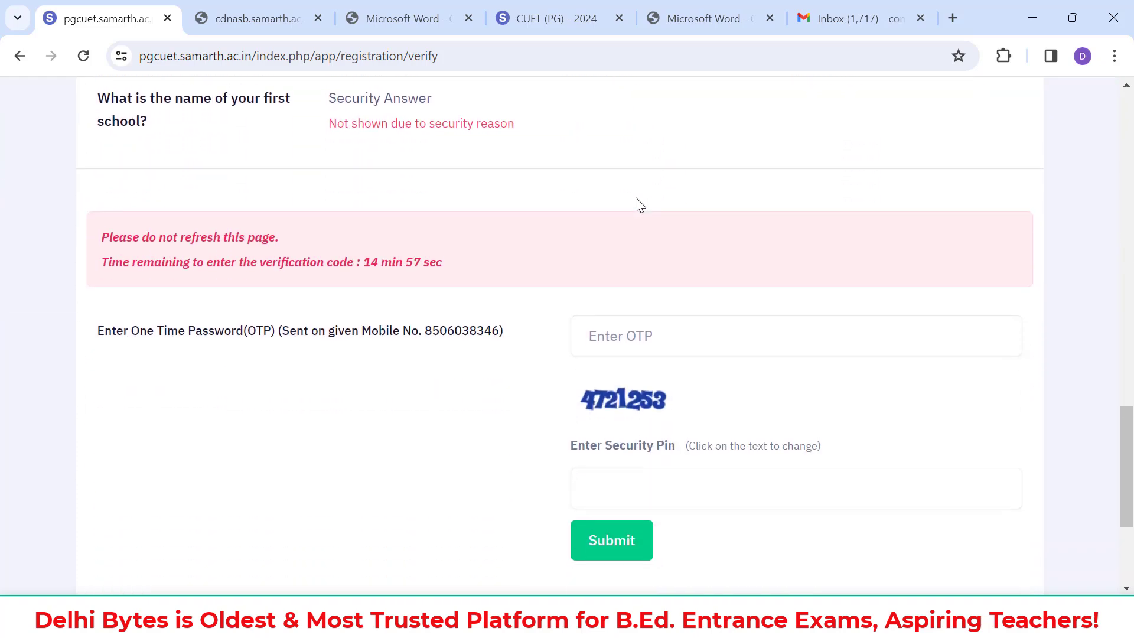
{"action": "left_click", "coordinate": [685, 332]}
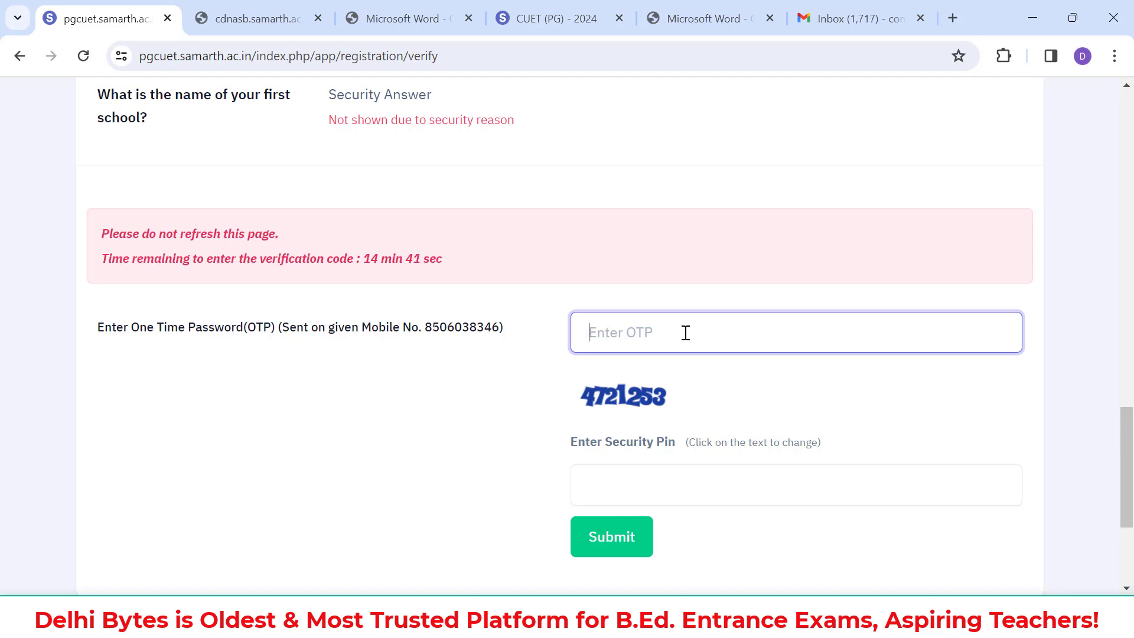
Step: Enter the security pin and submit the verification
{"action": "scroll", "coordinate": [685, 332], "scroll_direction": "down", "scroll_amount": 1}
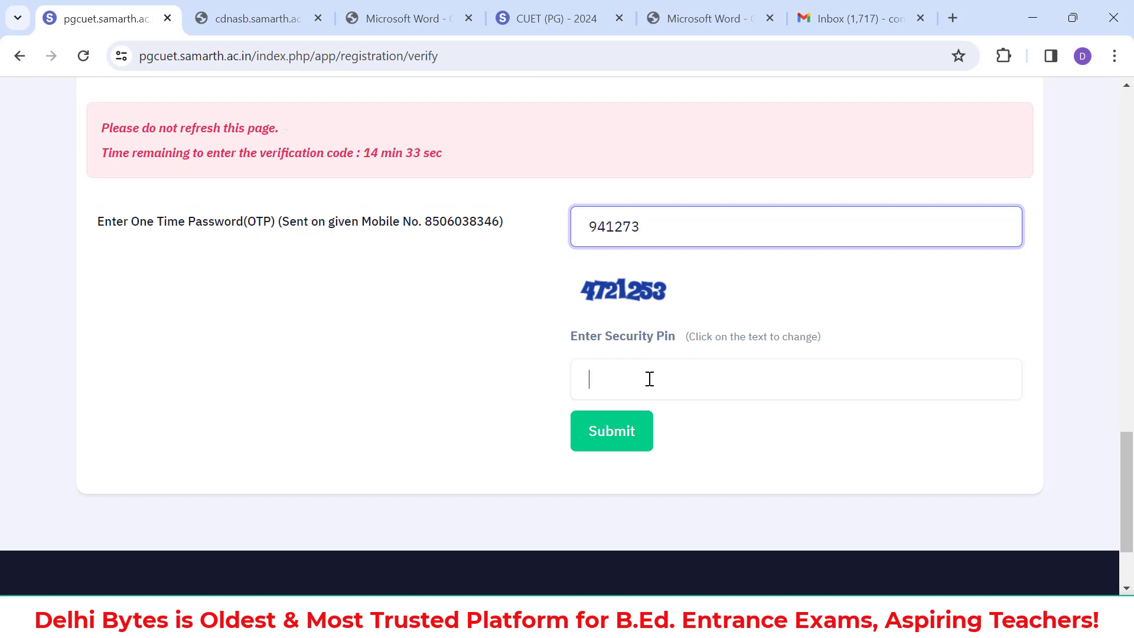
{"action": "left_click", "coordinate": [650, 379]}
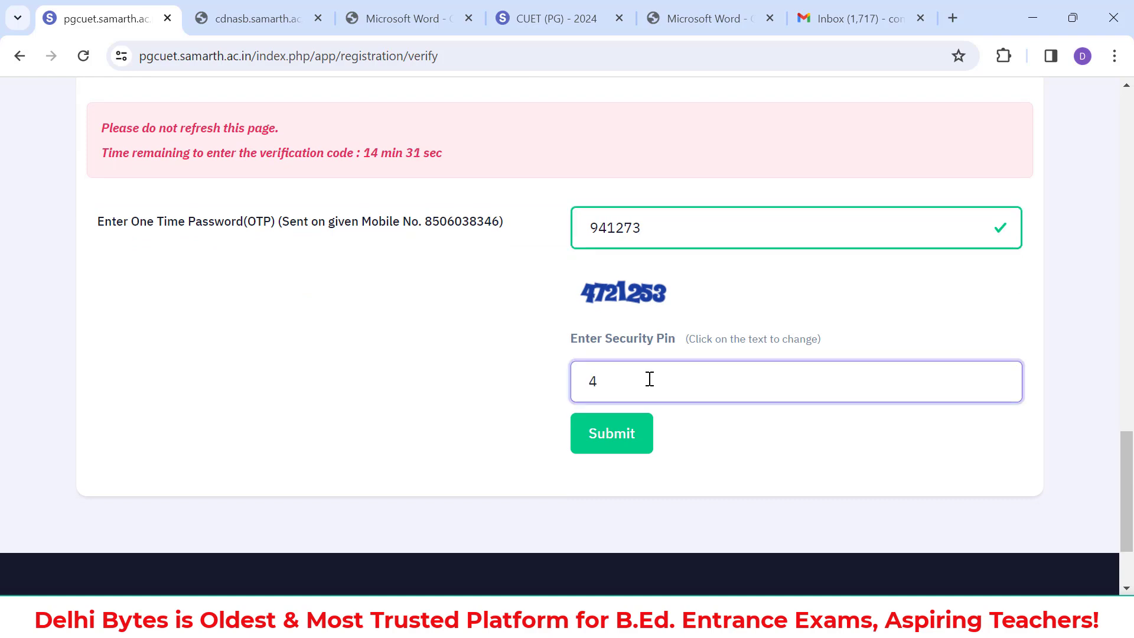
{"action": "left_click", "coordinate": [630, 444]}
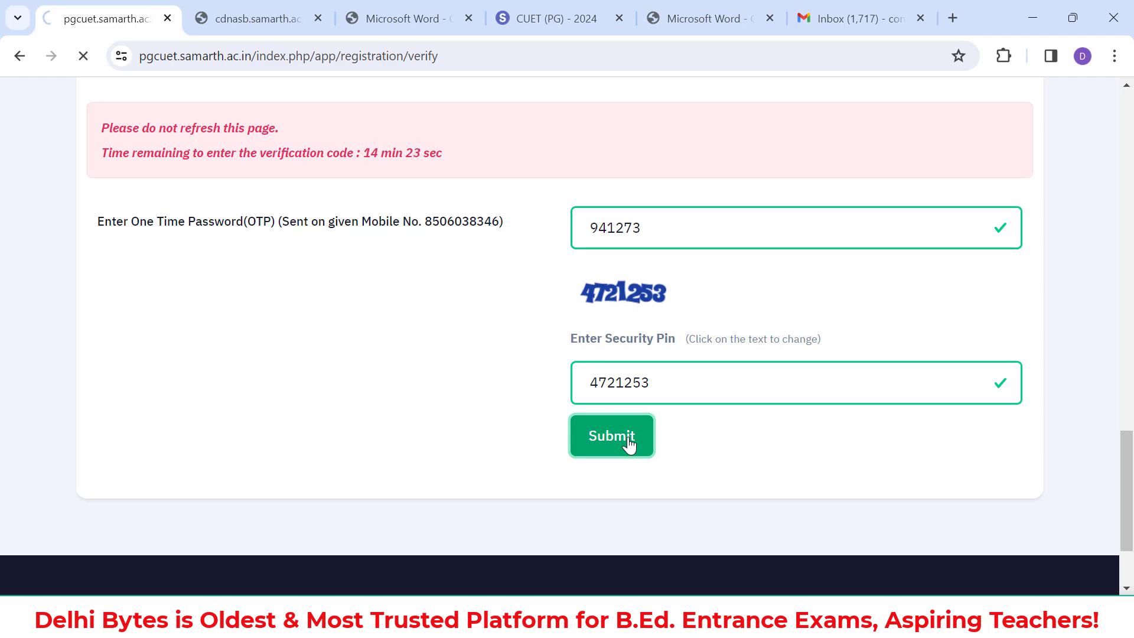
{"action": "scroll", "coordinate": [629, 445], "scroll_direction": "down", "scroll_amount": 5}
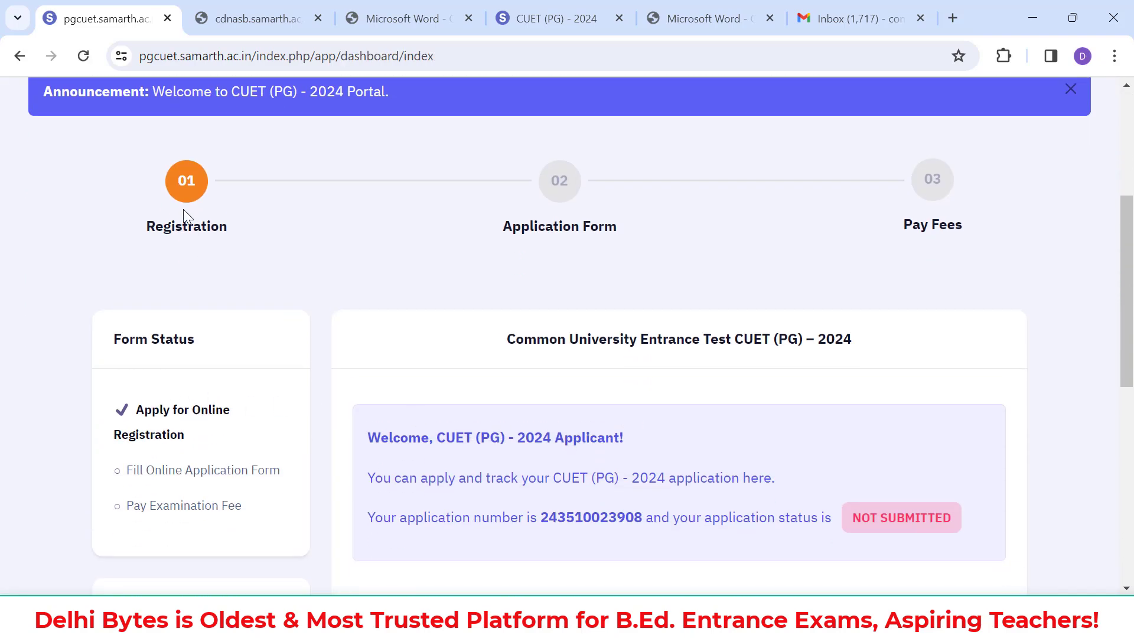
Step: Go to 'Continue : Application Form' and review the pre-filled Personal Details page
{"action": "scroll", "coordinate": [589, 260], "scroll_direction": "down", "scroll_amount": 5}
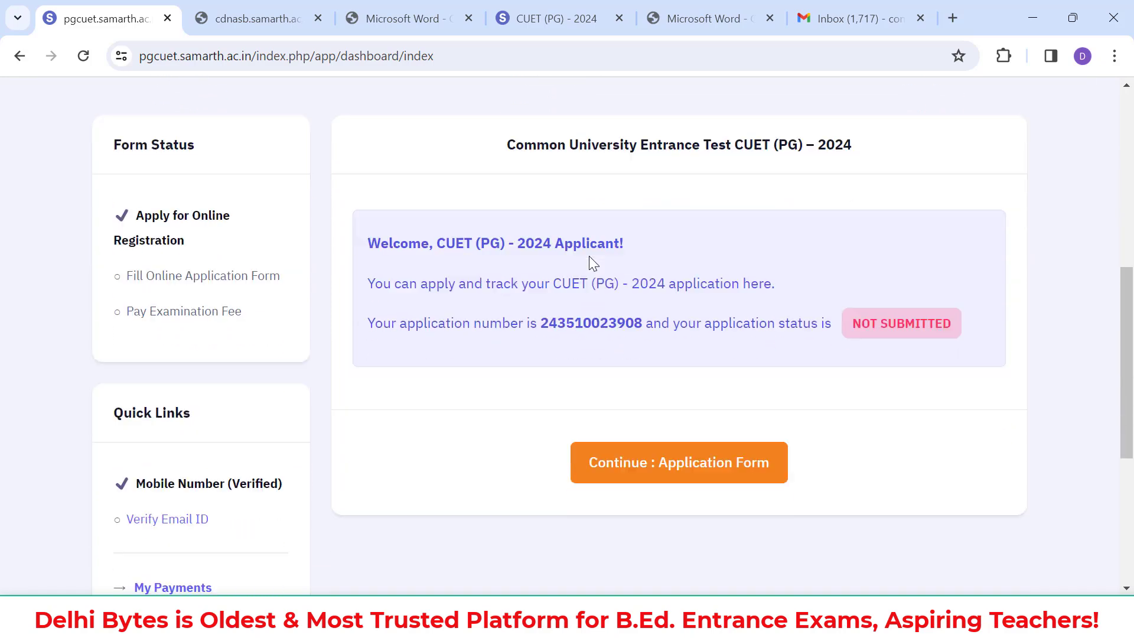
{"action": "scroll", "coordinate": [589, 260], "scroll_direction": "up", "scroll_amount": 3}
{"action": "scroll", "coordinate": [589, 262], "scroll_direction": "down", "scroll_amount": 2}
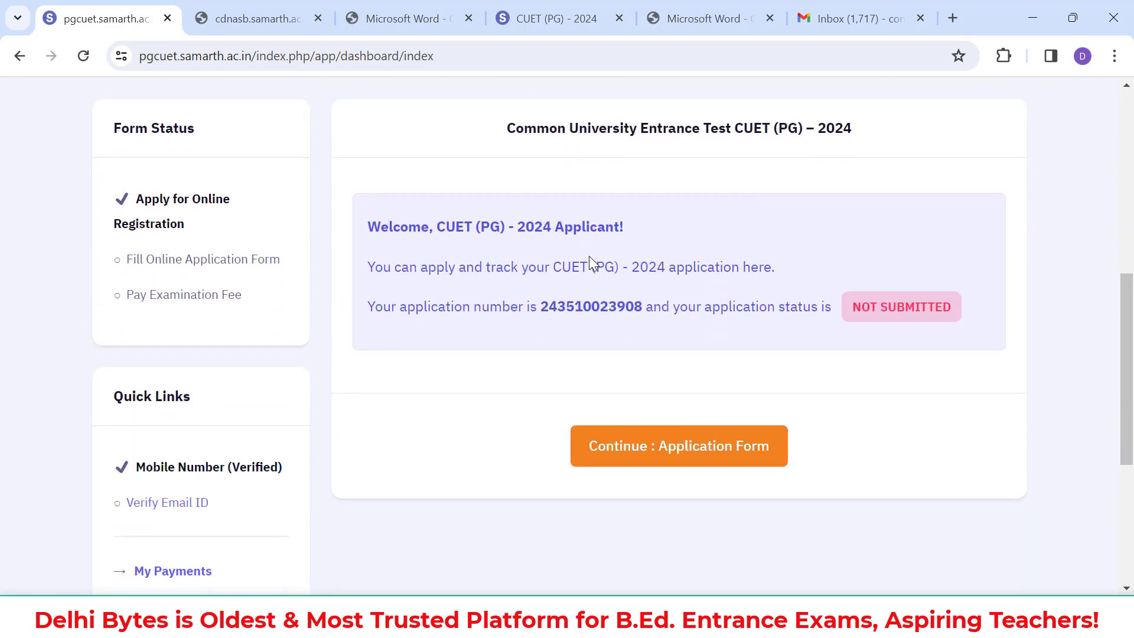
{"action": "left_click", "coordinate": [704, 456]}
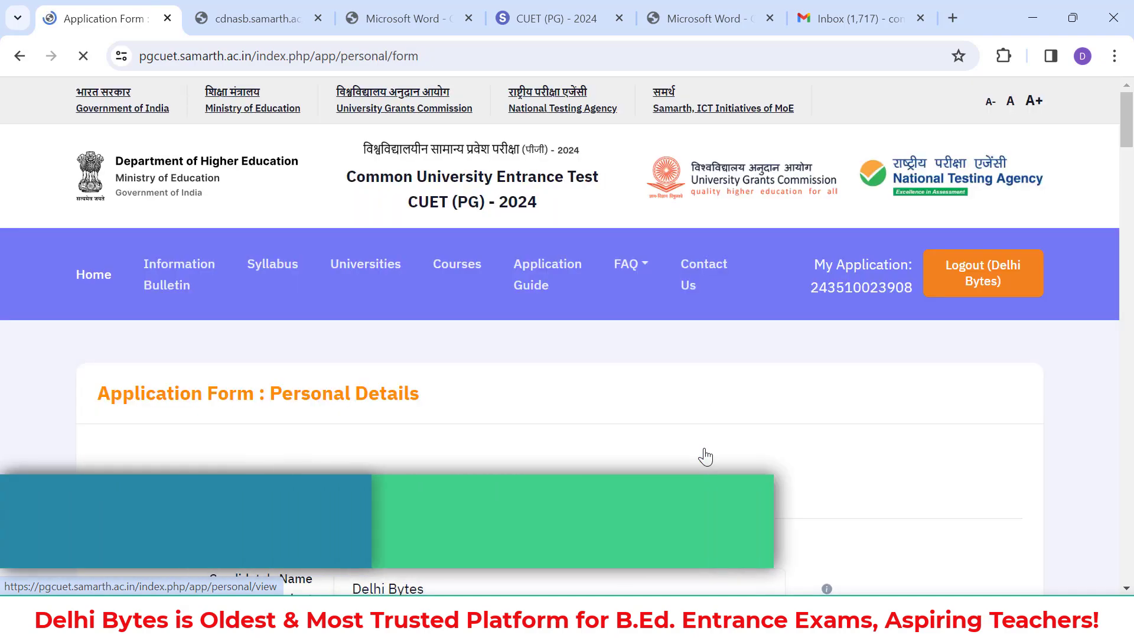
{"action": "scroll", "coordinate": [704, 456], "scroll_direction": "down", "scroll_amount": 4}
{"action": "scroll", "coordinate": [705, 456], "scroll_direction": "down", "scroll_amount": 20}
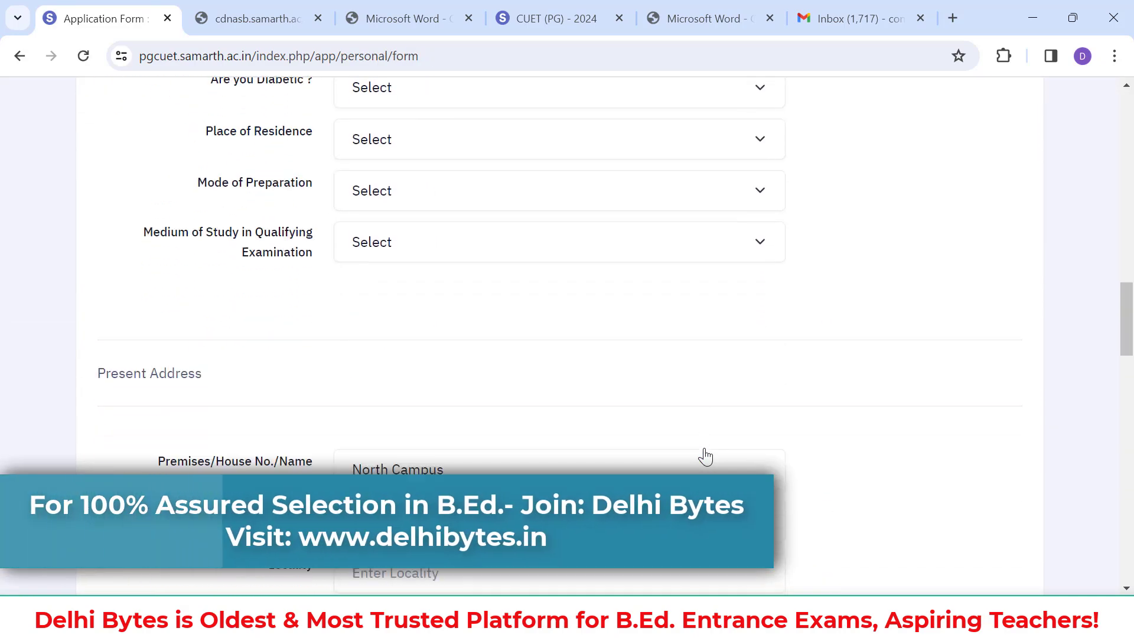
{"action": "scroll", "coordinate": [704, 456], "scroll_direction": "down", "scroll_amount": 5}
{"action": "scroll", "coordinate": [704, 455], "scroll_direction": "up", "scroll_amount": 15}
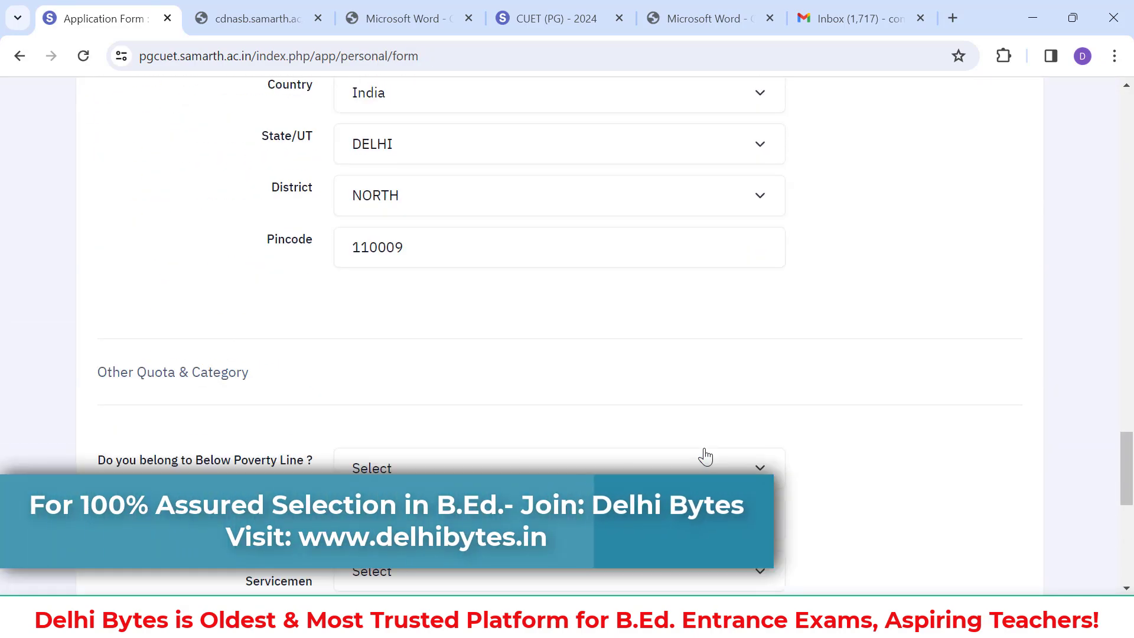
{"action": "scroll", "coordinate": [704, 456], "scroll_direction": "up", "scroll_amount": 10}
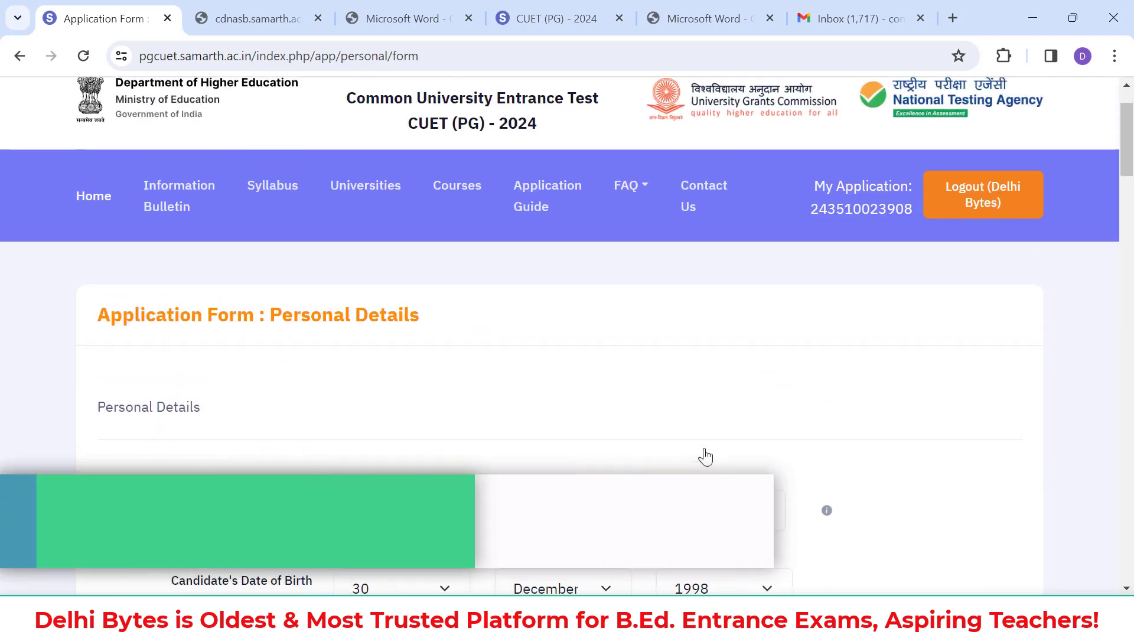
{"action": "scroll", "coordinate": [704, 456], "scroll_direction": "down", "scroll_amount": 3}
{"action": "scroll", "coordinate": [704, 456], "scroll_direction": "down", "scroll_amount": 4}
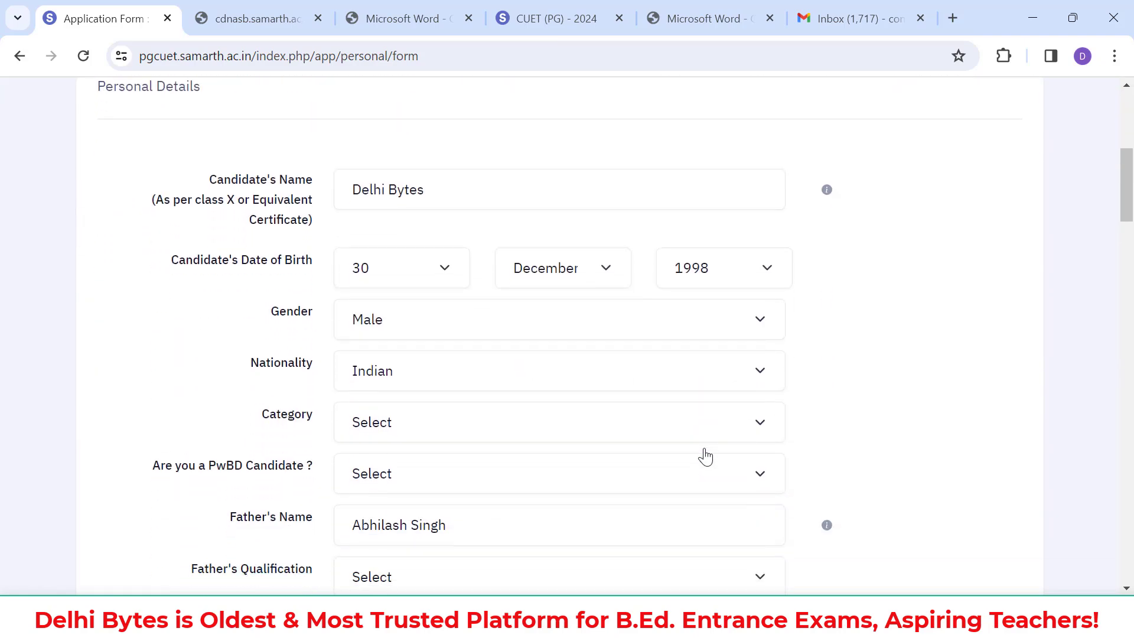
Step: Set Category to General/Unreserved and PwBD to No
{"action": "left_click", "coordinate": [616, 352]}
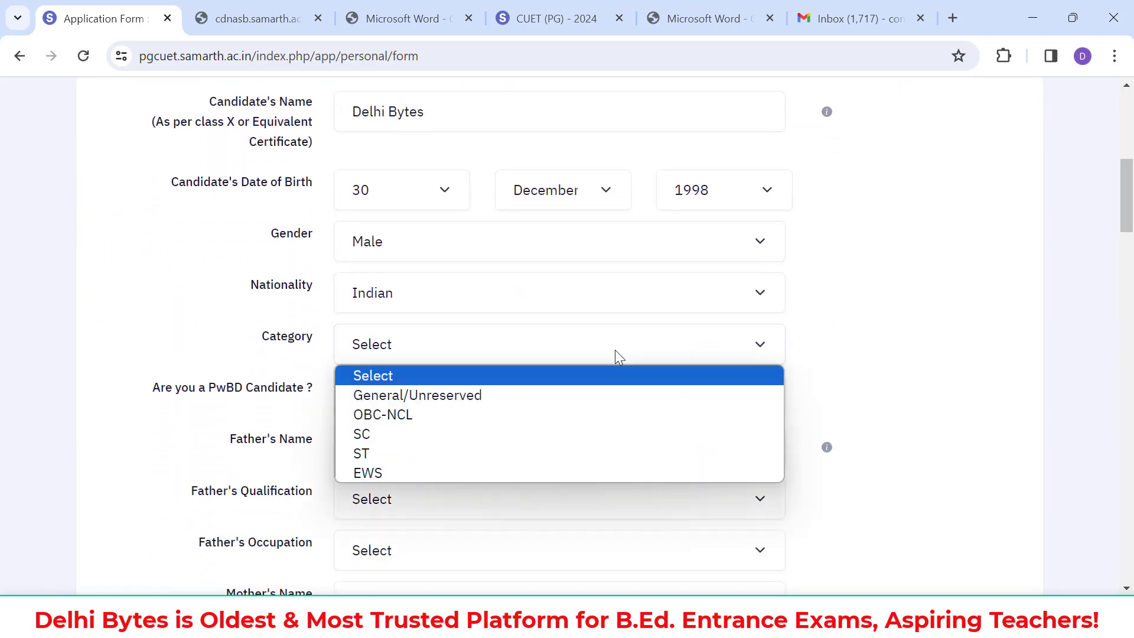
{"action": "left_click", "coordinate": [523, 394]}
{"action": "scroll", "coordinate": [516, 367], "scroll_direction": "down", "scroll_amount": 2}
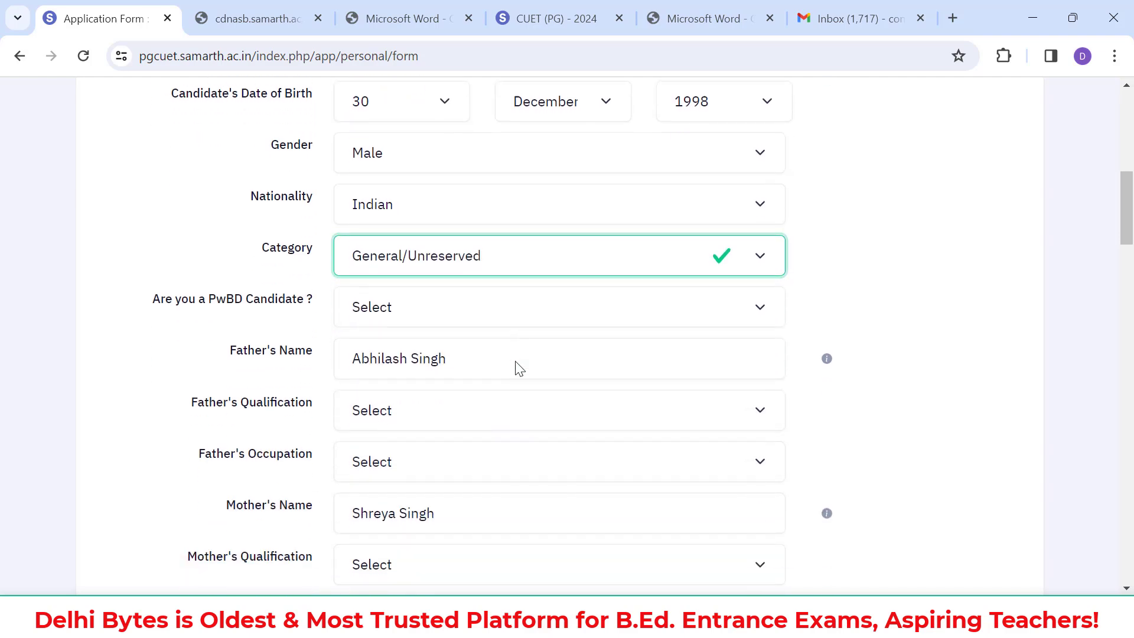
{"action": "left_click", "coordinate": [530, 301]}
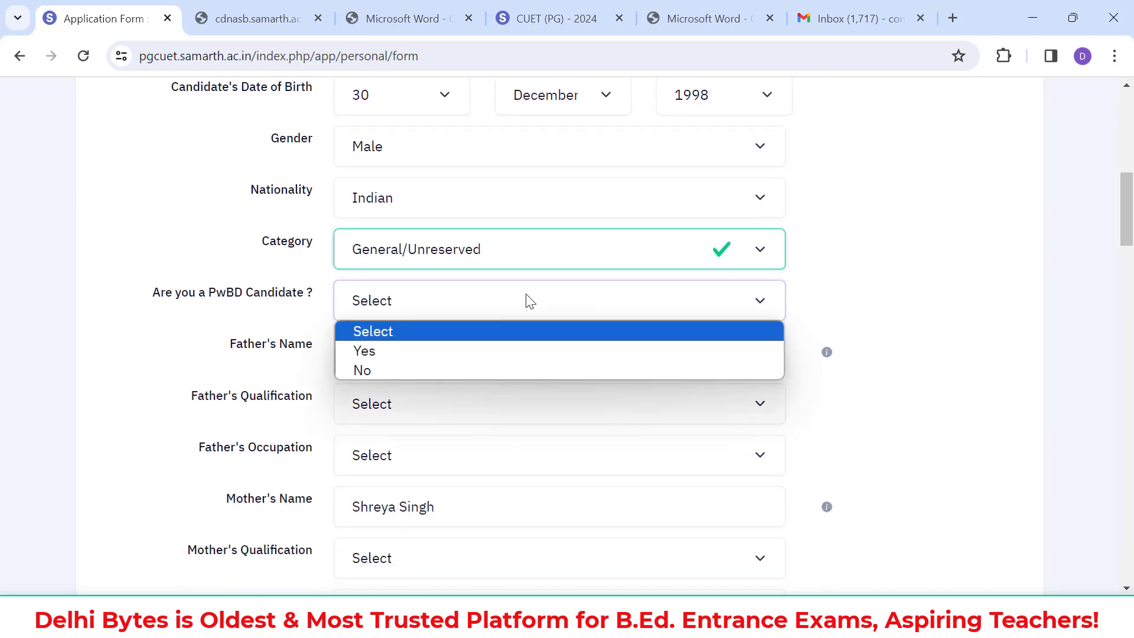
{"action": "left_click", "coordinate": [496, 372]}
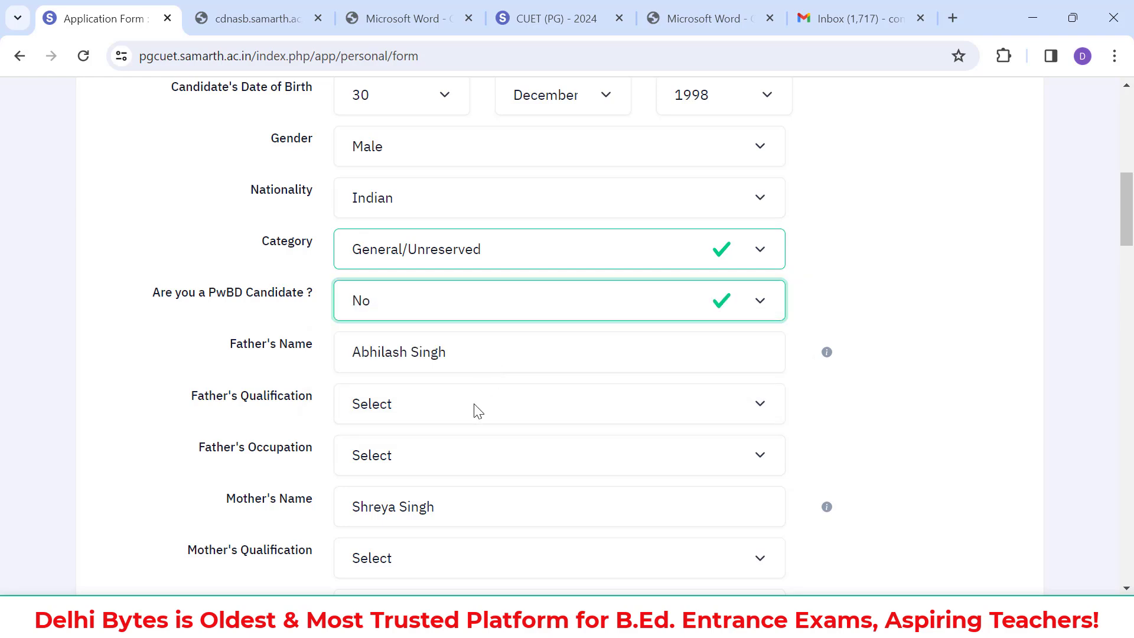
{"action": "scroll", "coordinate": [474, 408], "scroll_direction": "down", "scroll_amount": 2}
Step: Set father's qualification to Doctorate and occupation to Teaching / Reasearch
{"action": "left_click", "coordinate": [488, 298]}
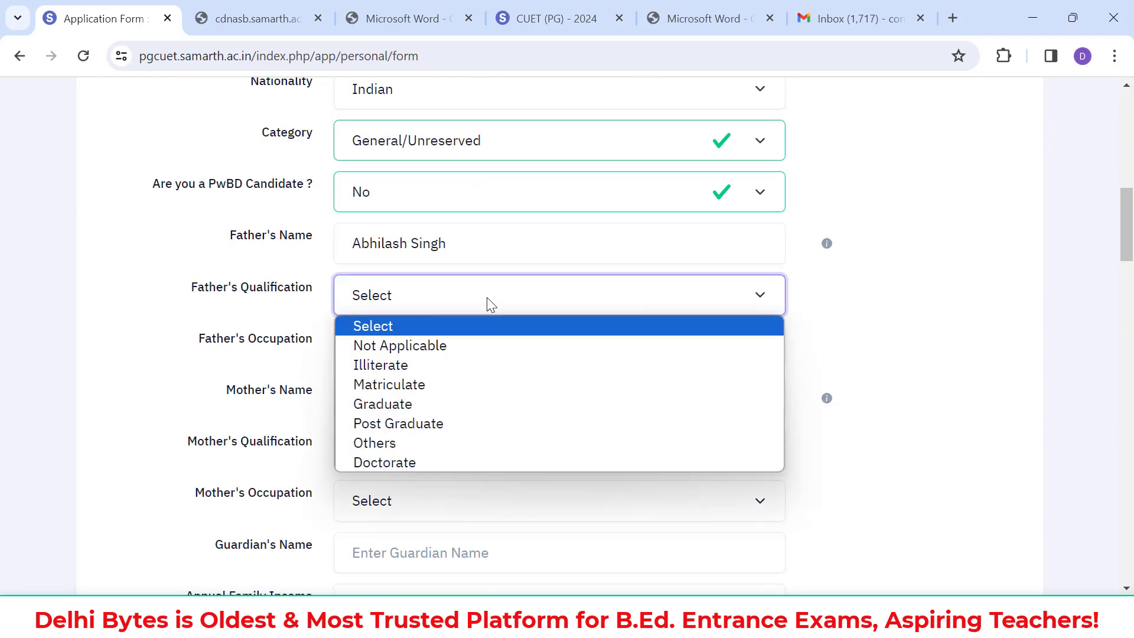
{"action": "left_click", "coordinate": [455, 462]}
{"action": "left_click", "coordinate": [445, 359]}
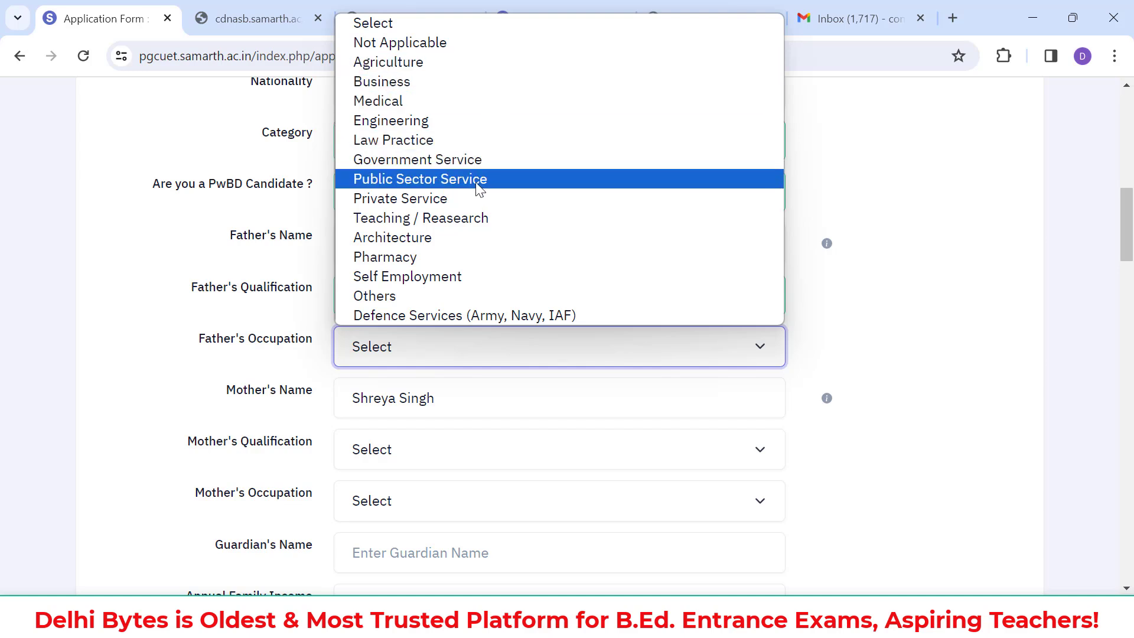
{"action": "left_click", "coordinate": [474, 197]}
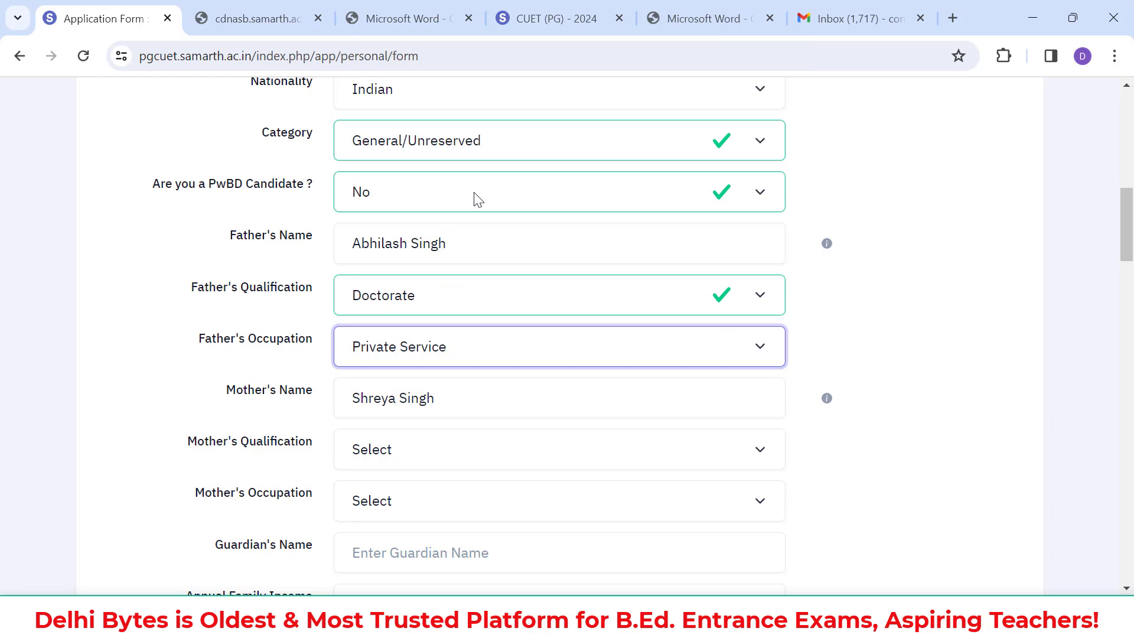
{"action": "left_click", "coordinate": [465, 352]}
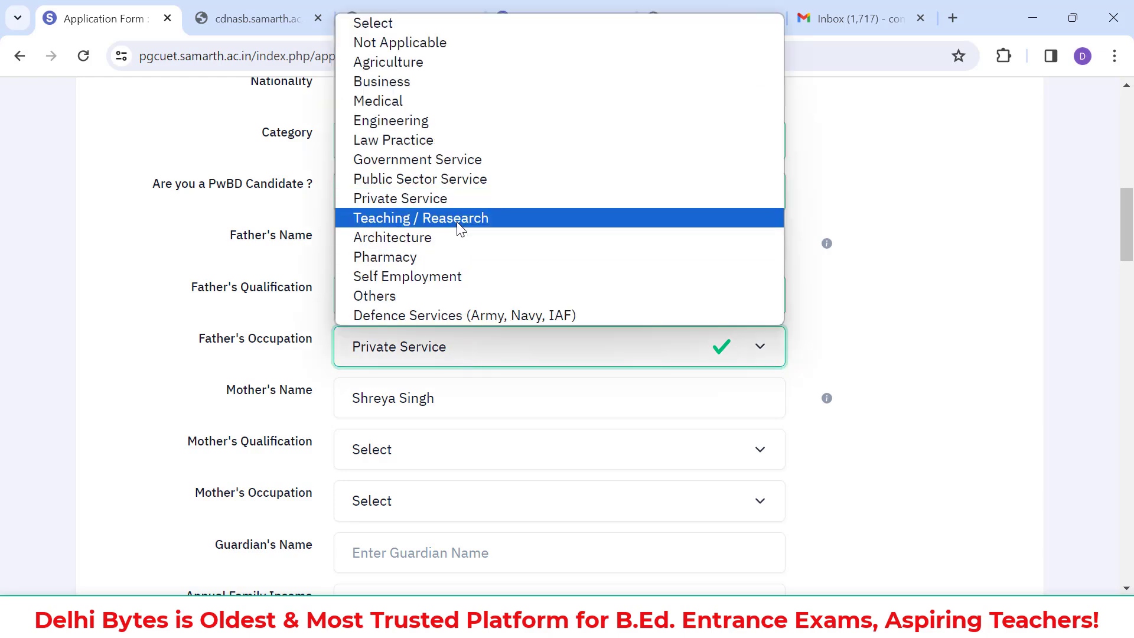
{"action": "left_click", "coordinate": [459, 218]}
{"action": "scroll", "coordinate": [438, 410], "scroll_direction": "down", "scroll_amount": 2}
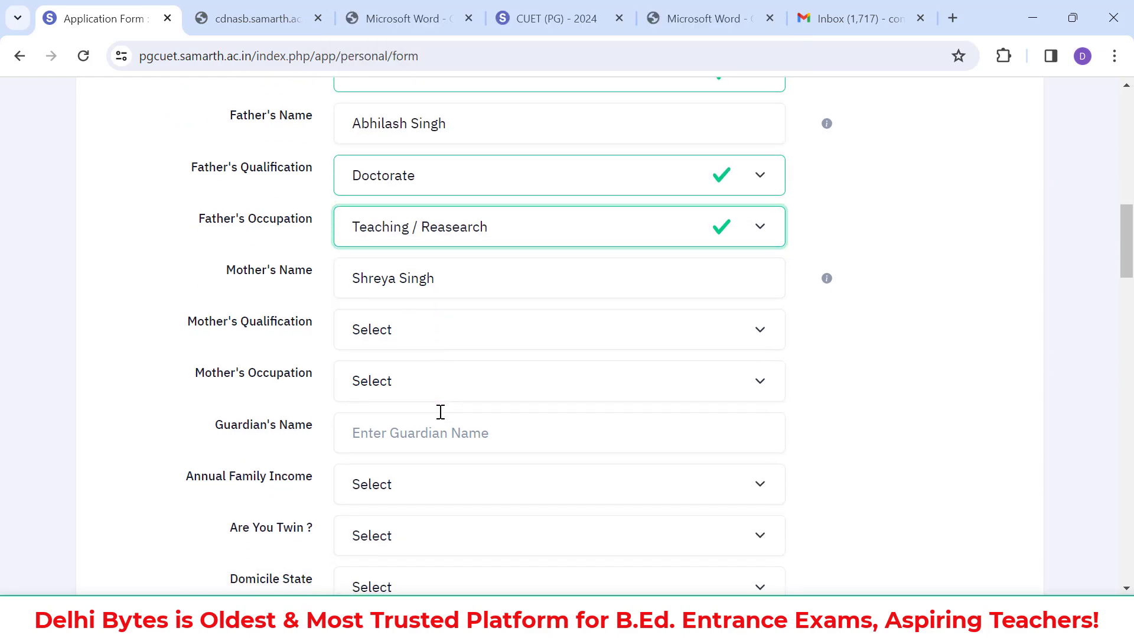
Step: Set mother's qualification to Post Graduate and occupation to Teaching / Reasearch
{"action": "left_click", "coordinate": [456, 330]}
{"action": "left_click", "coordinate": [432, 459]}
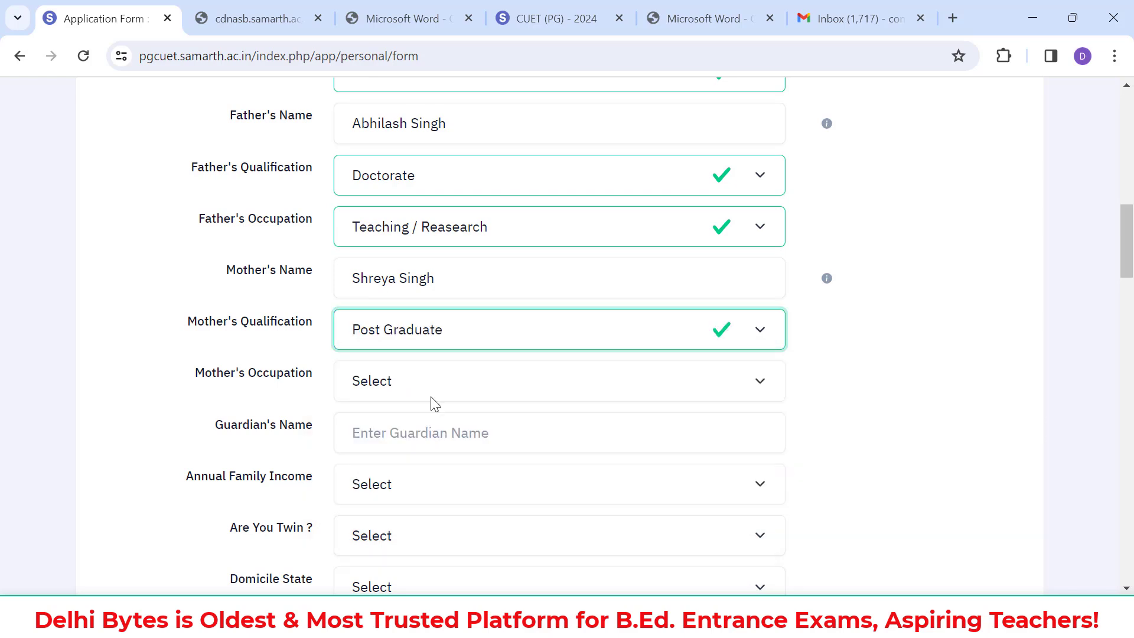
{"action": "left_click", "coordinate": [430, 395]}
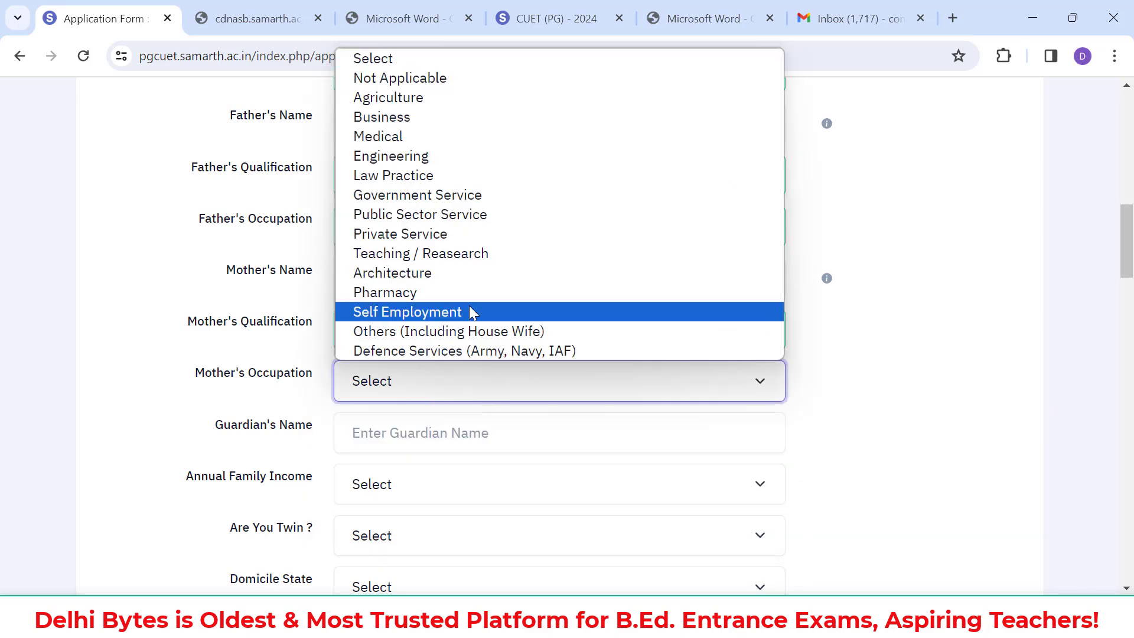
{"action": "left_click", "coordinate": [460, 254]}
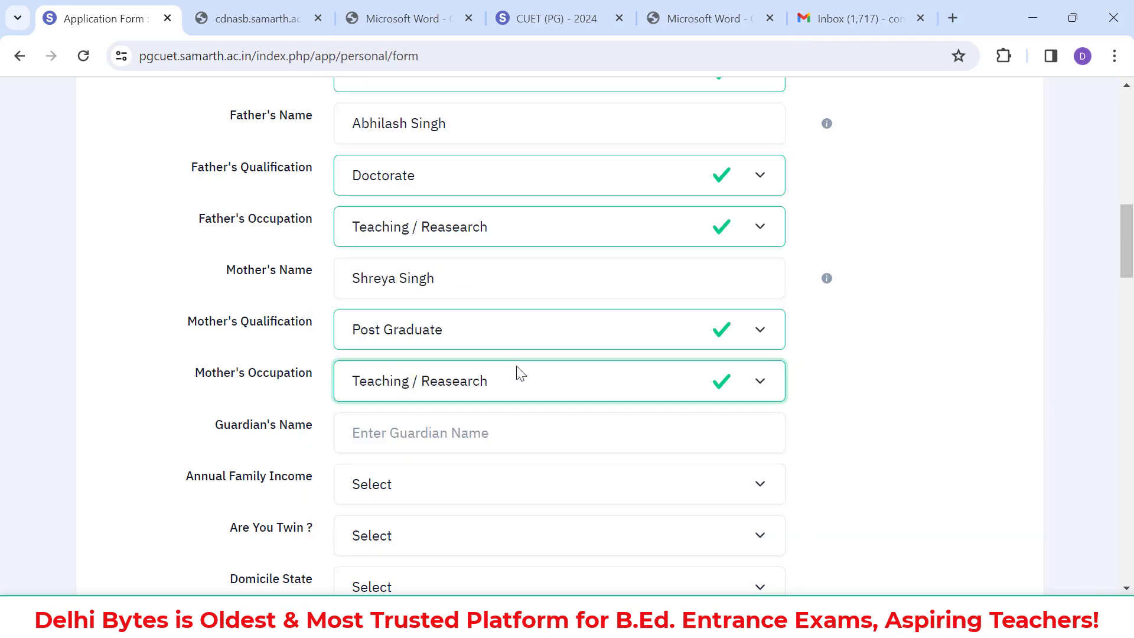
{"action": "scroll", "coordinate": [517, 373], "scroll_direction": "down", "scroll_amount": 2}
{"action": "scroll", "coordinate": [490, 323], "scroll_direction": "down", "scroll_amount": 2}
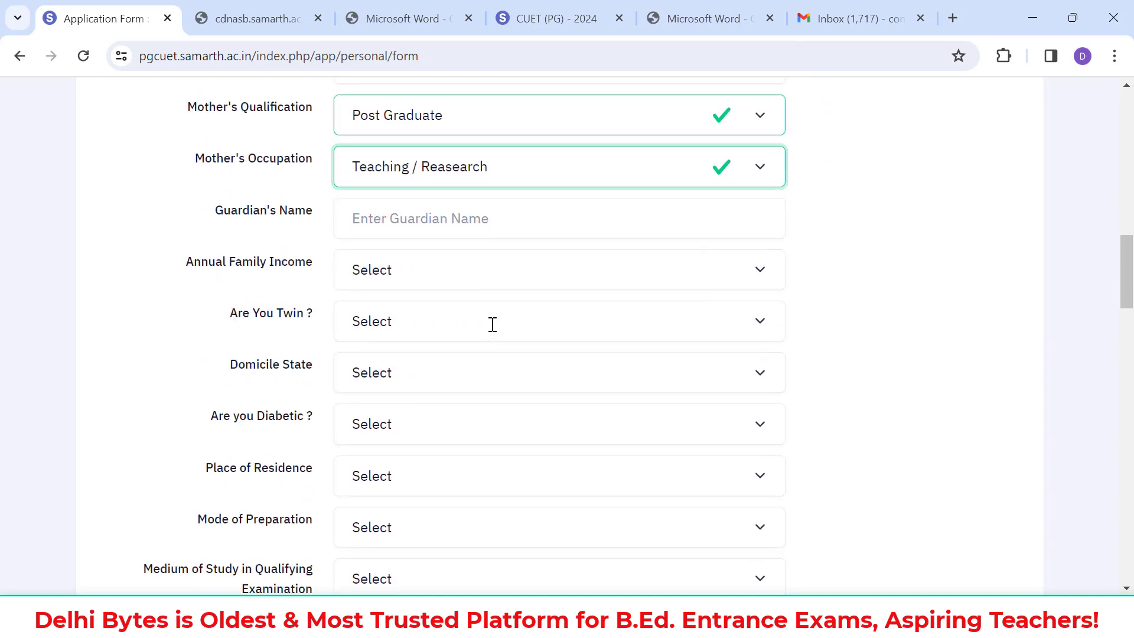
Step: Set family income to RS. 800001 AND ABOVE, twin to No, domicile to DELHI
{"action": "left_click", "coordinate": [499, 277]}
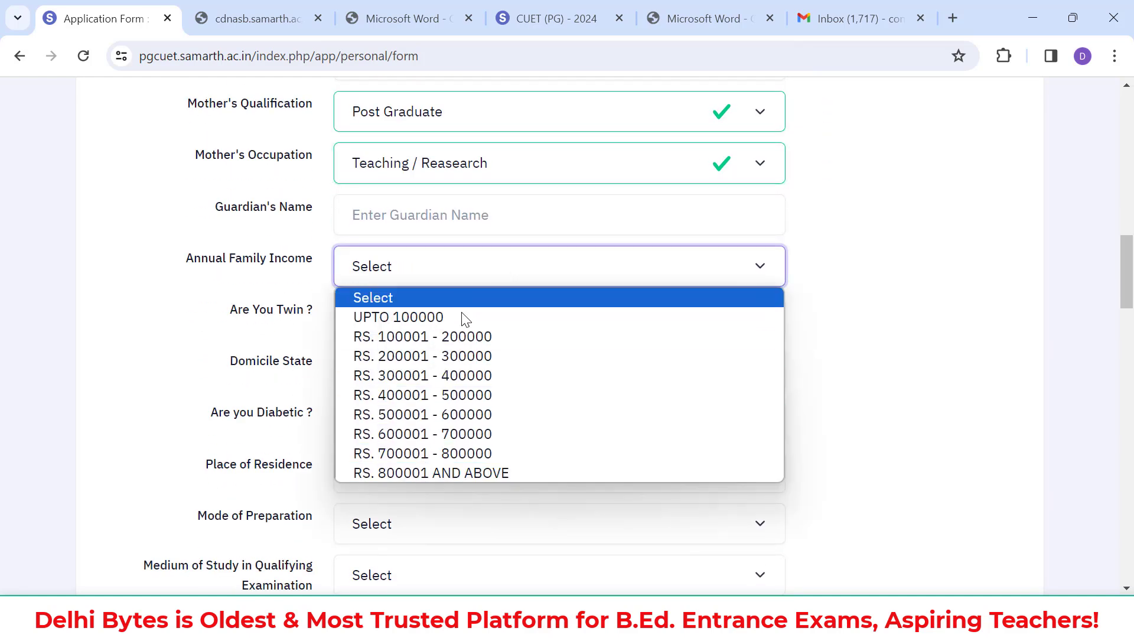
{"action": "left_click", "coordinate": [452, 477]}
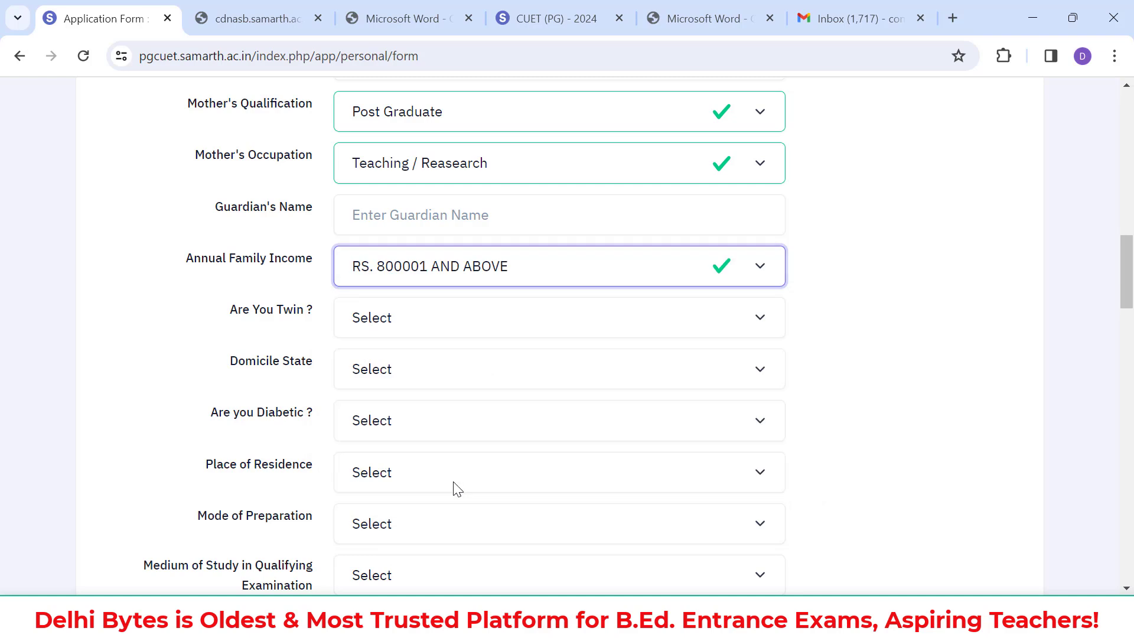
{"action": "left_click", "coordinate": [575, 319]}
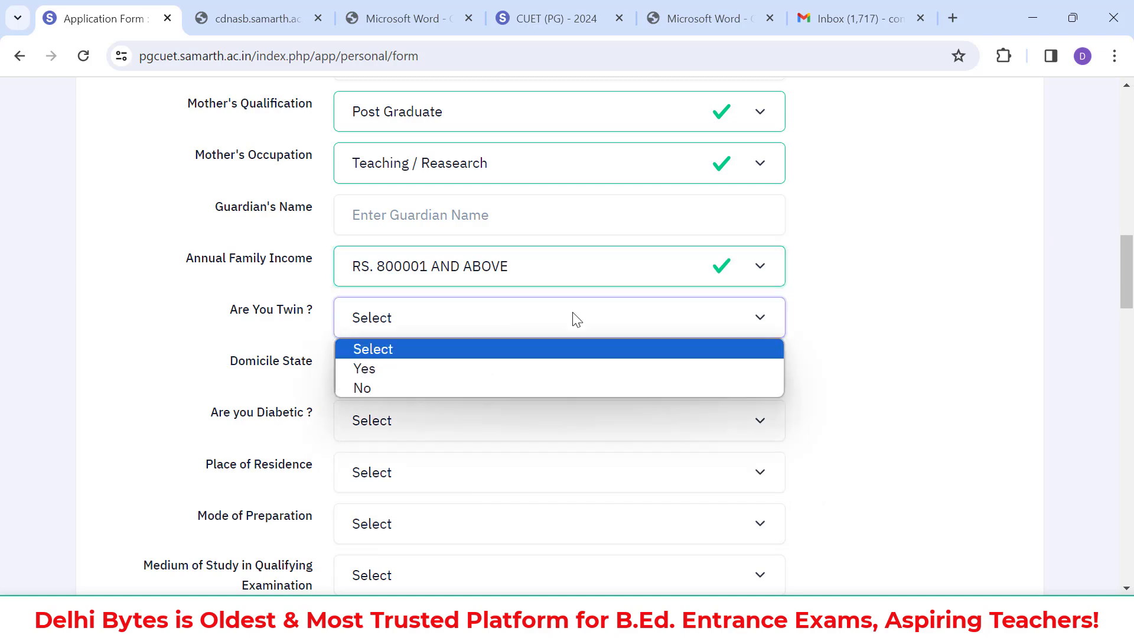
{"action": "left_click", "coordinate": [487, 388]}
{"action": "left_click", "coordinate": [487, 380]}
{"action": "scroll", "coordinate": [488, 380], "scroll_direction": "down", "scroll_amount": 1}
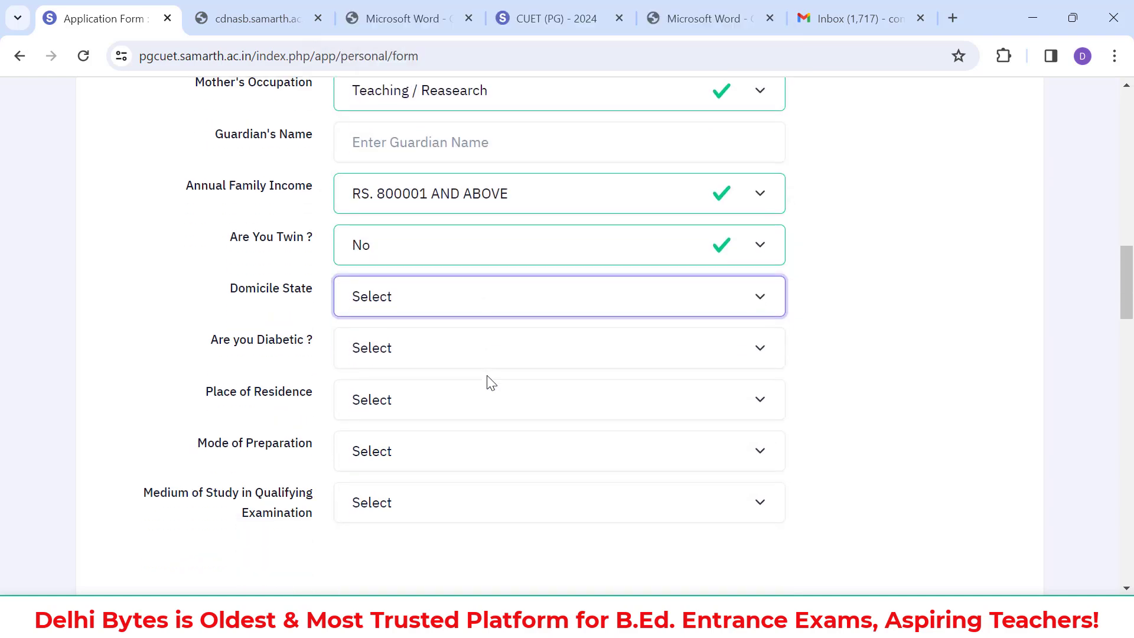
{"action": "left_click", "coordinate": [488, 312]}
{"action": "scroll", "coordinate": [499, 424], "scroll_direction": "down", "scroll_amount": 1}
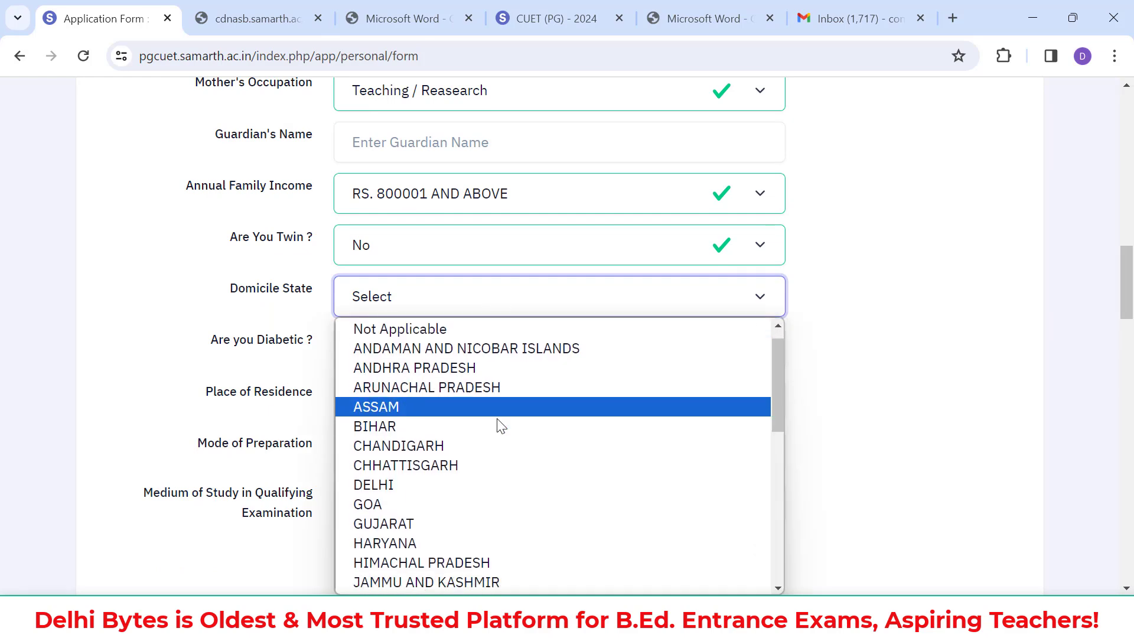
{"action": "left_click", "coordinate": [455, 485]}
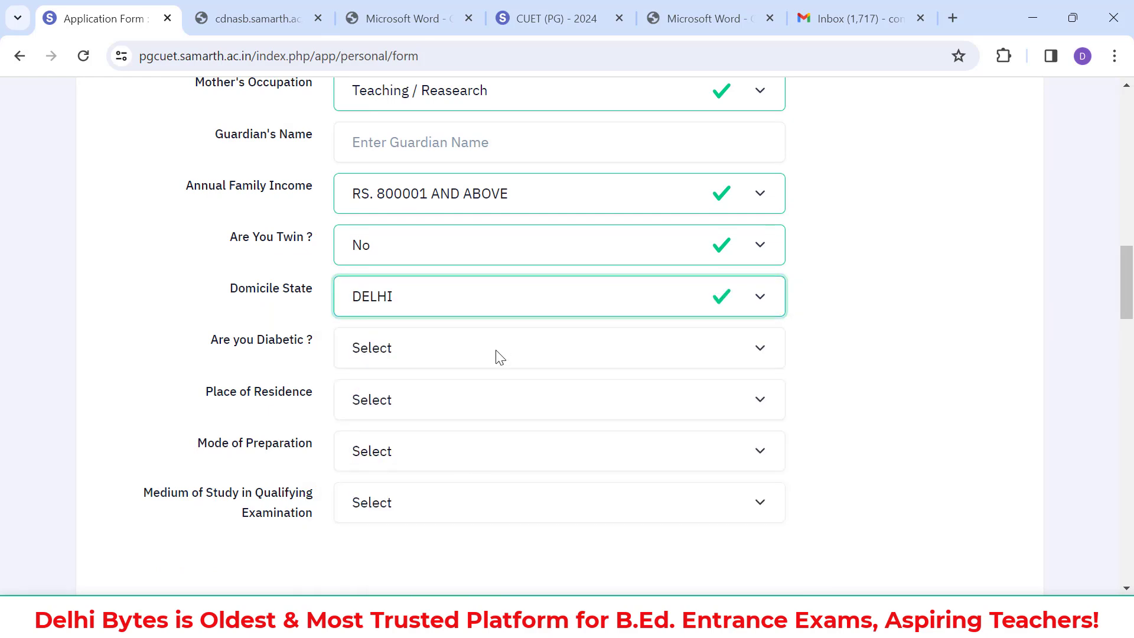
Step: Answer diabetic No, place of residence Urban, and mode of preparation Self
{"action": "left_click", "coordinate": [500, 357]}
{"action": "left_click", "coordinate": [459, 417]}
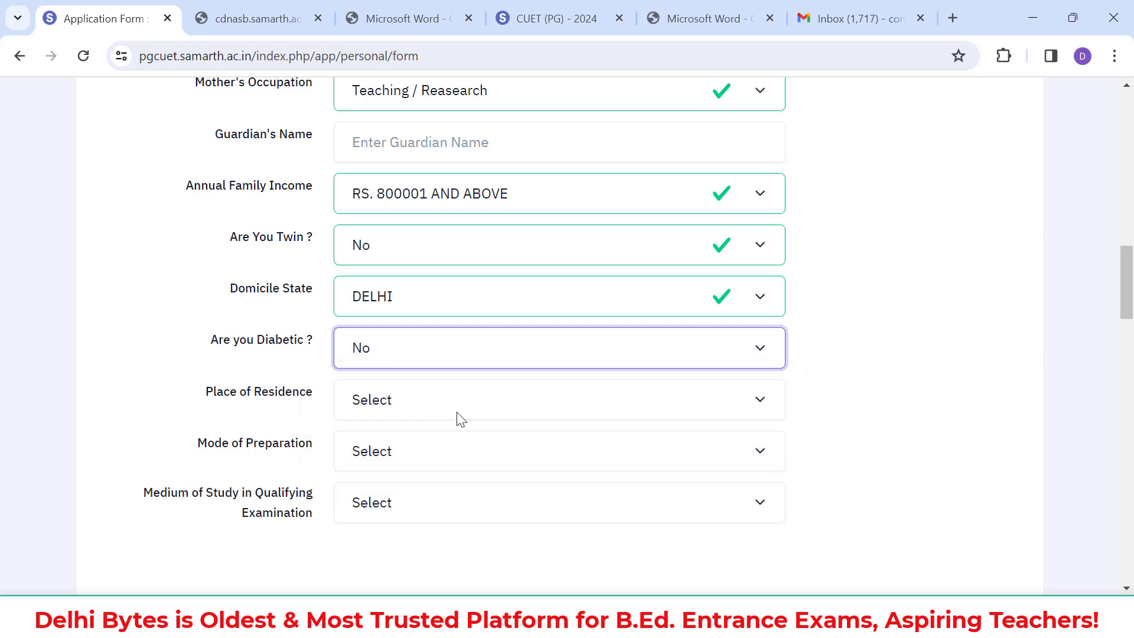
{"action": "left_click", "coordinate": [450, 408]}
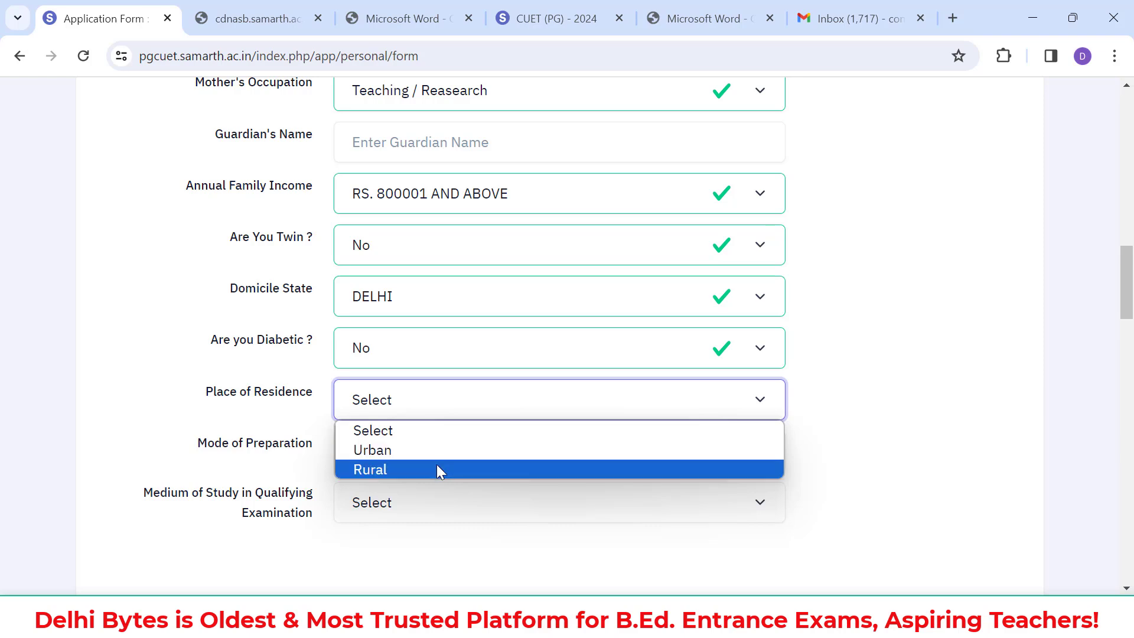
{"action": "left_click", "coordinate": [416, 448]}
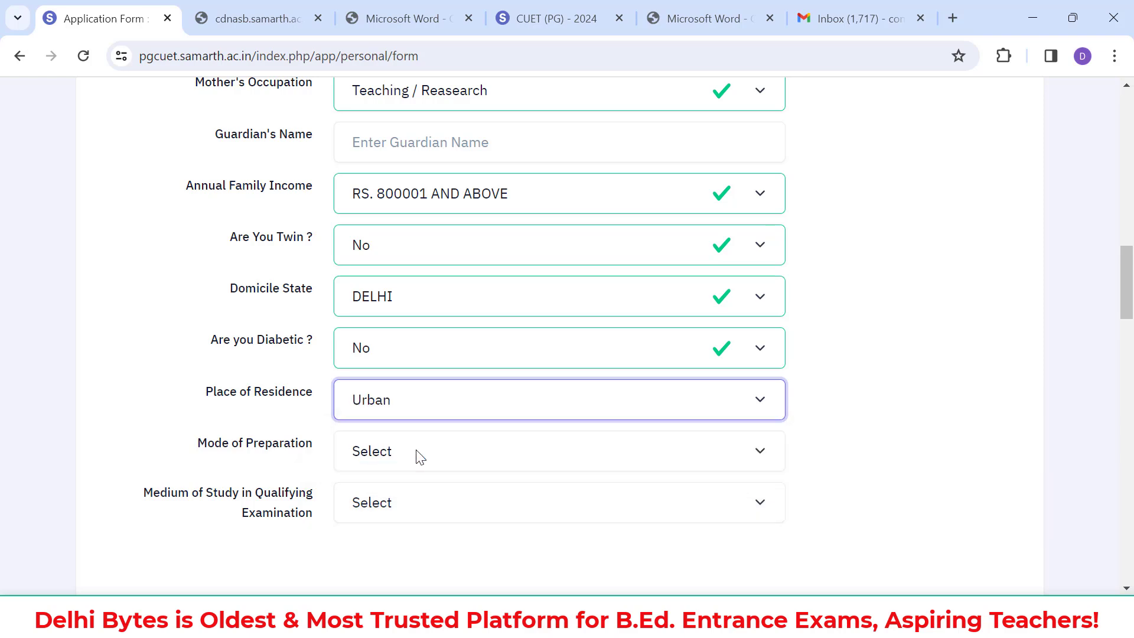
{"action": "left_click", "coordinate": [430, 451]}
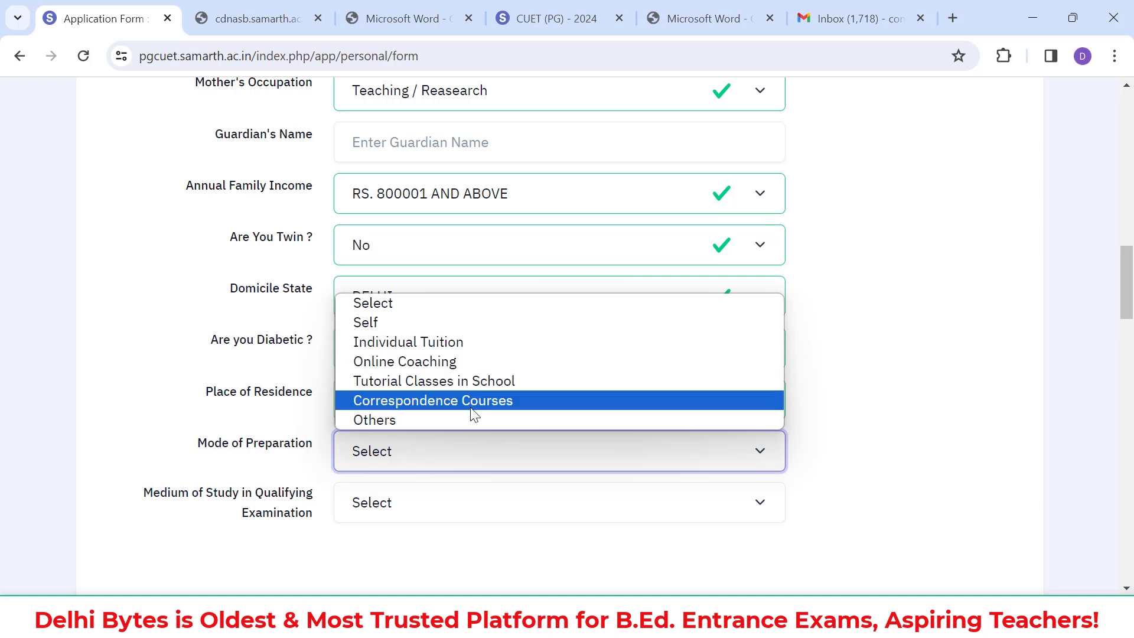
{"action": "left_click", "coordinate": [467, 322]}
{"action": "scroll", "coordinate": [472, 324], "scroll_direction": "down", "scroll_amount": 3}
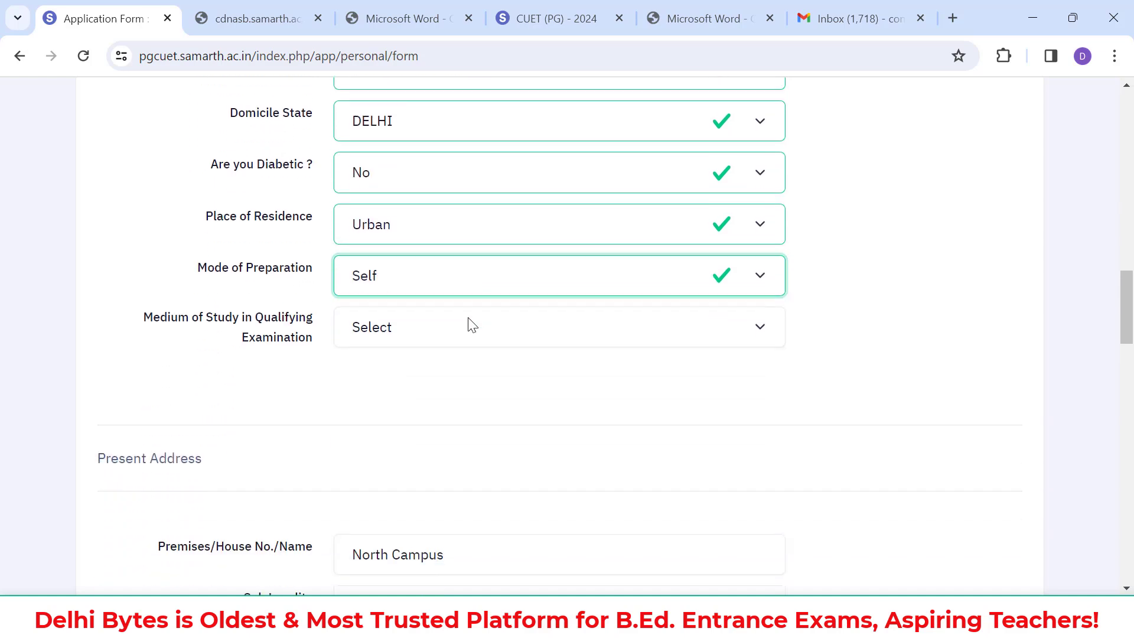
Step: Choose English as the Medium of Study in Qualifying Examination
{"action": "left_click", "coordinate": [489, 335]}
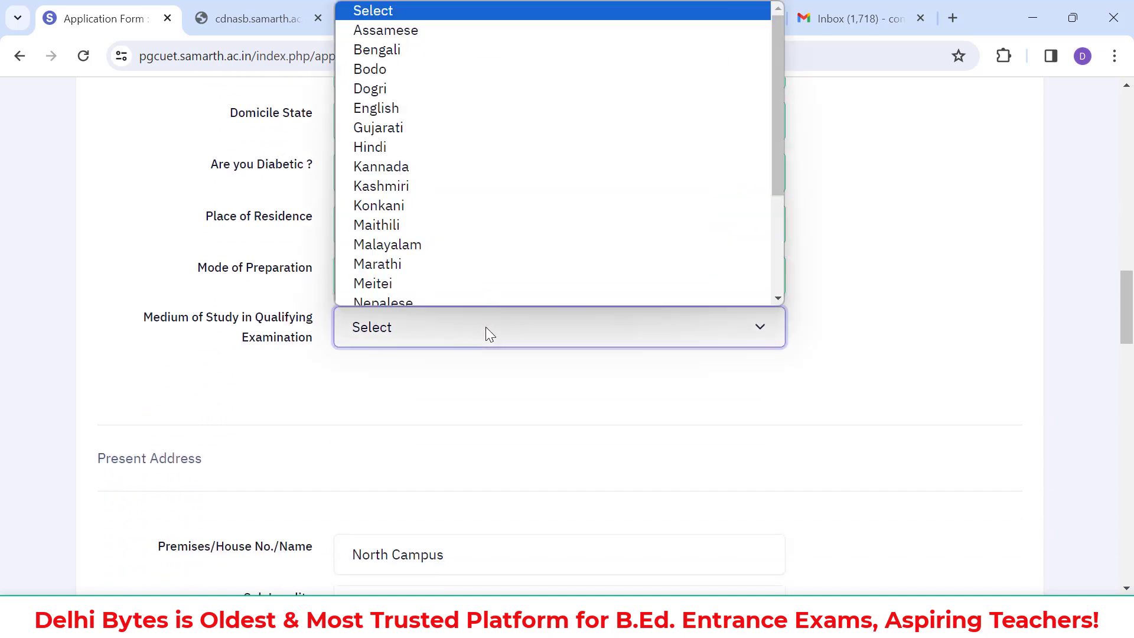
{"action": "scroll", "coordinate": [531, 219], "scroll_direction": "down", "scroll_amount": 3}
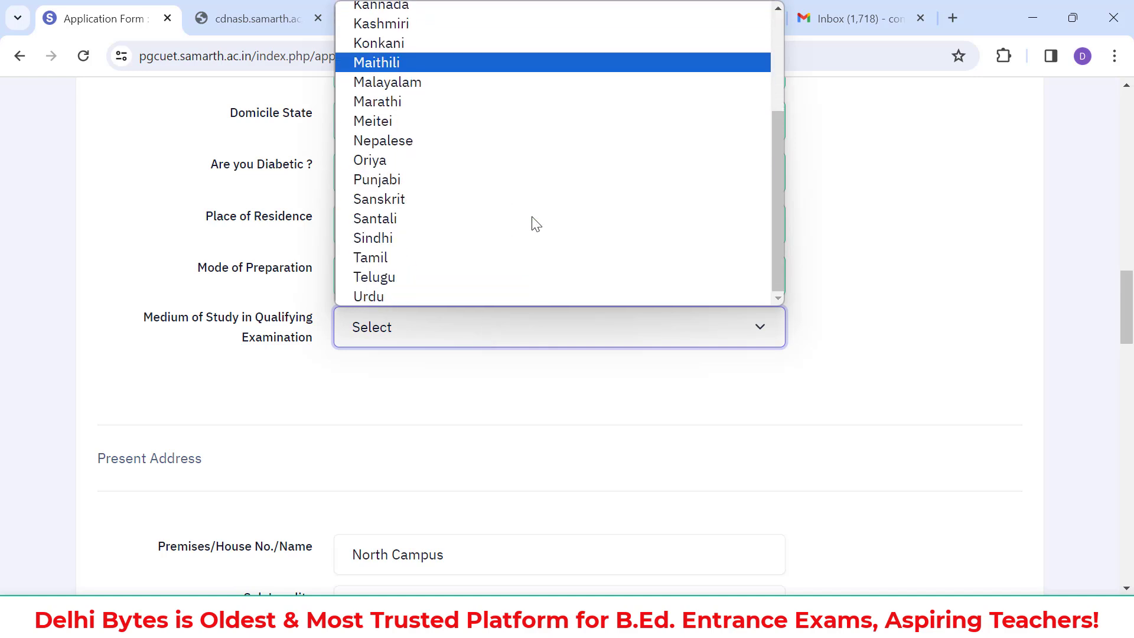
{"action": "scroll", "coordinate": [532, 218], "scroll_direction": "up", "scroll_amount": 3}
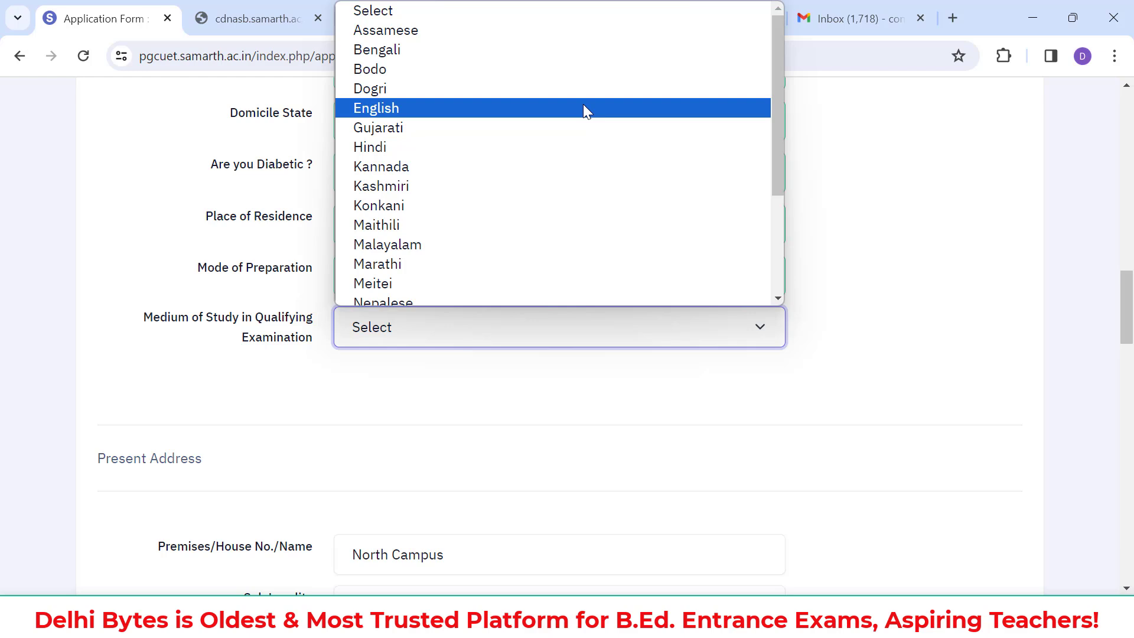
{"action": "left_click", "coordinate": [583, 107]}
{"action": "scroll", "coordinate": [603, 259], "scroll_direction": "up", "scroll_amount": 3}
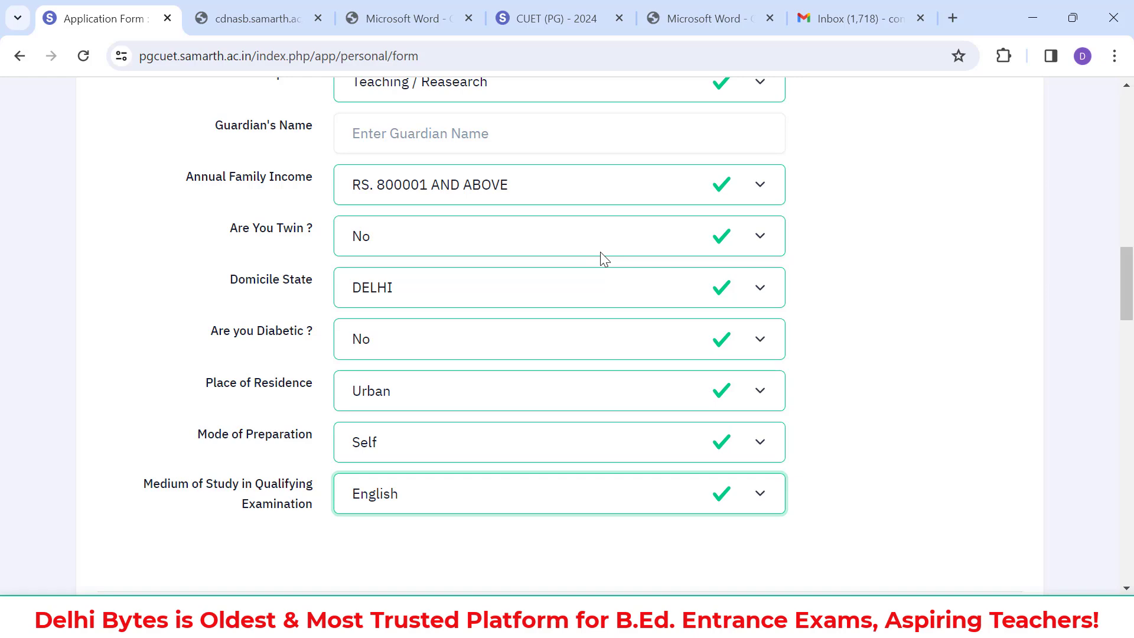
{"action": "scroll", "coordinate": [603, 258], "scroll_direction": "down", "scroll_amount": 15}
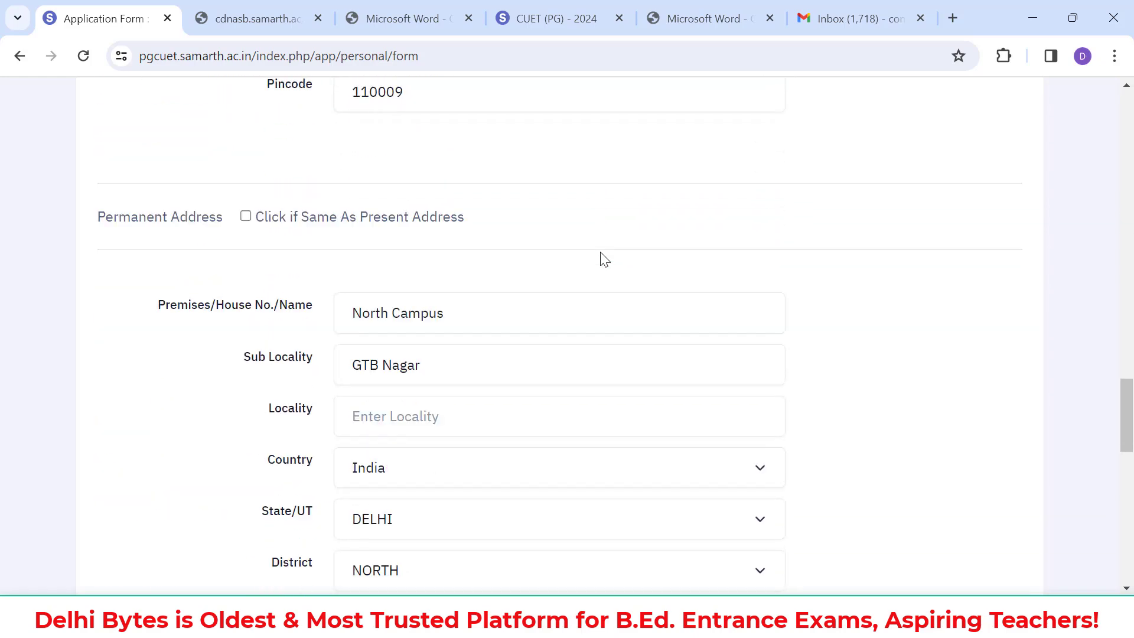
Step: Answer No to Below Poverty Line and Kashmiri Migrant
{"action": "scroll", "coordinate": [603, 258], "scroll_direction": "down", "scroll_amount": 12}
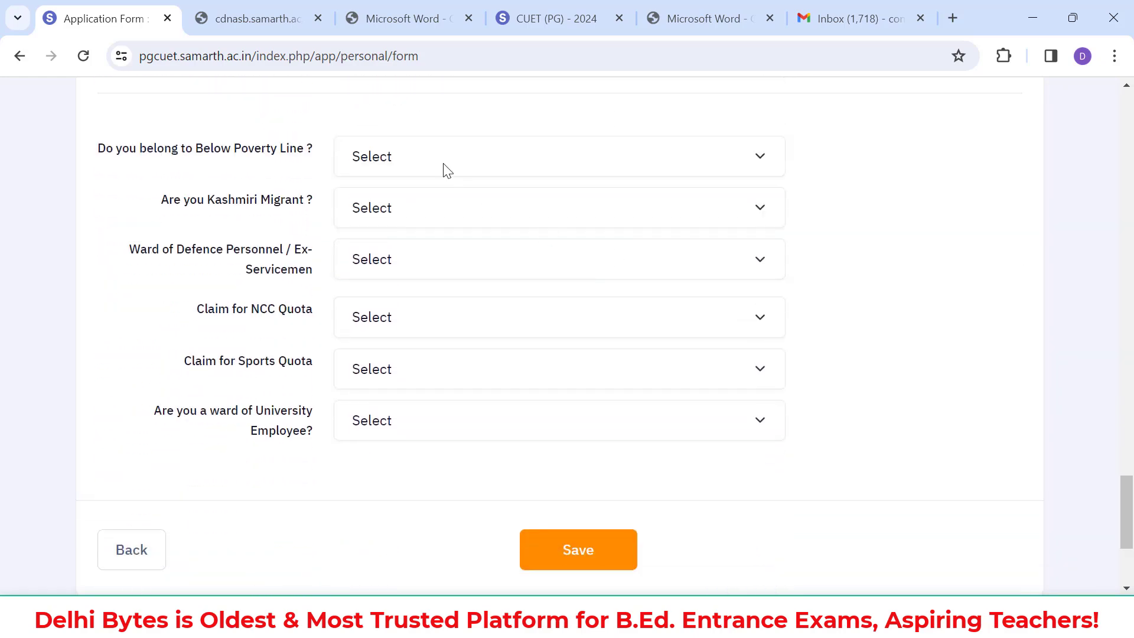
{"action": "left_click", "coordinate": [477, 151]}
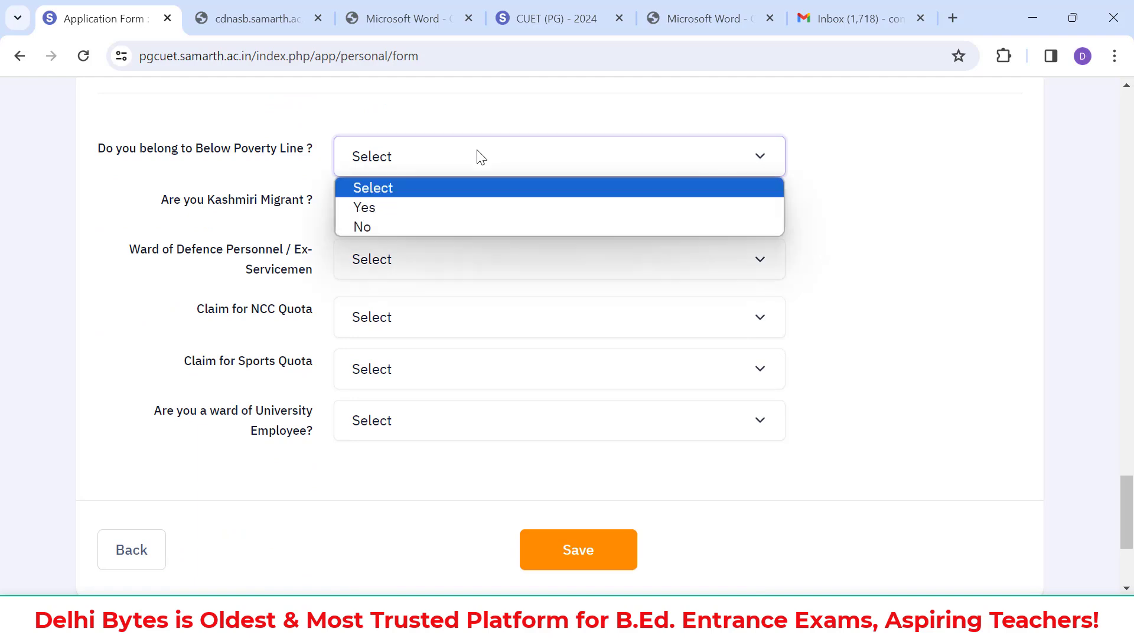
{"action": "left_click", "coordinate": [461, 223]}
{"action": "left_click", "coordinate": [490, 224]}
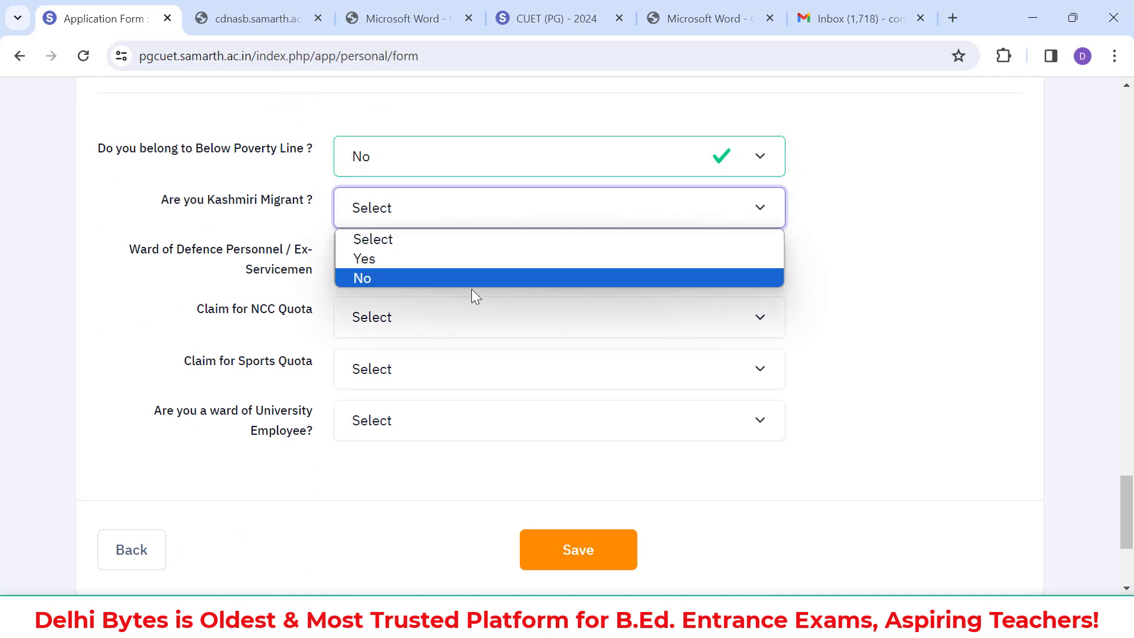
{"action": "left_click", "coordinate": [471, 292]}
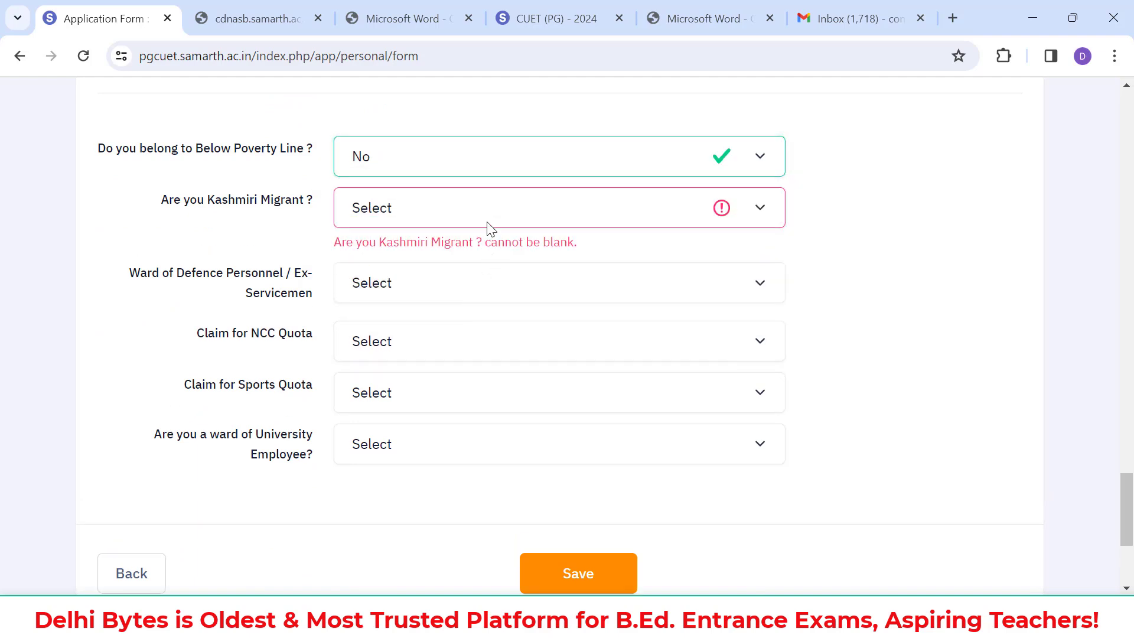
{"action": "left_click", "coordinate": [488, 223]}
{"action": "left_click", "coordinate": [462, 276]}
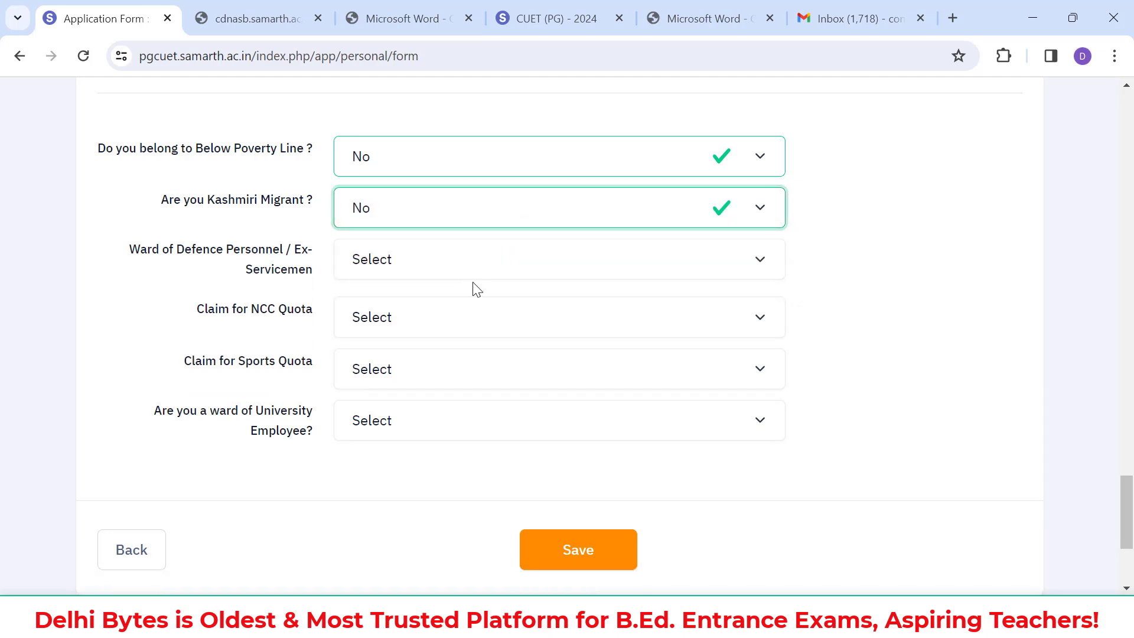
Step: Answer No to Defence Personnel ward, NCC Quota and Sports Quota
{"action": "left_click", "coordinate": [513, 265]}
{"action": "left_click", "coordinate": [439, 329]}
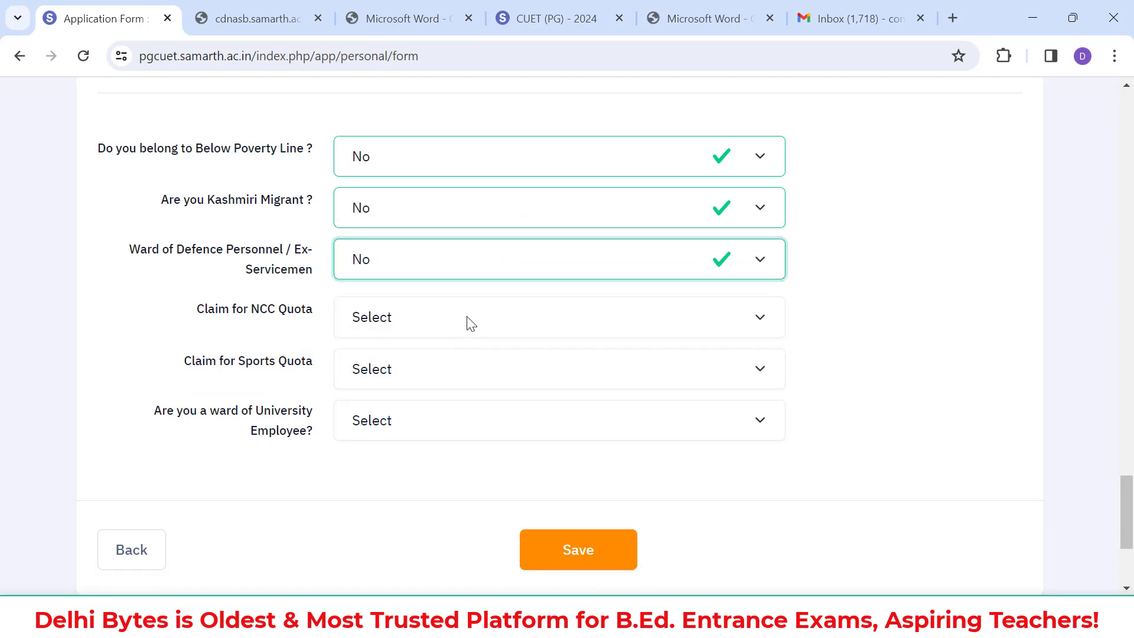
{"action": "left_click", "coordinate": [474, 318]}
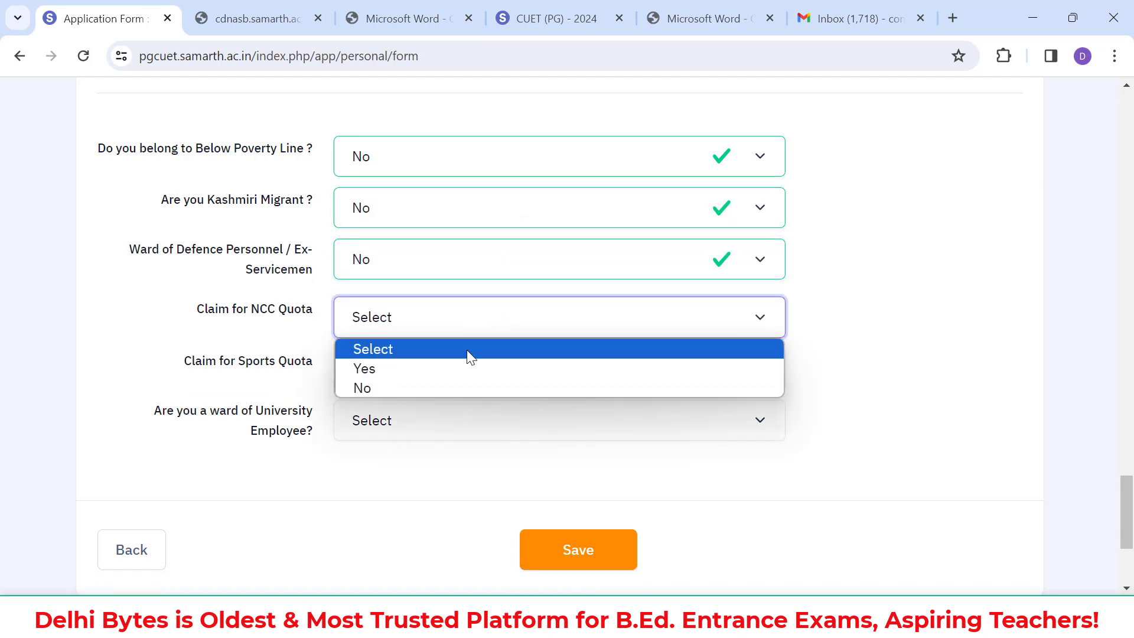
{"action": "left_click", "coordinate": [455, 387]}
{"action": "left_click", "coordinate": [499, 378]}
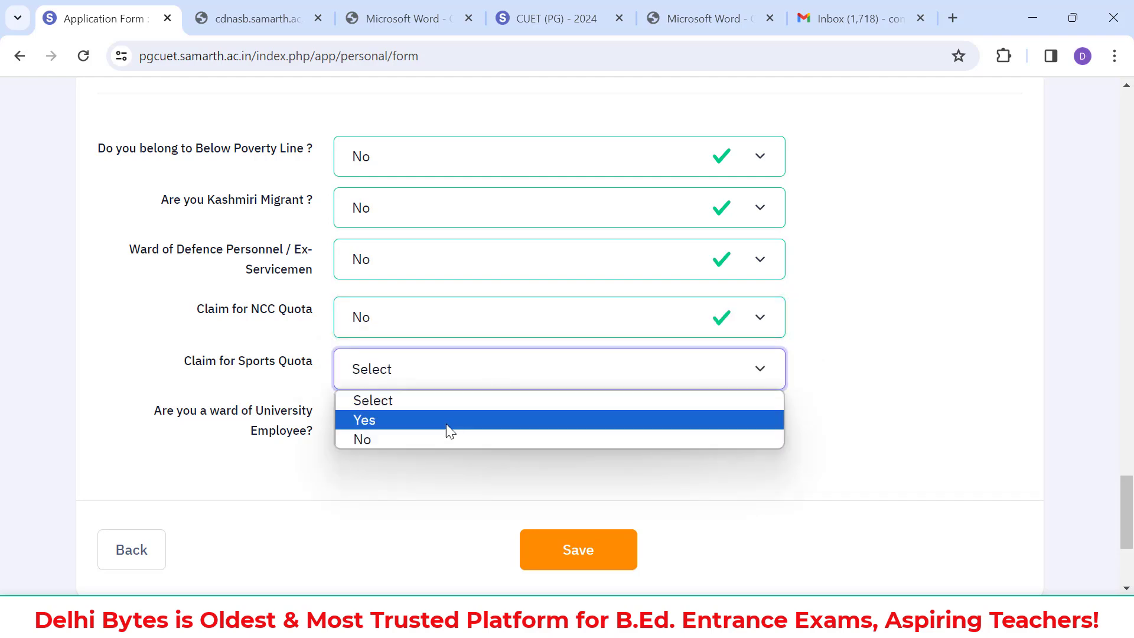
{"action": "left_click", "coordinate": [461, 440]}
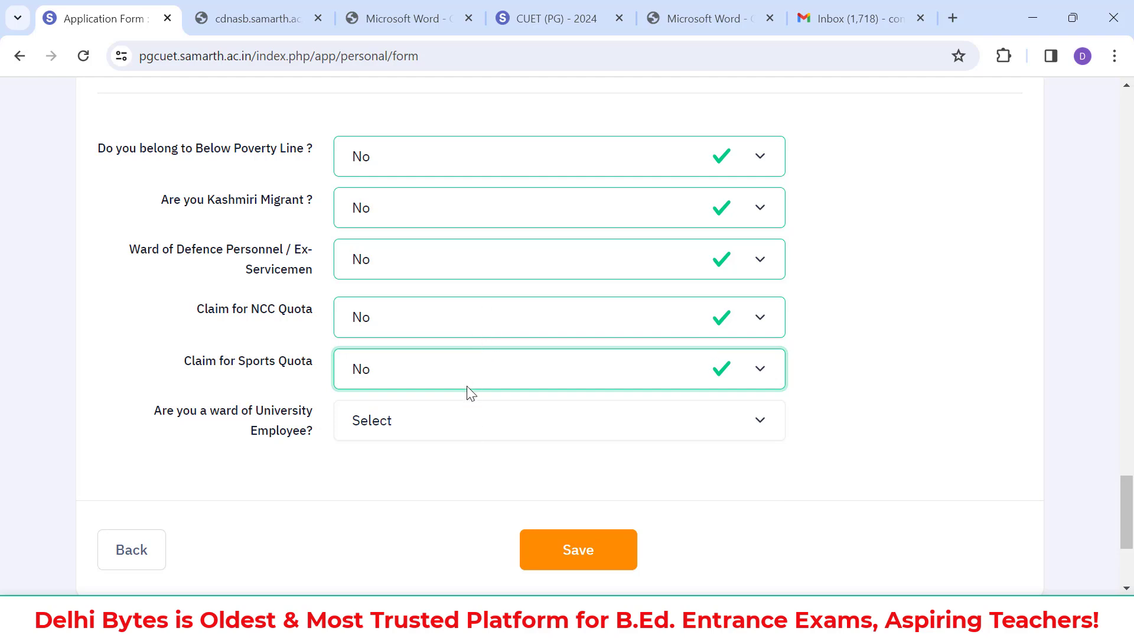
{"action": "left_click", "coordinate": [469, 435]}
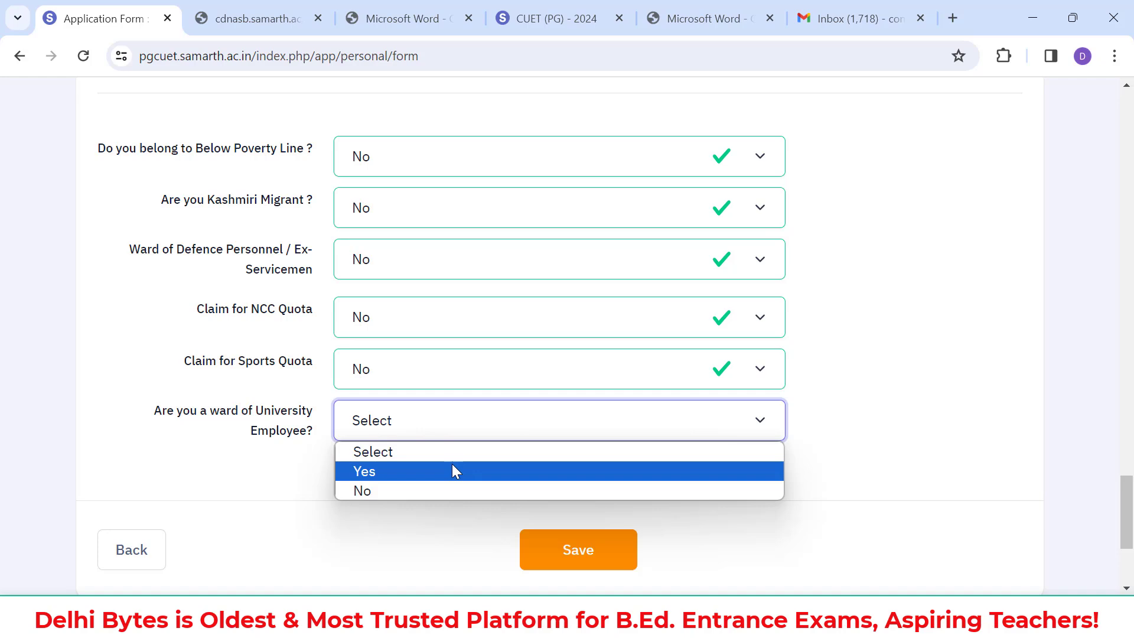
Step: Answer No to University Employee ward, save Personal Details, and proceed to Educational Details
{"action": "left_click", "coordinate": [458, 490]}
{"action": "left_click", "coordinate": [575, 559]}
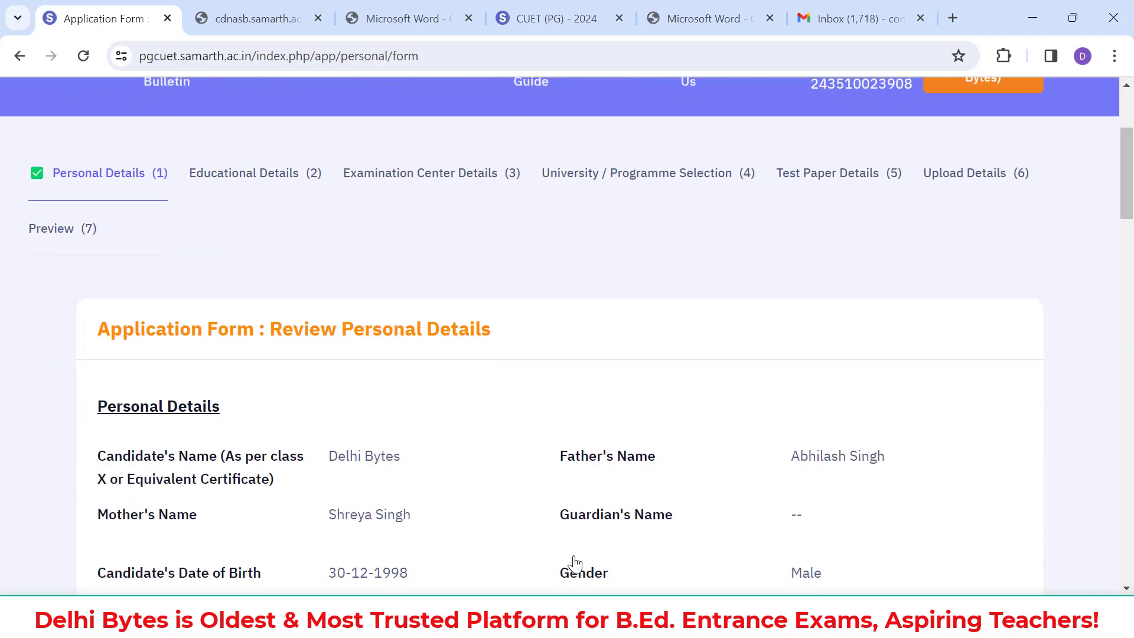
{"action": "scroll", "coordinate": [574, 562], "scroll_direction": "down", "scroll_amount": 4}
{"action": "scroll", "coordinate": [575, 563], "scroll_direction": "down", "scroll_amount": 15}
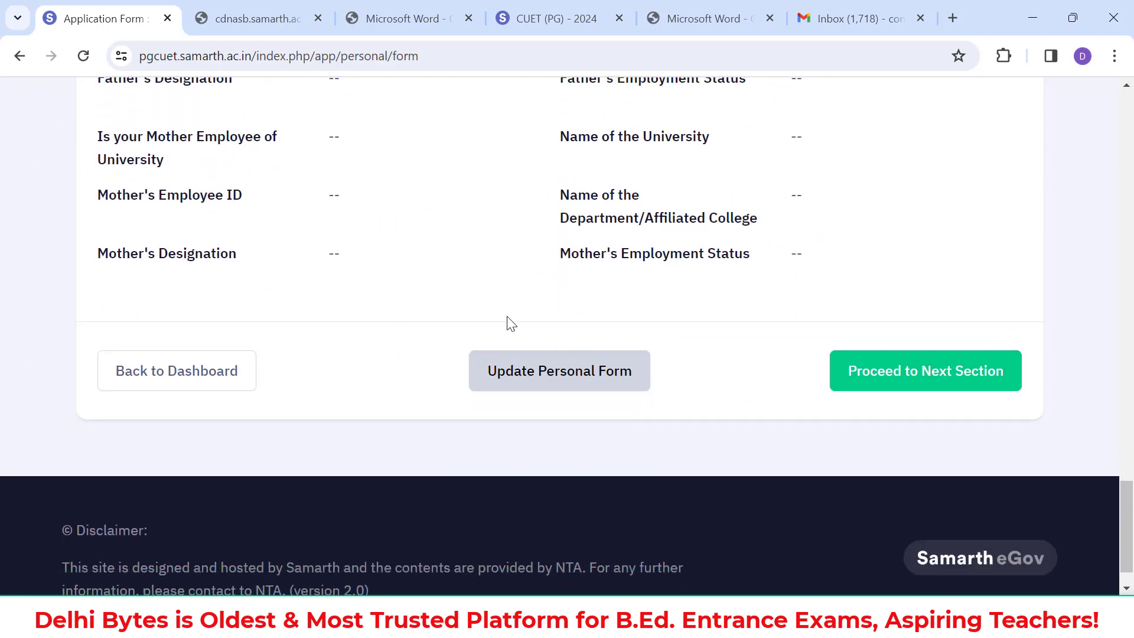
{"action": "scroll", "coordinate": [701, 246], "scroll_direction": "up", "scroll_amount": 1}
{"action": "left_click", "coordinate": [911, 403]}
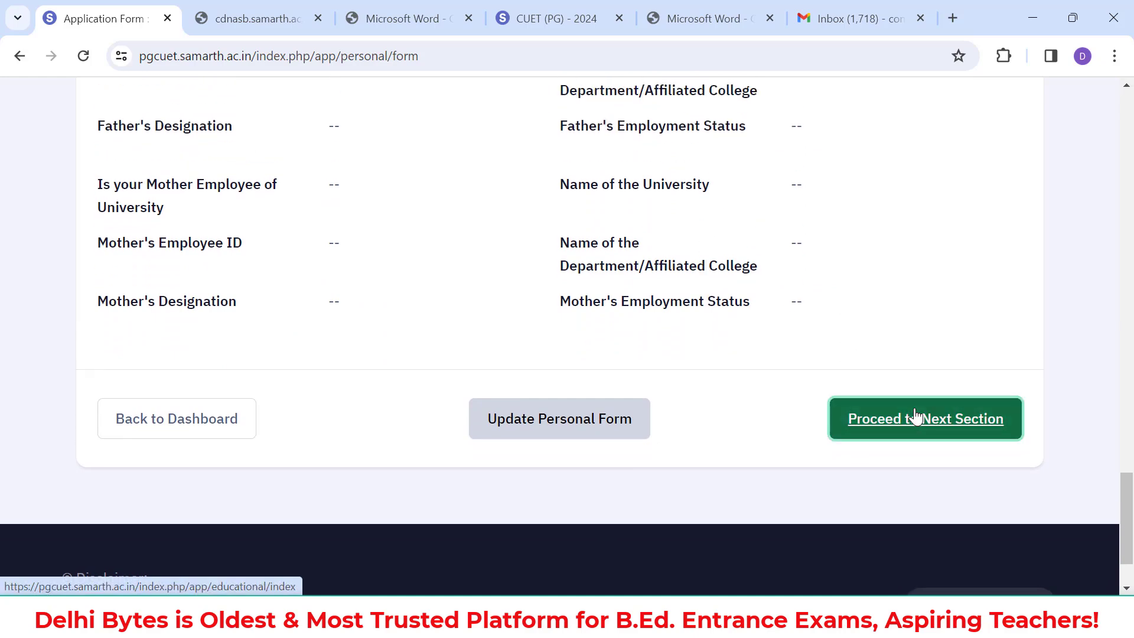
{"action": "scroll", "coordinate": [721, 372], "scroll_direction": "down", "scroll_amount": 2}
Step: Set Class X Result Status to Passed and passing year to 2018
{"action": "scroll", "coordinate": [721, 372], "scroll_direction": "down", "scroll_amount": 1}
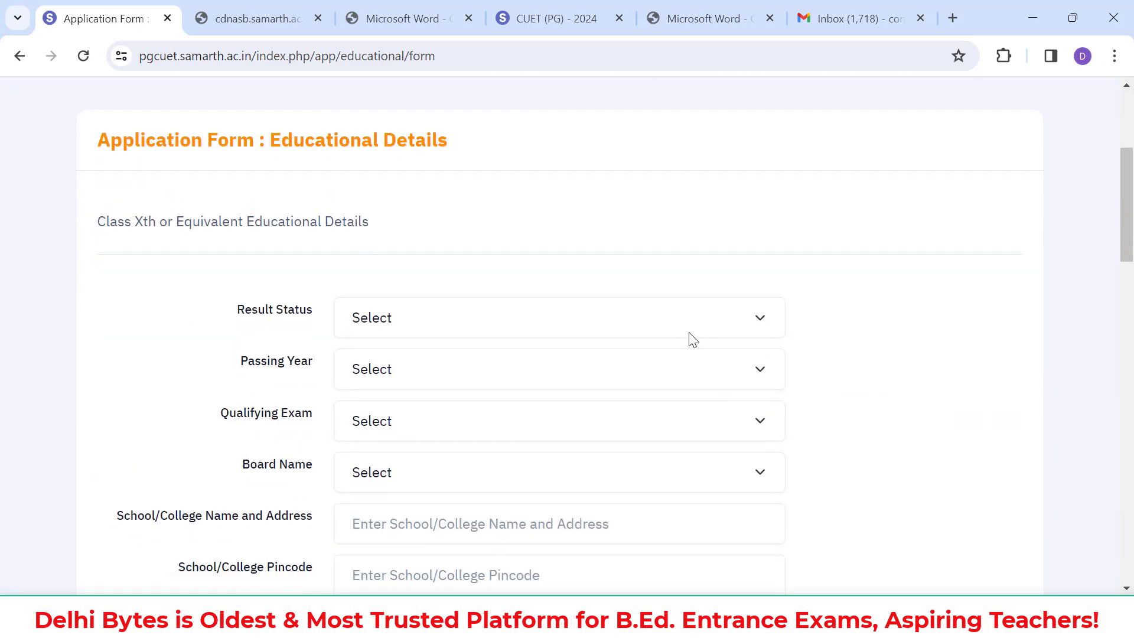
{"action": "left_click", "coordinate": [684, 331]}
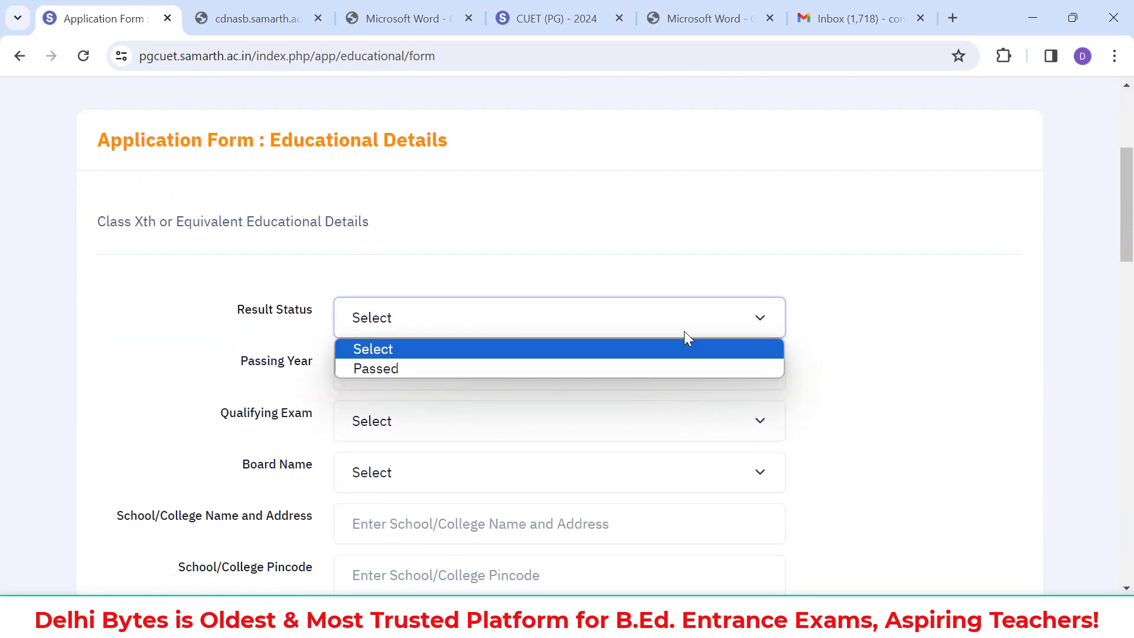
{"action": "left_click", "coordinate": [614, 367]}
{"action": "scroll", "coordinate": [602, 334], "scroll_direction": "down", "scroll_amount": 1}
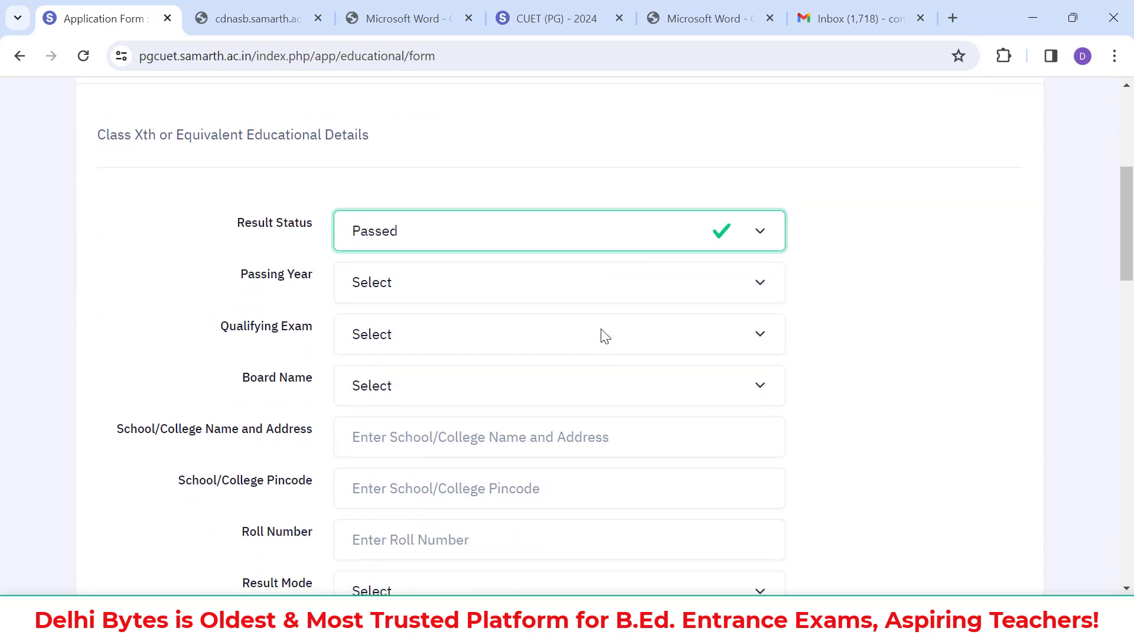
{"action": "left_click", "coordinate": [573, 288]}
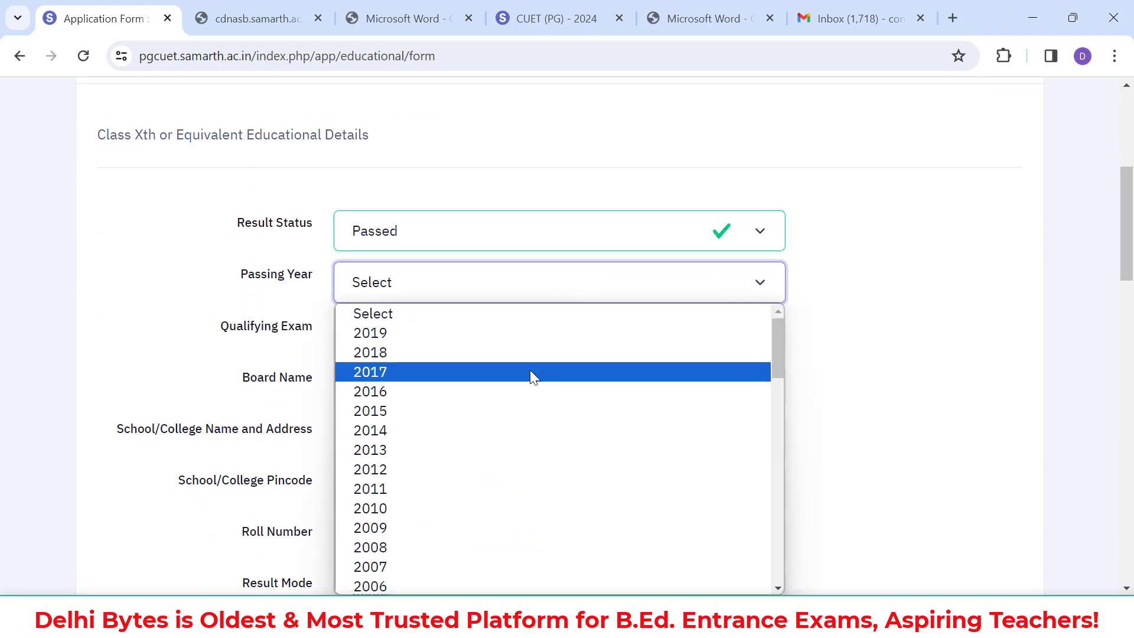
{"action": "scroll", "coordinate": [531, 372], "scroll_direction": "down", "scroll_amount": 5}
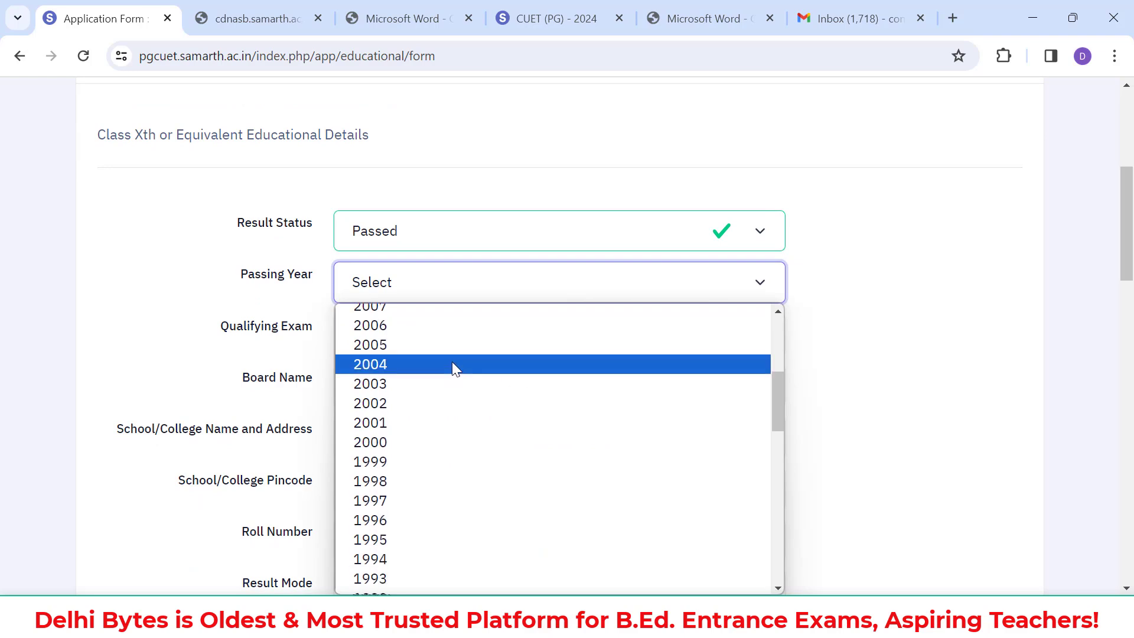
{"action": "right_click", "coordinate": [324, 196]}
{"action": "left_click", "coordinate": [321, 196]}
{"action": "scroll", "coordinate": [321, 196], "scroll_direction": "up", "scroll_amount": 1}
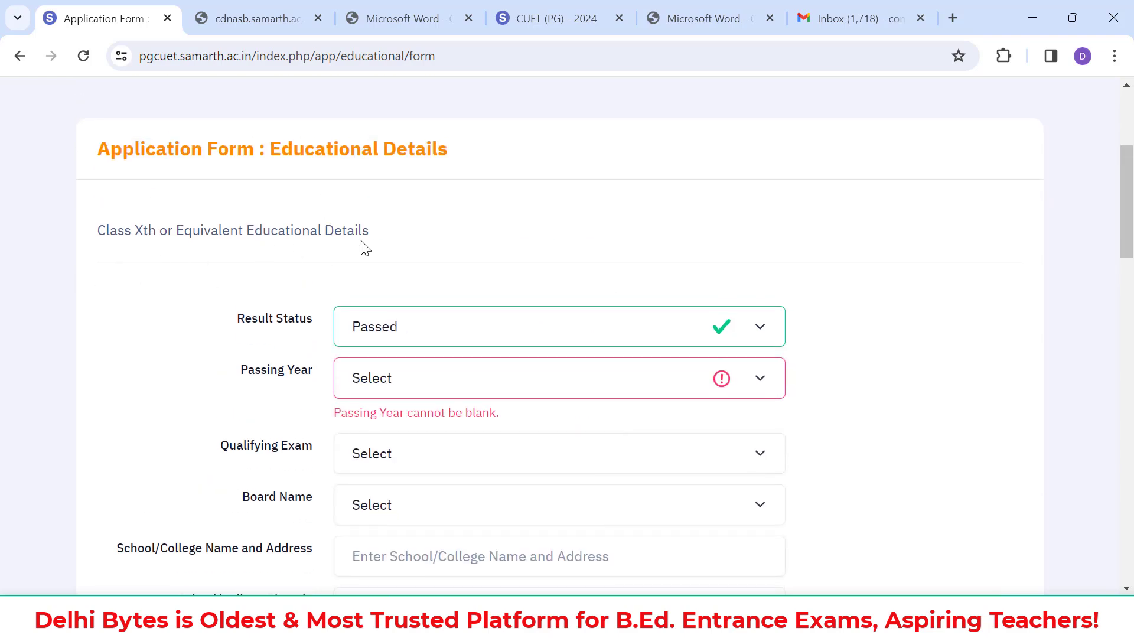
{"action": "scroll", "coordinate": [364, 248], "scroll_direction": "down", "scroll_amount": 1}
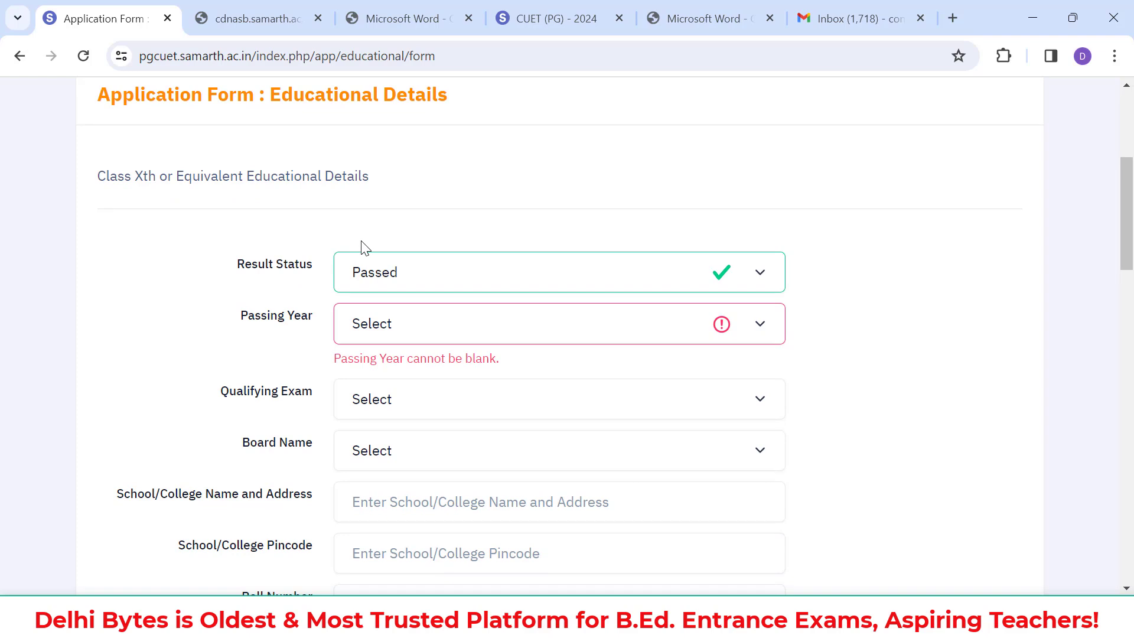
{"action": "scroll", "coordinate": [363, 245], "scroll_direction": "down", "scroll_amount": 2}
{"action": "left_click", "coordinate": [438, 225]}
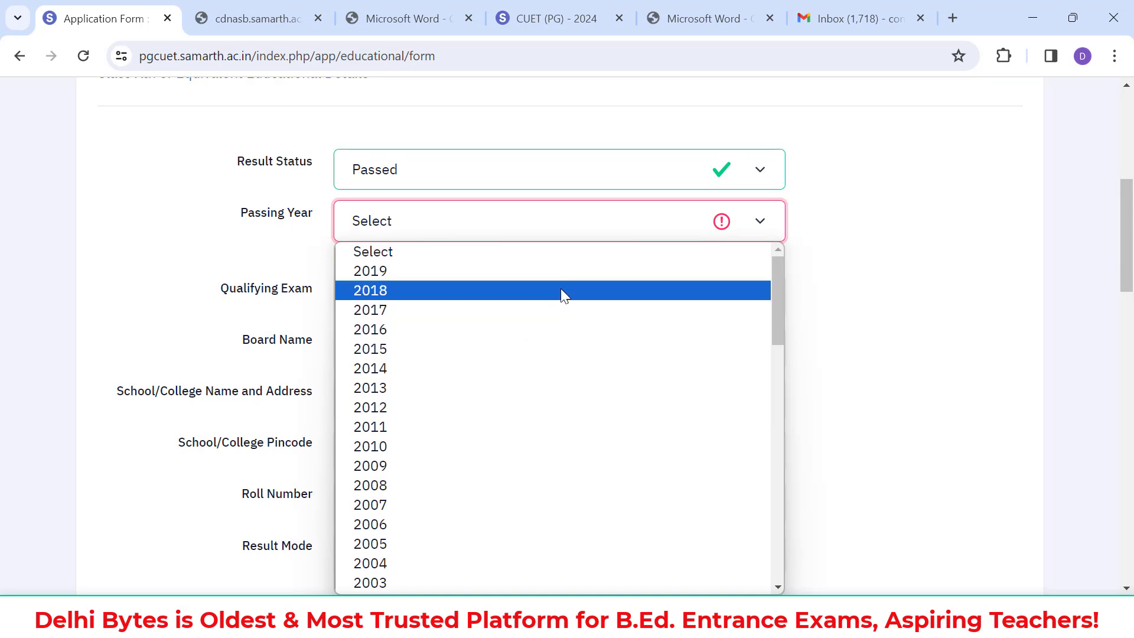
{"action": "left_click", "coordinate": [562, 293]}
Step: Set Qualifying Exam to 10th or Equivalent and board to COUNCIL FOR THE INDIAN SCHOOL CERTIFICATE EXAMINATIONS
{"action": "scroll", "coordinate": [561, 295], "scroll_direction": "down", "scroll_amount": 1}
{"action": "left_click", "coordinate": [541, 231]}
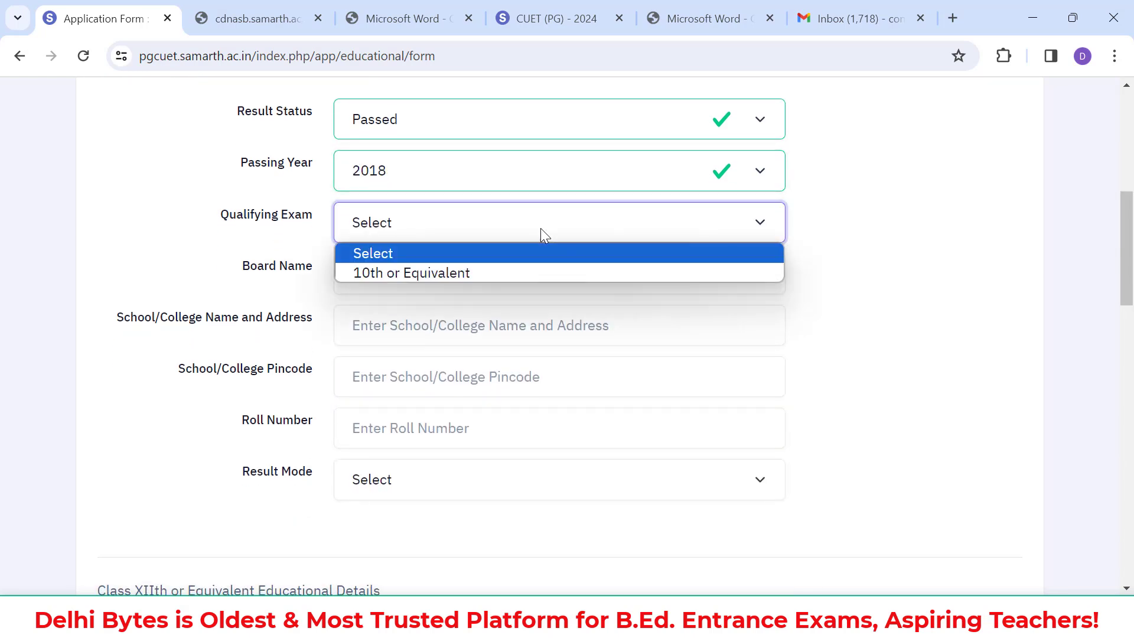
{"action": "left_click", "coordinate": [528, 273]}
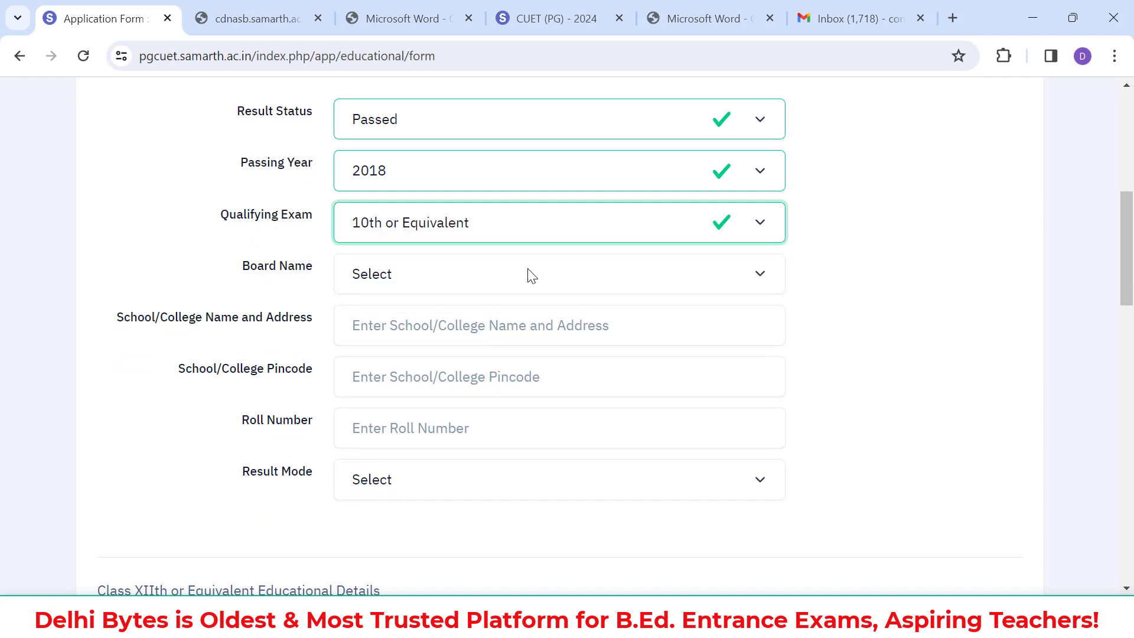
{"action": "scroll", "coordinate": [532, 275], "scroll_direction": "down", "scroll_amount": 1}
{"action": "left_click", "coordinate": [519, 260]}
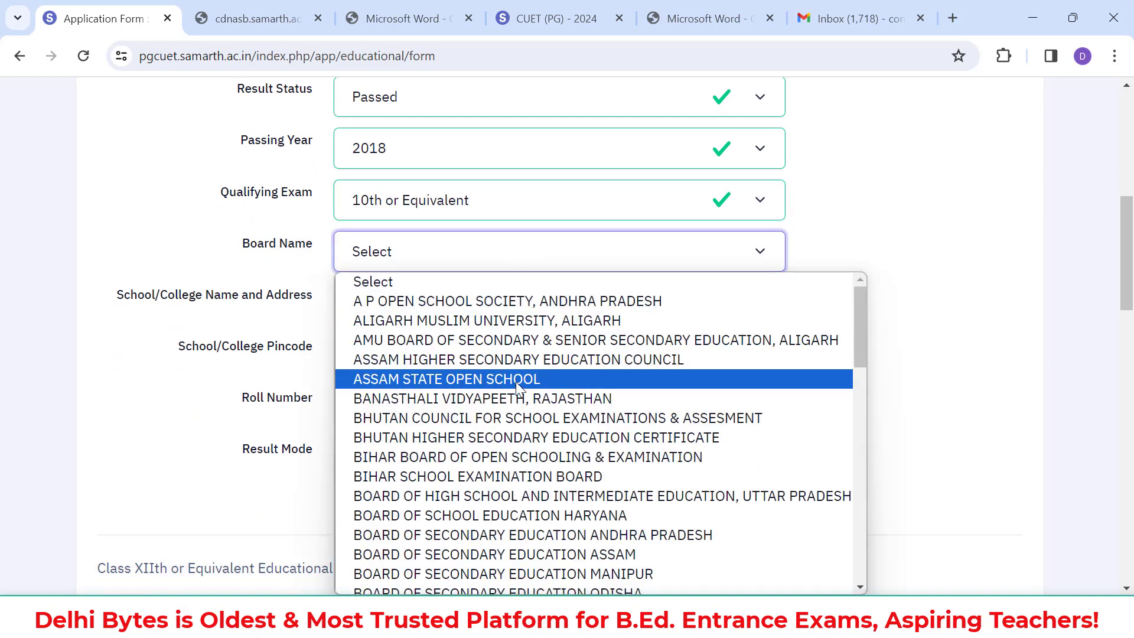
{"action": "key", "text": "c"}
{"action": "key", "text": "o"}
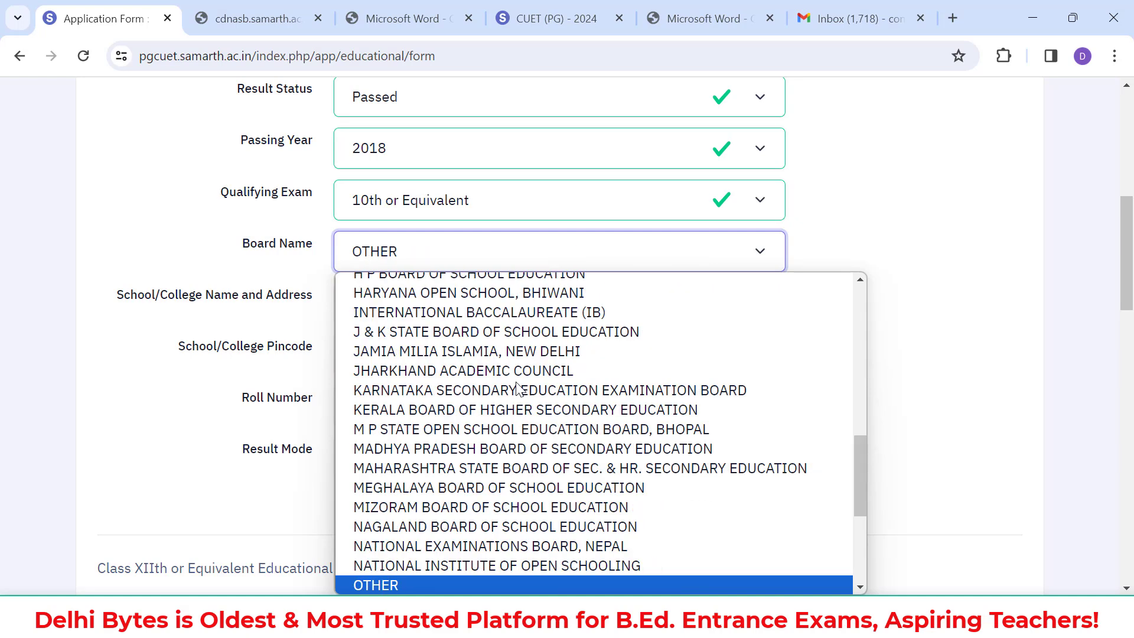
{"action": "scroll", "coordinate": [519, 387], "scroll_direction": "up", "scroll_amount": 3}
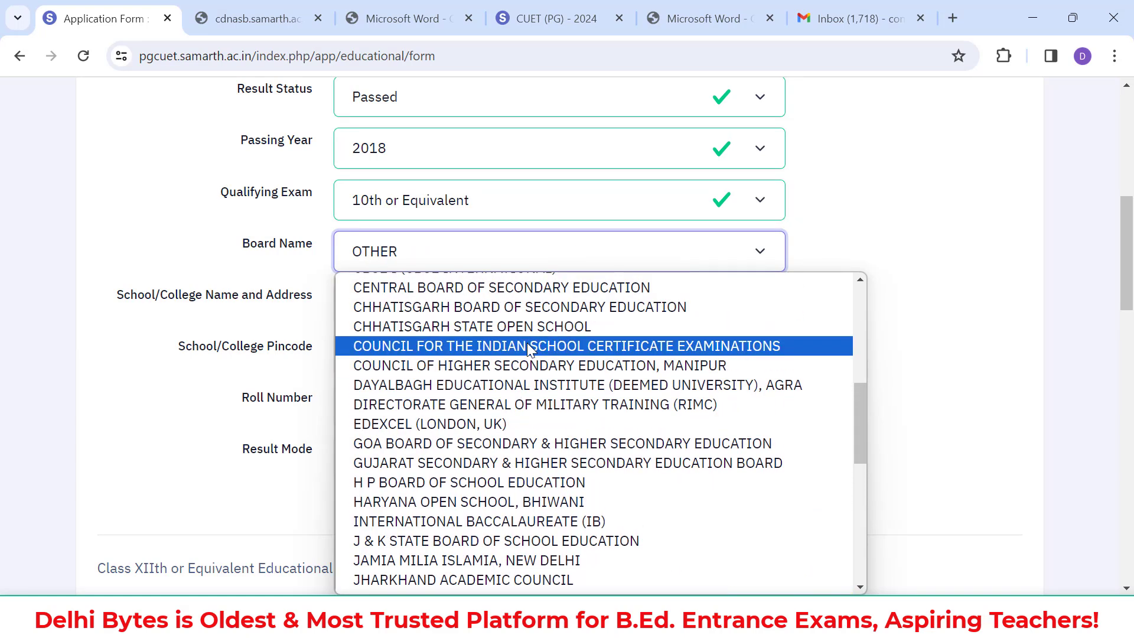
{"action": "left_click", "coordinate": [543, 345]}
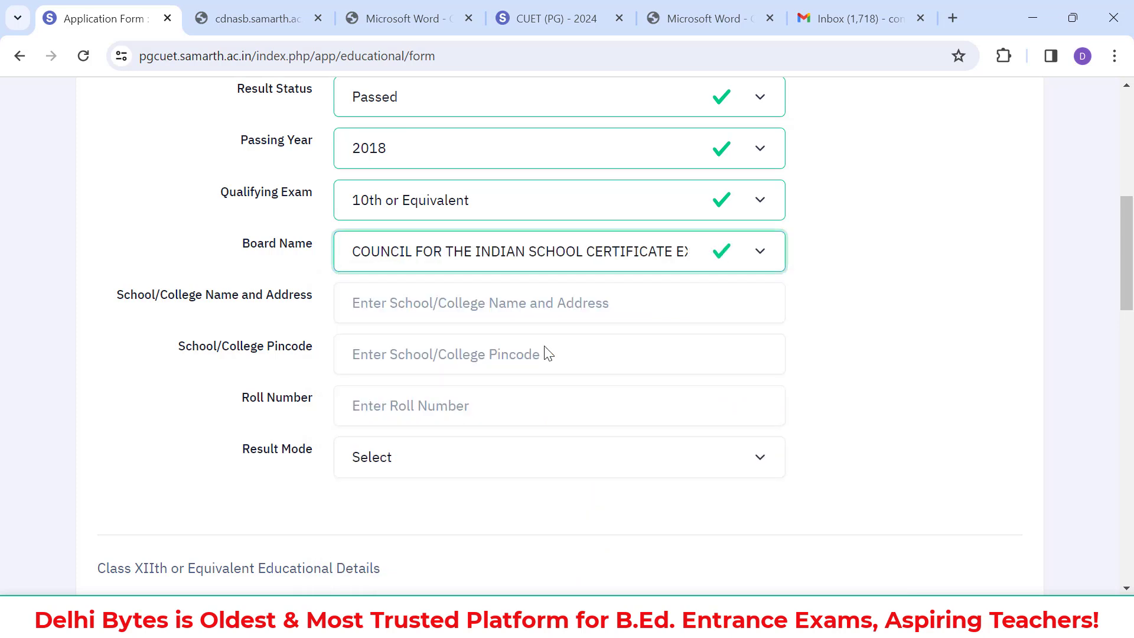
{"action": "scroll", "coordinate": [544, 345], "scroll_direction": "up", "scroll_amount": 1}
Step: Enter school name 'Delhi Bytes', the school's pincode and the Class X roll number
{"action": "left_click", "coordinate": [522, 349]}
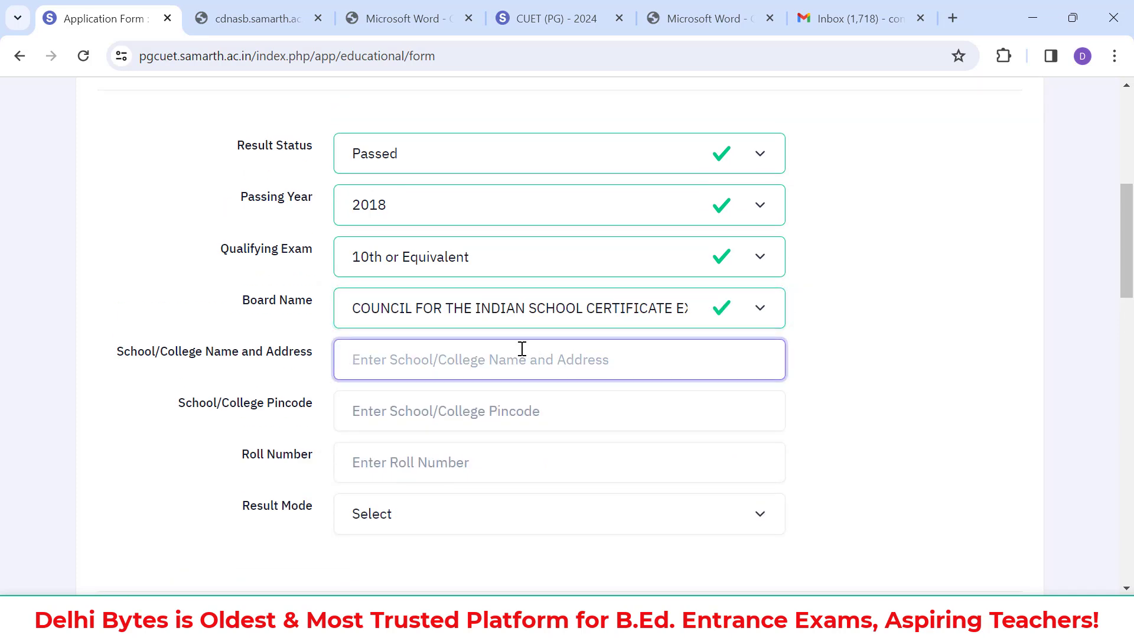
{"action": "type", "text": "Delhi Bytes"}
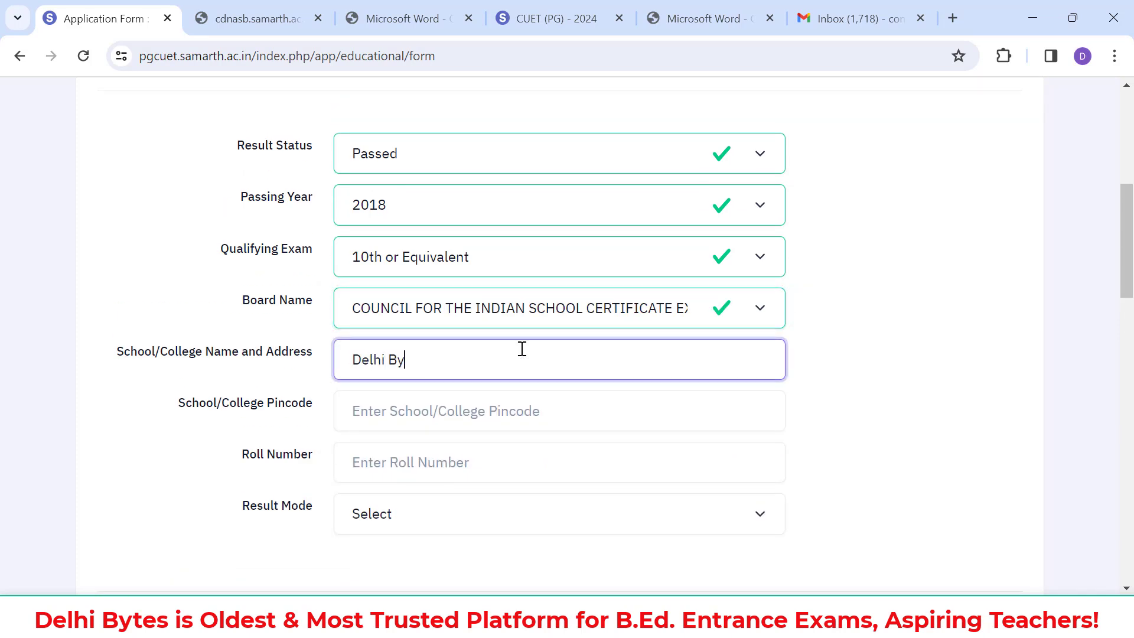
{"action": "left_click", "coordinate": [500, 405]}
{"action": "type", "text": "110009"}
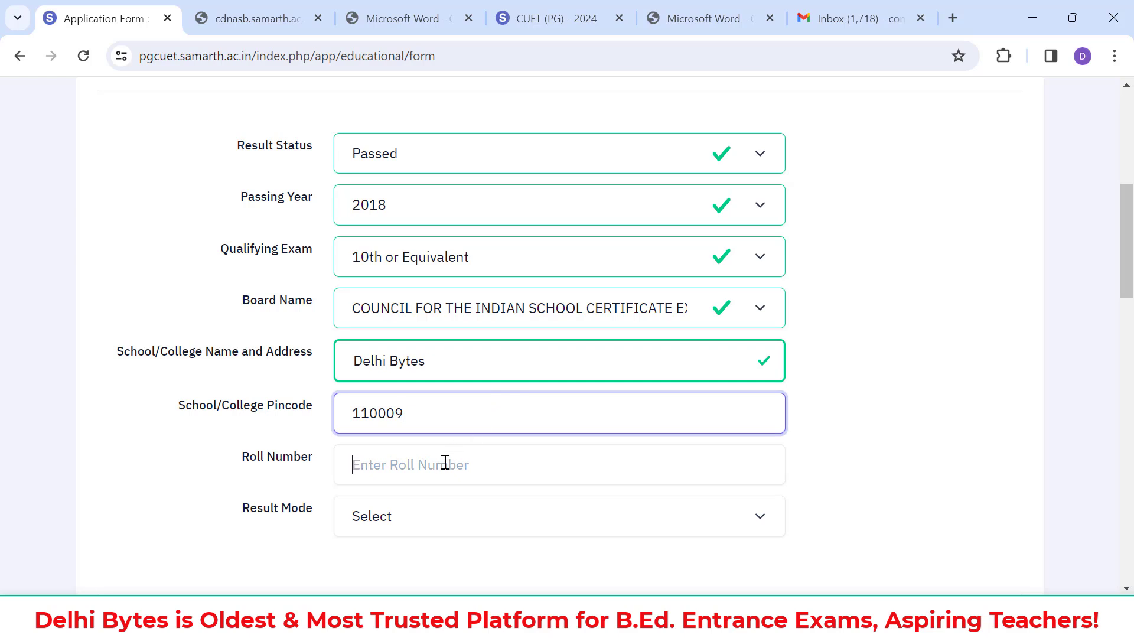
{"action": "left_click", "coordinate": [445, 462]}
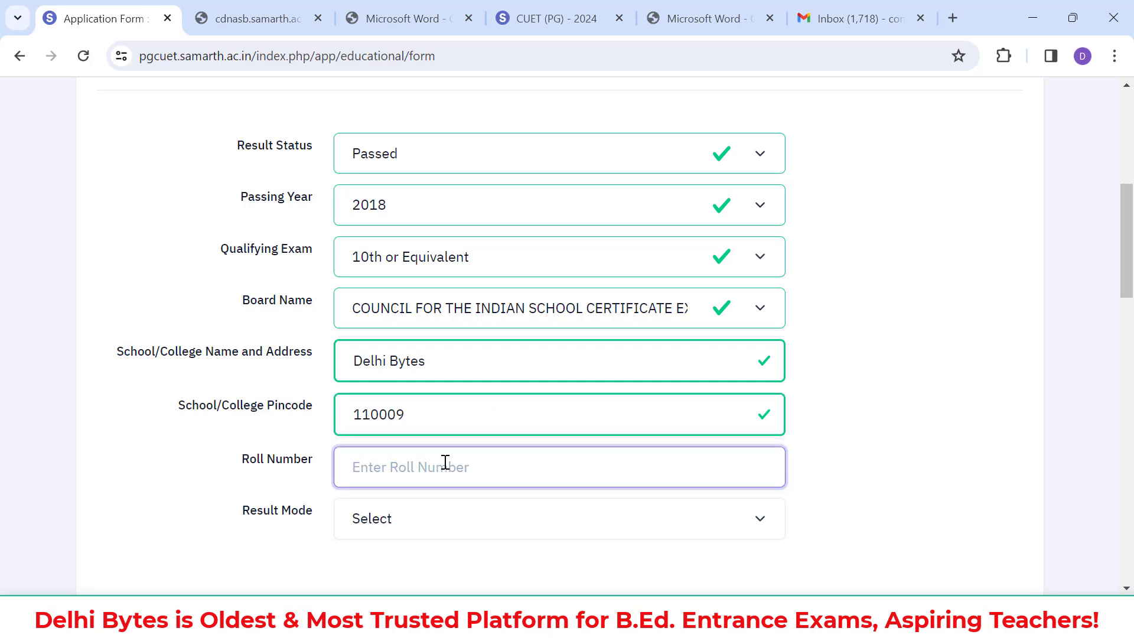
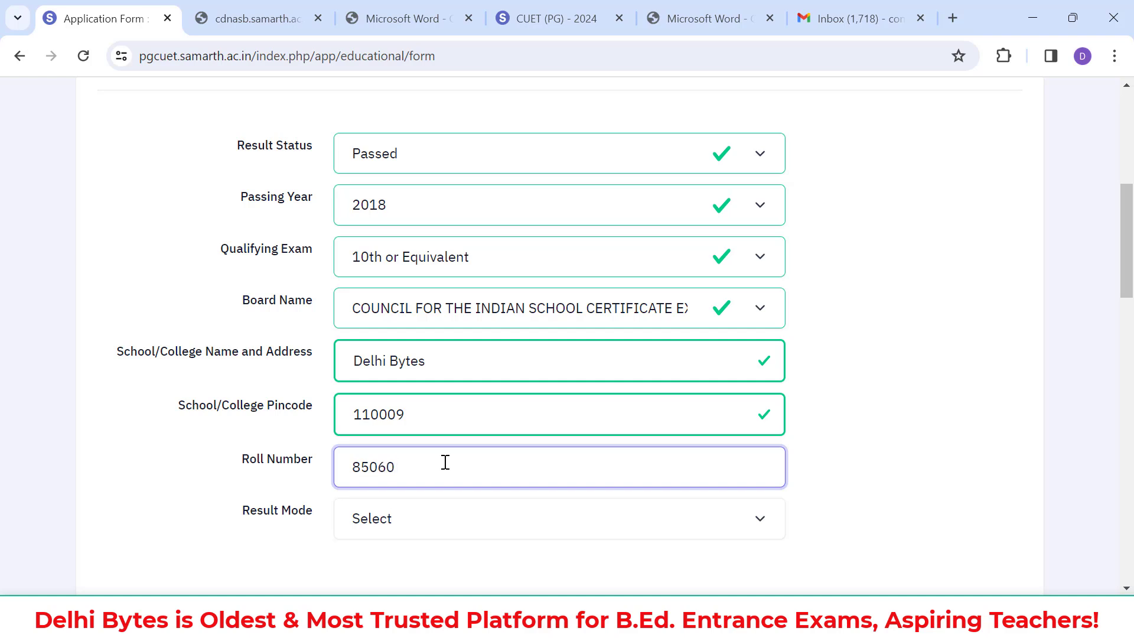
{"action": "scroll", "coordinate": [445, 462], "scroll_direction": "down", "scroll_amount": 1}
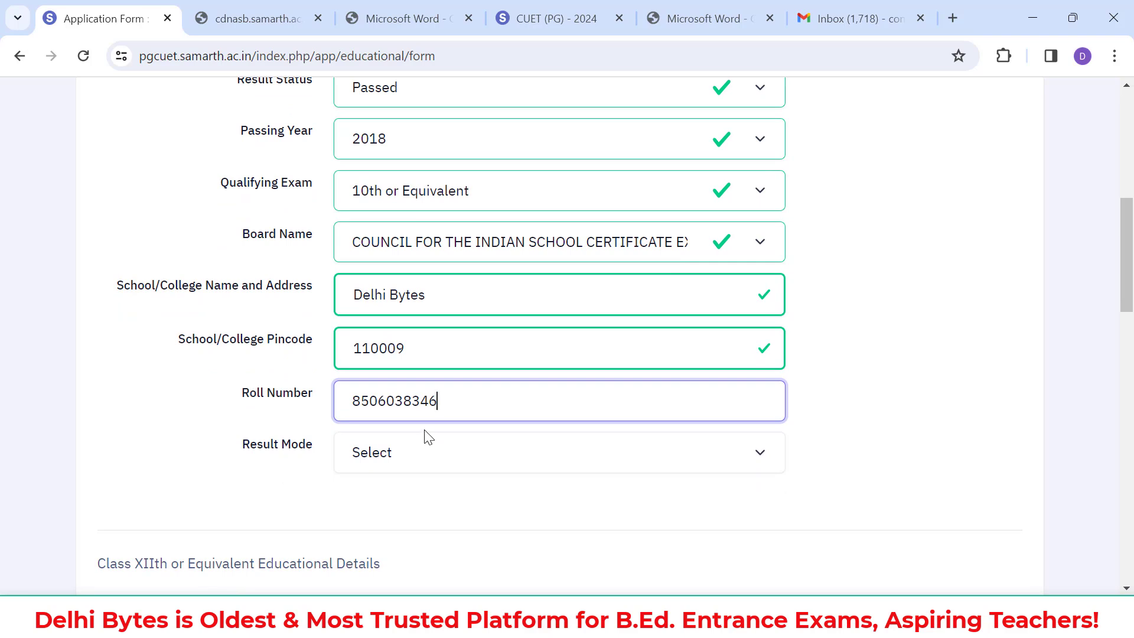
{"action": "scroll", "coordinate": [429, 437], "scroll_direction": "down", "scroll_amount": 1}
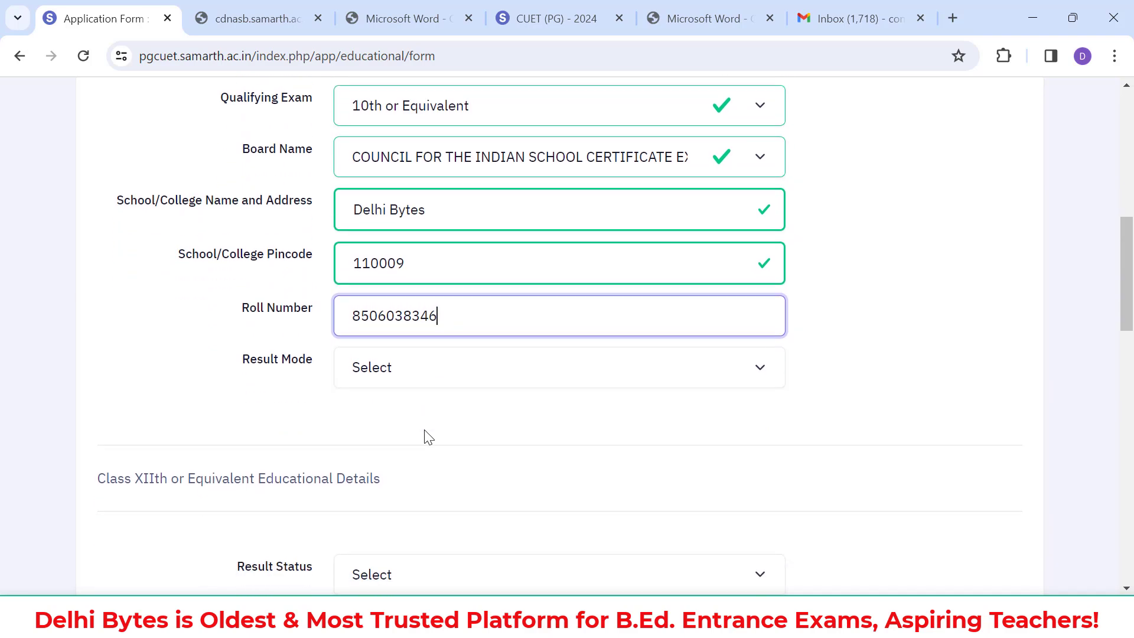
{"action": "scroll", "coordinate": [523, 350], "scroll_direction": "down", "scroll_amount": 1}
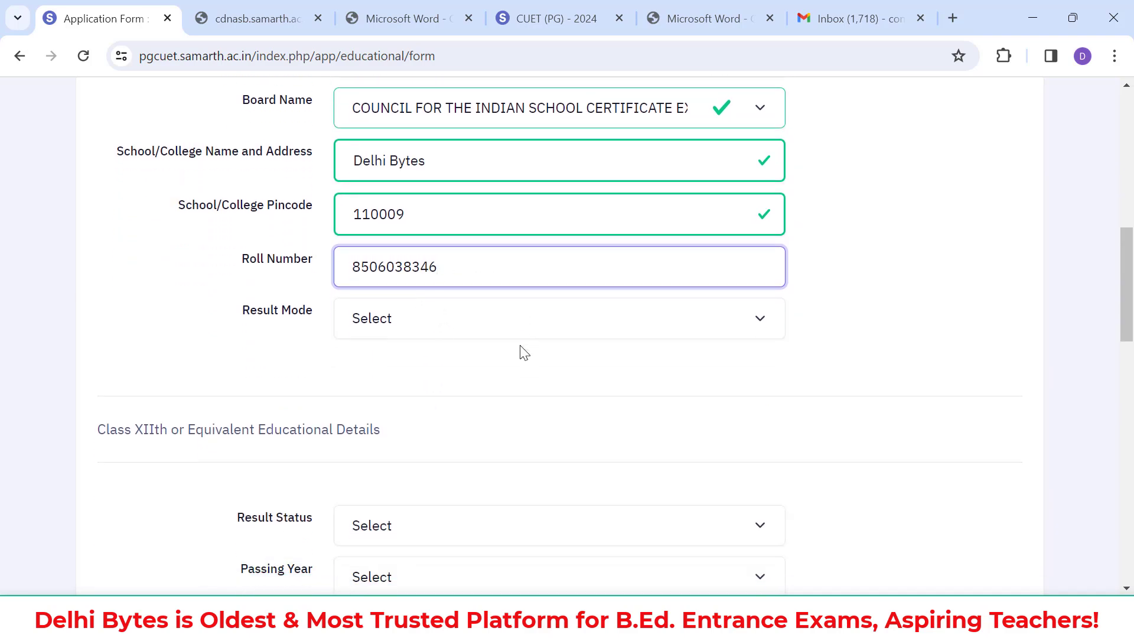
{"action": "left_click", "coordinate": [498, 310]}
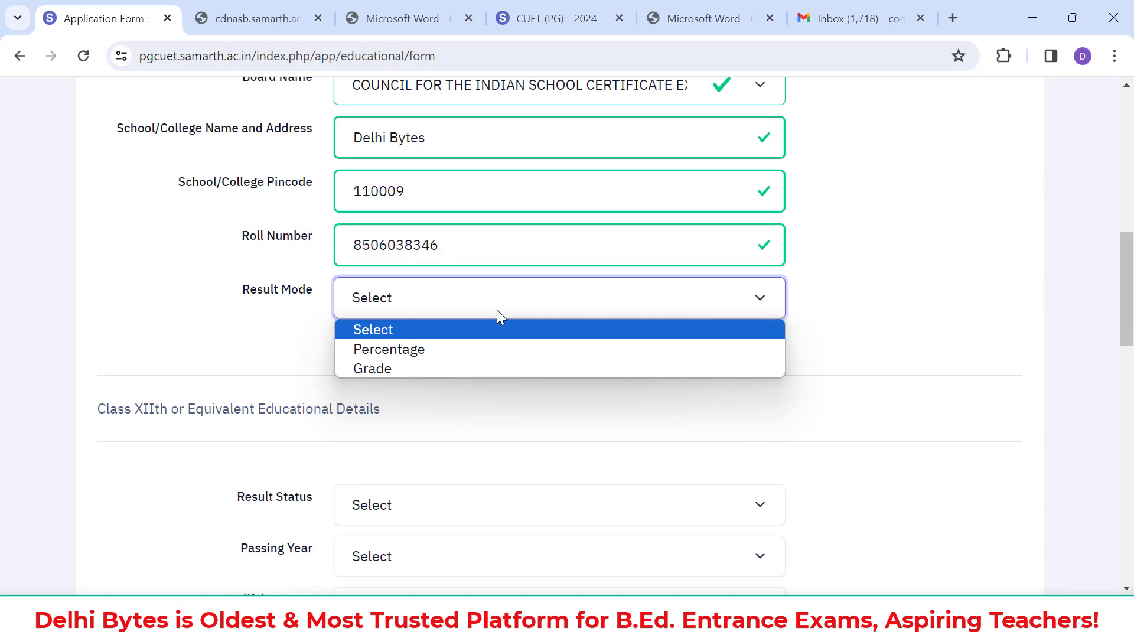
Step: Record the Class X result in Percentage mode as 680 out of 700 marks, giving 97.14
{"action": "left_click", "coordinate": [460, 363]}
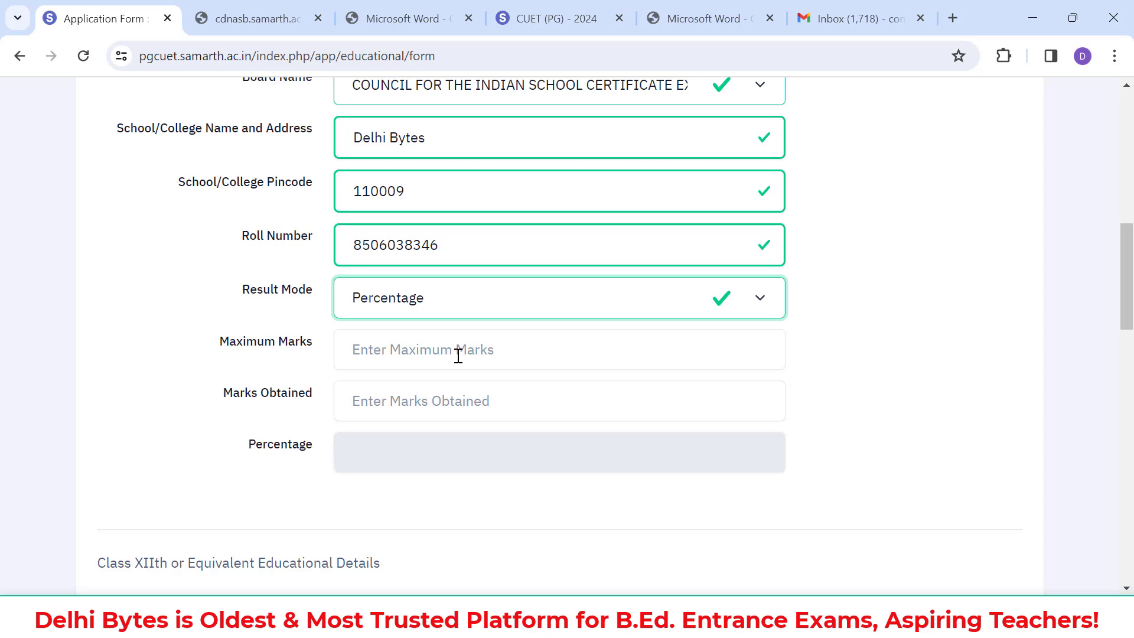
{"action": "scroll", "coordinate": [458, 356], "scroll_direction": "down", "scroll_amount": 1}
{"action": "left_click", "coordinate": [442, 304]}
{"action": "type", "text": "700"}
{"action": "left_click", "coordinate": [454, 359]}
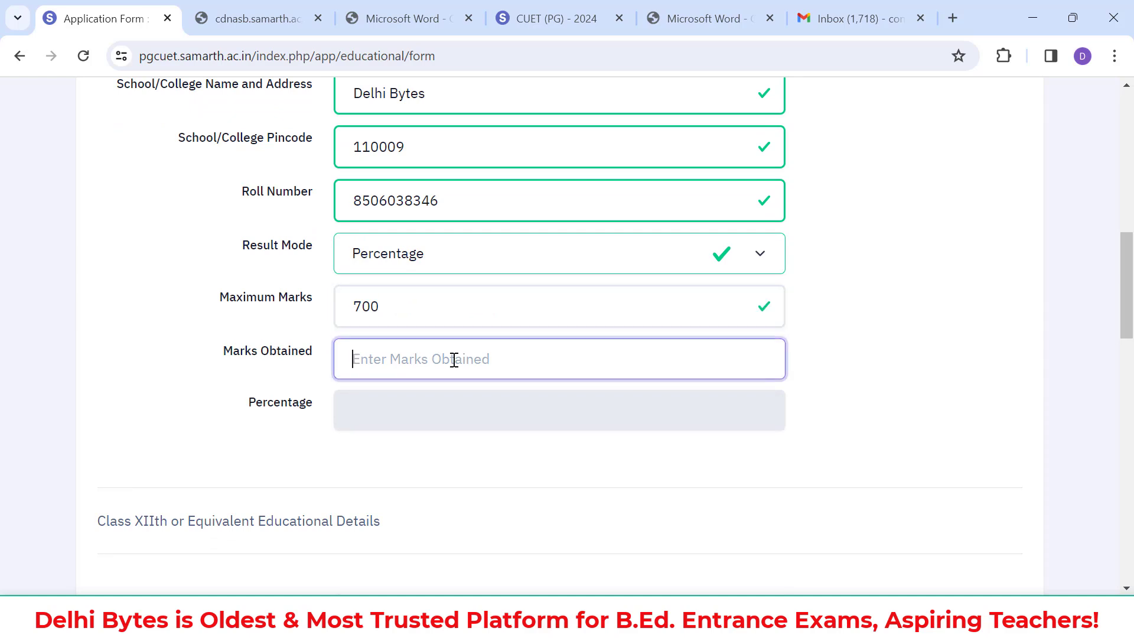
{"action": "type", "text": "680"}
{"action": "left_click", "coordinate": [461, 449]}
{"action": "scroll", "coordinate": [463, 450], "scroll_direction": "down", "scroll_amount": 1}
{"action": "scroll", "coordinate": [463, 450], "scroll_direction": "down", "scroll_amount": 4}
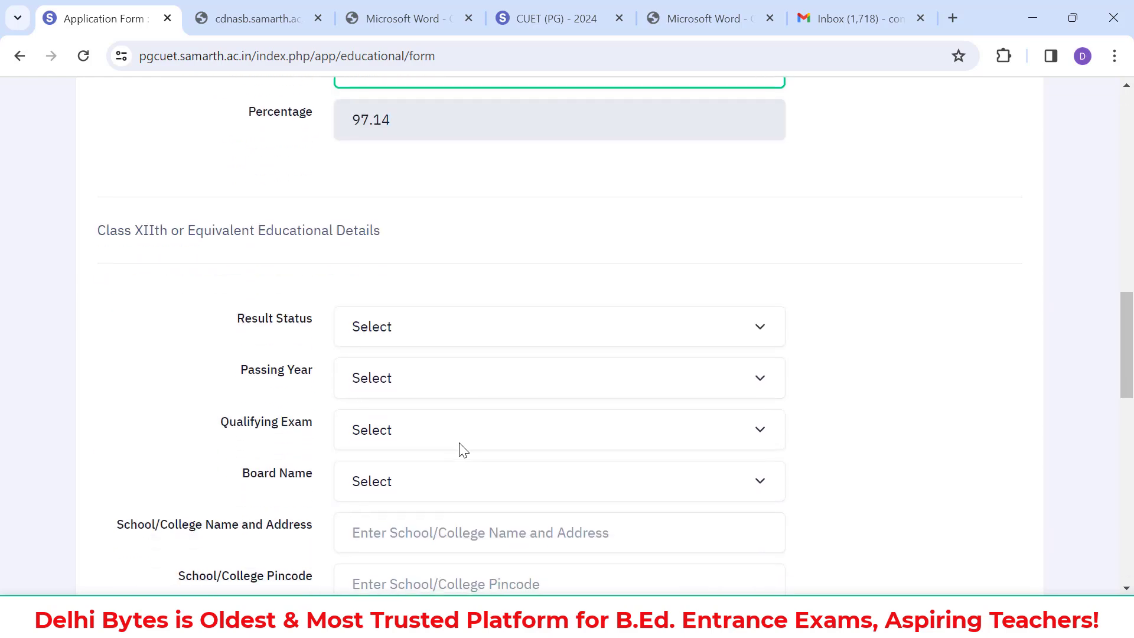
Step: Mark Class XII as Passed in 2019, 12th or Equivalent, under the CISCE board
{"action": "left_click", "coordinate": [544, 332]}
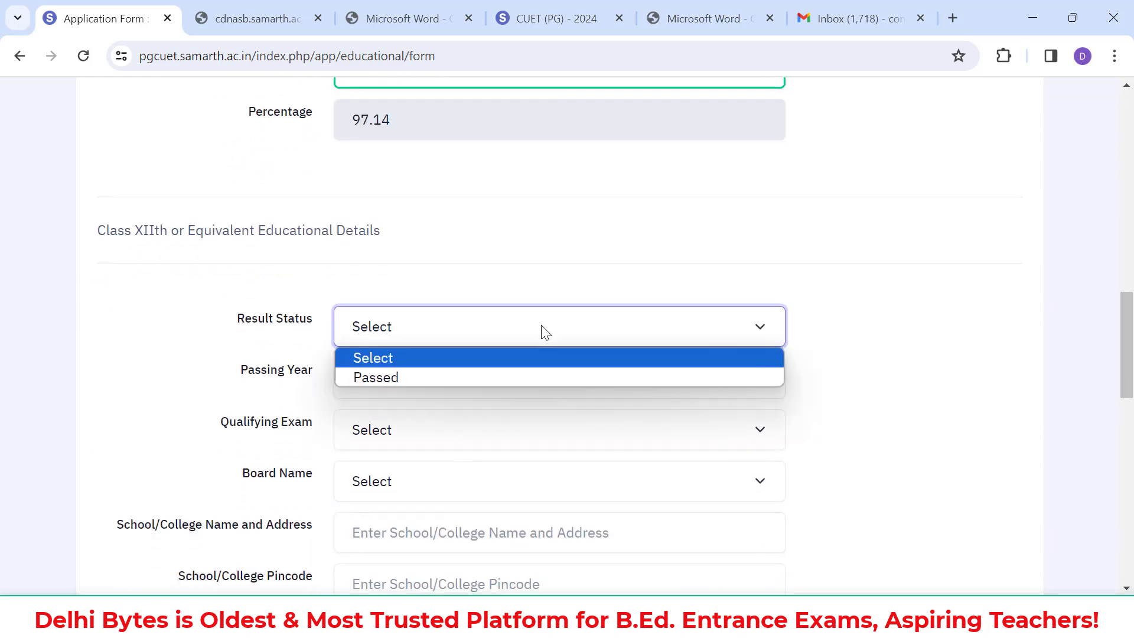
{"action": "left_click", "coordinate": [507, 376]}
{"action": "left_click", "coordinate": [507, 377]}
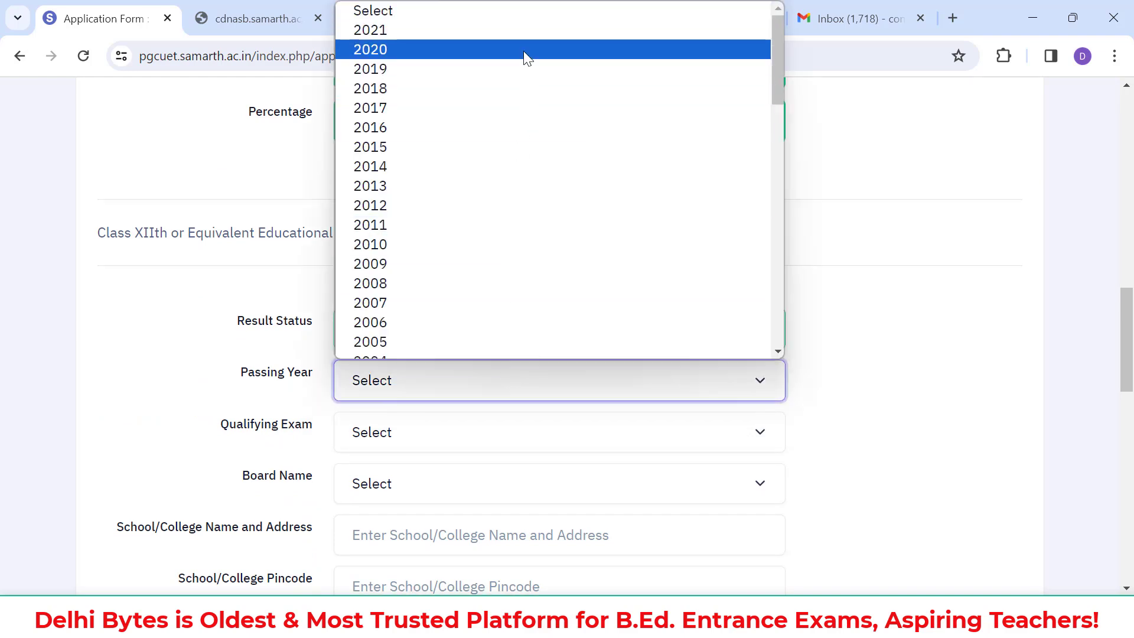
{"action": "left_click", "coordinate": [530, 70]}
{"action": "scroll", "coordinate": [488, 242], "scroll_direction": "down", "scroll_amount": 2}
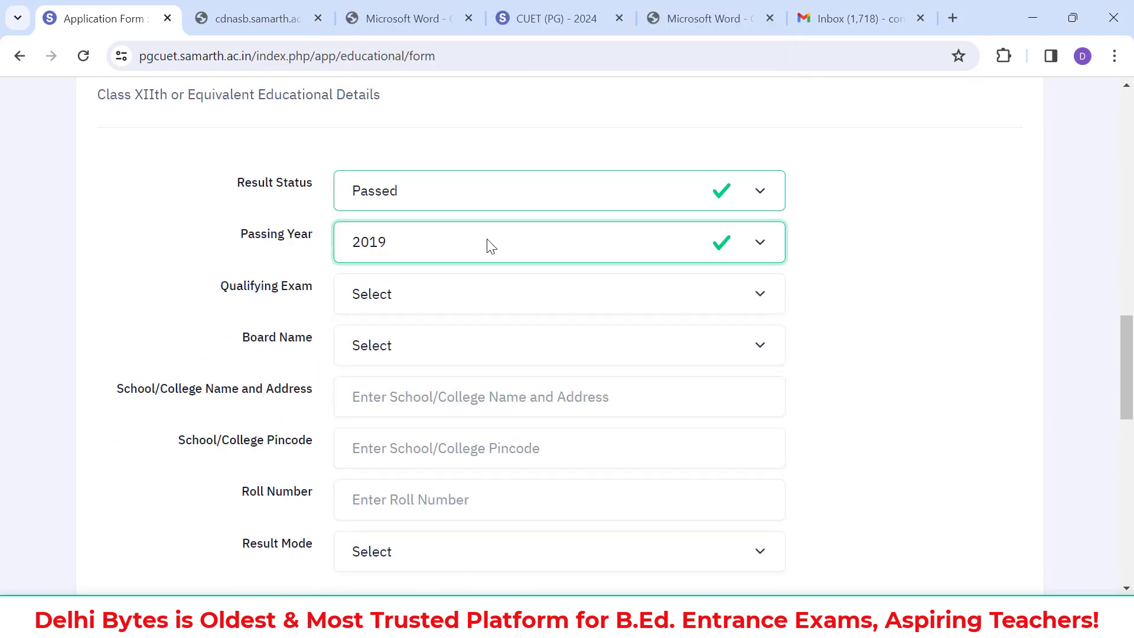
{"action": "left_click", "coordinate": [470, 289]}
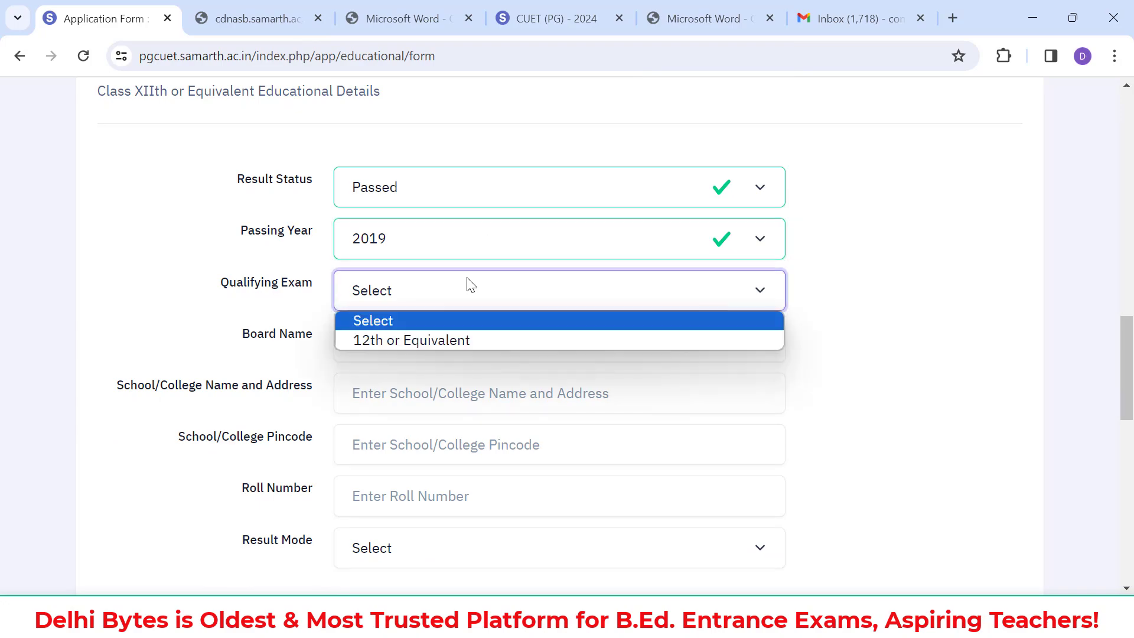
{"action": "left_click", "coordinate": [479, 339]}
{"action": "left_click", "coordinate": [477, 341]}
{"action": "scroll", "coordinate": [550, 112], "scroll_direction": "down", "scroll_amount": 5}
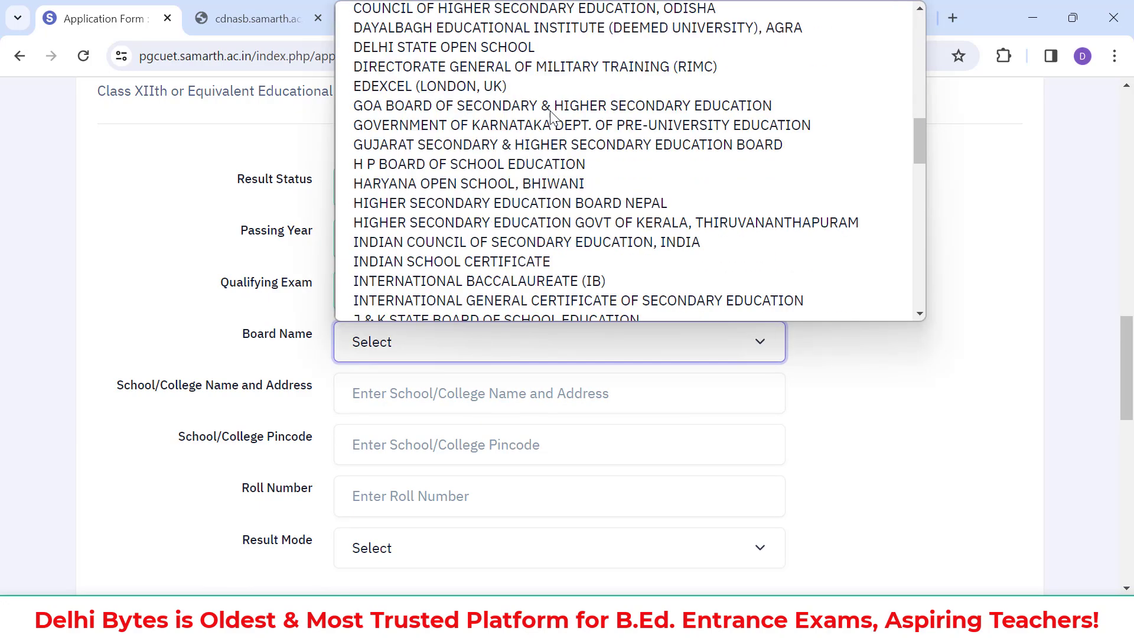
{"action": "scroll", "coordinate": [554, 118], "scroll_direction": "up", "scroll_amount": 1}
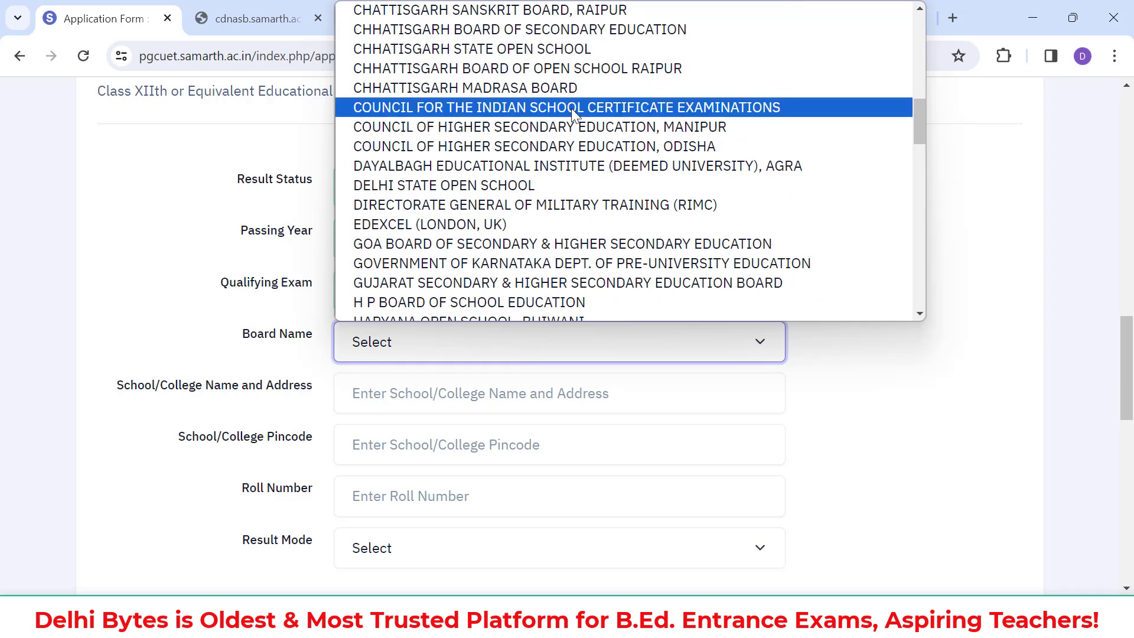
{"action": "left_click", "coordinate": [571, 108]}
{"action": "scroll", "coordinate": [551, 203], "scroll_direction": "down", "scroll_amount": 3}
Step: Enter the Class XII school name Delhi Bytes, its pincode and the roll number
{"action": "left_click", "coordinate": [498, 205]}
{"action": "type", "text": "Delhi Bytes"}
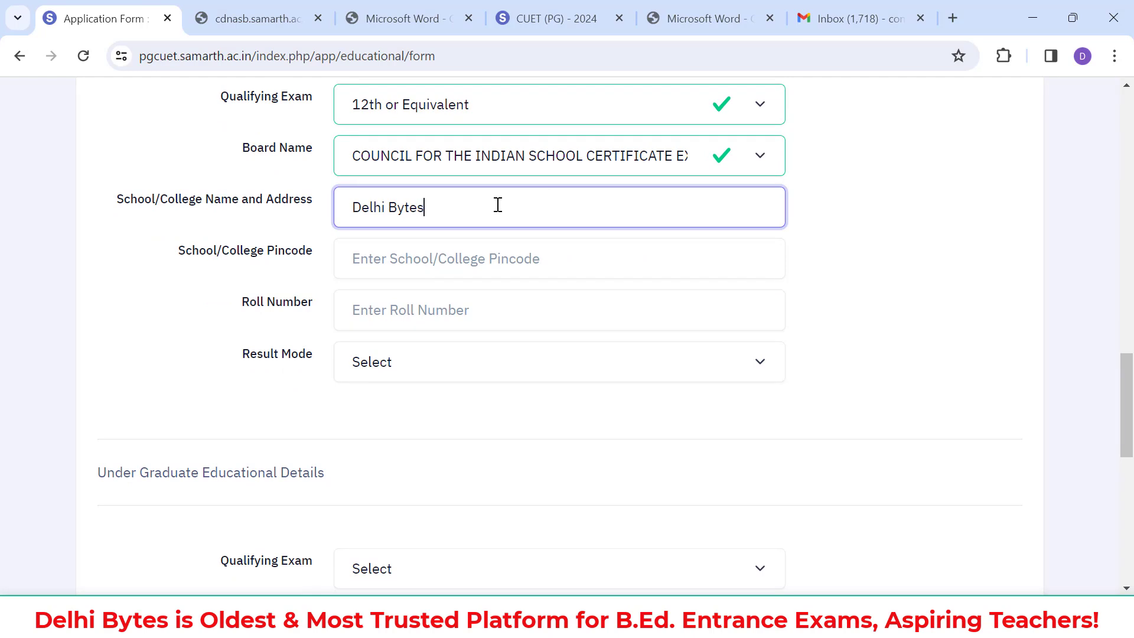
{"action": "left_click", "coordinate": [489, 258]}
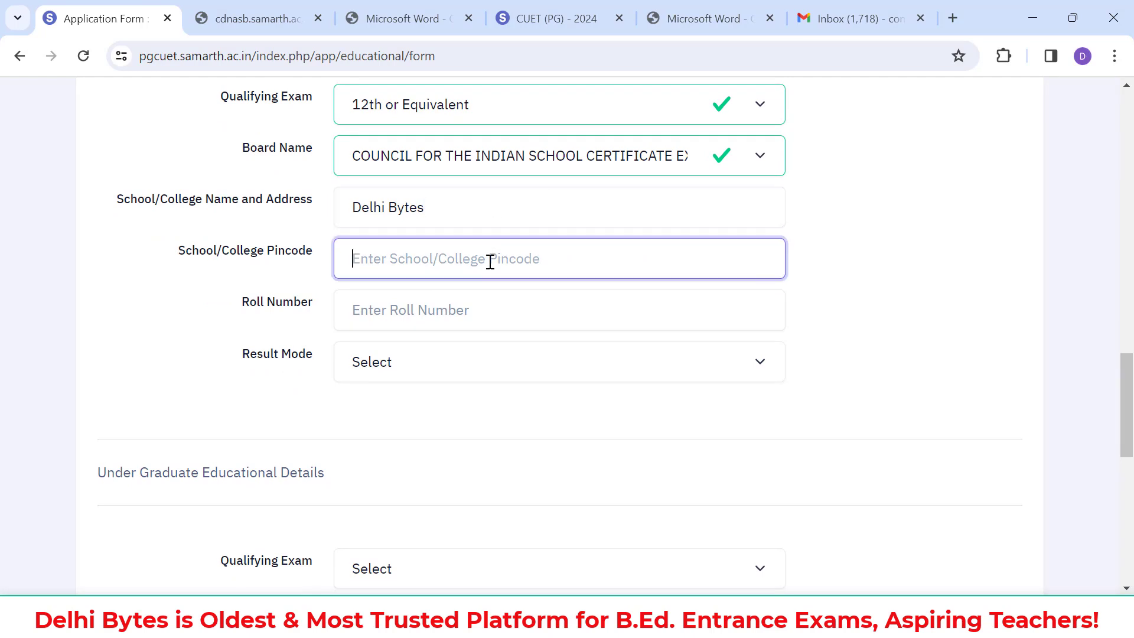
{"action": "type", "text": "110009"}
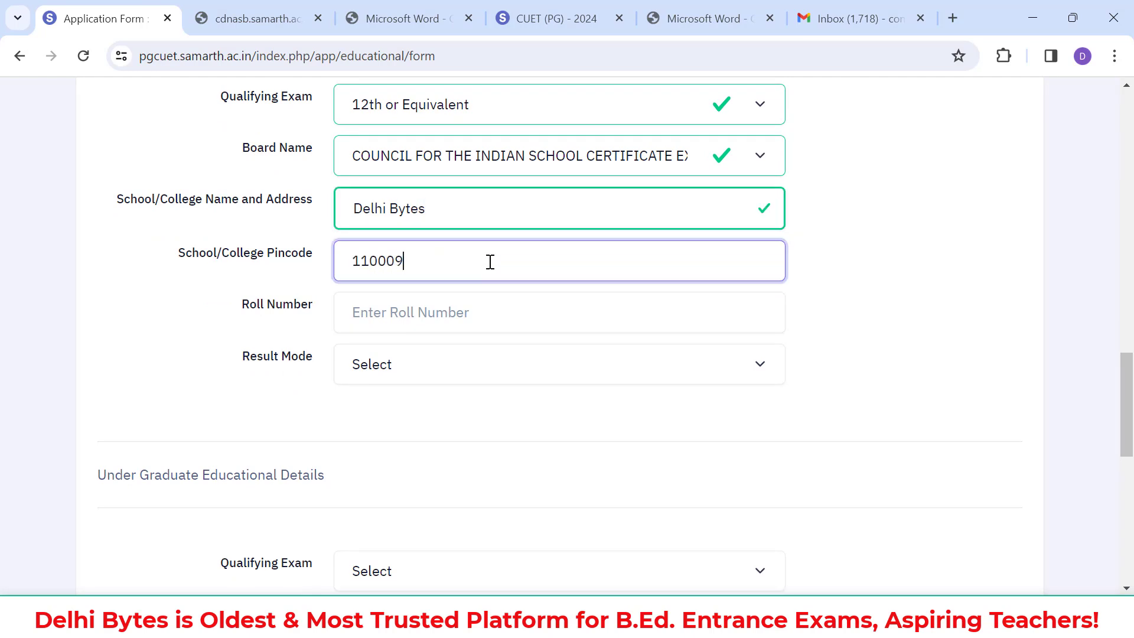
{"action": "left_click", "coordinate": [475, 325]}
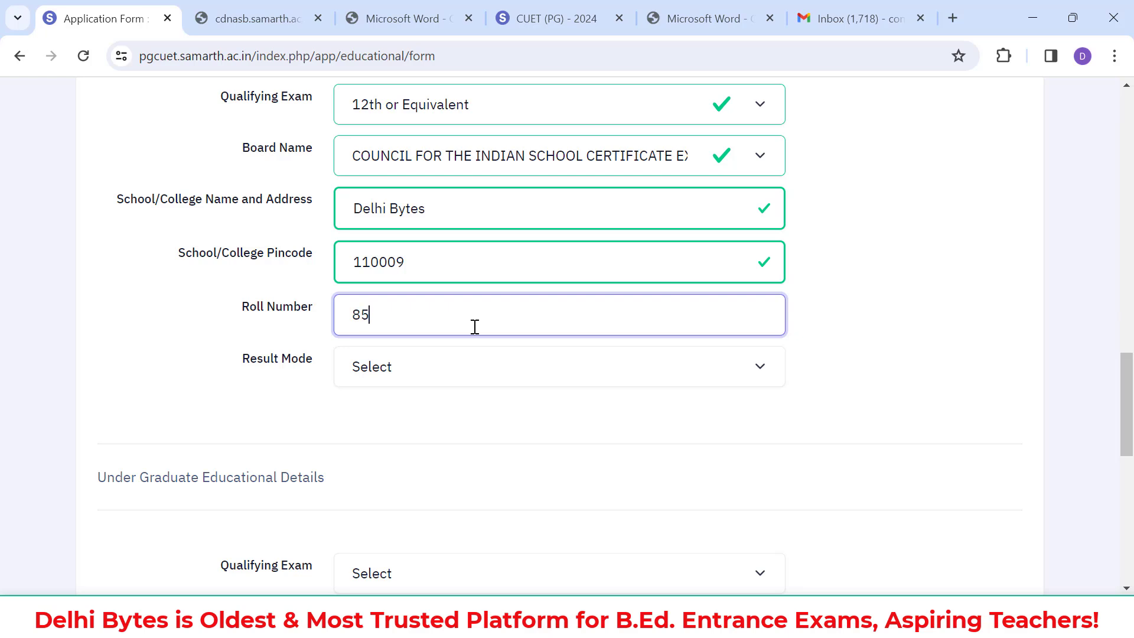
{"action": "left_click", "coordinate": [488, 379]}
{"action": "scroll", "coordinate": [488, 379], "scroll_direction": "down", "scroll_amount": 1}
Step: Switch the Class XII result to Percentage and enter 550 out of 600, giving 91.67
{"action": "left_click", "coordinate": [489, 327]}
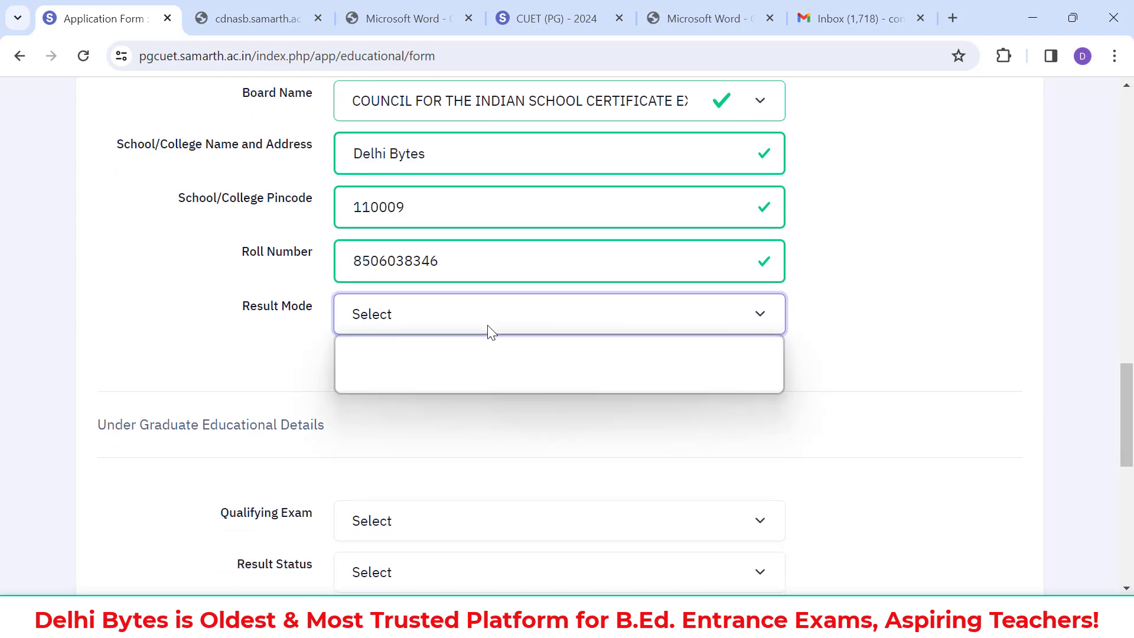
{"action": "left_click", "coordinate": [452, 382]}
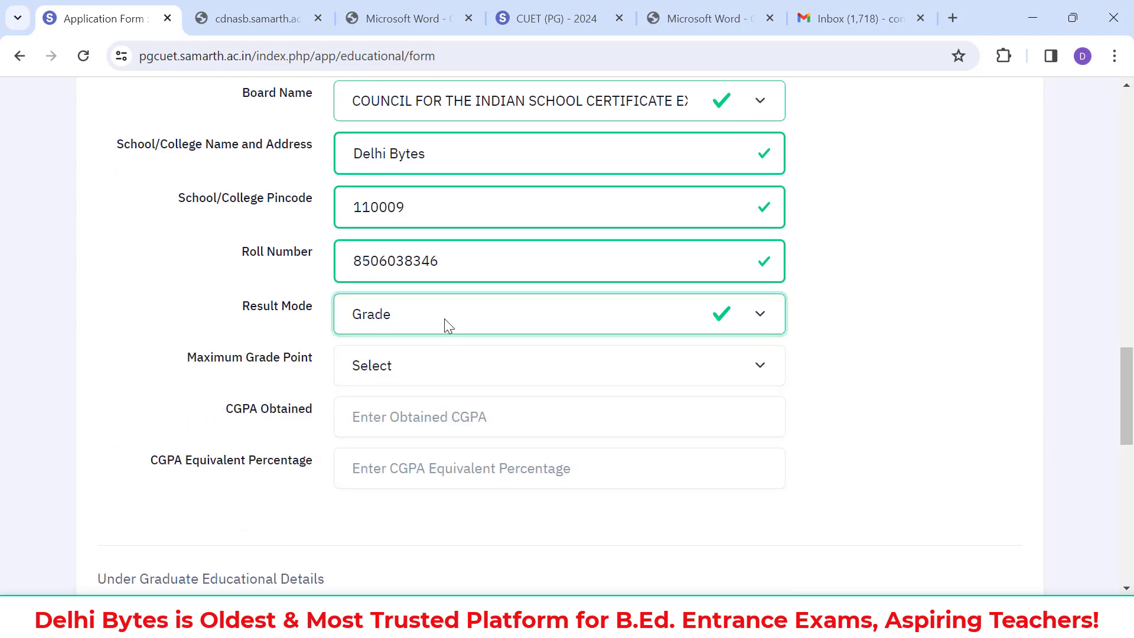
{"action": "left_click", "coordinate": [444, 318]}
{"action": "left_click", "coordinate": [444, 364]}
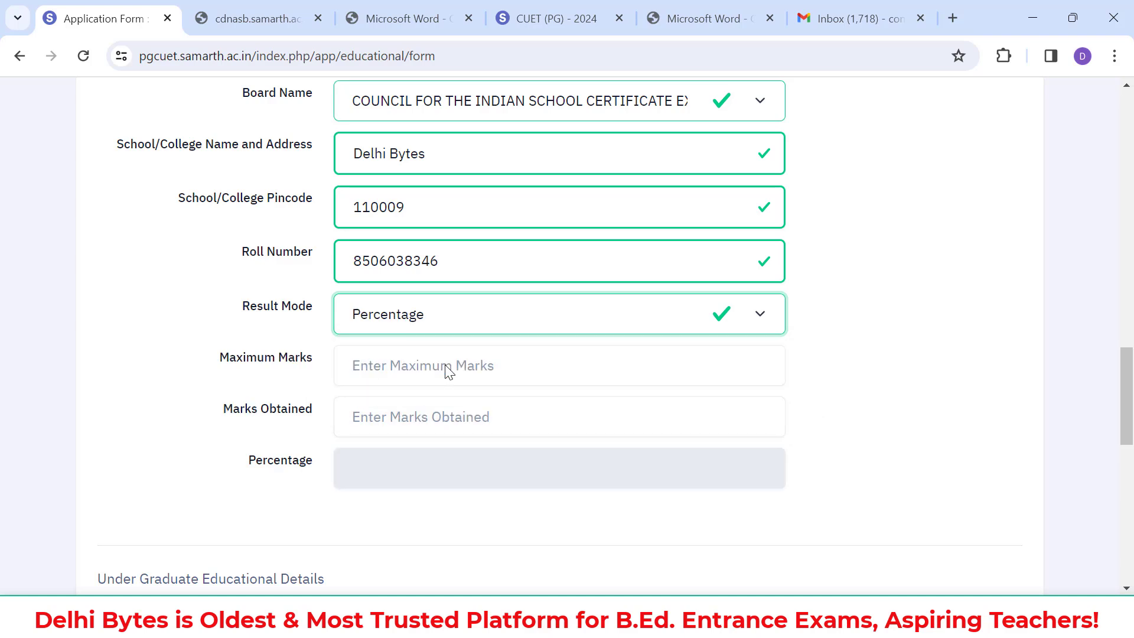
{"action": "left_click", "coordinate": [476, 373]}
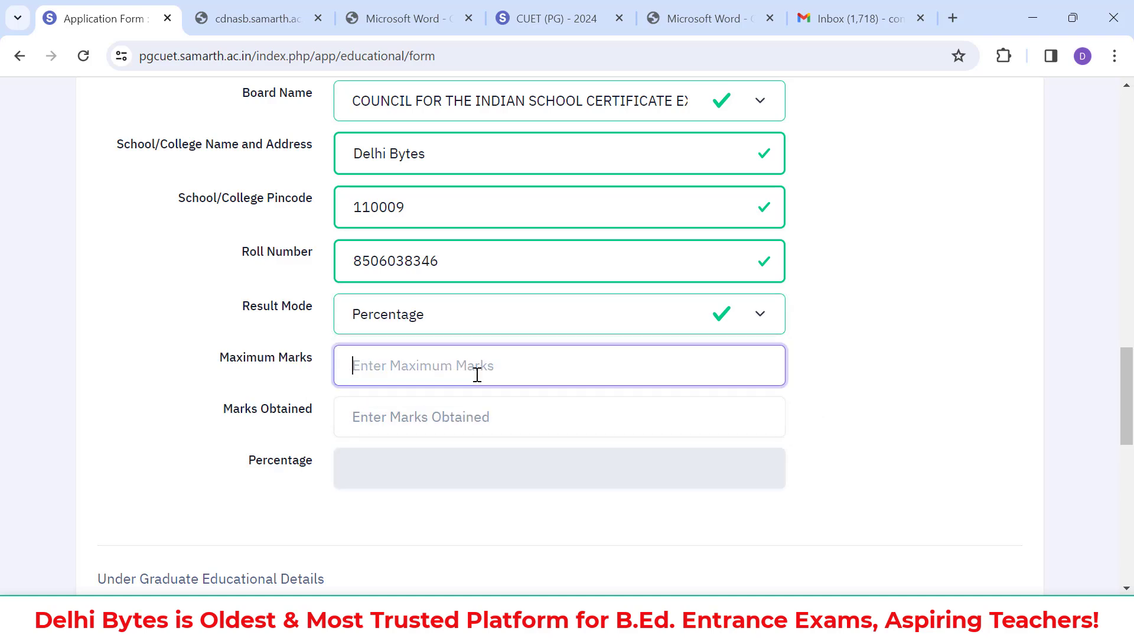
{"action": "type", "text": "600"}
{"action": "scroll", "coordinate": [477, 375], "scroll_direction": "down", "scroll_amount": 1}
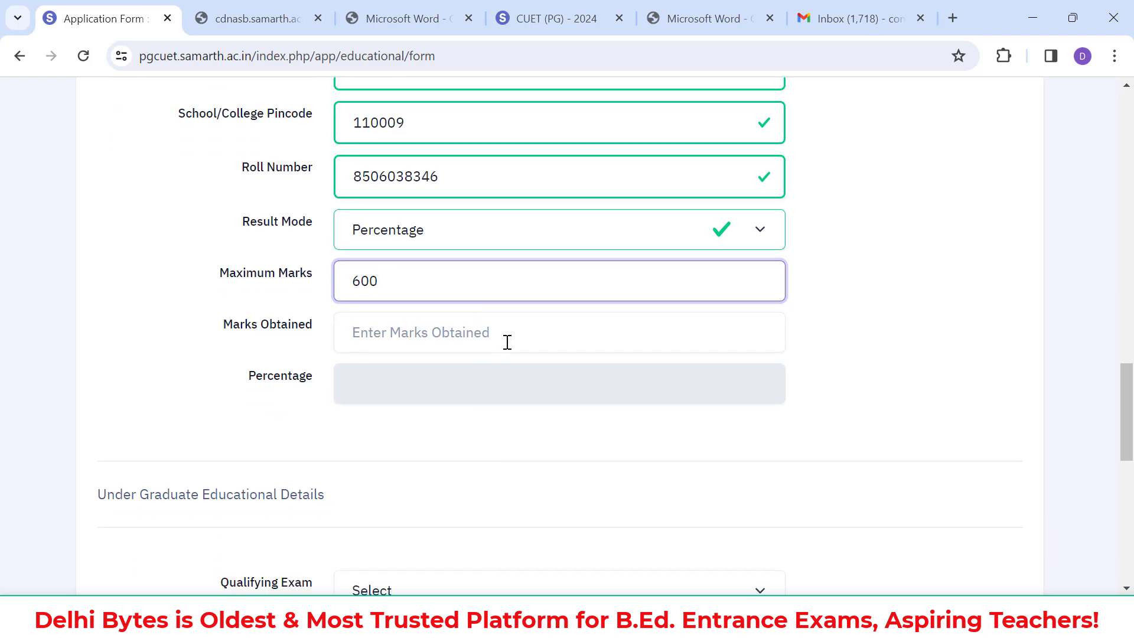
{"action": "left_click", "coordinate": [507, 342]}
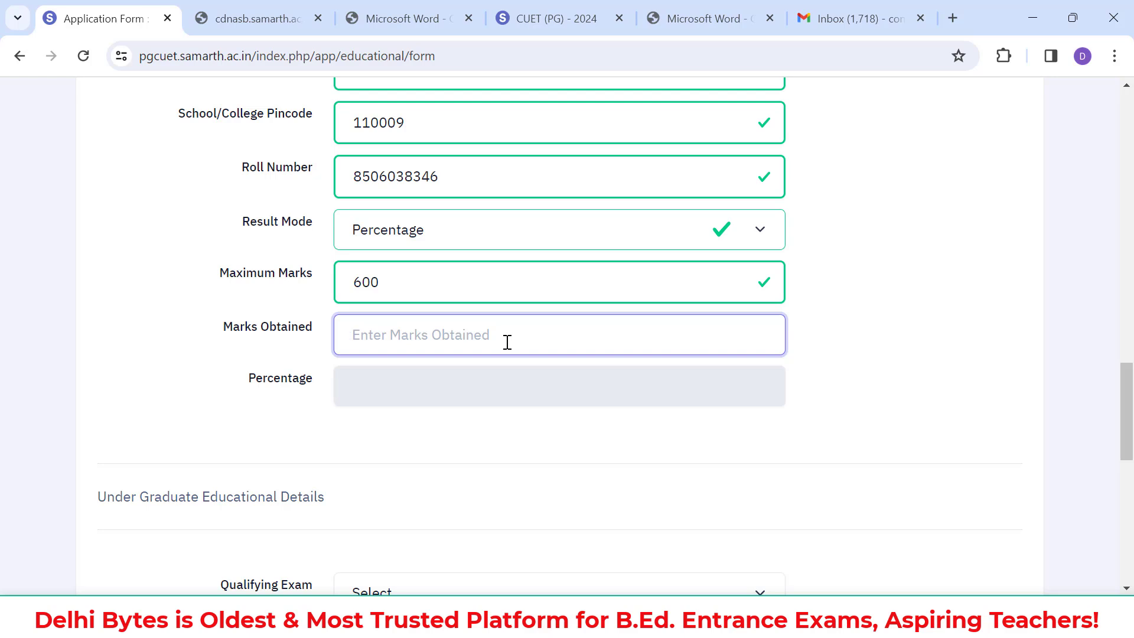
{"action": "type", "text": "550"}
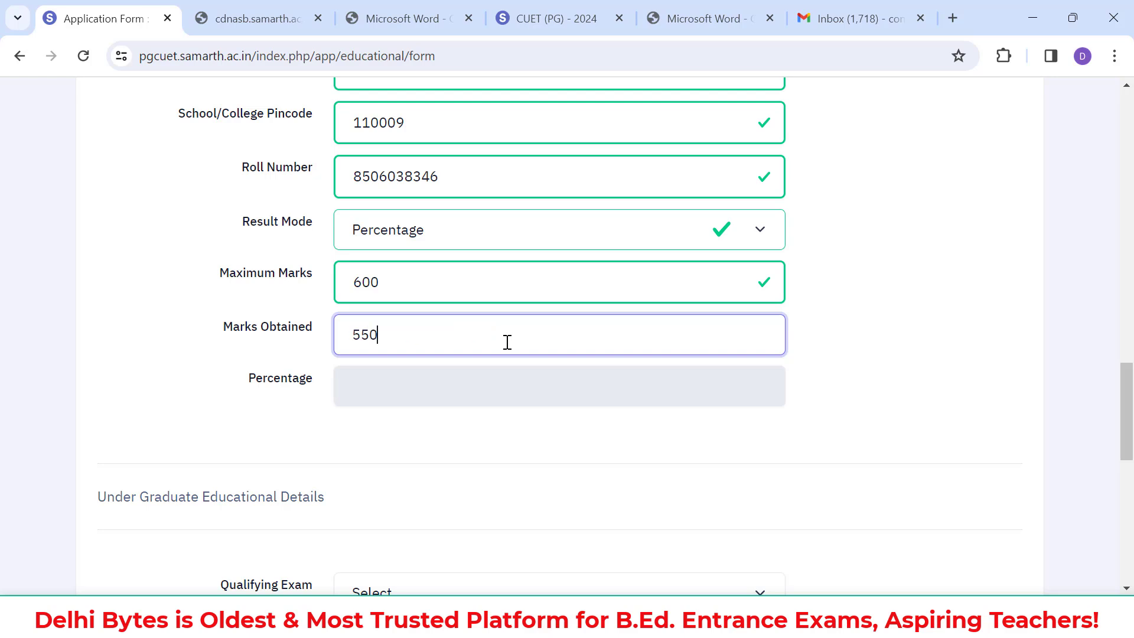
{"action": "left_click", "coordinate": [503, 415]}
{"action": "scroll", "coordinate": [503, 414], "scroll_direction": "down", "scroll_amount": 1}
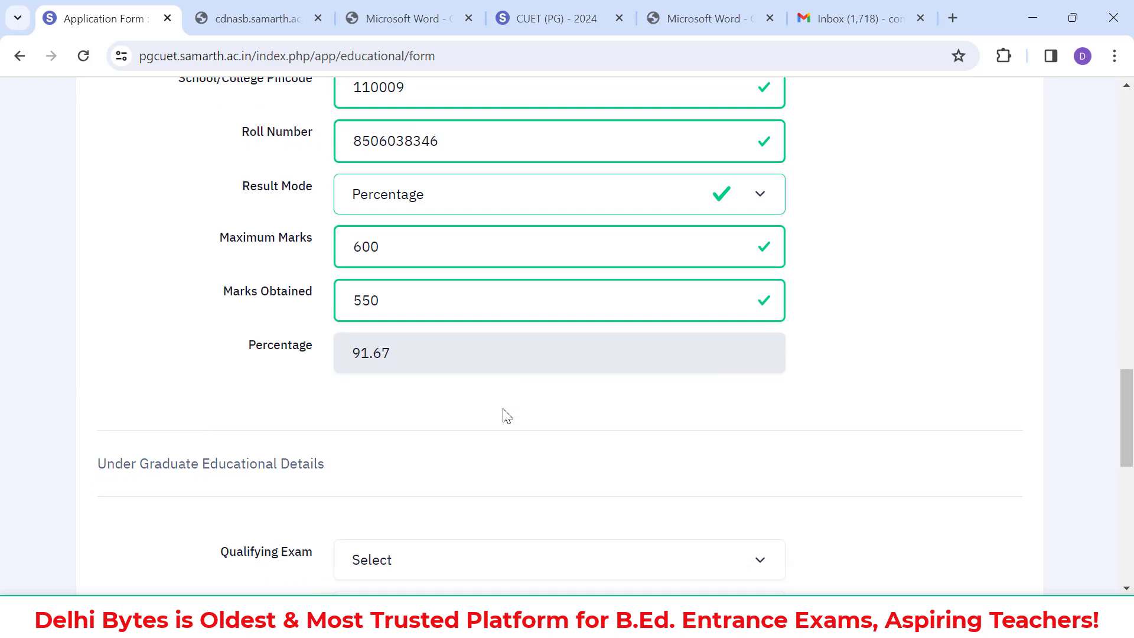
{"action": "scroll", "coordinate": [507, 415], "scroll_direction": "down", "scroll_amount": 2}
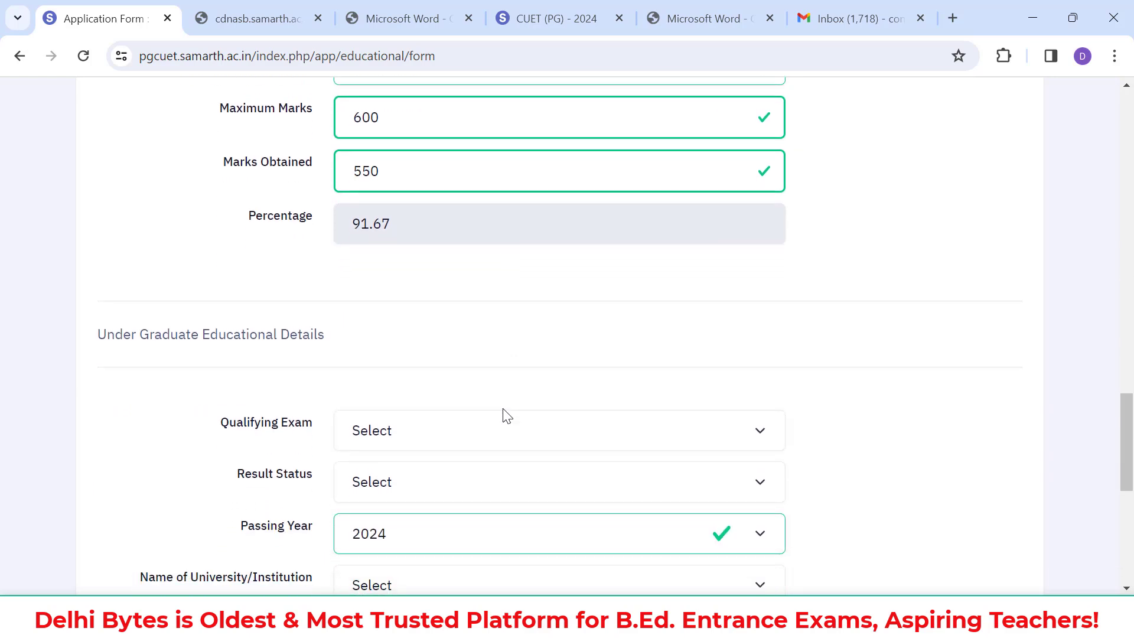
Step: Set the undergraduate qualifying exam to B.A, status Appearing, passing year 2024
{"action": "scroll", "coordinate": [504, 413], "scroll_direction": "down", "scroll_amount": 1}
{"action": "scroll", "coordinate": [319, 255], "scroll_direction": "down", "scroll_amount": 1}
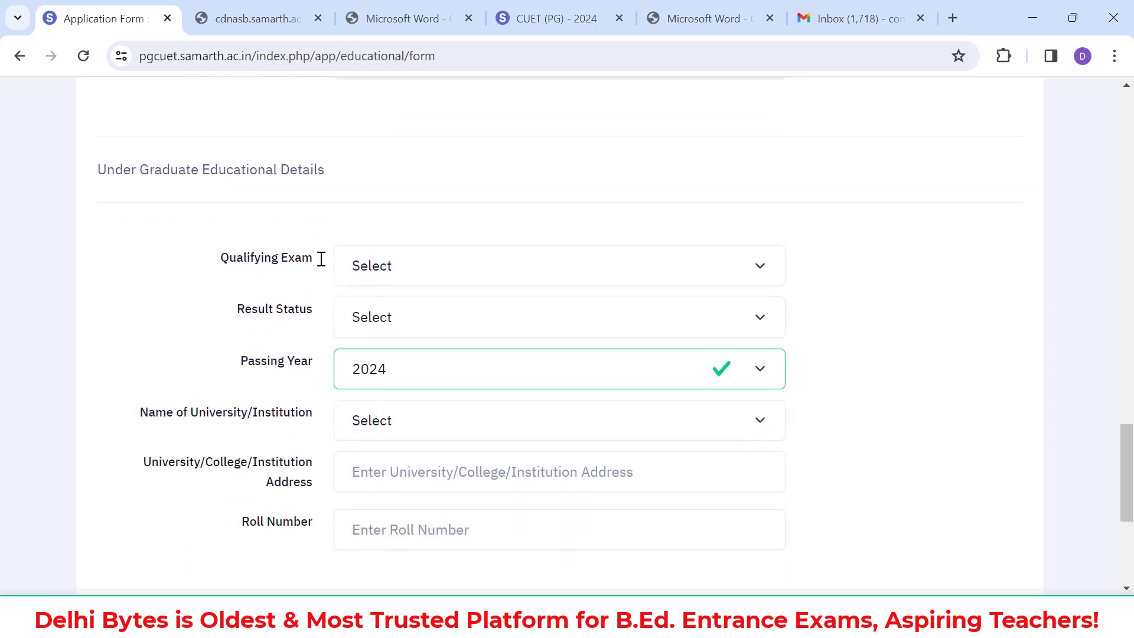
{"action": "left_click", "coordinate": [479, 267]}
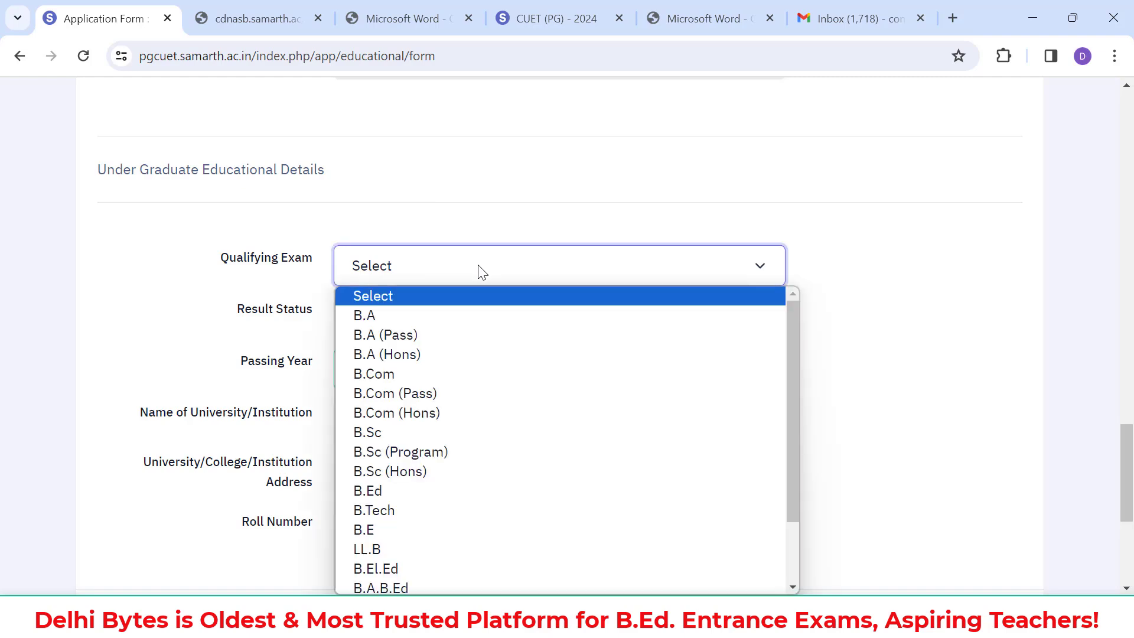
{"action": "left_click", "coordinate": [485, 323]}
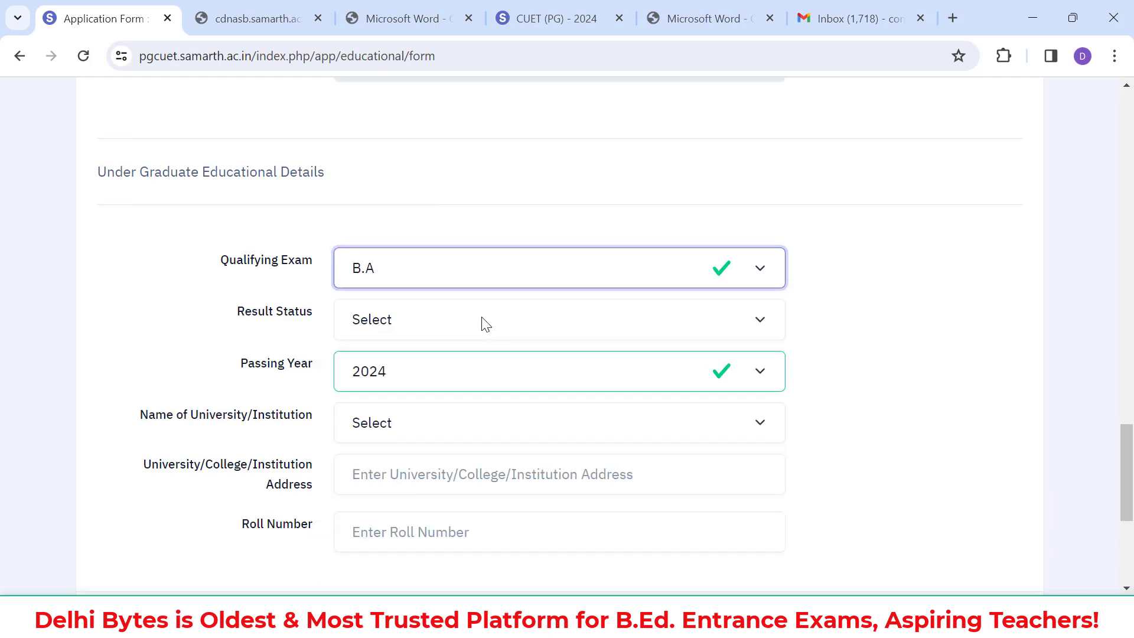
{"action": "left_click", "coordinate": [480, 320]}
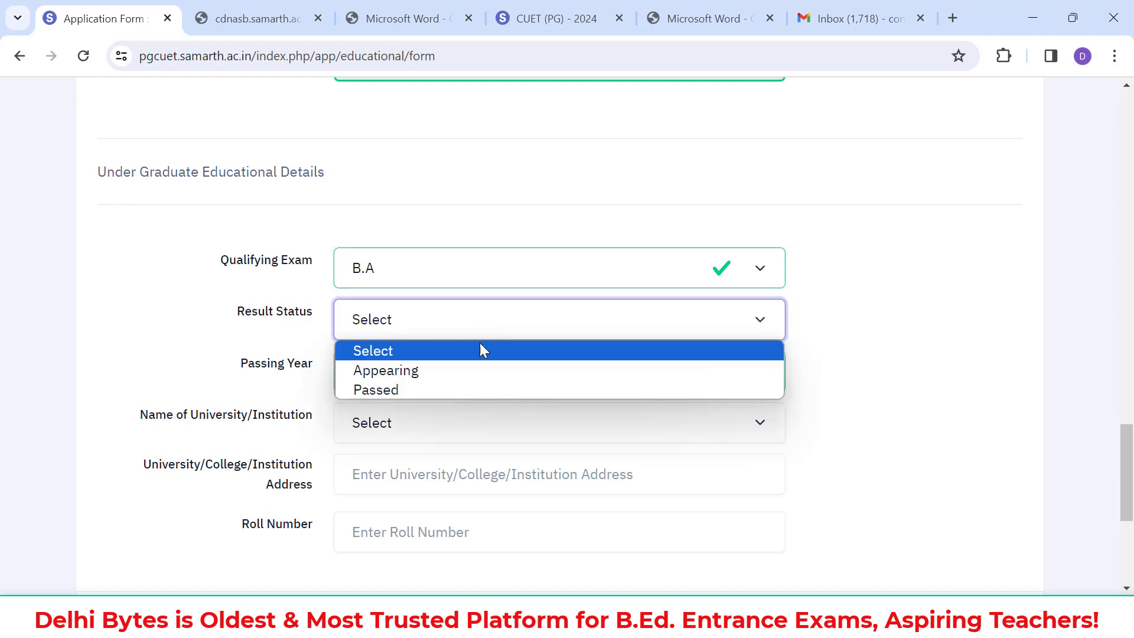
{"action": "left_click", "coordinate": [476, 379]}
{"action": "scroll", "coordinate": [476, 384], "scroll_direction": "down", "scroll_amount": 1}
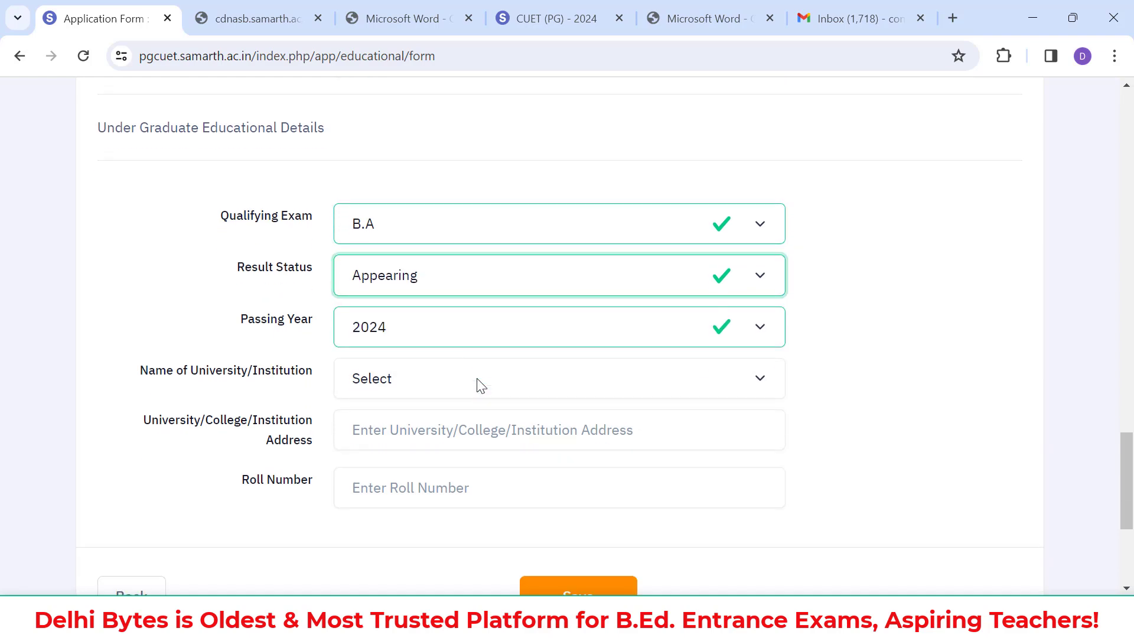
{"action": "left_click", "coordinate": [533, 332]}
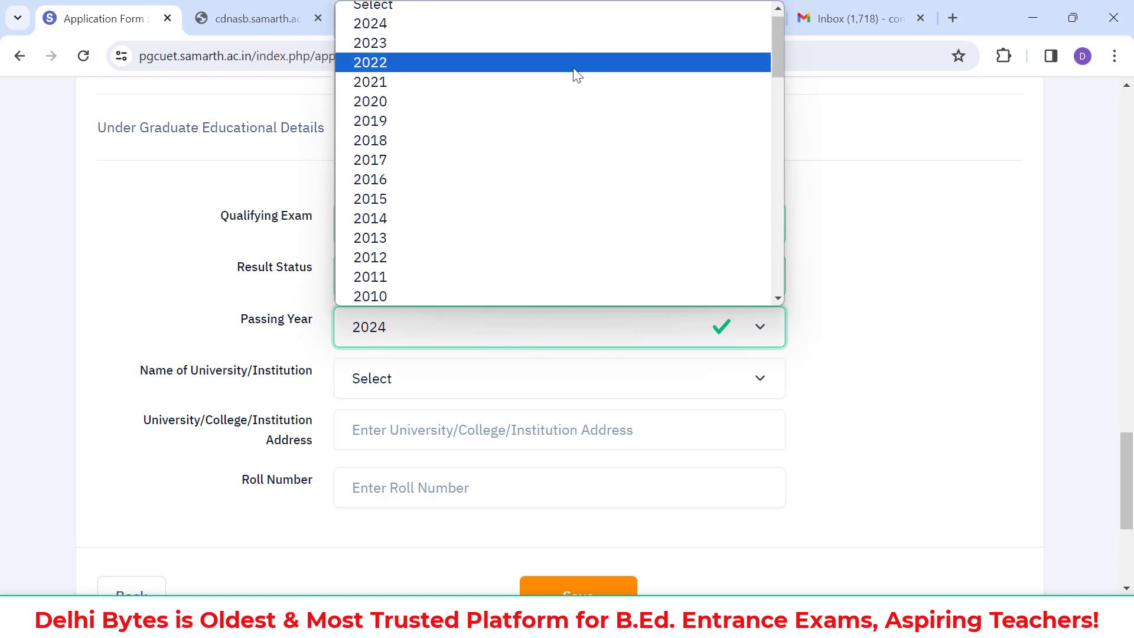
{"action": "left_click", "coordinate": [572, 32]}
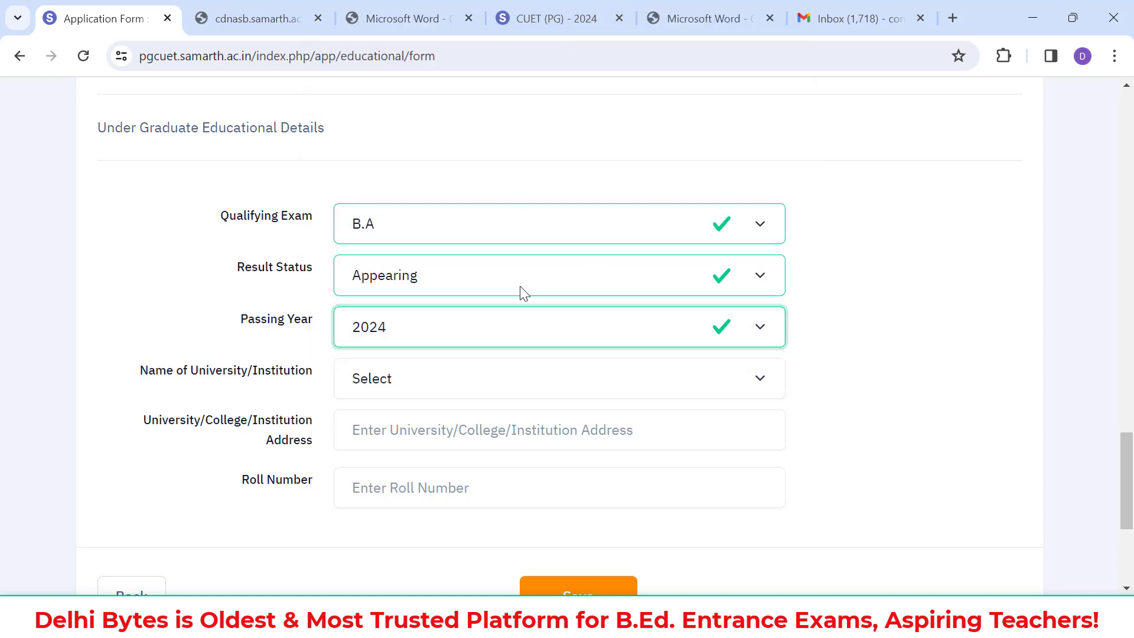
{"action": "scroll", "coordinate": [523, 293], "scroll_direction": "down", "scroll_amount": 1}
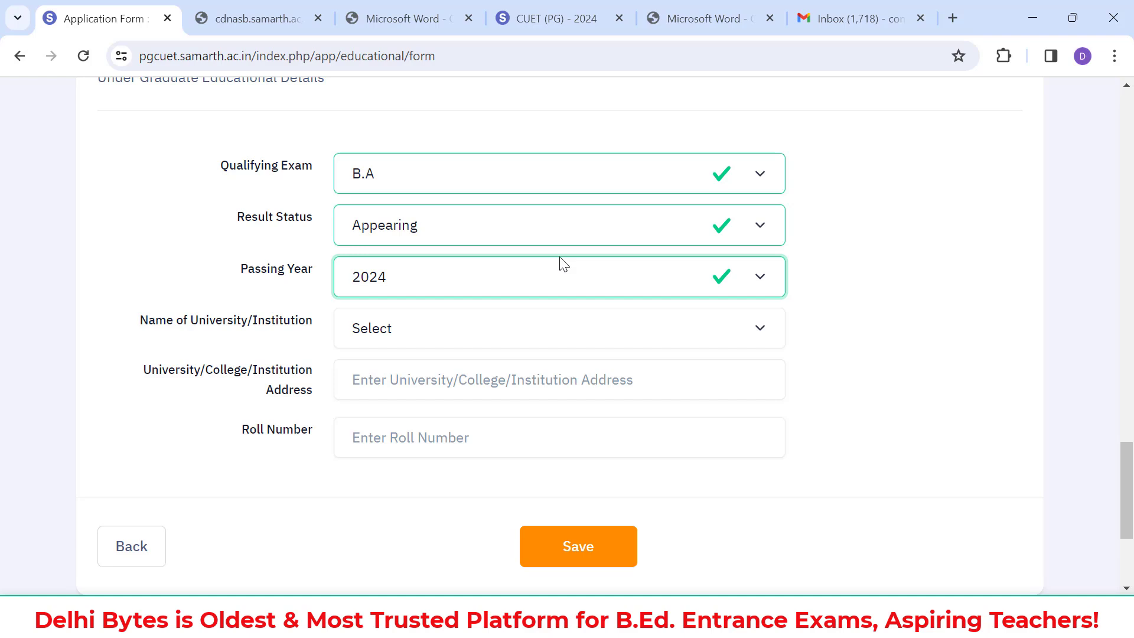
{"action": "scroll", "coordinate": [564, 264], "scroll_direction": "down", "scroll_amount": 1}
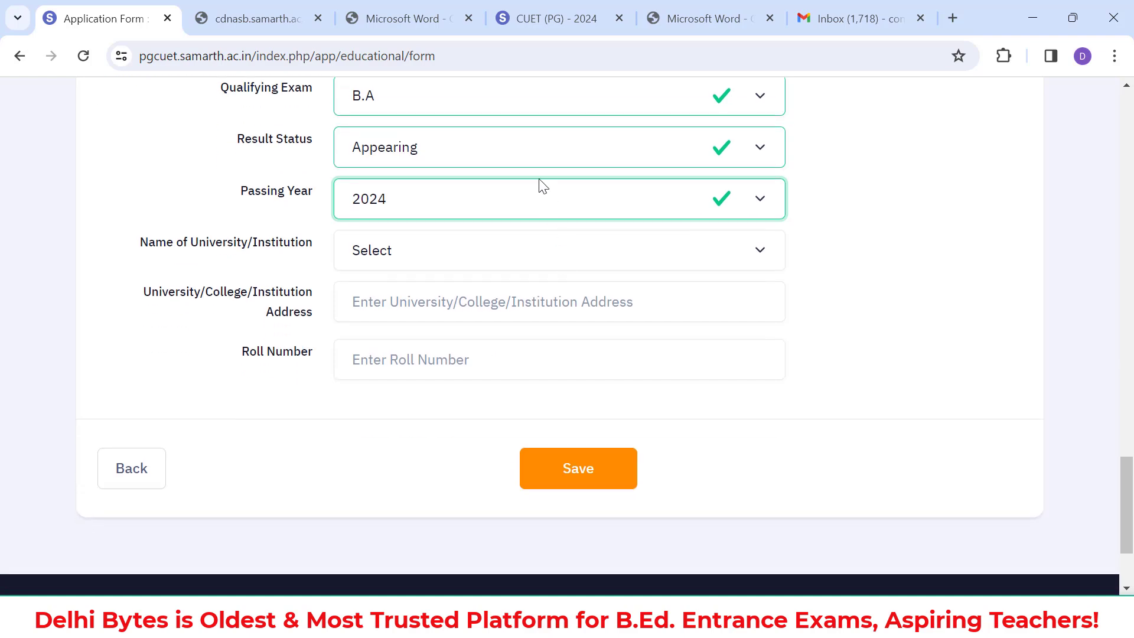
{"action": "scroll", "coordinate": [542, 186], "scroll_direction": "up", "scroll_amount": 1}
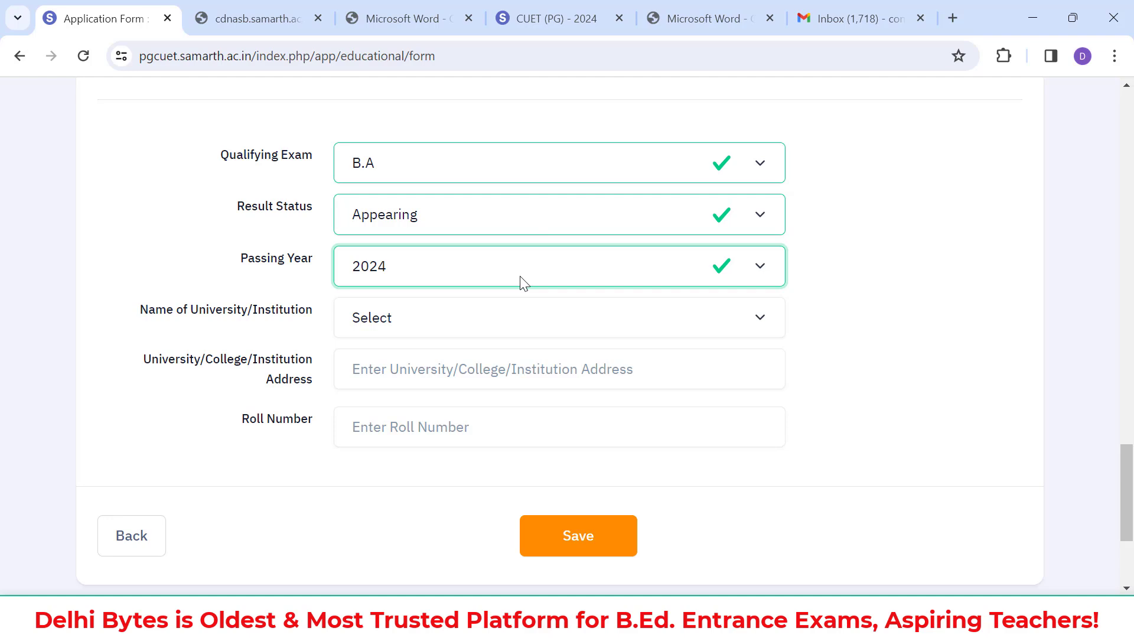
{"action": "scroll", "coordinate": [519, 282], "scroll_direction": "down", "scroll_amount": 1}
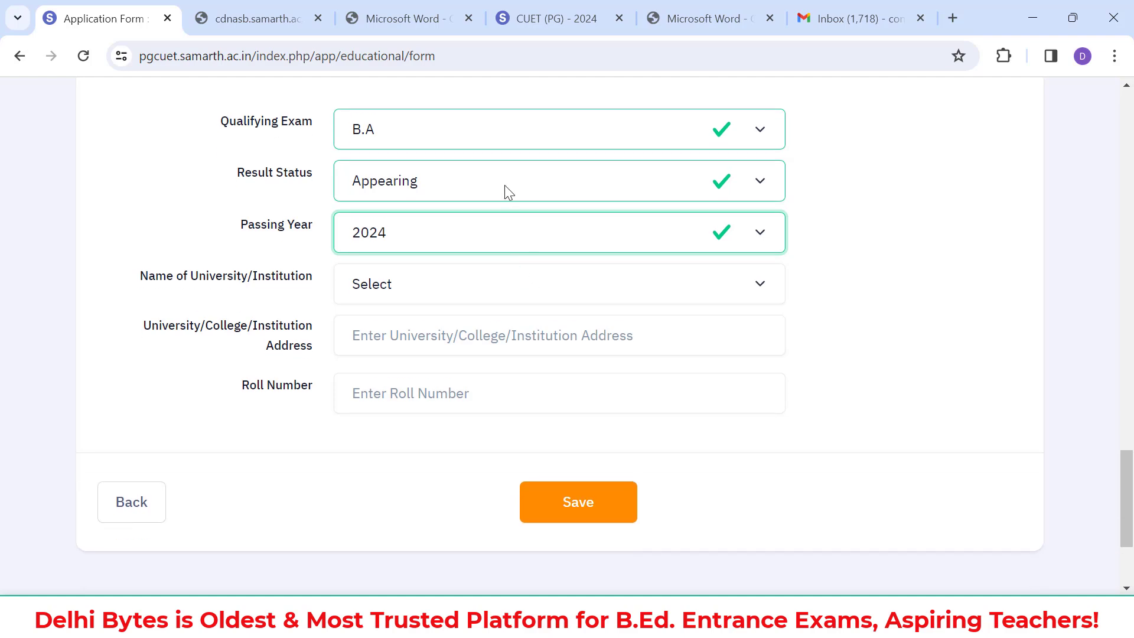
Step: Choose University of Delhi as the undergraduate university
{"action": "left_click", "coordinate": [507, 294]}
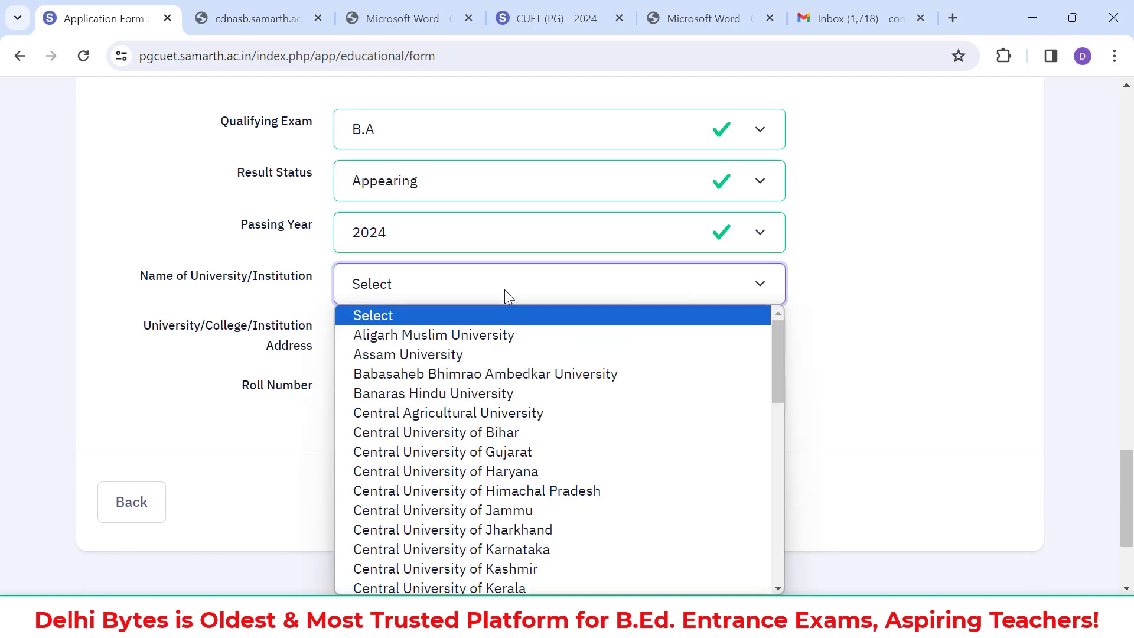
{"action": "key", "text": "u"}
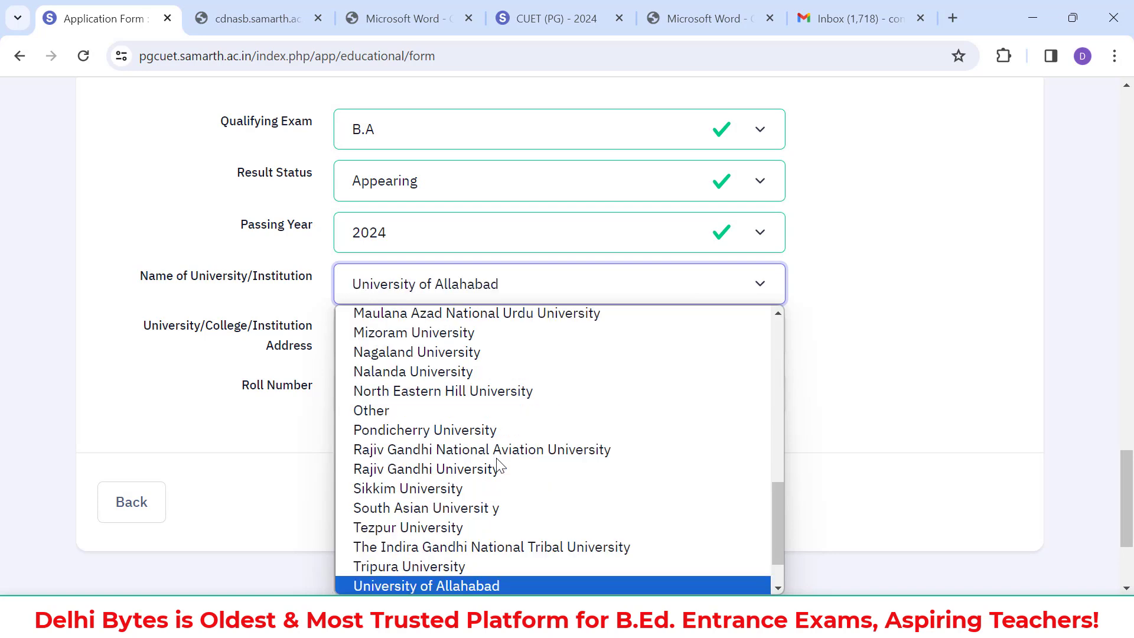
{"action": "key", "text": "n"}
{"action": "scroll", "coordinate": [498, 465], "scroll_direction": "down", "scroll_amount": 1}
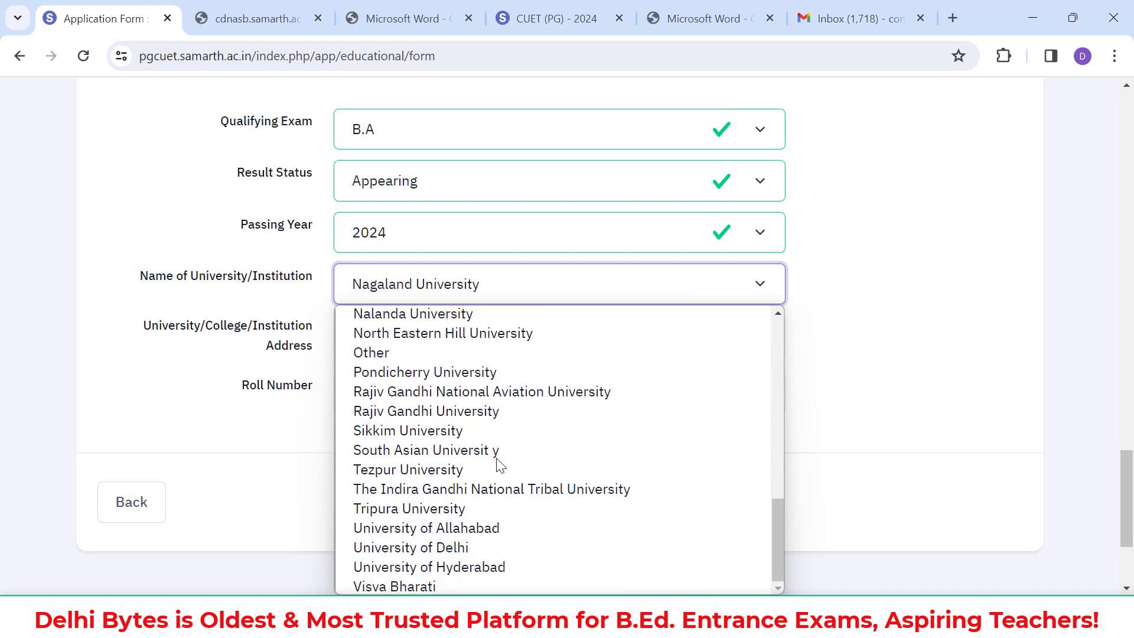
{"action": "left_click", "coordinate": [455, 548]}
Step: Enter the college address SRCC and the roll number, then save the undergraduate details
{"action": "left_click", "coordinate": [502, 343]}
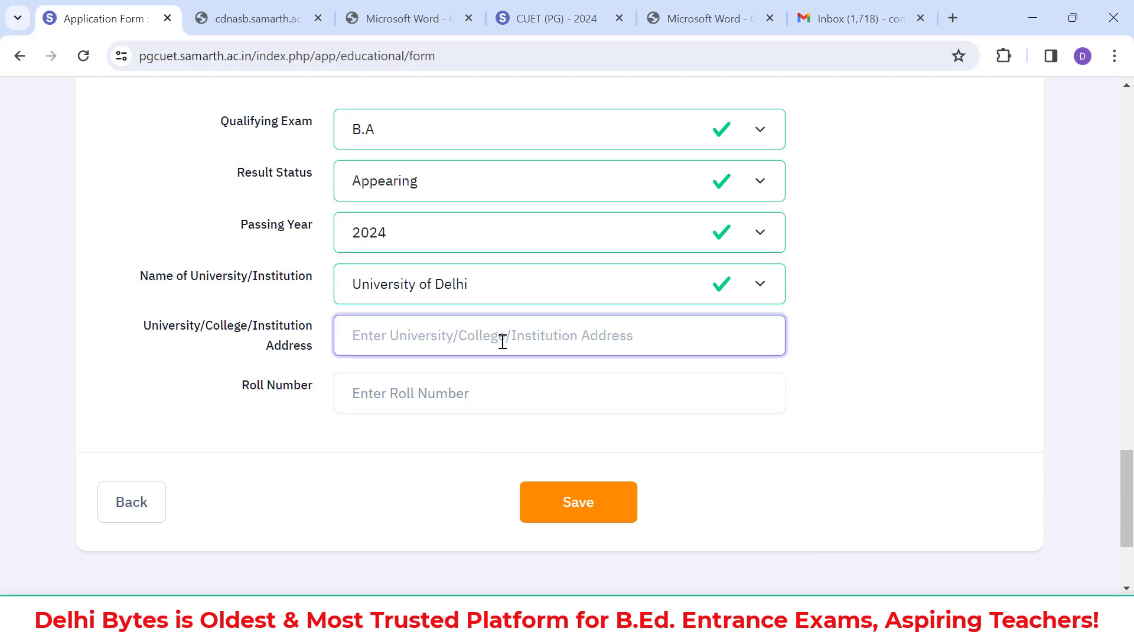
{"action": "type", "text": "SRCC"}
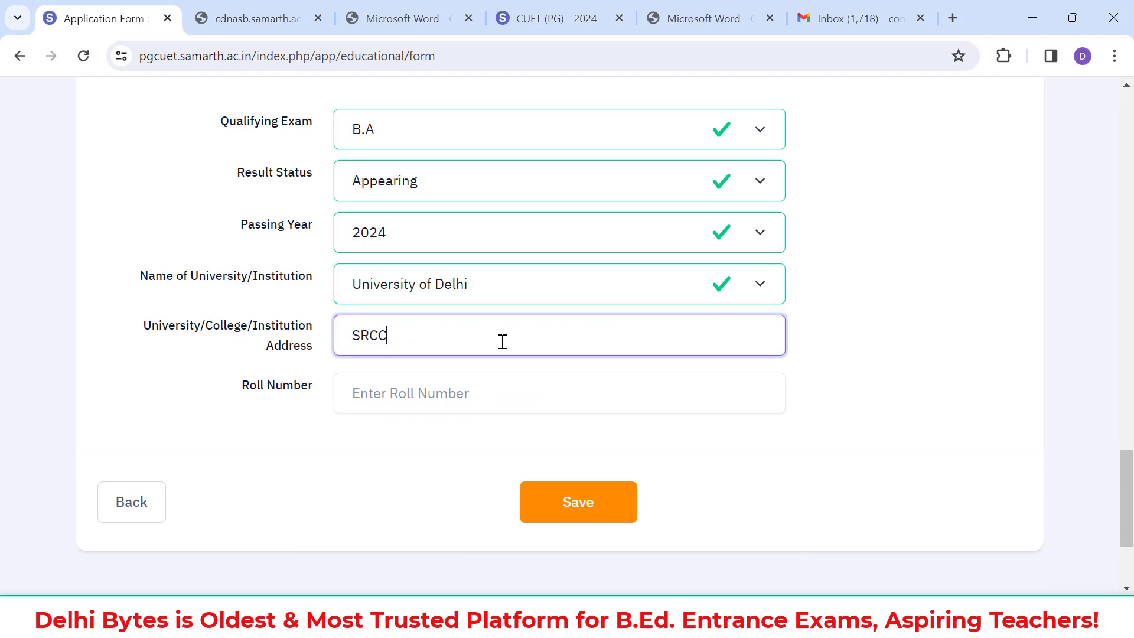
{"action": "left_click", "coordinate": [484, 408]}
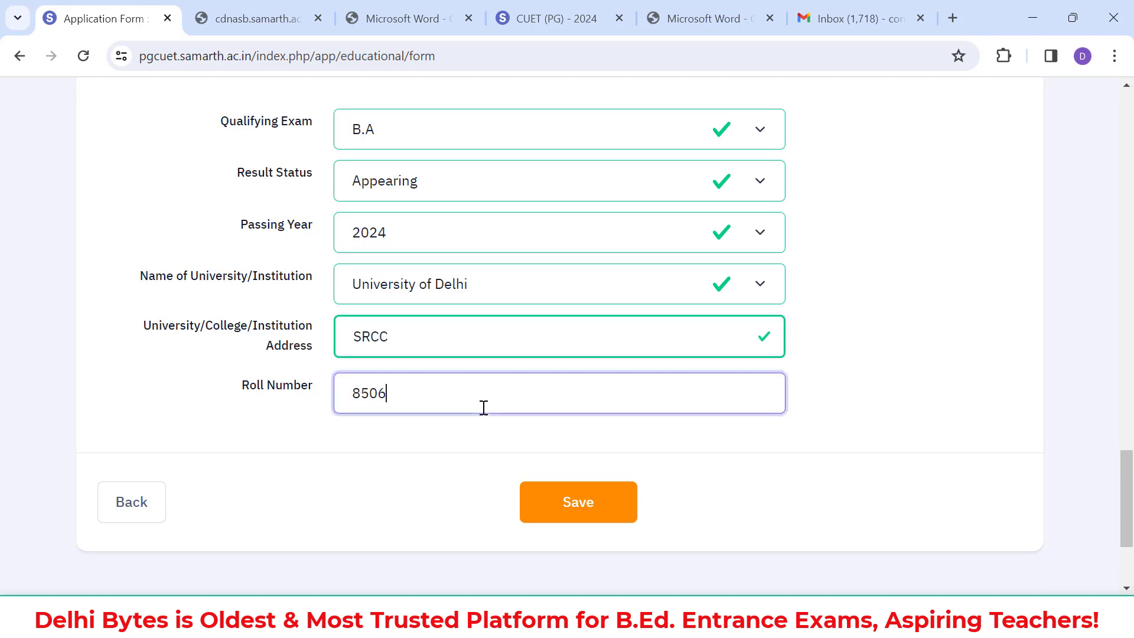
{"action": "scroll", "coordinate": [441, 388], "scroll_direction": "down", "scroll_amount": 1}
{"action": "scroll", "coordinate": [441, 389], "scroll_direction": "up", "scroll_amount": 2}
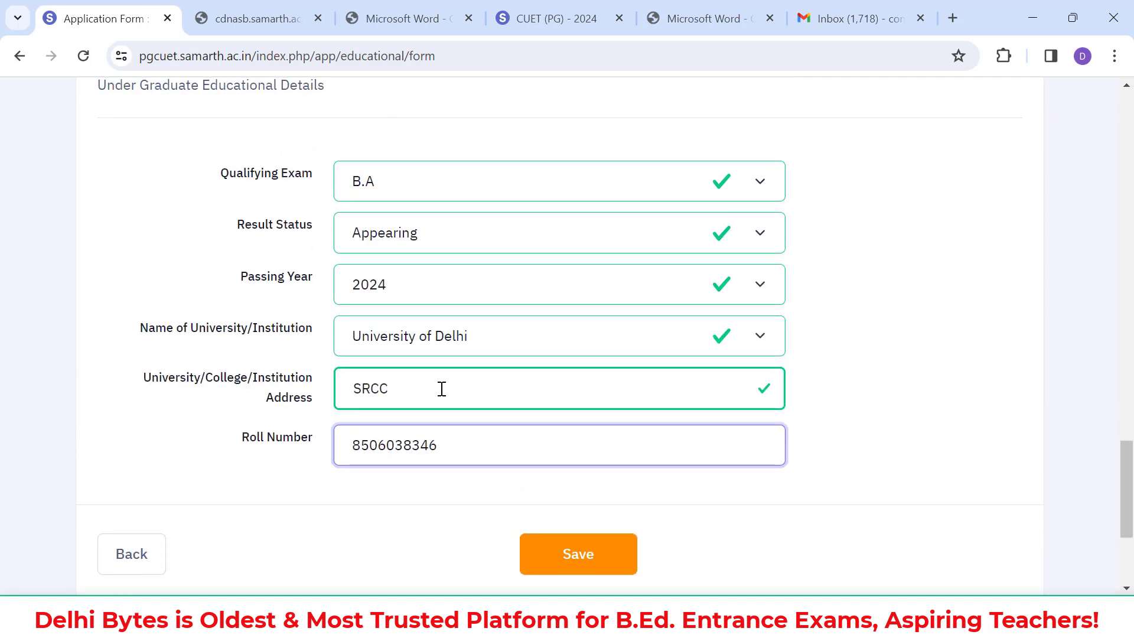
{"action": "scroll", "coordinate": [441, 389], "scroll_direction": "down", "scroll_amount": 1}
{"action": "left_click", "coordinate": [573, 526]}
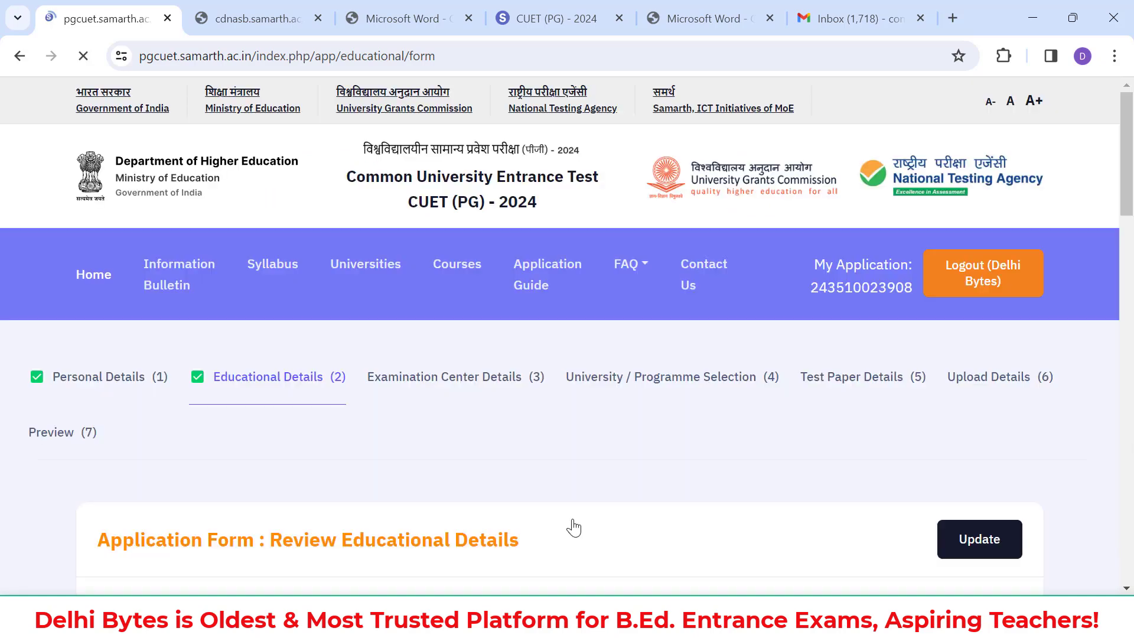
Step: Proceed from the reviewed educational details to the Examination Centre Selection section
{"action": "scroll", "coordinate": [572, 526], "scroll_direction": "down", "scroll_amount": 2}
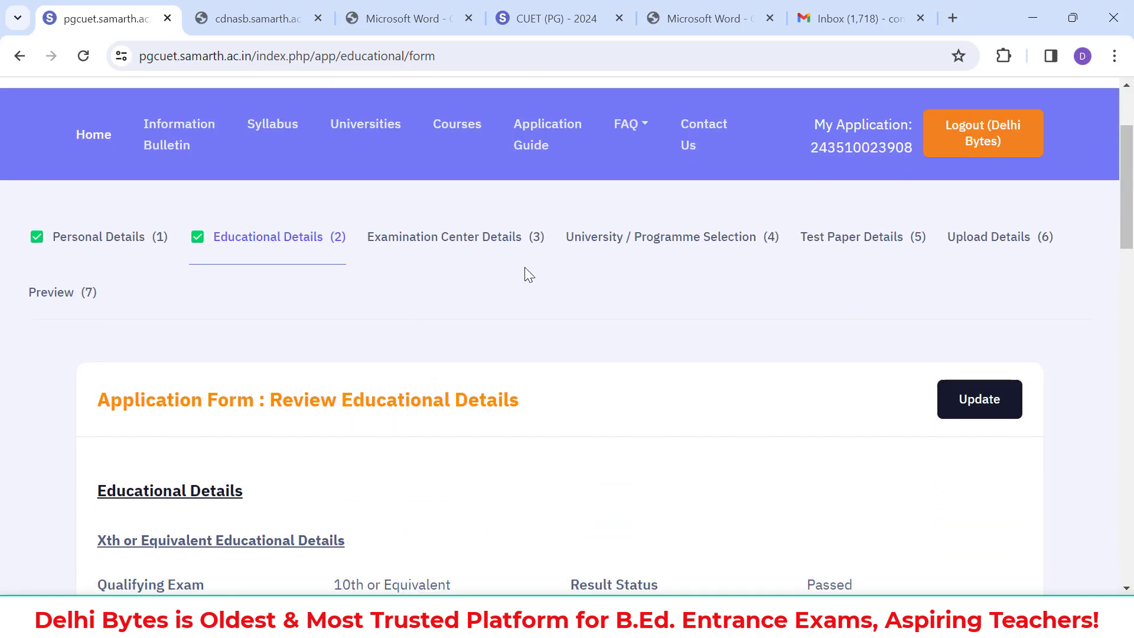
{"action": "scroll", "coordinate": [577, 283], "scroll_direction": "down", "scroll_amount": 10}
{"action": "scroll", "coordinate": [577, 284], "scroll_direction": "down", "scroll_amount": 11}
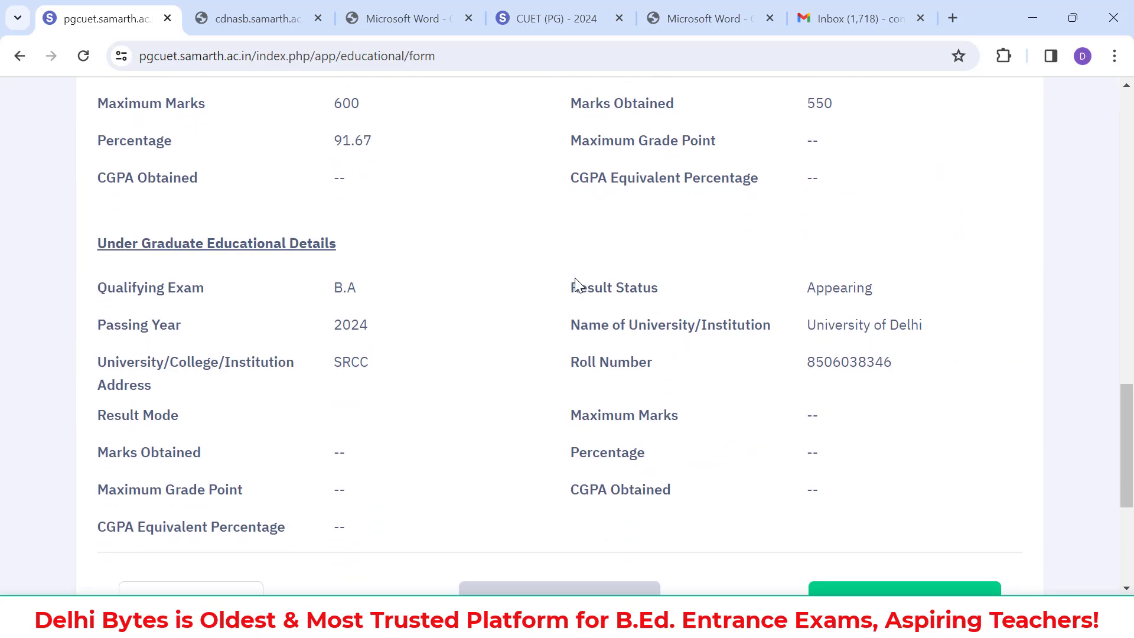
{"action": "left_click", "coordinate": [890, 313]}
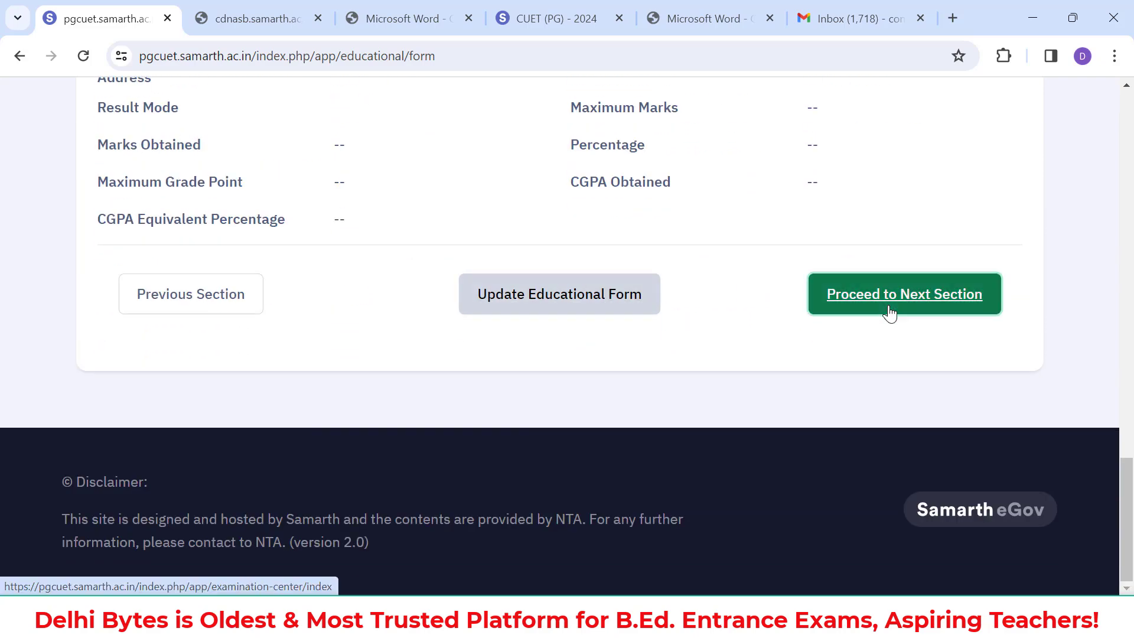
{"action": "scroll", "coordinate": [773, 410], "scroll_direction": "down", "scroll_amount": 3}
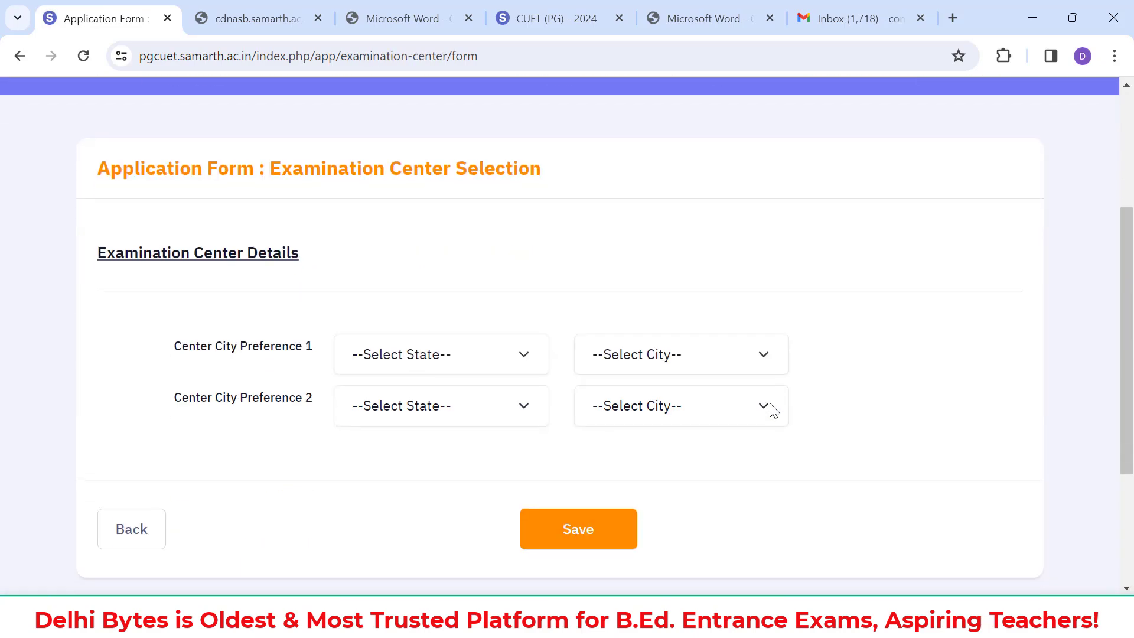
{"action": "scroll", "coordinate": [773, 410], "scroll_direction": "down", "scroll_amount": 3}
{"action": "scroll", "coordinate": [774, 410], "scroll_direction": "up", "scroll_amount": 4}
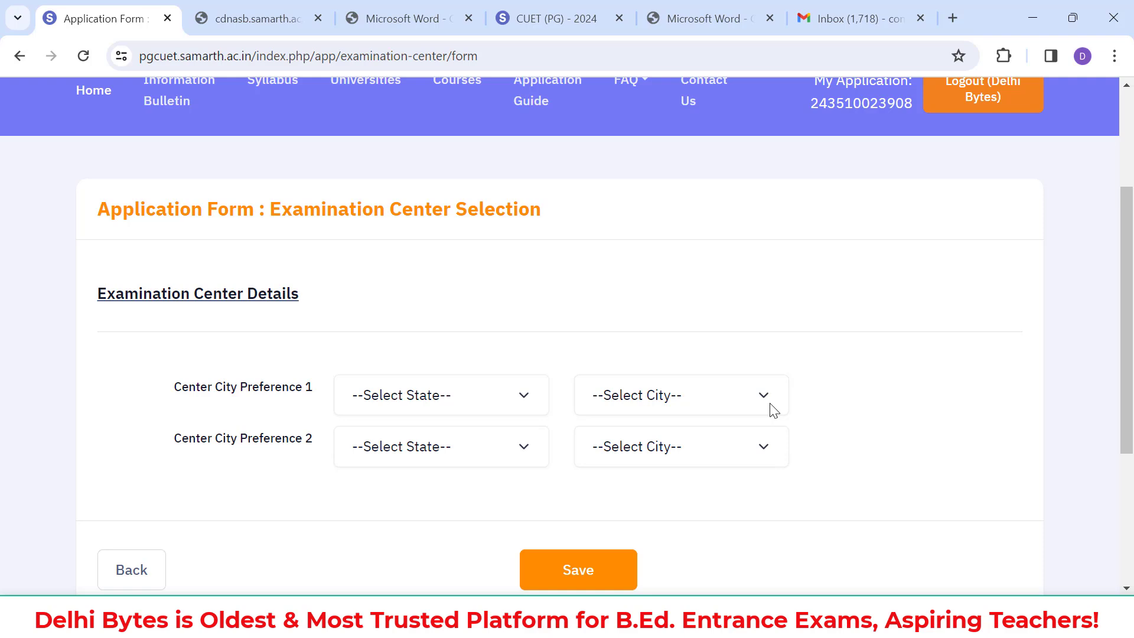
{"action": "scroll", "coordinate": [773, 411], "scroll_direction": "down", "scroll_amount": 4}
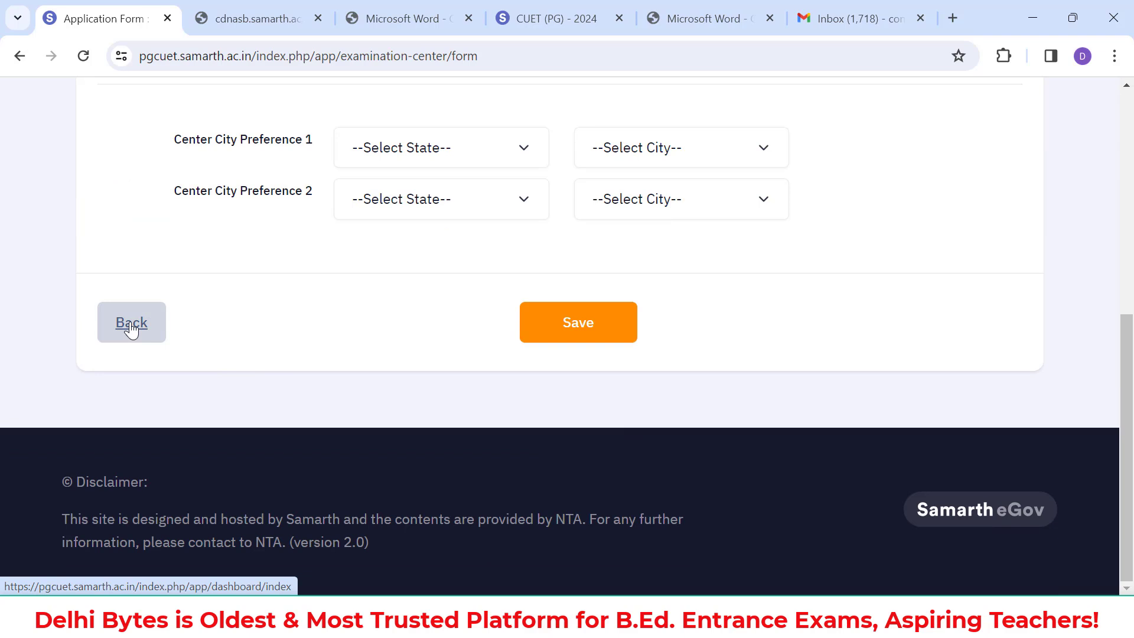
{"action": "scroll", "coordinate": [131, 330], "scroll_direction": "up", "scroll_amount": 4}
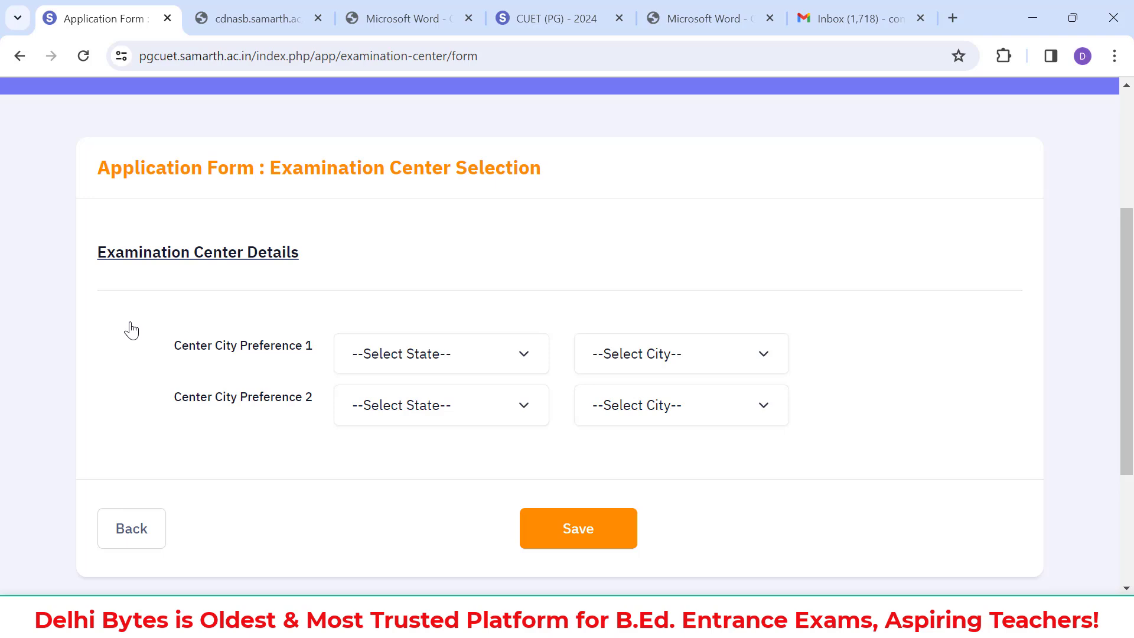
{"action": "scroll", "coordinate": [131, 330], "scroll_direction": "up", "scroll_amount": 2}
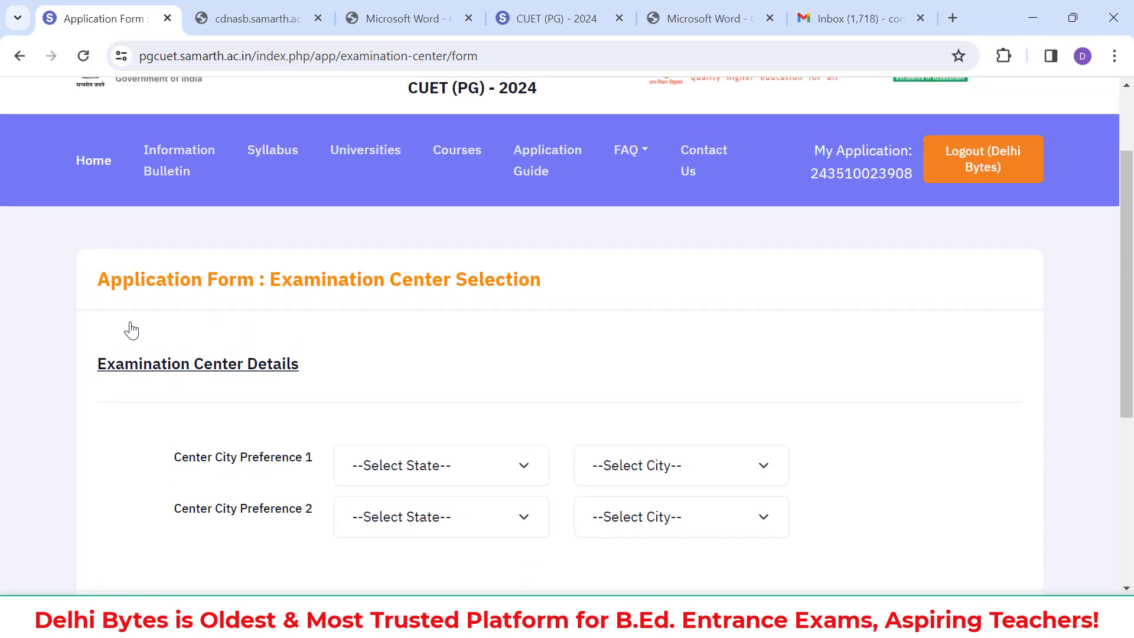
{"action": "scroll", "coordinate": [131, 329], "scroll_direction": "down", "scroll_amount": 2}
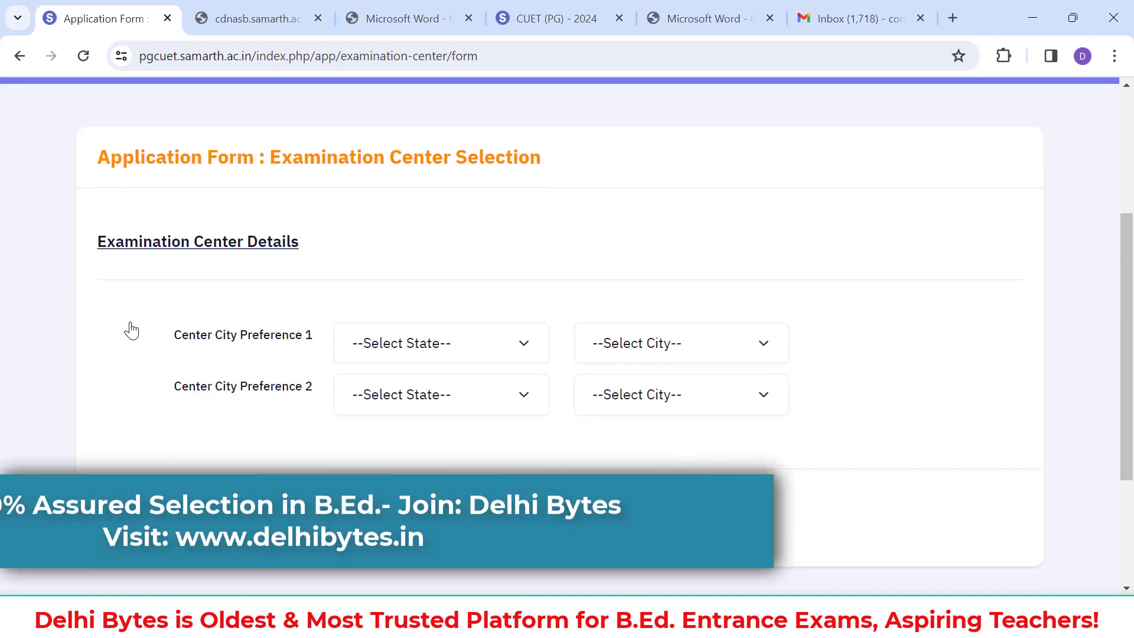
Step: Set the first centre preference to DELHI – Delhi/New Delhi (DL01)
{"action": "left_click", "coordinate": [446, 330]}
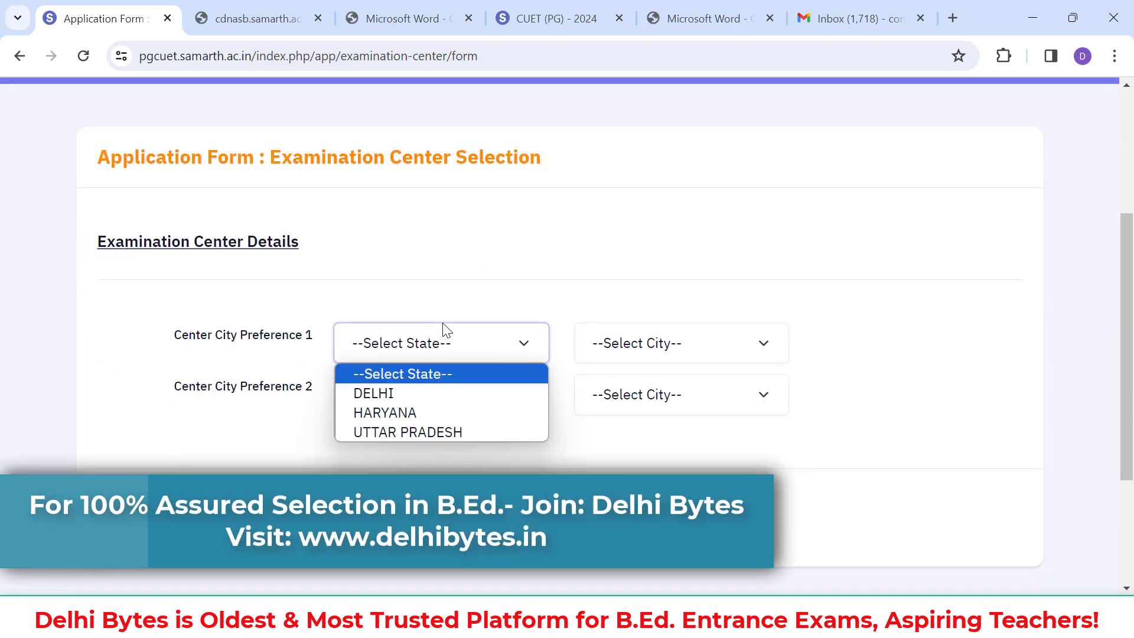
{"action": "left_click", "coordinate": [443, 395]}
{"action": "left_click", "coordinate": [628, 354]}
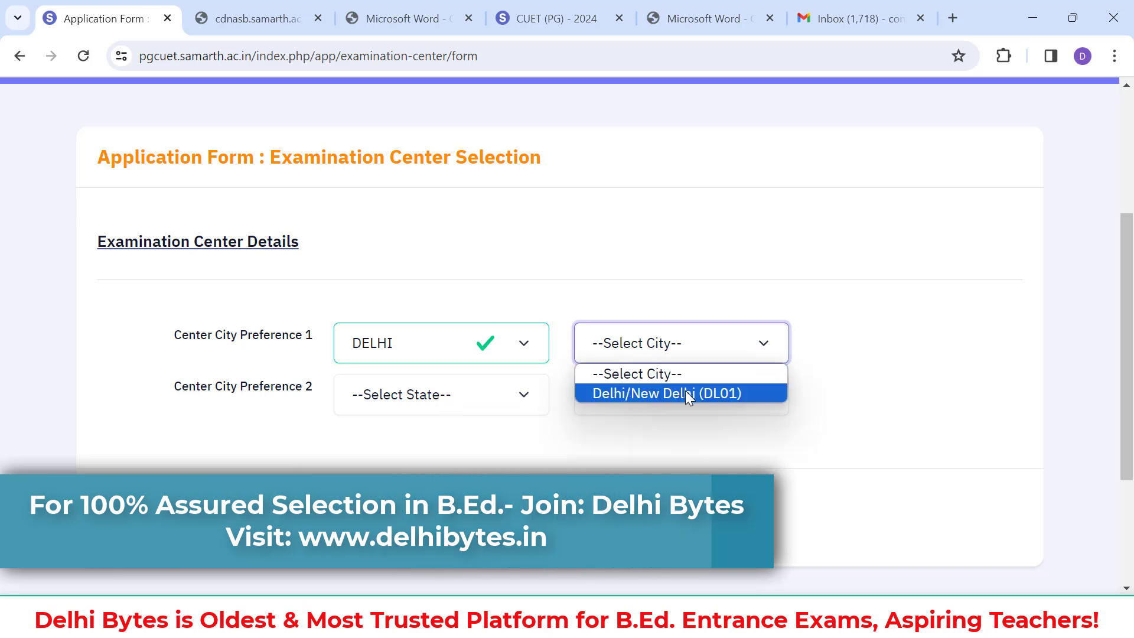
{"action": "left_click", "coordinate": [684, 391]}
Step: Set the second preference to UTTAR PRADESH – Ghaziabad (UP07) and save the centres
{"action": "left_click", "coordinate": [469, 393]}
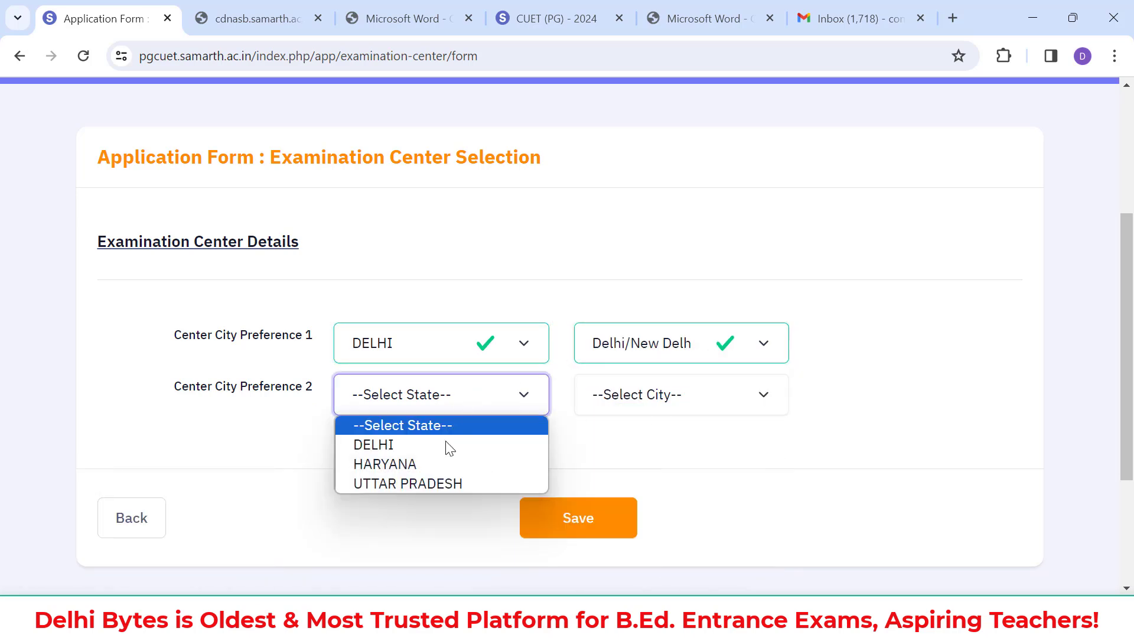
{"action": "left_click", "coordinate": [448, 484]}
{"action": "left_click", "coordinate": [665, 397]}
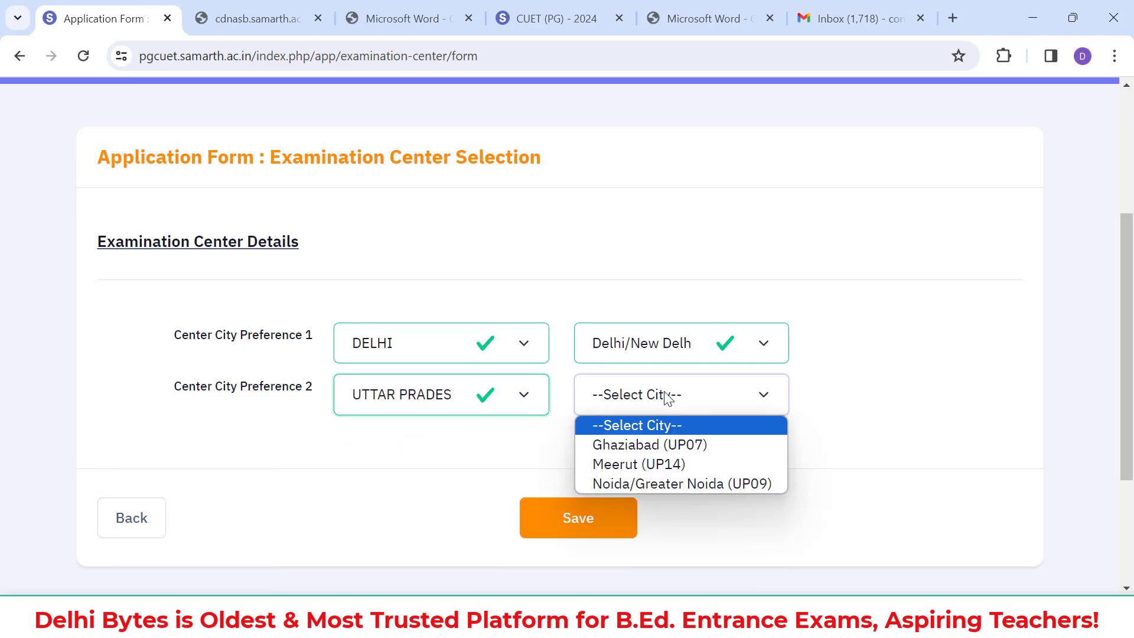
{"action": "left_click", "coordinate": [673, 445]}
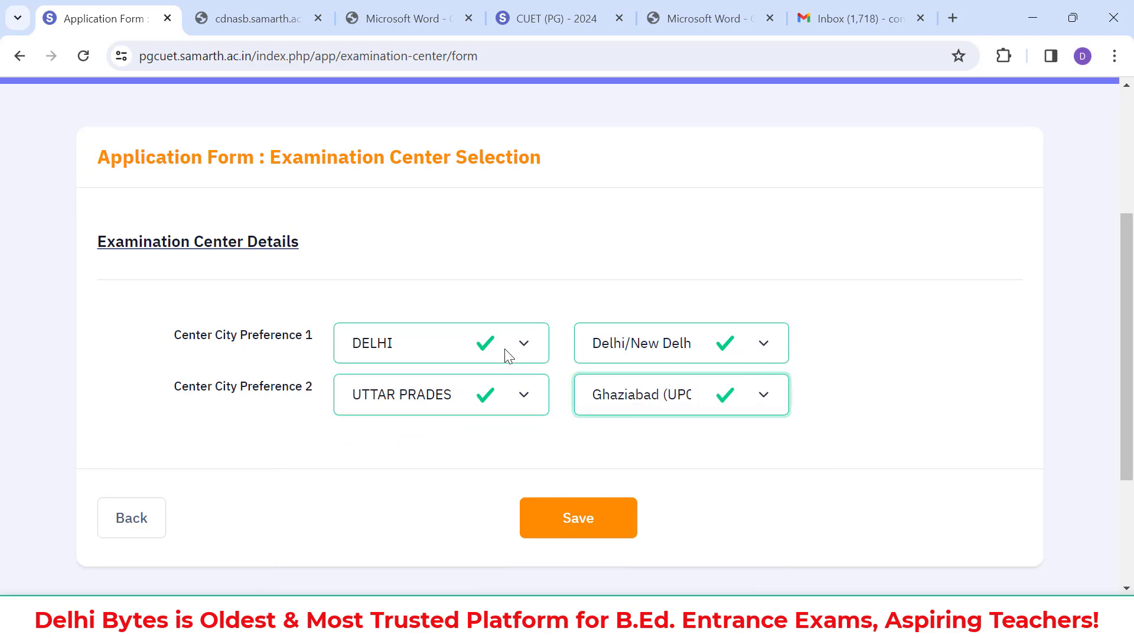
{"action": "left_click", "coordinate": [596, 520]}
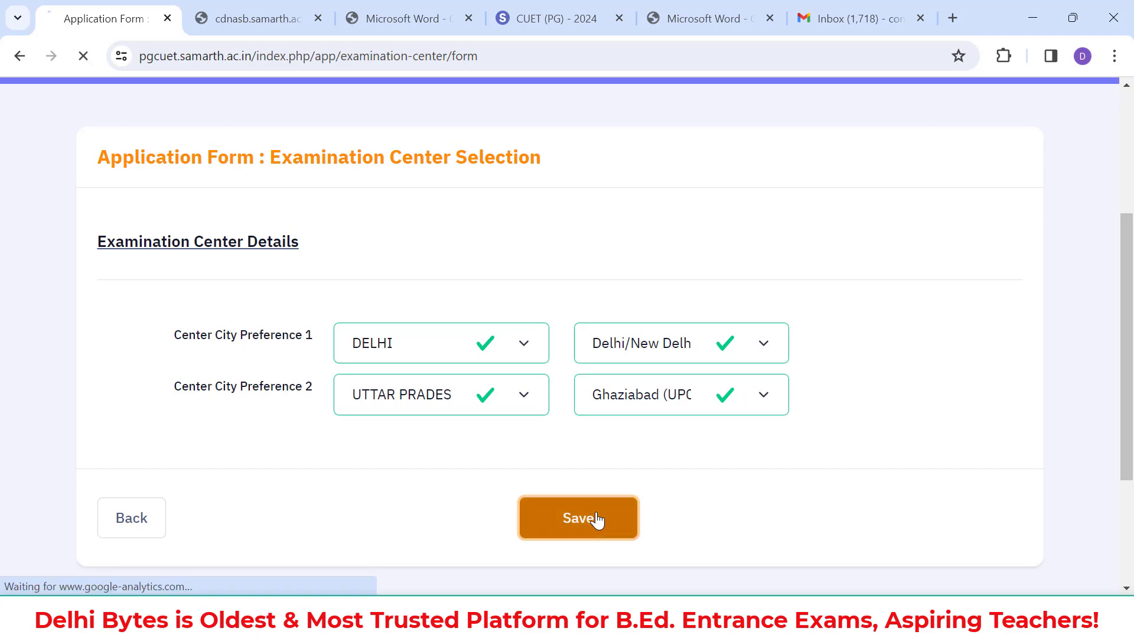
{"action": "scroll", "coordinate": [659, 464], "scroll_direction": "down", "scroll_amount": 5}
{"action": "scroll", "coordinate": [656, 458], "scroll_direction": "down", "scroll_amount": 2}
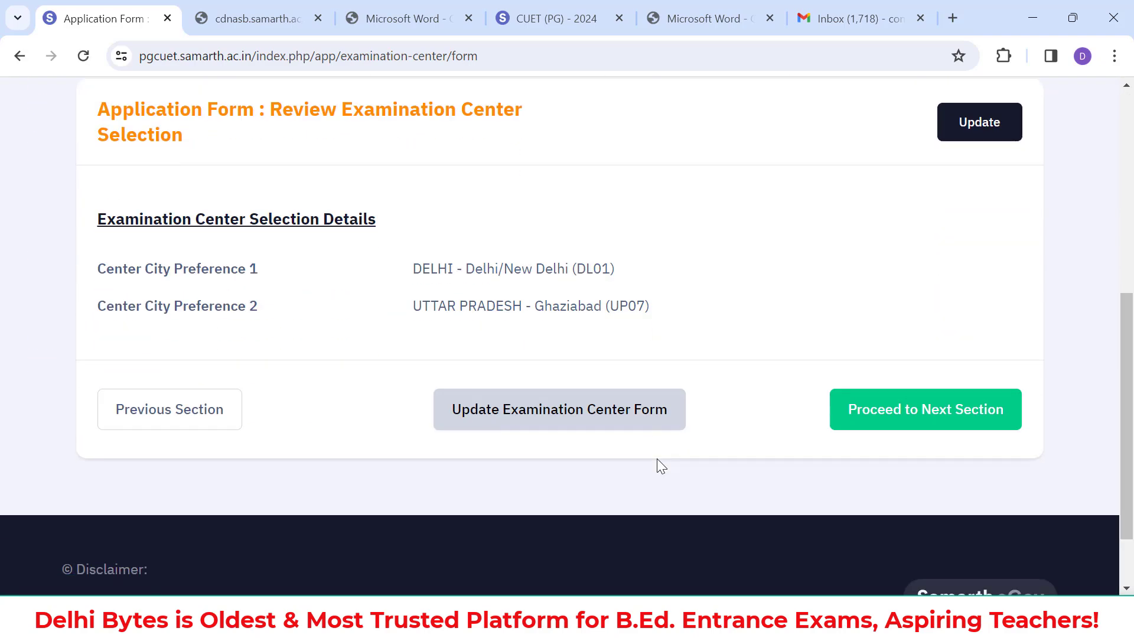
Step: Proceed to the University / Programme Selection section
{"action": "left_click", "coordinate": [961, 397]}
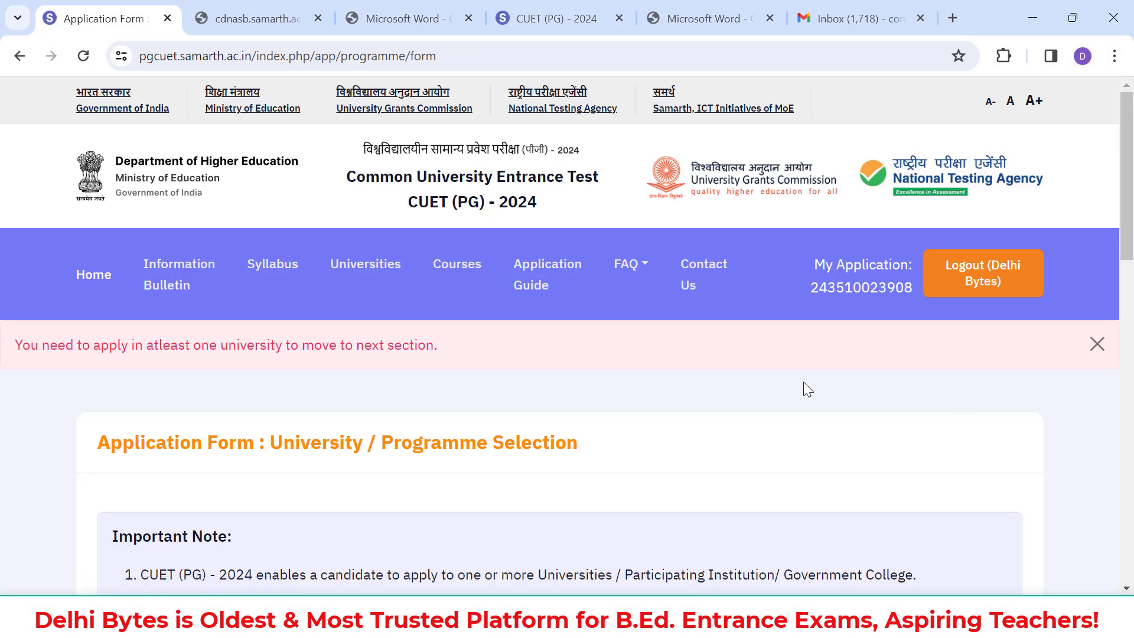
{"action": "scroll", "coordinate": [797, 384], "scroll_direction": "down", "scroll_amount": 7}
{"action": "scroll", "coordinate": [800, 388], "scroll_direction": "down", "scroll_amount": 1}
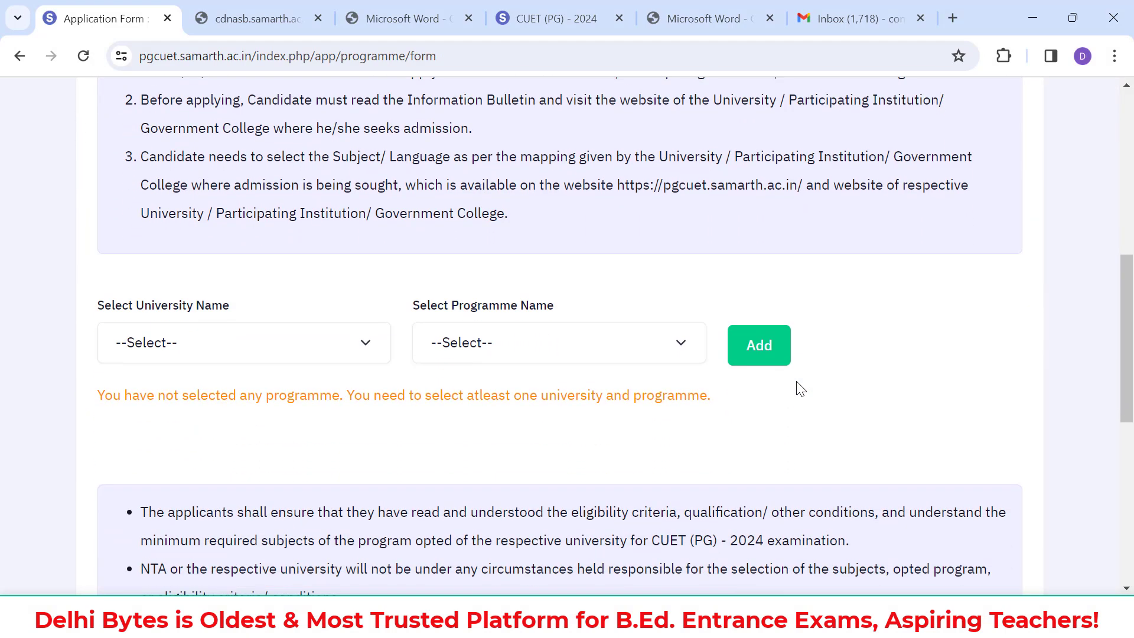
{"action": "scroll", "coordinate": [800, 387], "scroll_direction": "up", "scroll_amount": 4}
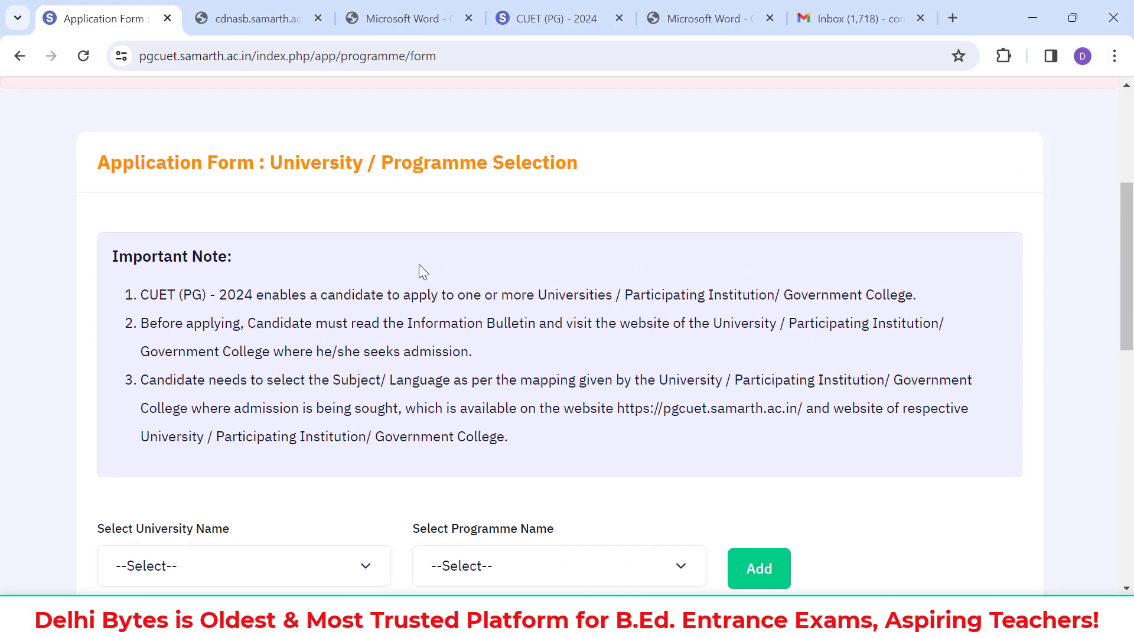
{"action": "scroll", "coordinate": [419, 264], "scroll_direction": "up", "scroll_amount": 1}
{"action": "scroll", "coordinate": [419, 264], "scroll_direction": "down", "scroll_amount": 6}
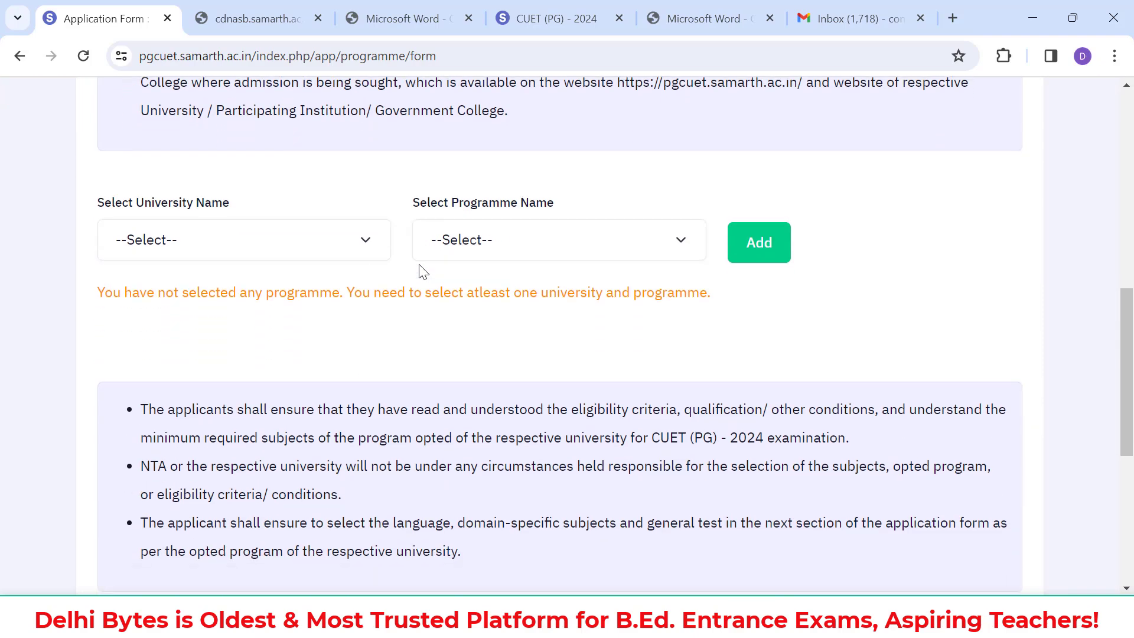
Step: Select UNIVERSITY OF DELHI in the Select University Name dropdown
{"action": "left_click", "coordinate": [306, 245]}
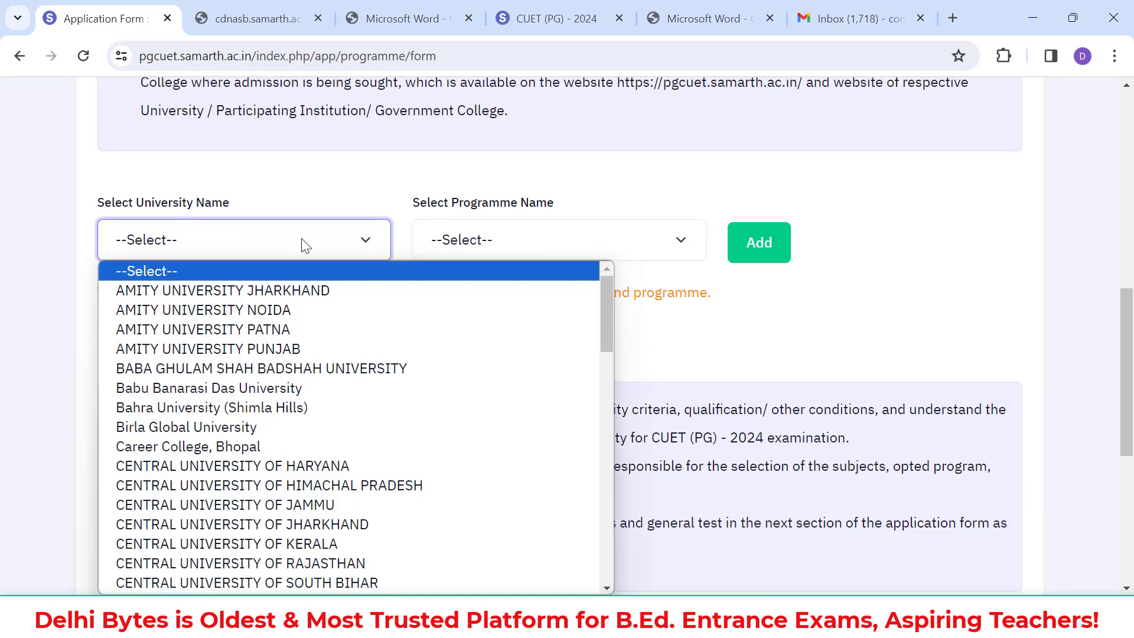
{"action": "left_click", "coordinate": [534, 167]}
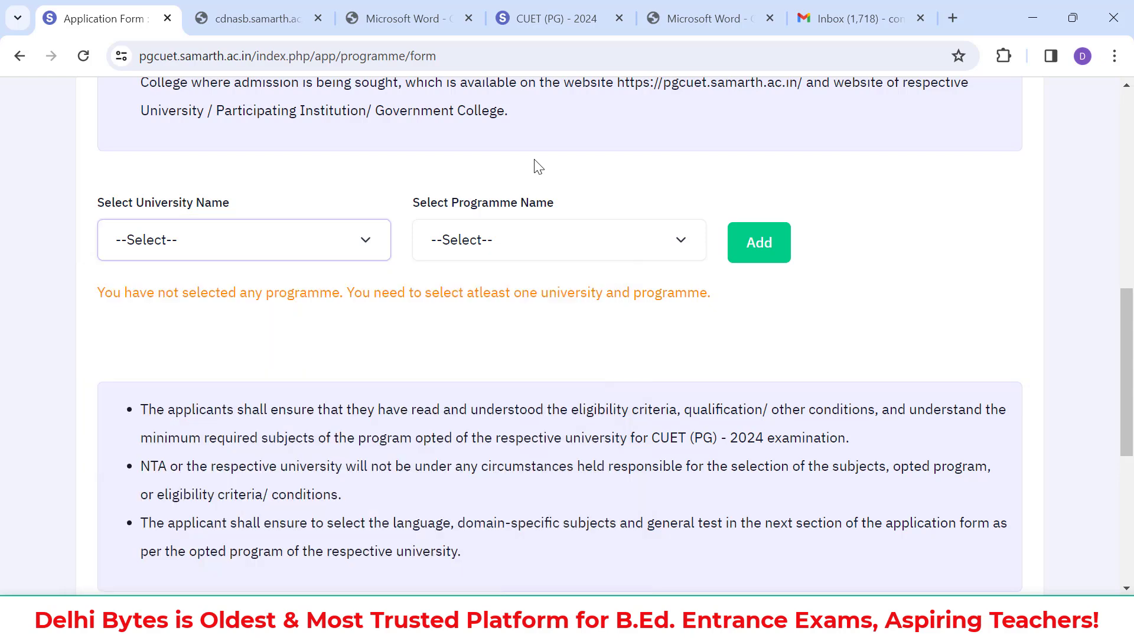
{"action": "scroll", "coordinate": [533, 162], "scroll_direction": "up", "scroll_amount": 3}
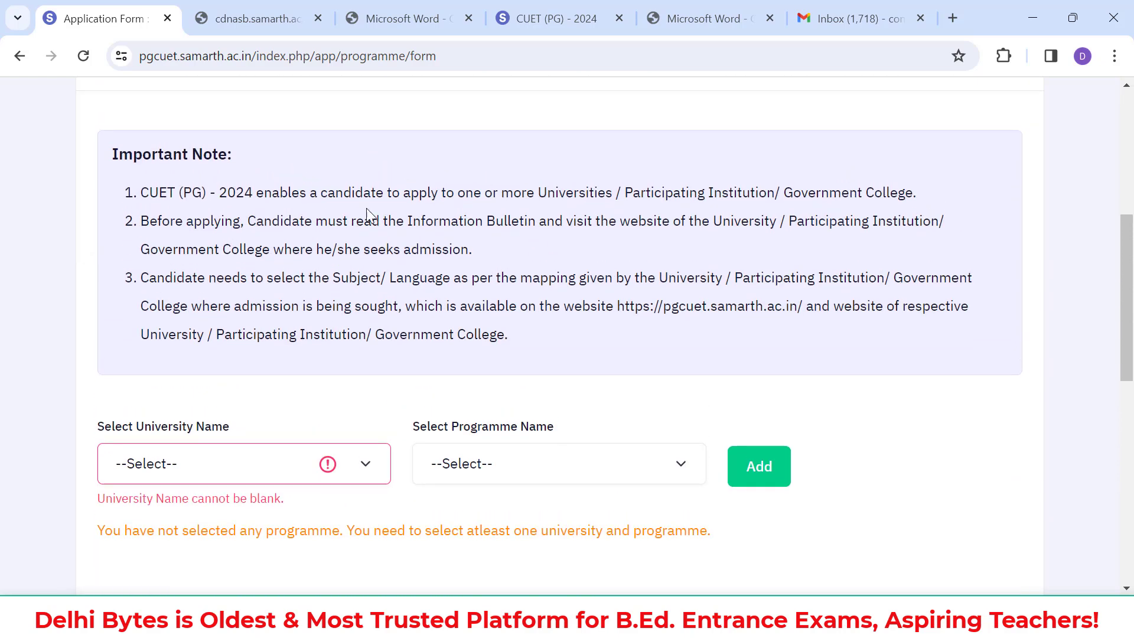
{"action": "scroll", "coordinate": [408, 213], "scroll_direction": "up", "scroll_amount": 1}
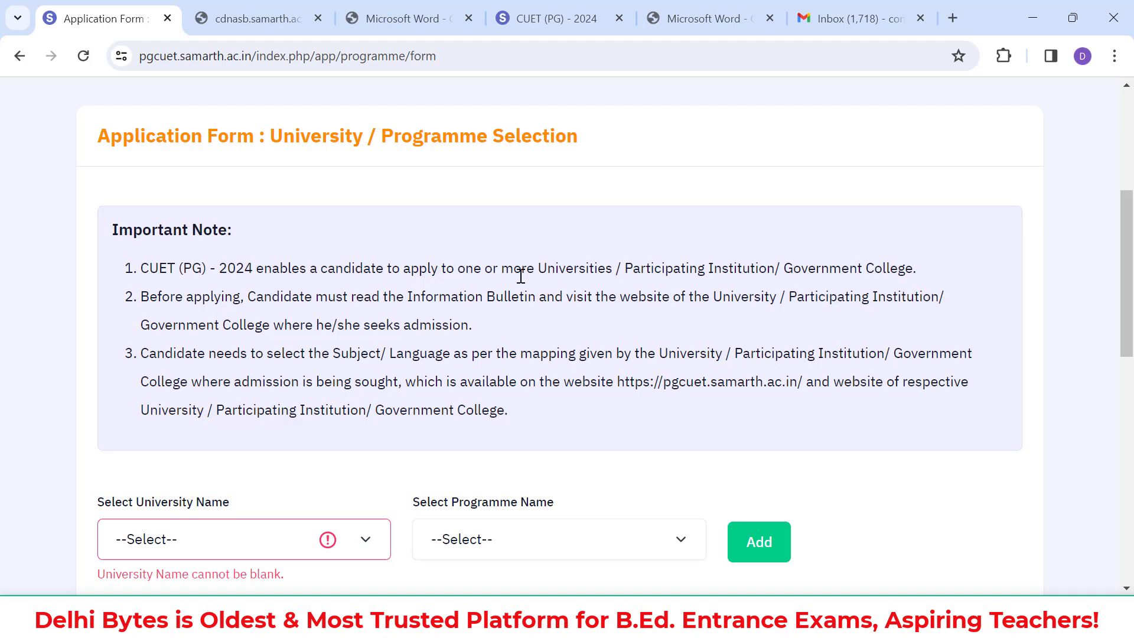
{"action": "scroll", "coordinate": [521, 276], "scroll_direction": "down", "scroll_amount": 10}
{"action": "scroll", "coordinate": [520, 276], "scroll_direction": "up", "scroll_amount": 8}
{"action": "left_click", "coordinate": [366, 336]}
{"action": "scroll", "coordinate": [370, 263], "scroll_direction": "down", "scroll_amount": 10}
{"action": "scroll", "coordinate": [372, 265], "scroll_direction": "down", "scroll_amount": 12}
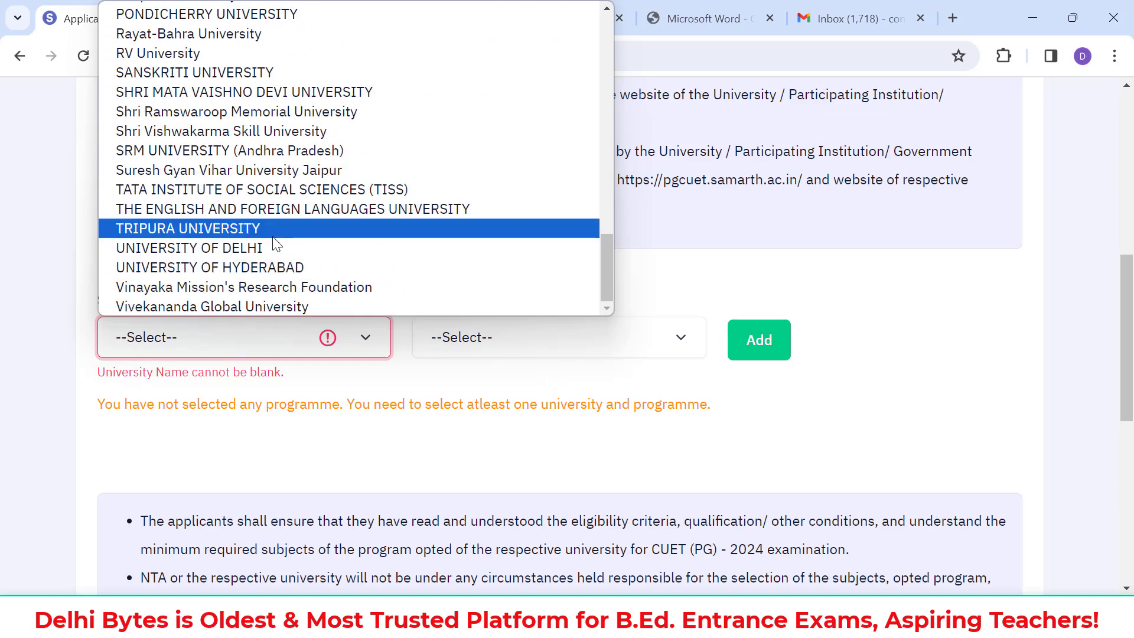
{"action": "left_click", "coordinate": [274, 247]}
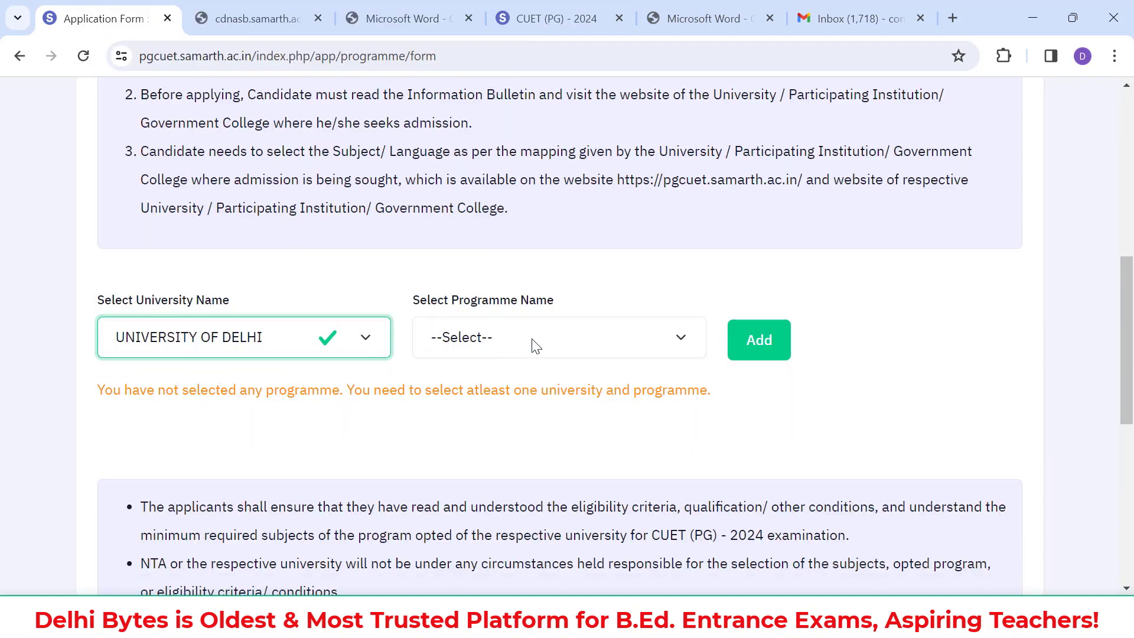
{"action": "left_click", "coordinate": [532, 338]}
{"action": "scroll", "coordinate": [614, 198], "scroll_direction": "down", "scroll_amount": 1}
{"action": "scroll", "coordinate": [614, 198], "scroll_direction": "down", "scroll_amount": 5}
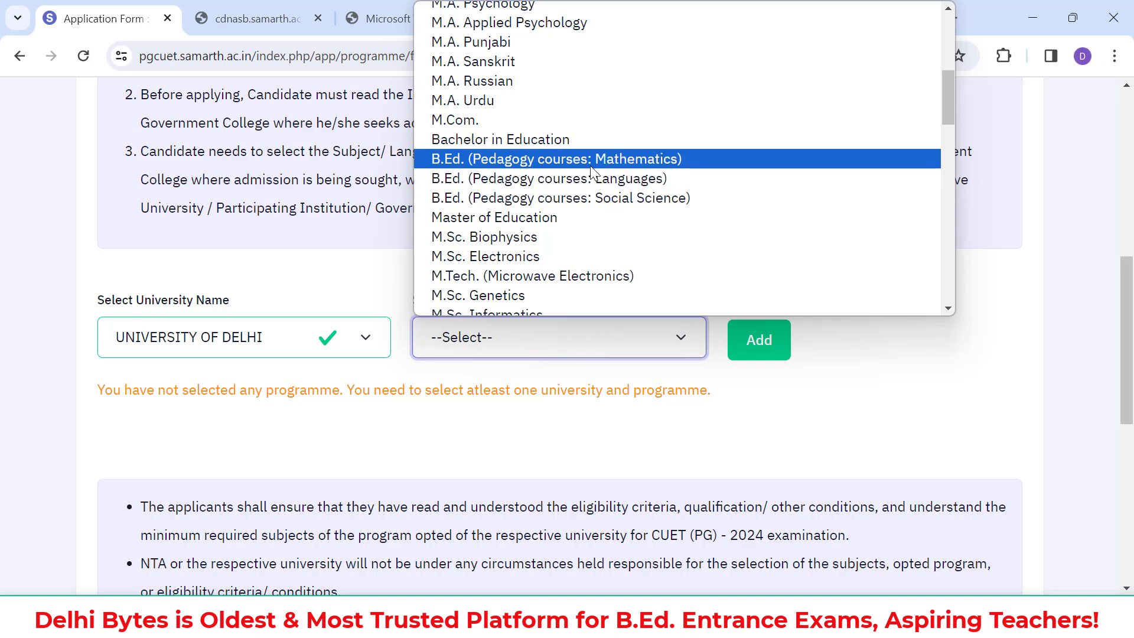
{"action": "scroll", "coordinate": [592, 171], "scroll_direction": "down", "scroll_amount": 1}
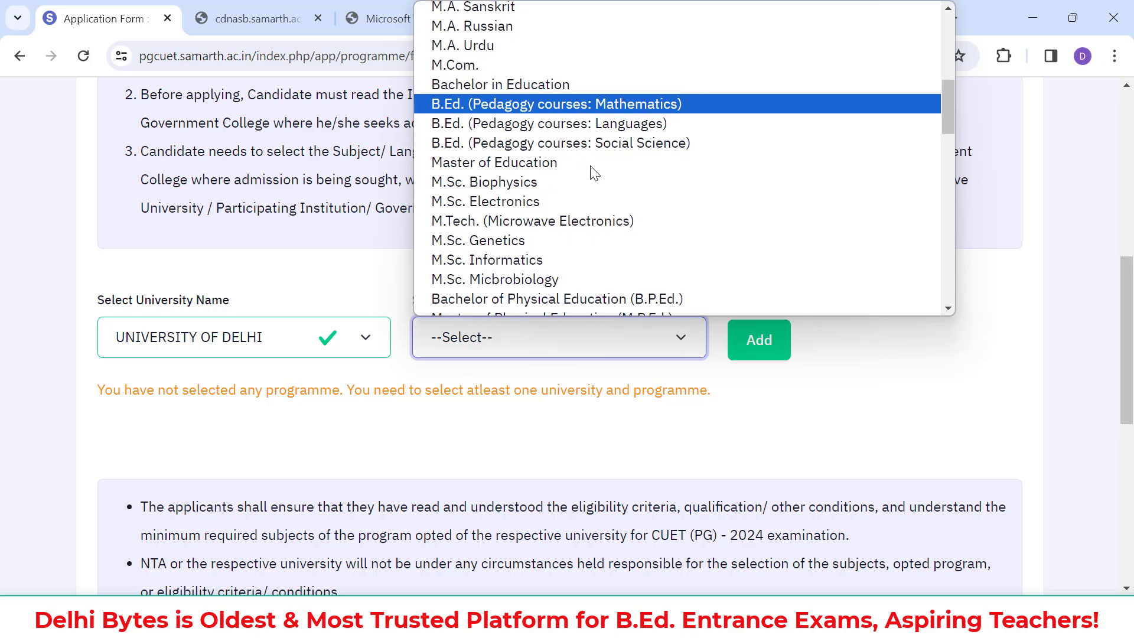
{"action": "scroll", "coordinate": [594, 172], "scroll_direction": "up", "scroll_amount": 1}
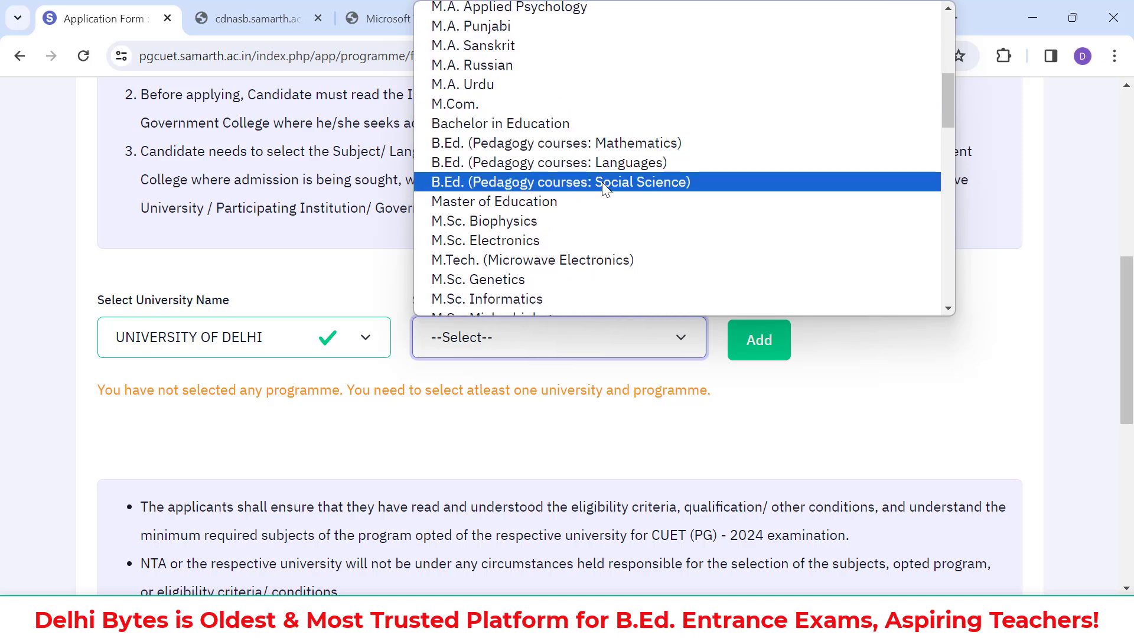
{"action": "scroll", "coordinate": [502, 126], "scroll_direction": "down", "scroll_amount": 2}
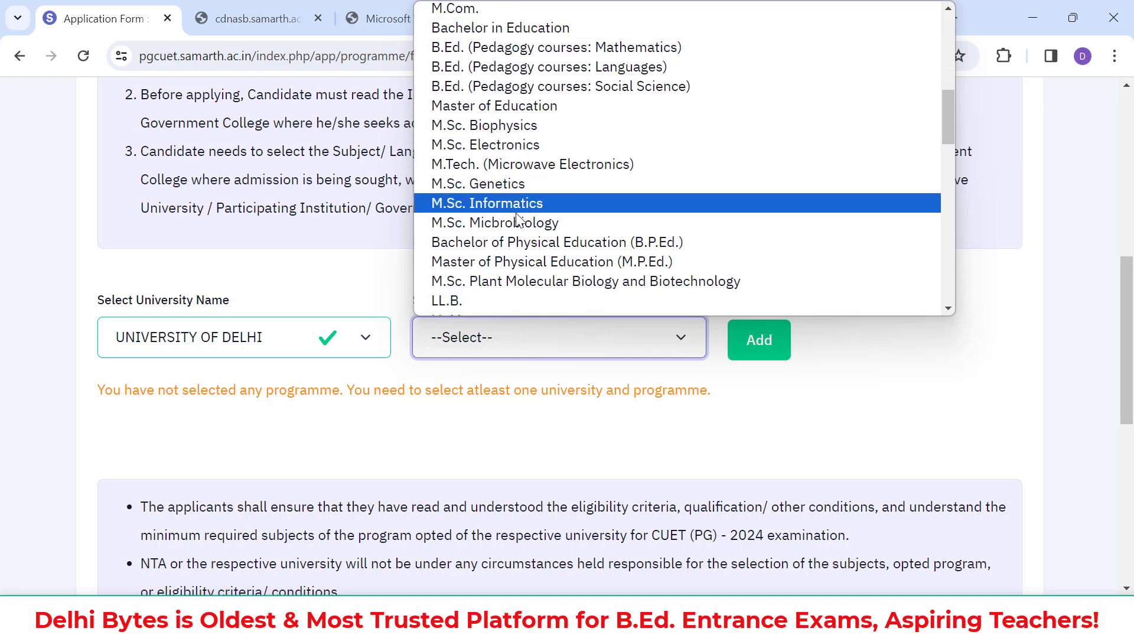
{"action": "scroll", "coordinate": [519, 251], "scroll_direction": "down", "scroll_amount": 2}
{"action": "scroll", "coordinate": [529, 258], "scroll_direction": "down", "scroll_amount": 3}
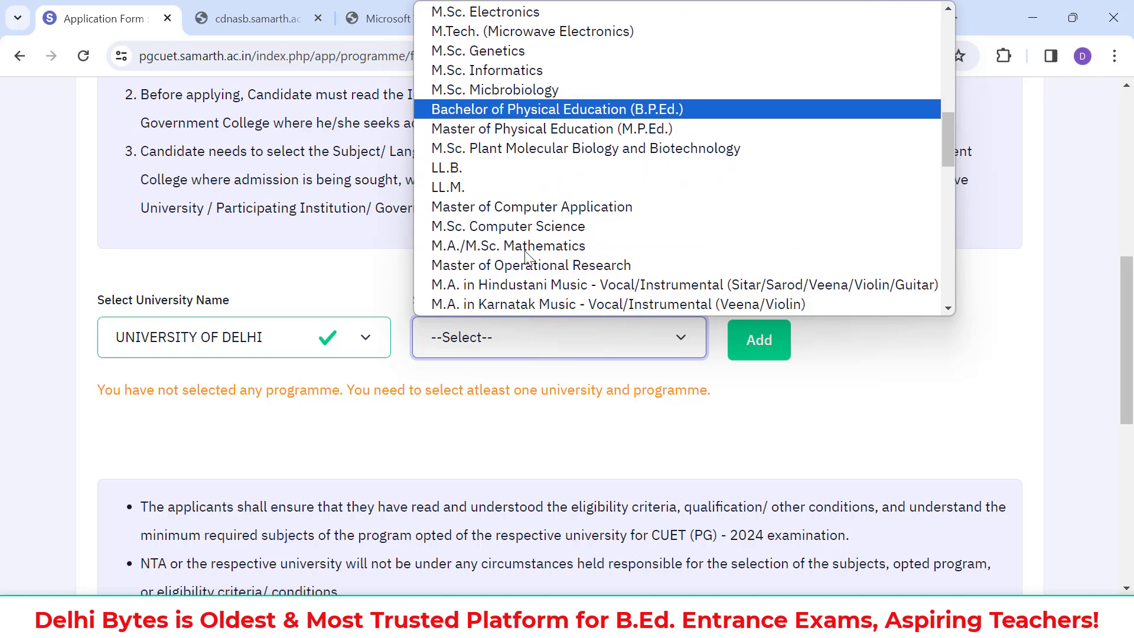
{"action": "scroll", "coordinate": [528, 258], "scroll_direction": "down", "scroll_amount": 1}
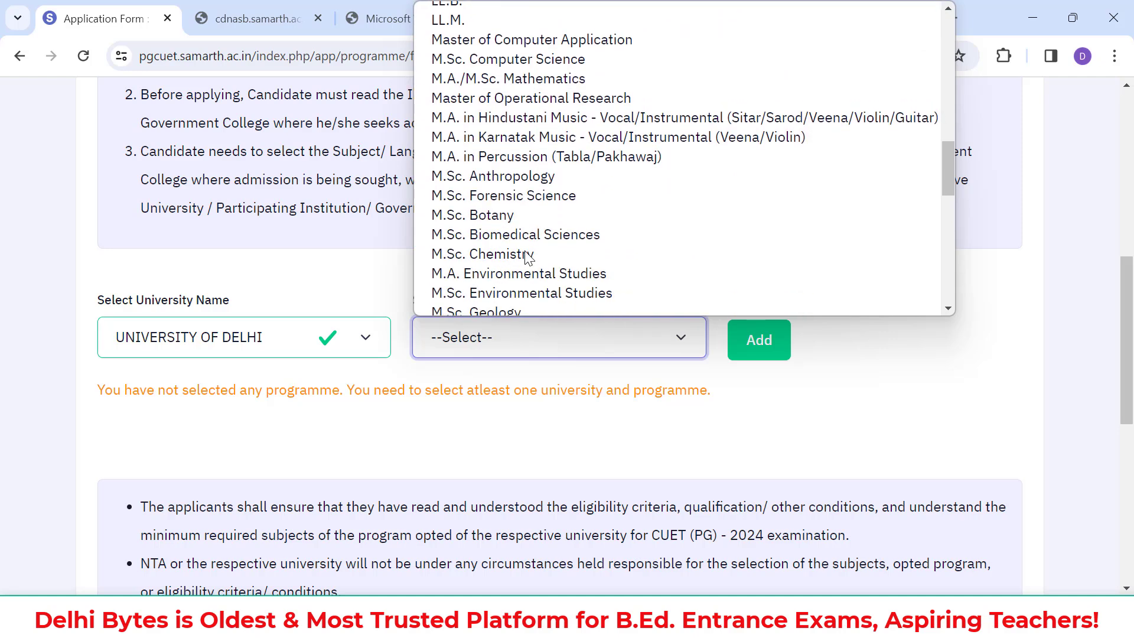
{"action": "scroll", "coordinate": [528, 258], "scroll_direction": "down", "scroll_amount": 2}
{"action": "scroll", "coordinate": [529, 258], "scroll_direction": "down", "scroll_amount": 3}
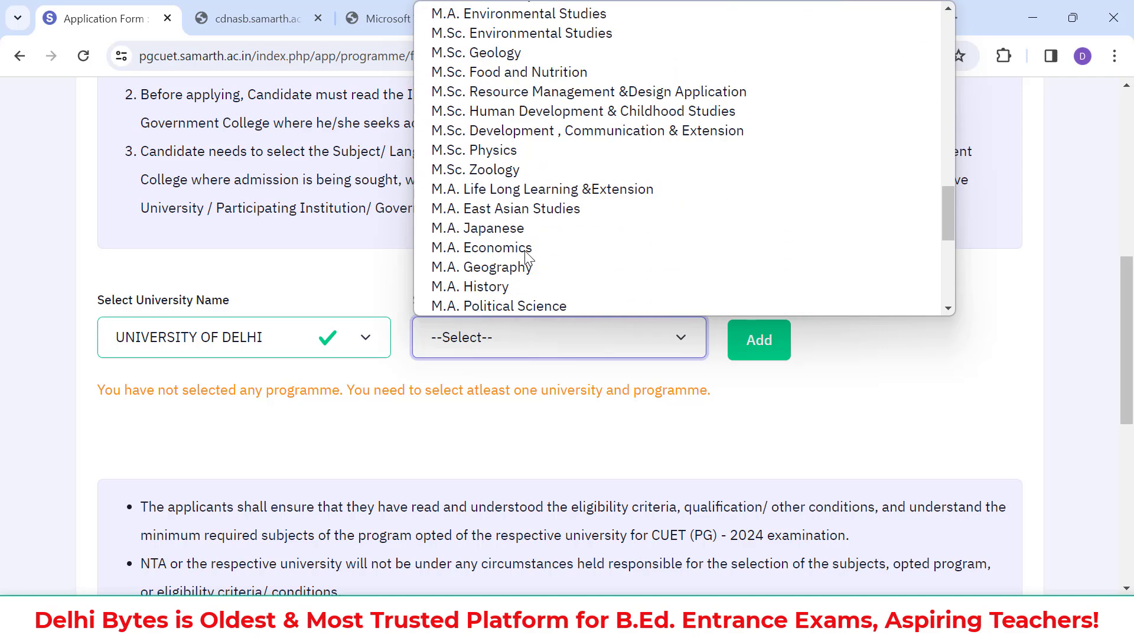
{"action": "scroll", "coordinate": [529, 258], "scroll_direction": "down", "scroll_amount": 3}
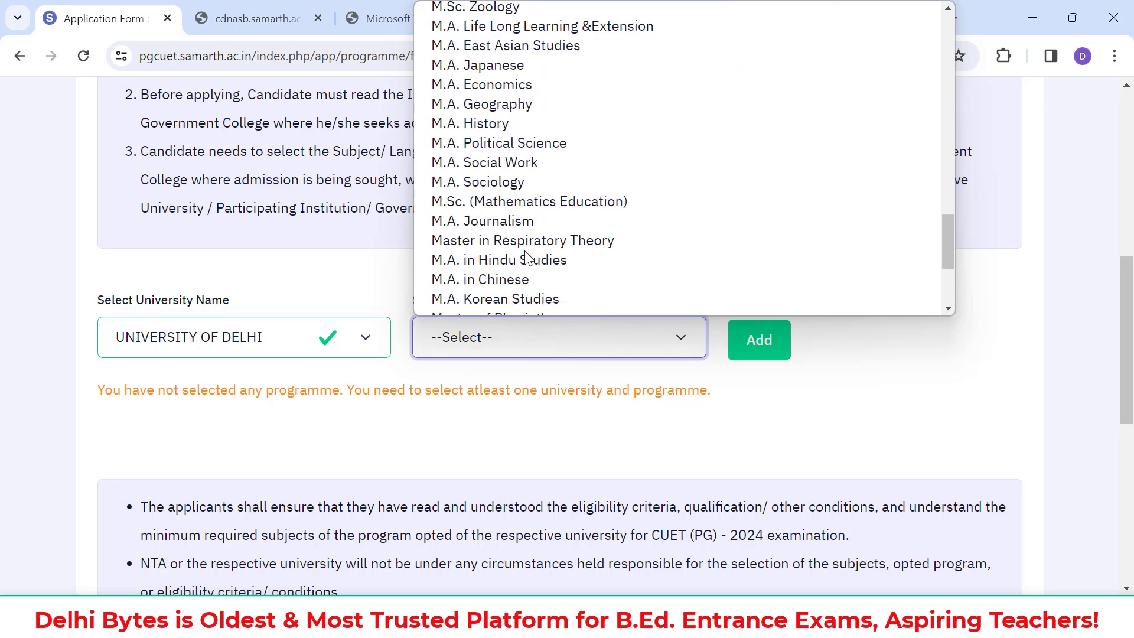
{"action": "scroll", "coordinate": [528, 258], "scroll_direction": "down", "scroll_amount": 3}
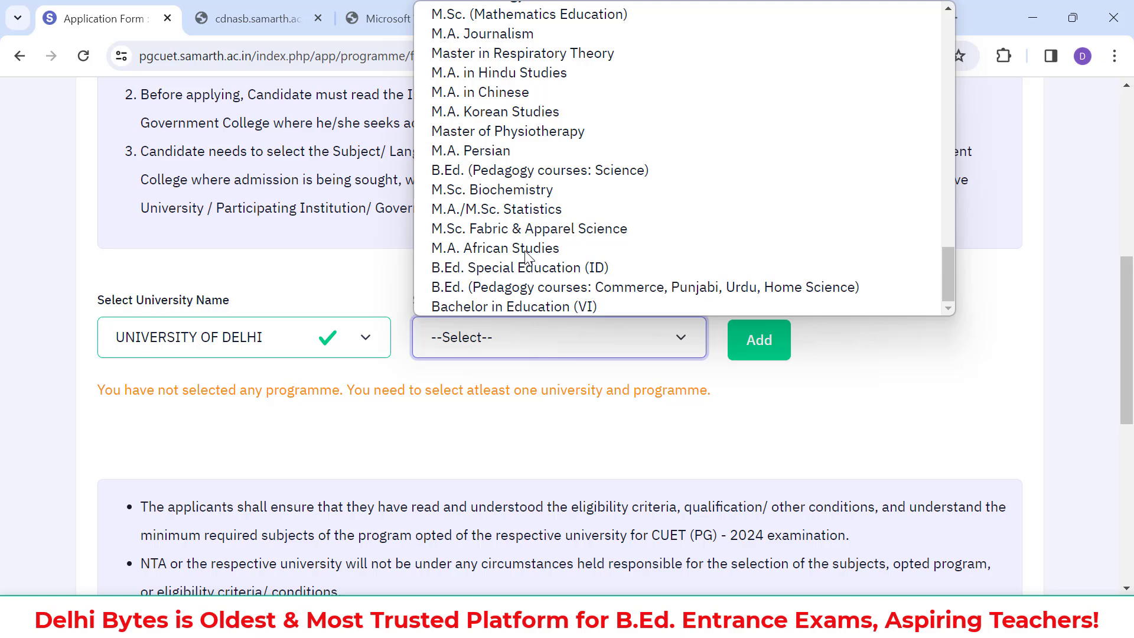
{"action": "scroll", "coordinate": [527, 257], "scroll_direction": "up", "scroll_amount": 20}
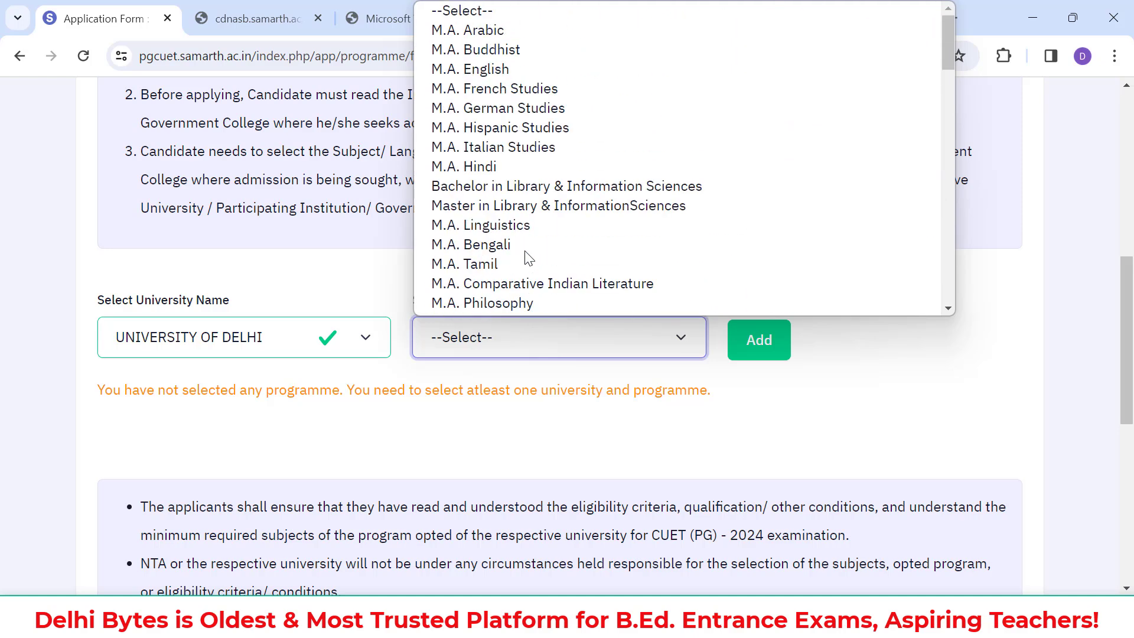
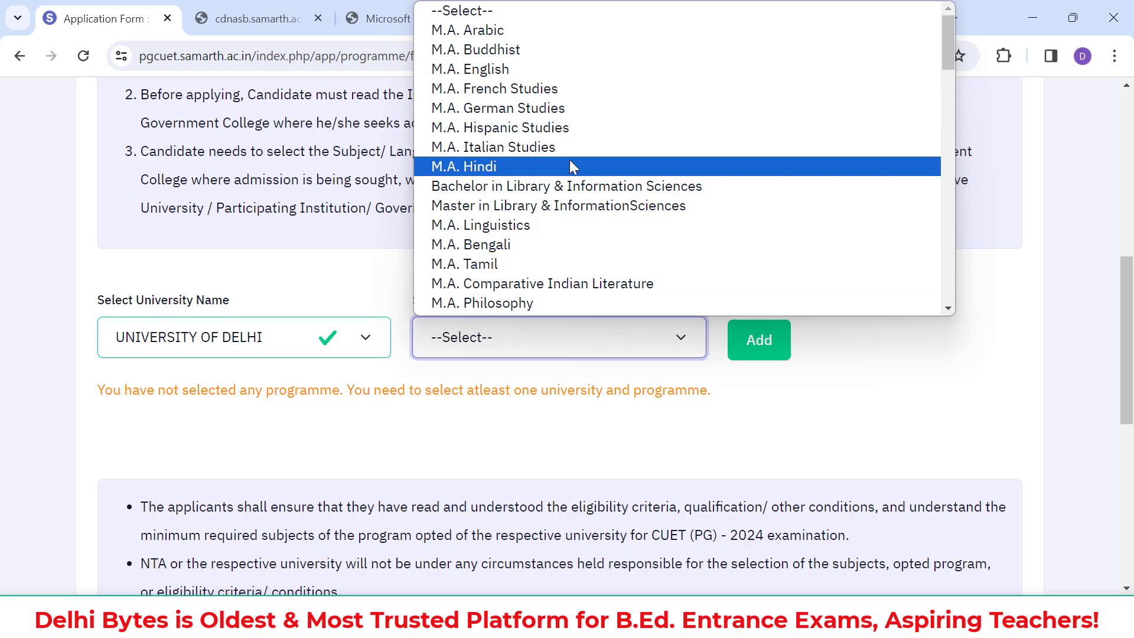
Step: Pick B.Ed. (Pedagogy courses: Social Science) from the University of Delhi programme list
{"action": "scroll", "coordinate": [569, 160], "scroll_direction": "down", "scroll_amount": 1}
{"action": "scroll", "coordinate": [570, 160], "scroll_direction": "up", "scroll_amount": 1}
{"action": "scroll", "coordinate": [570, 159], "scroll_direction": "down", "scroll_amount": 4}
{"action": "scroll", "coordinate": [570, 162], "scroll_direction": "down", "scroll_amount": 1}
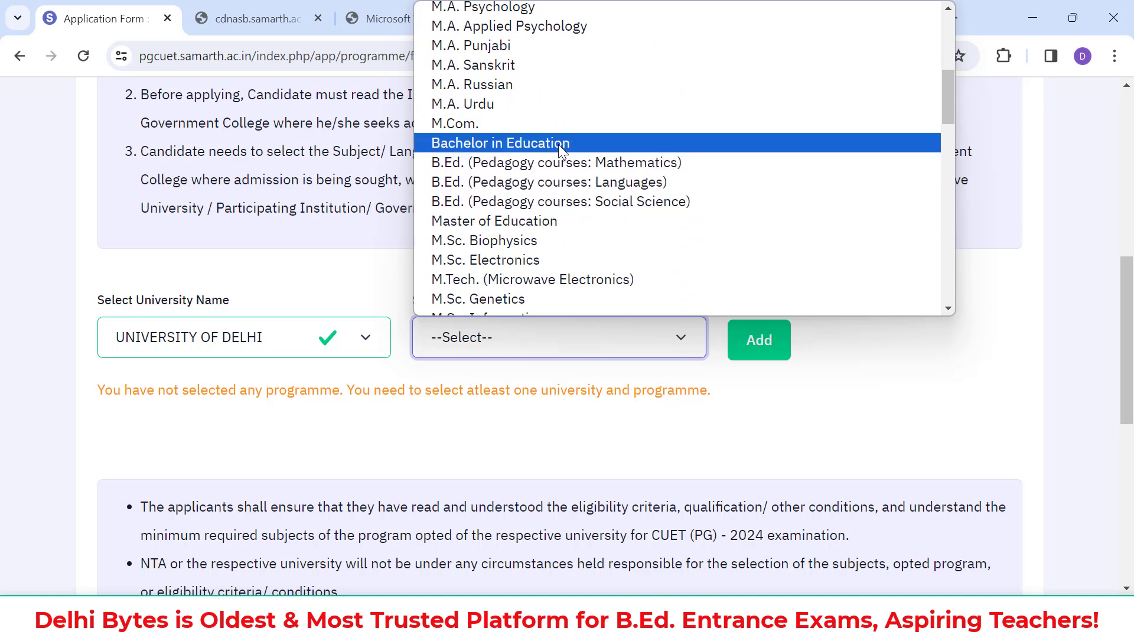
{"action": "scroll", "coordinate": [558, 144], "scroll_direction": "down", "scroll_amount": 4}
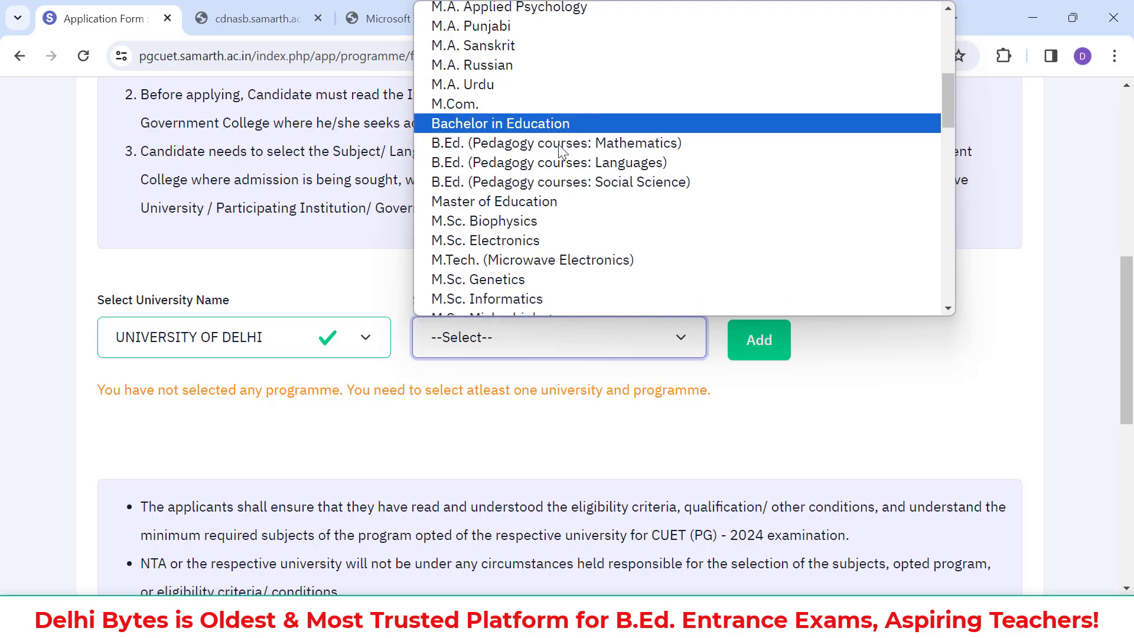
{"action": "scroll", "coordinate": [561, 150], "scroll_direction": "up", "scroll_amount": 3}
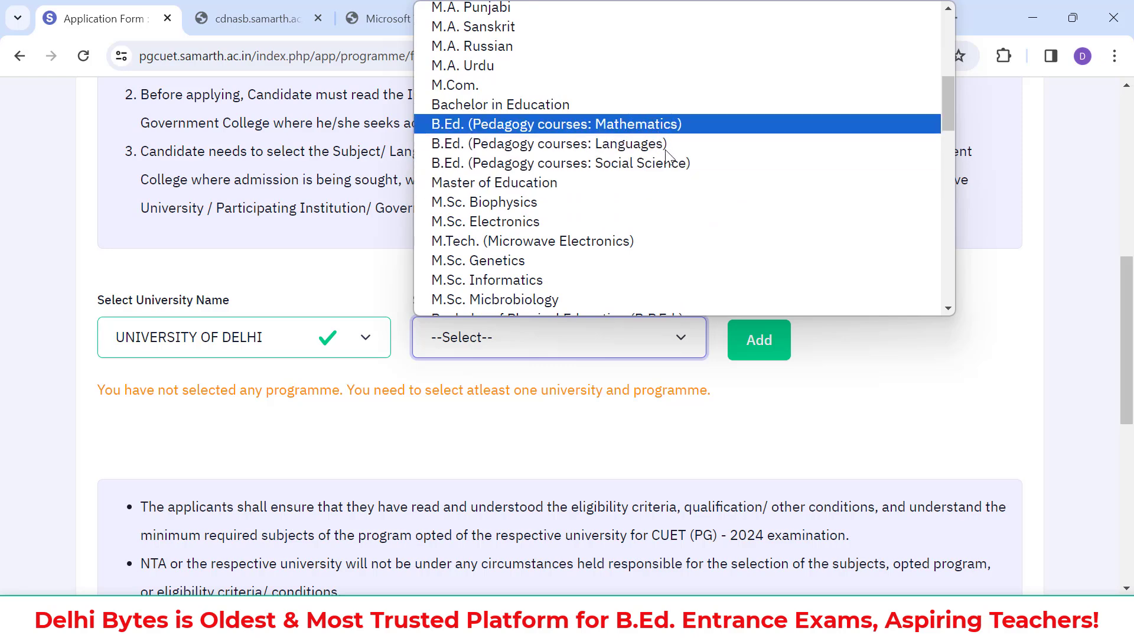
{"action": "scroll", "coordinate": [670, 166], "scroll_direction": "down", "scroll_amount": 15}
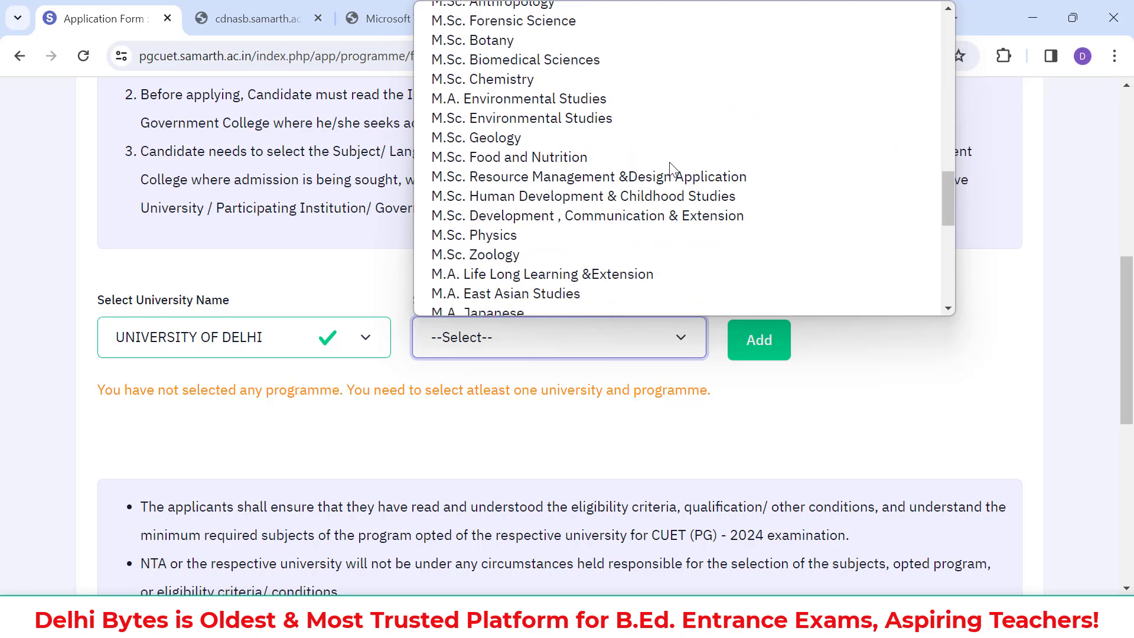
{"action": "scroll", "coordinate": [673, 170], "scroll_direction": "down", "scroll_amount": 1}
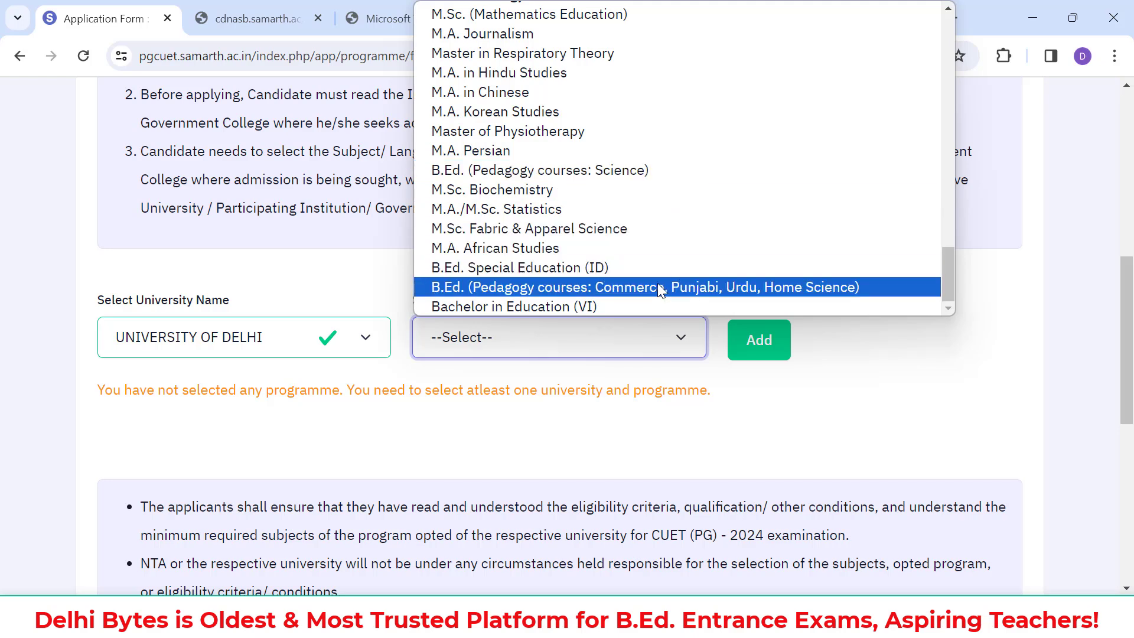
{"action": "scroll", "coordinate": [659, 289], "scroll_direction": "up", "scroll_amount": 4}
{"action": "scroll", "coordinate": [661, 290], "scroll_direction": "up", "scroll_amount": 8}
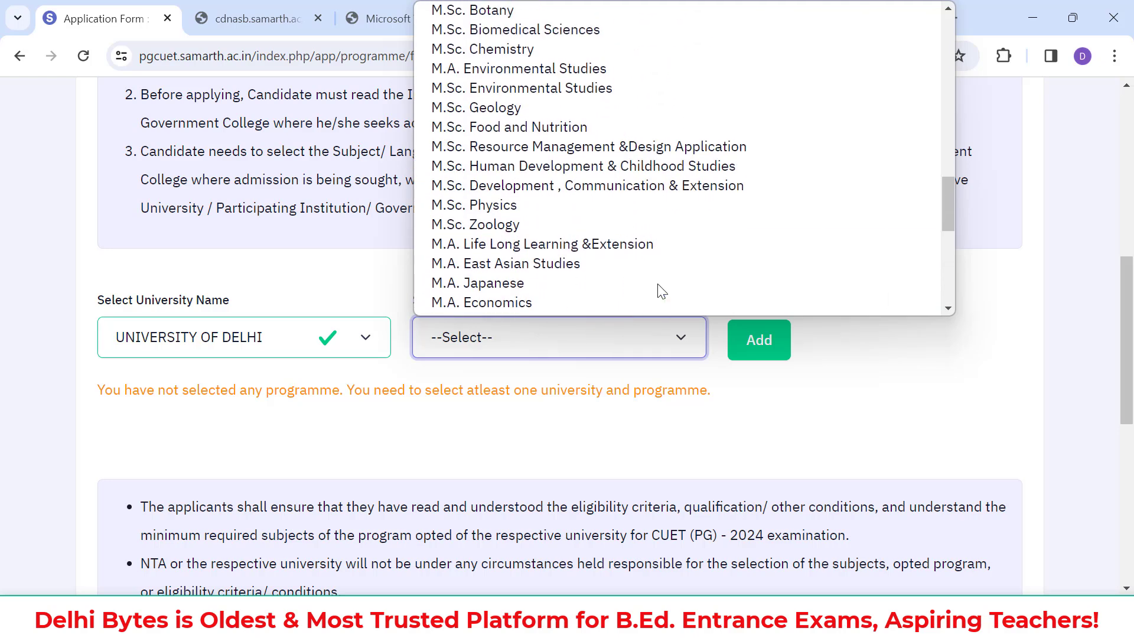
{"action": "scroll", "coordinate": [661, 291], "scroll_direction": "up", "scroll_amount": 4}
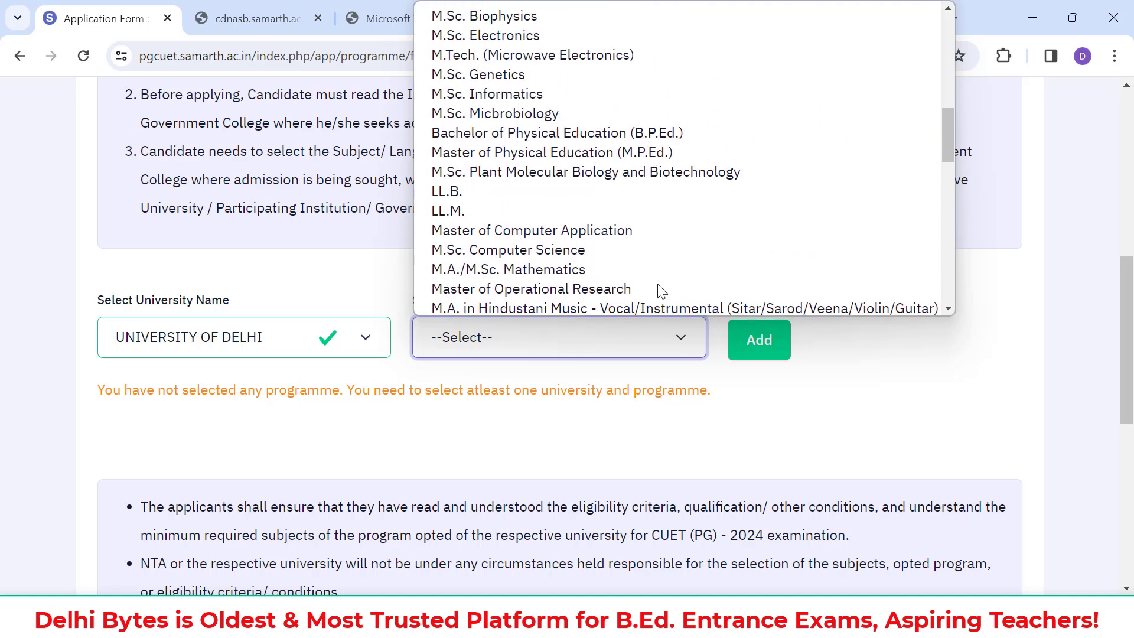
{"action": "scroll", "coordinate": [587, 127], "scroll_direction": "up", "scroll_amount": 1}
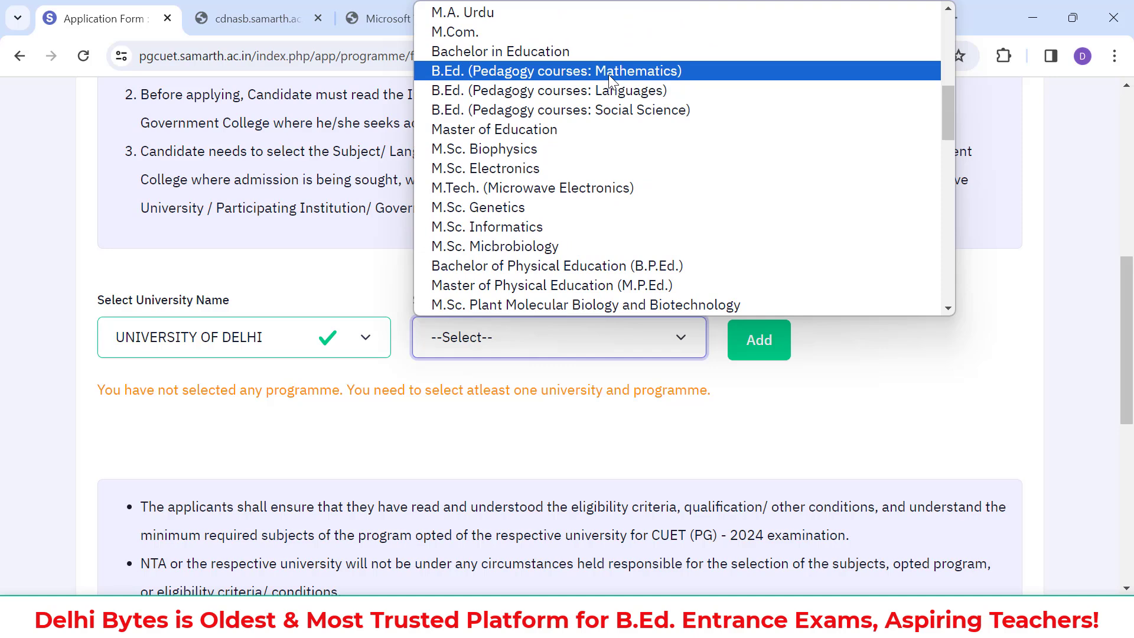
{"action": "scroll", "coordinate": [608, 75], "scroll_direction": "up", "scroll_amount": 2}
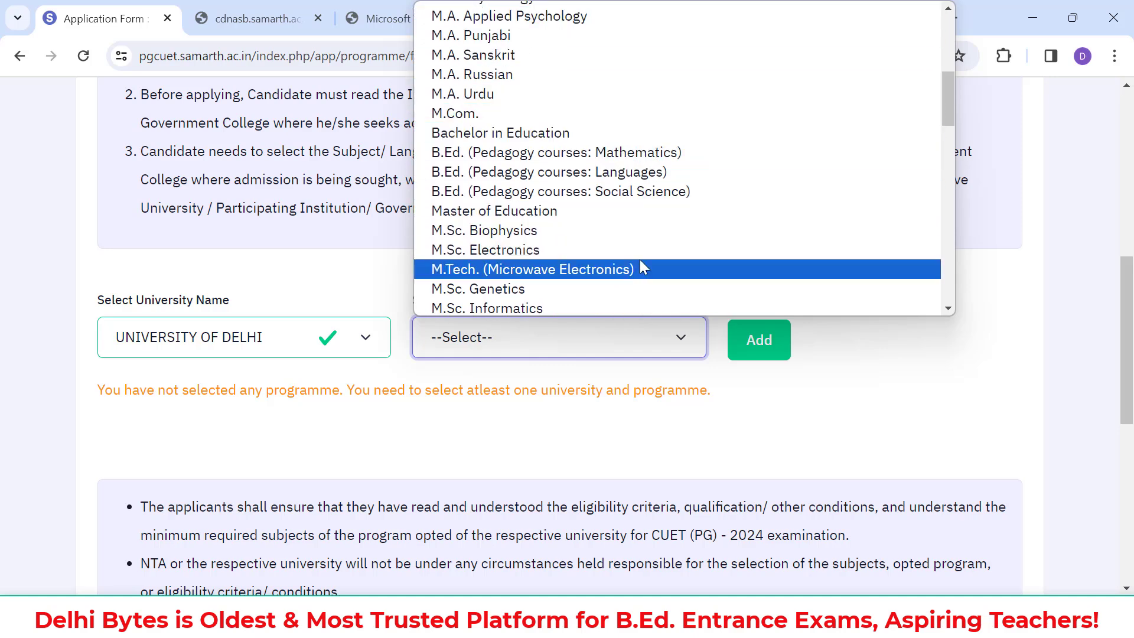
{"action": "scroll", "coordinate": [639, 263], "scroll_direction": "down", "scroll_amount": 15}
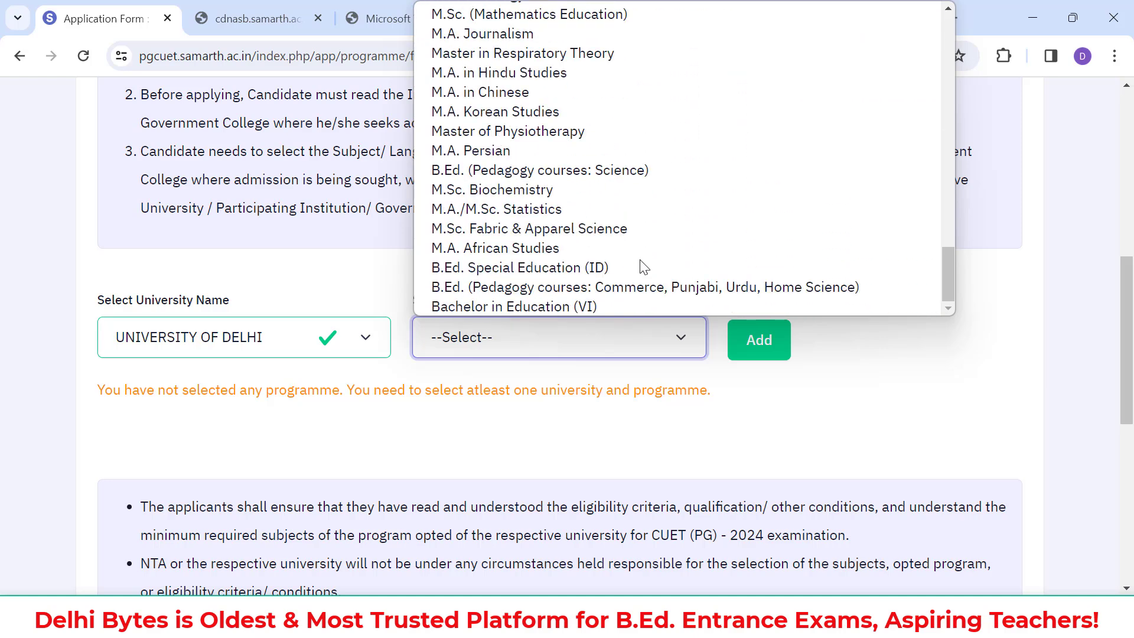
{"action": "scroll", "coordinate": [644, 267], "scroll_direction": "up", "scroll_amount": 15}
{"action": "scroll", "coordinate": [642, 264], "scroll_direction": "up", "scroll_amount": 5}
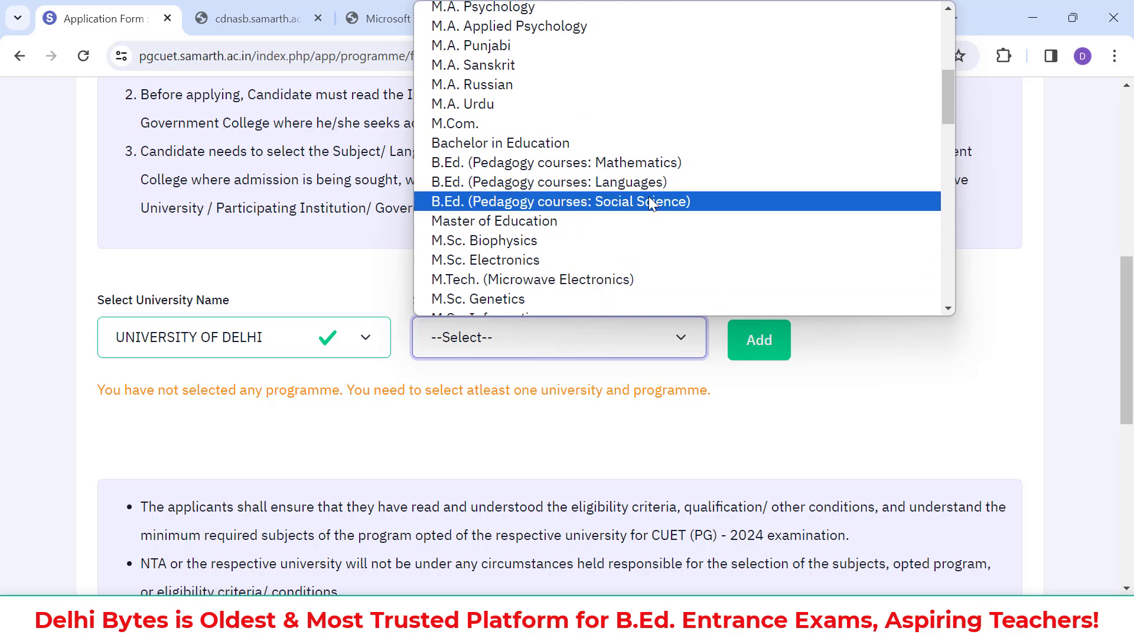
{"action": "left_click", "coordinate": [648, 202]}
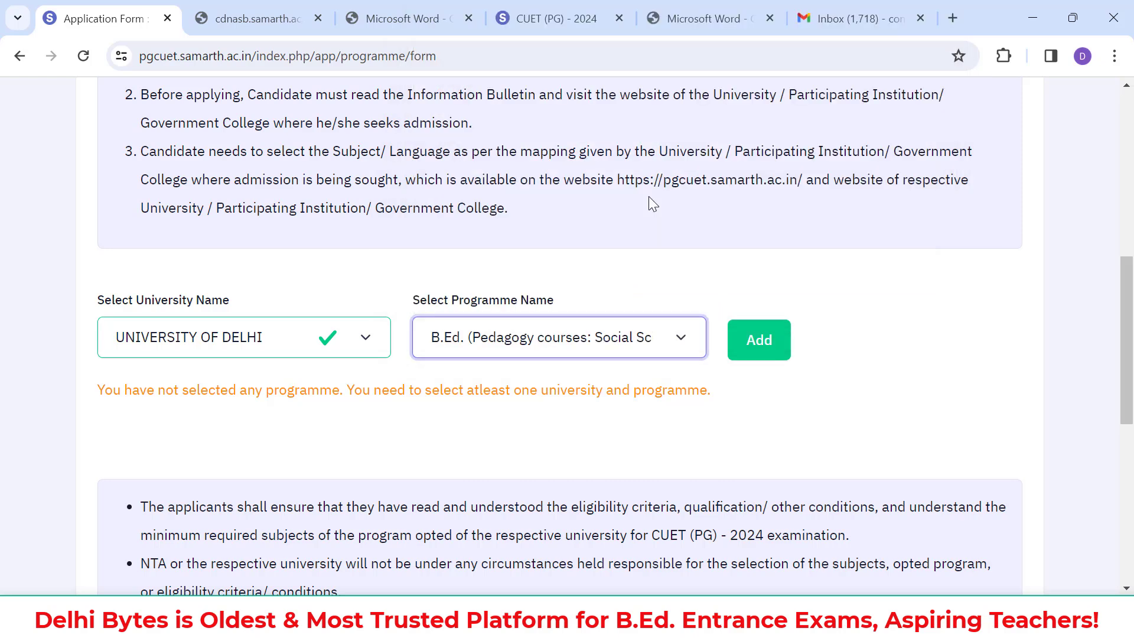
Step: Add University of Delhi's B.Ed. Social Science programme (paper COQP04) to the selected programmes
{"action": "left_click", "coordinate": [752, 346]}
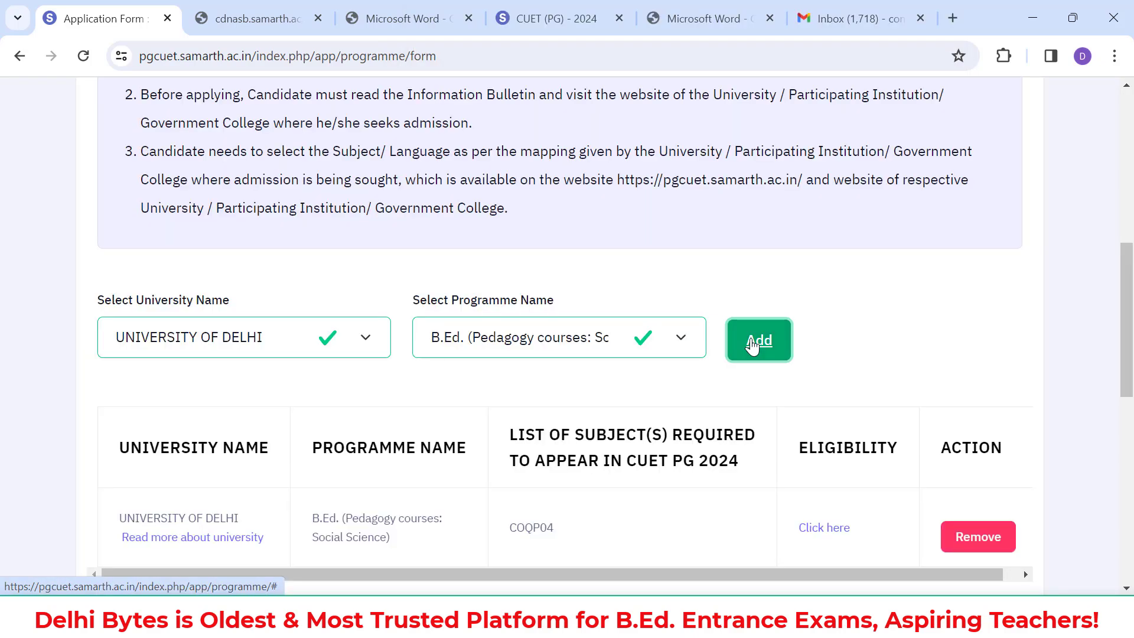
{"action": "scroll", "coordinate": [735, 357], "scroll_direction": "down", "scroll_amount": 3}
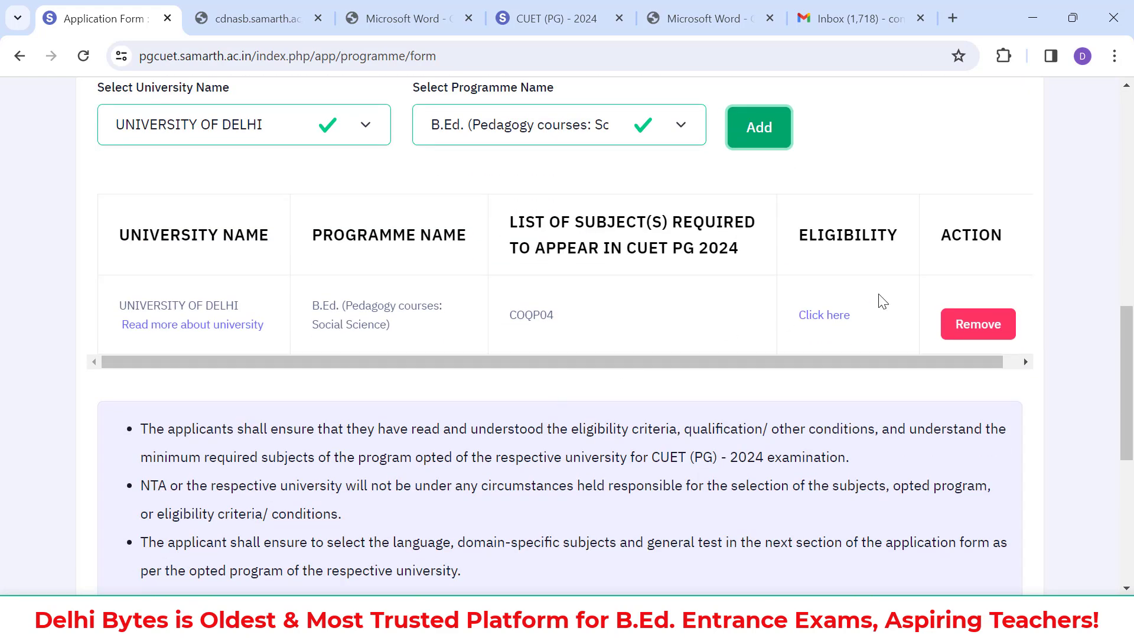
{"action": "scroll", "coordinate": [614, 278], "scroll_direction": "up", "scroll_amount": 2}
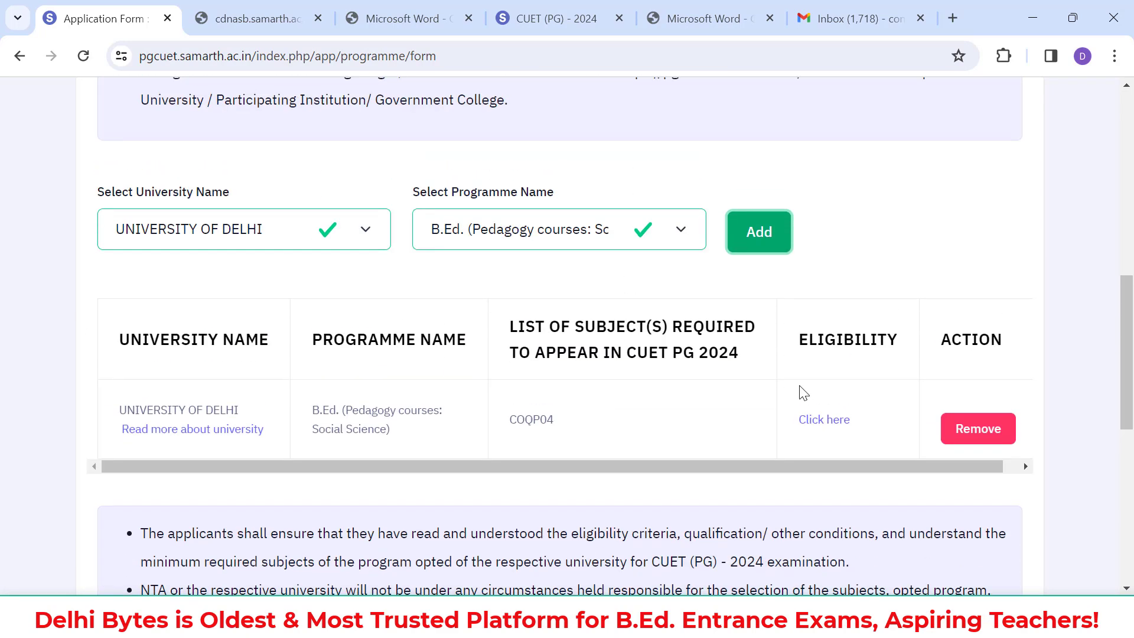
Step: Check the programme's eligibility criteria in a new tab, then return to the Application Form
{"action": "left_click", "coordinate": [1010, 467]}
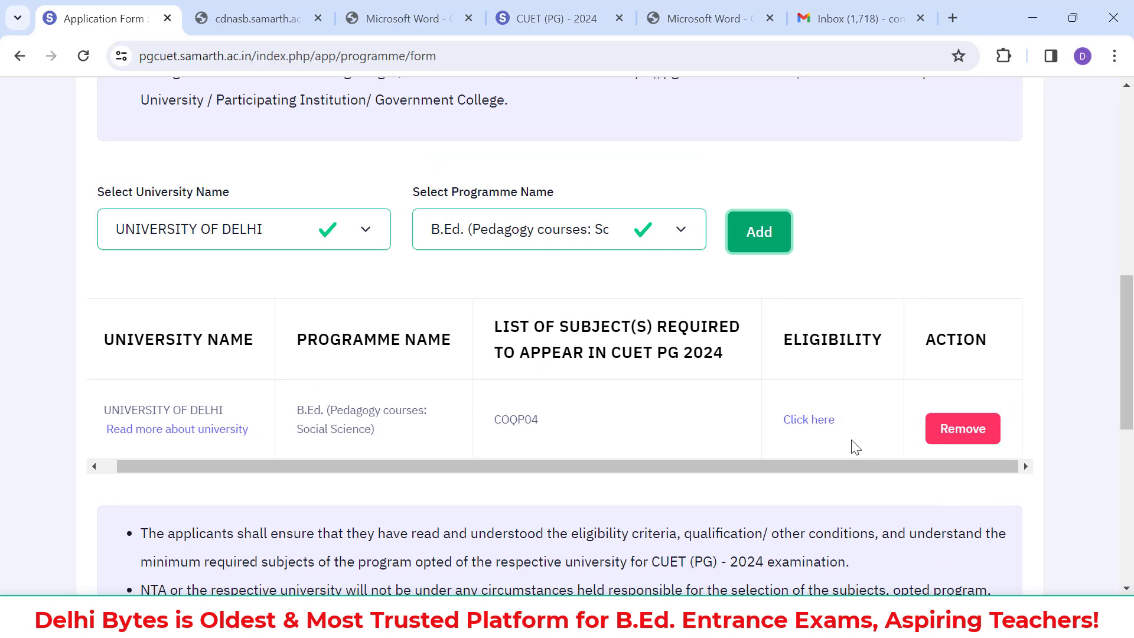
{"action": "left_click", "coordinate": [817, 421]}
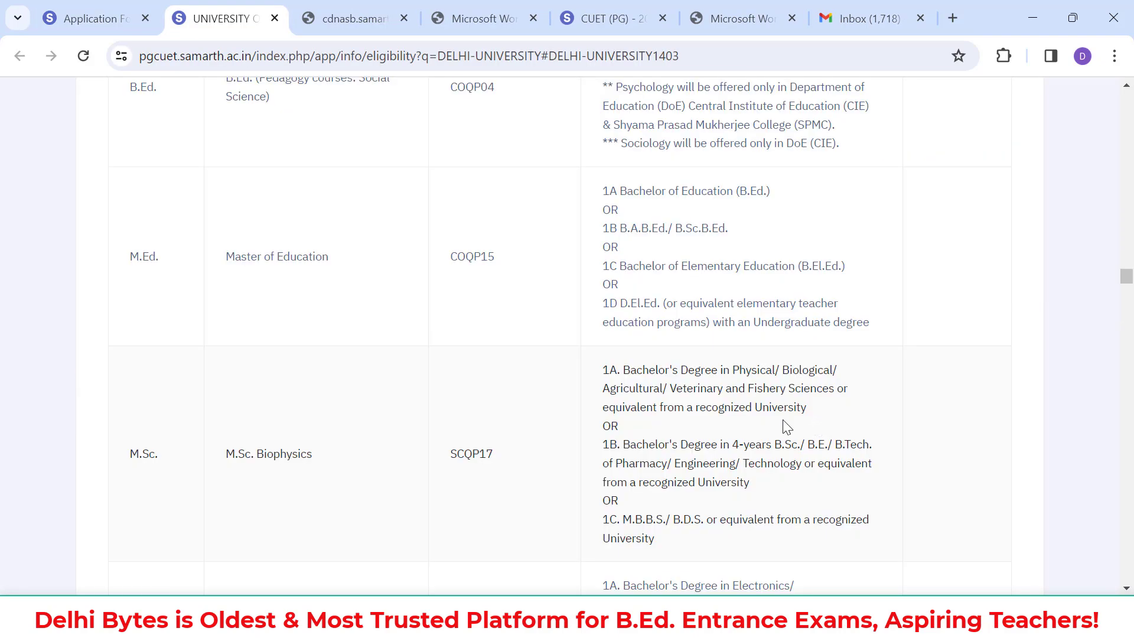
{"action": "scroll", "coordinate": [641, 394], "scroll_direction": "up", "scroll_amount": 6}
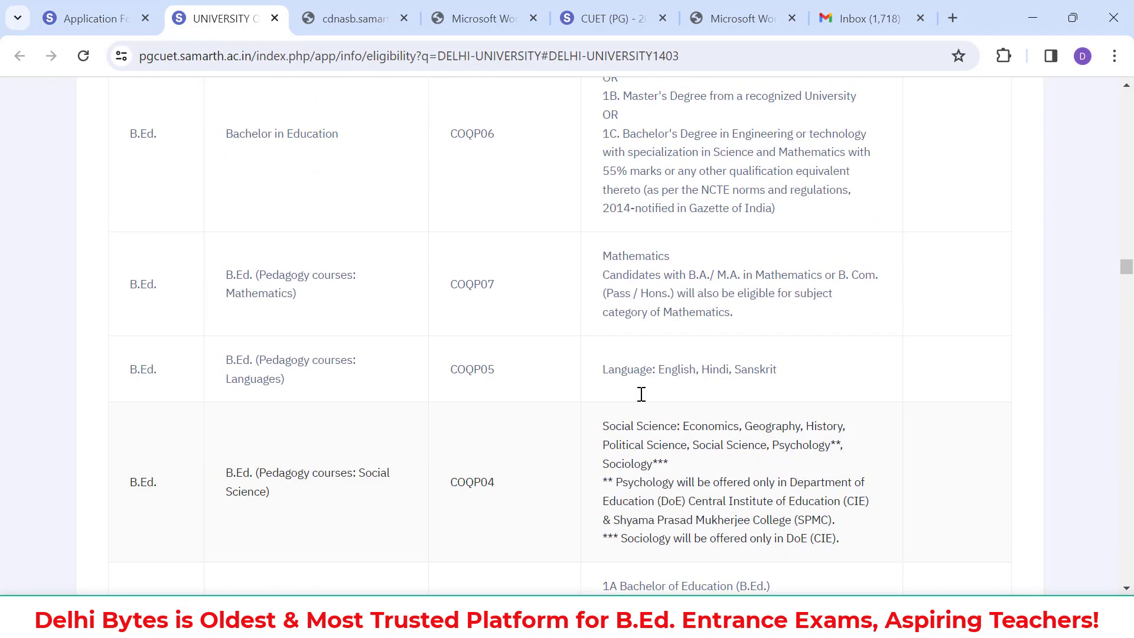
{"action": "scroll", "coordinate": [679, 367], "scroll_direction": "up", "scroll_amount": 15}
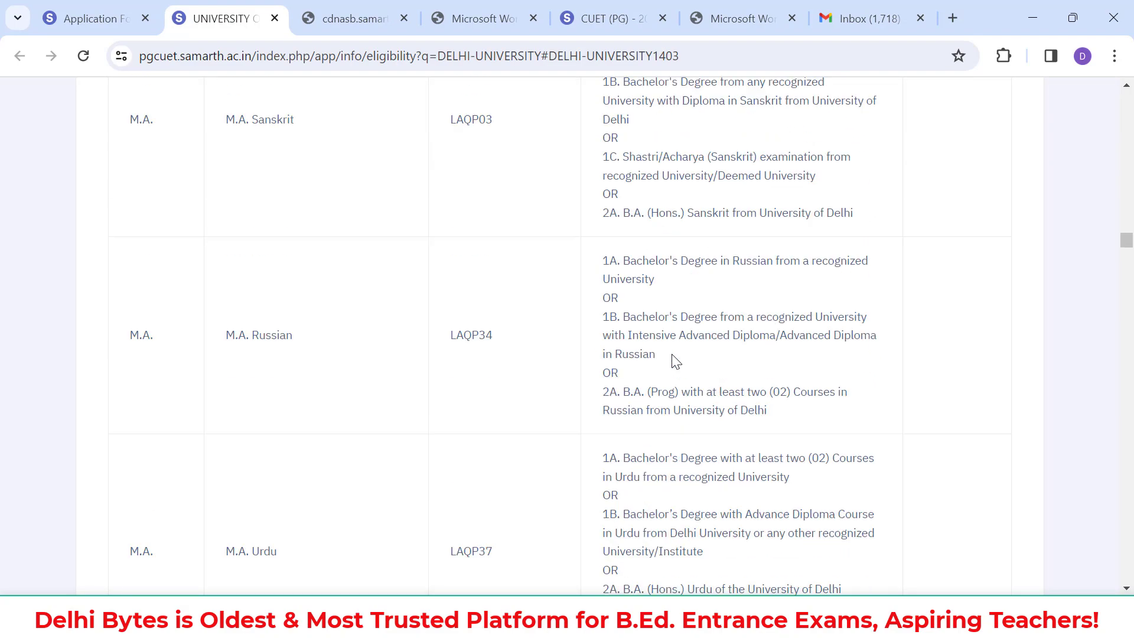
{"action": "left_click", "coordinate": [80, 26]}
{"action": "scroll", "coordinate": [849, 300], "scroll_direction": "down", "scroll_amount": 2}
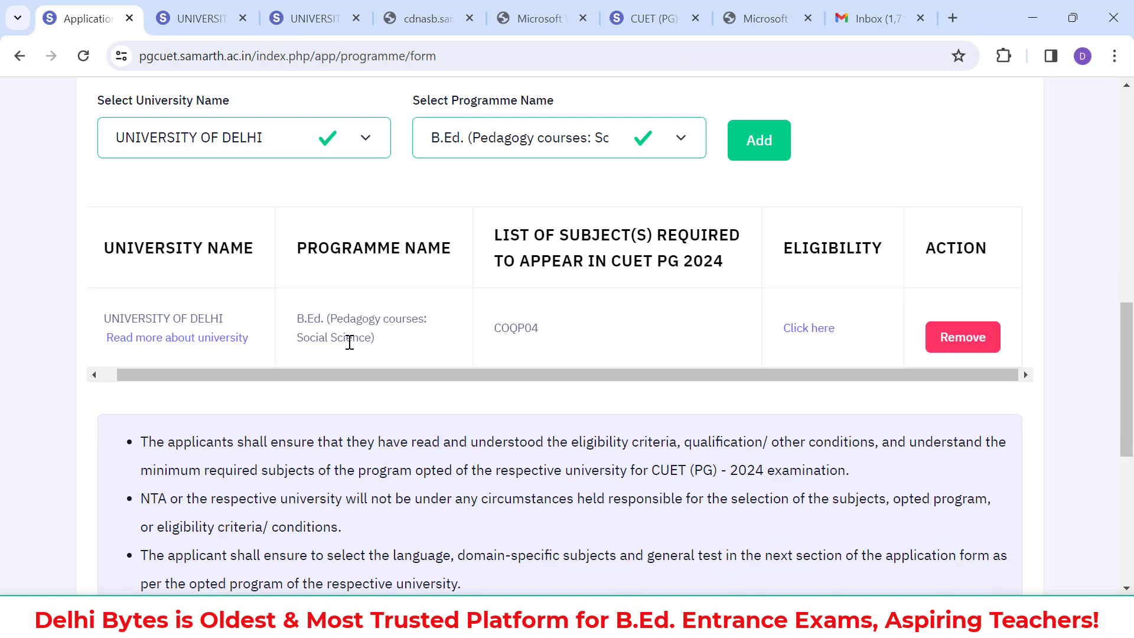
Step: Preview the University of Delhi B.Ed. Social Science selection on the review page
{"action": "scroll", "coordinate": [225, 334], "scroll_direction": "down", "scroll_amount": 5}
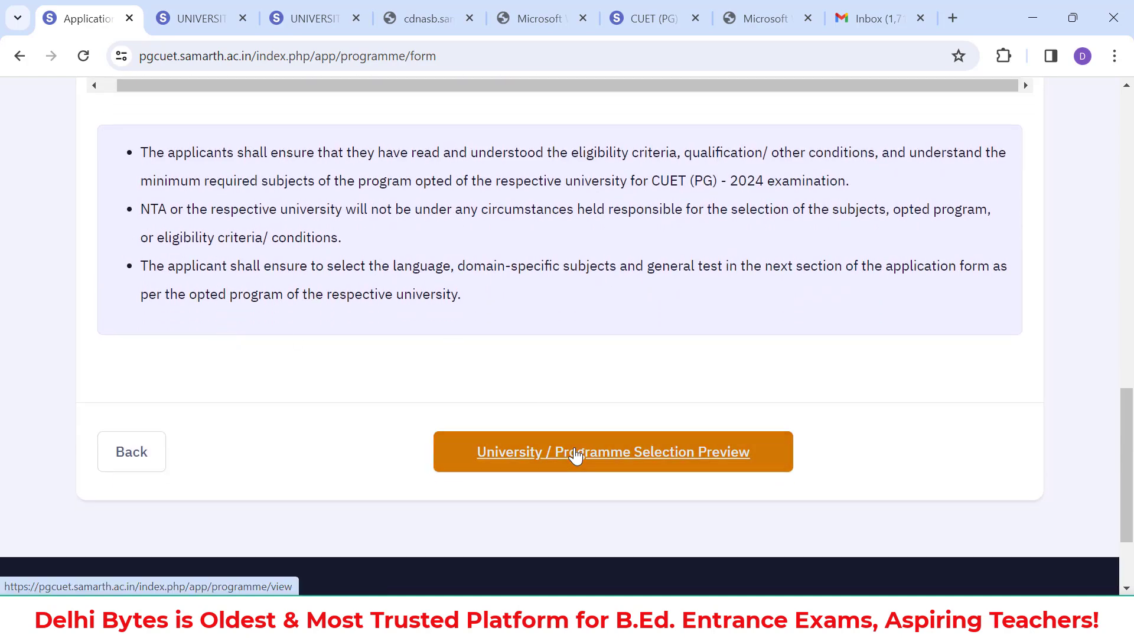
{"action": "left_click", "coordinate": [577, 455]}
{"action": "scroll", "coordinate": [575, 455], "scroll_direction": "down", "scroll_amount": 3}
{"action": "scroll", "coordinate": [575, 455], "scroll_direction": "down", "scroll_amount": 9}
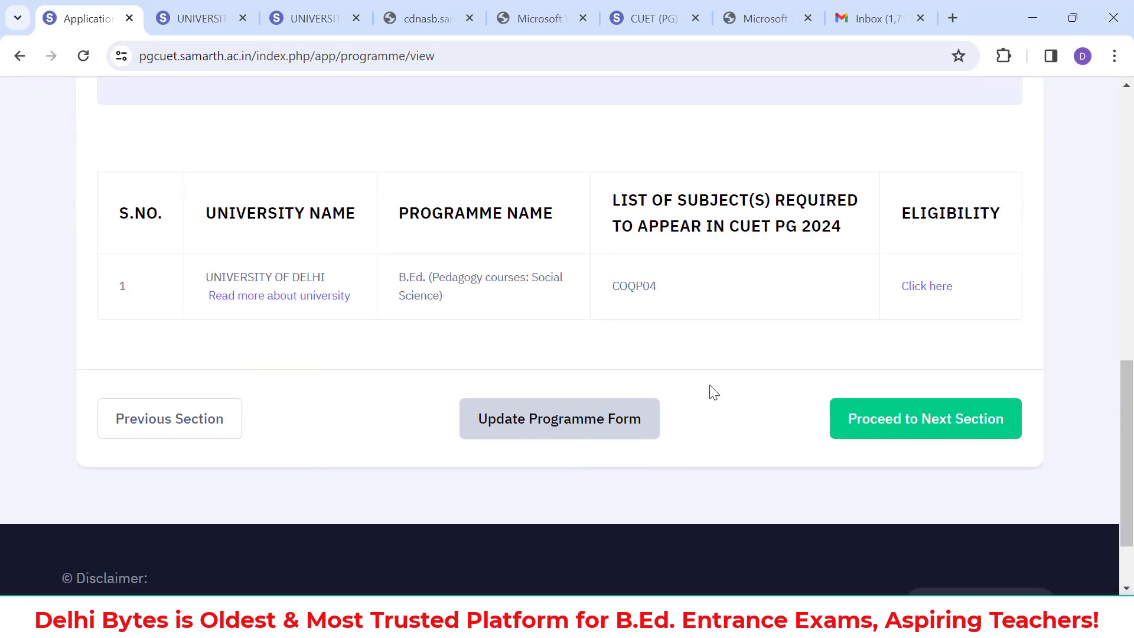
{"action": "scroll", "coordinate": [711, 322], "scroll_direction": "up", "scroll_amount": 7}
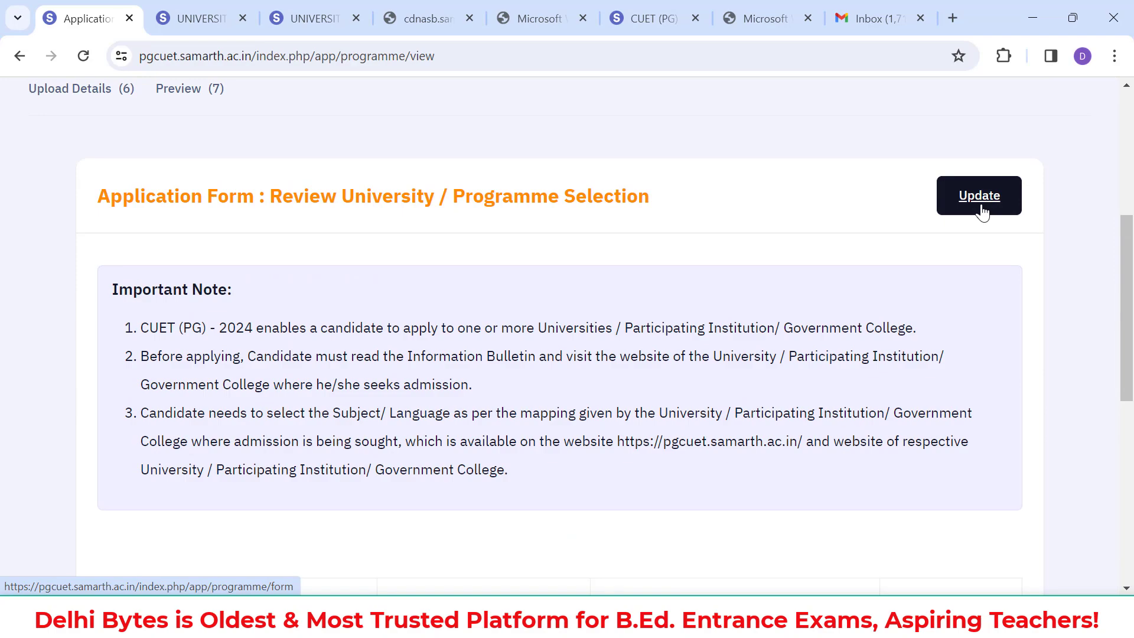
{"action": "scroll", "coordinate": [982, 212], "scroll_direction": "up", "scroll_amount": 4}
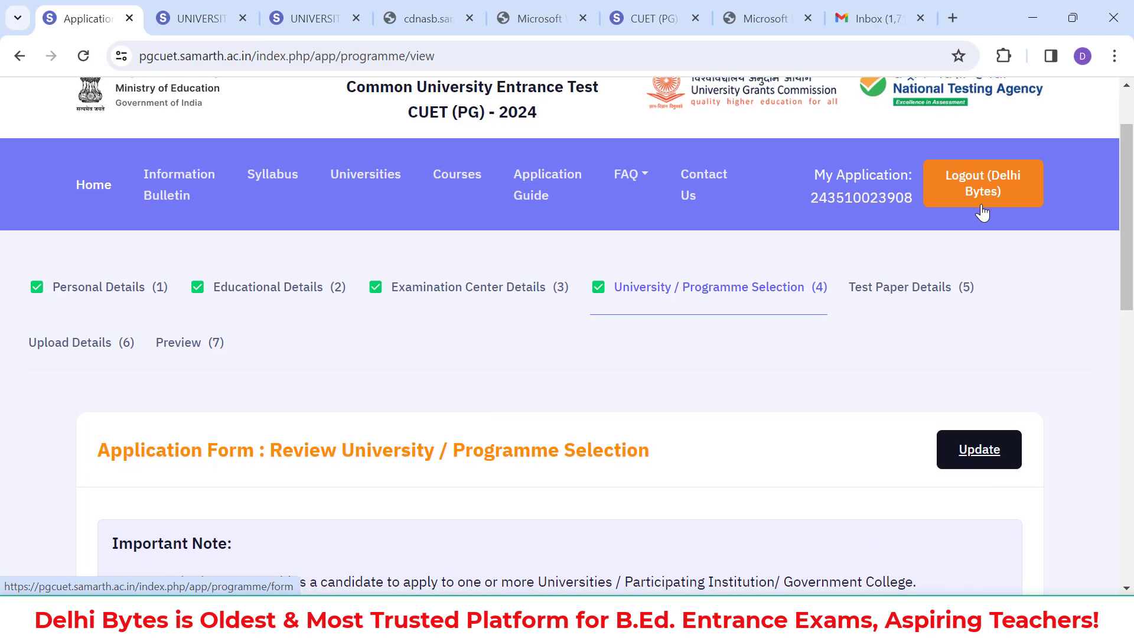
{"action": "scroll", "coordinate": [982, 210], "scroll_direction": "down", "scroll_amount": 2}
Step: Reopen the programme selection and choose CENTRAL UNIVERSITY OF HARYANA as the university
{"action": "left_click", "coordinate": [977, 338]}
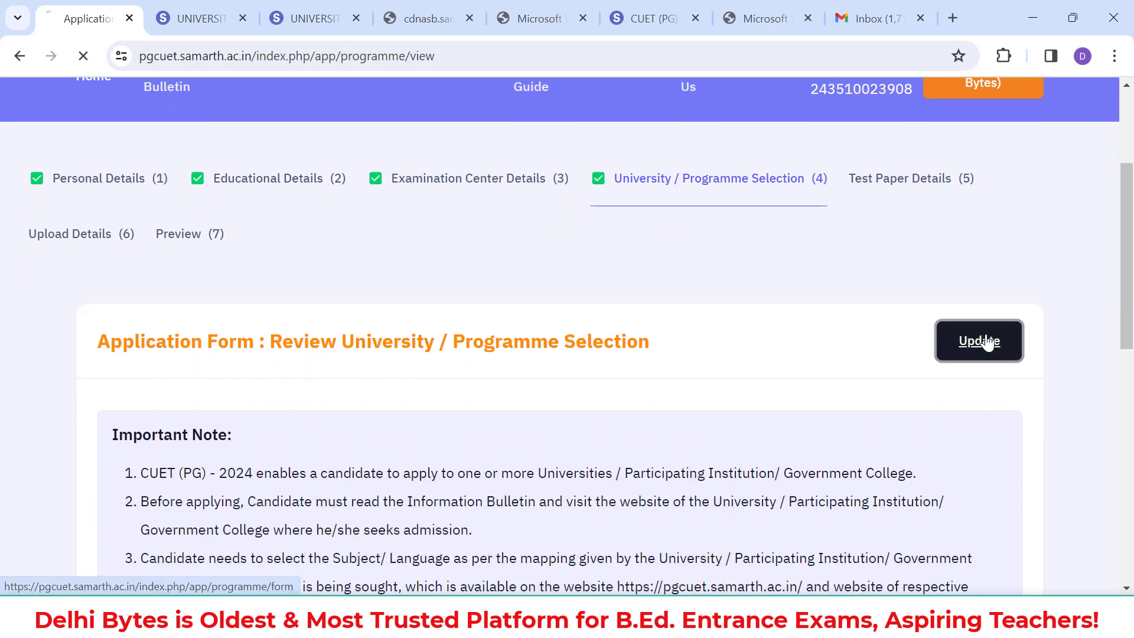
{"action": "scroll", "coordinate": [844, 375], "scroll_direction": "down", "scroll_amount": 7}
{"action": "scroll", "coordinate": [848, 376], "scroll_direction": "down", "scroll_amount": 2}
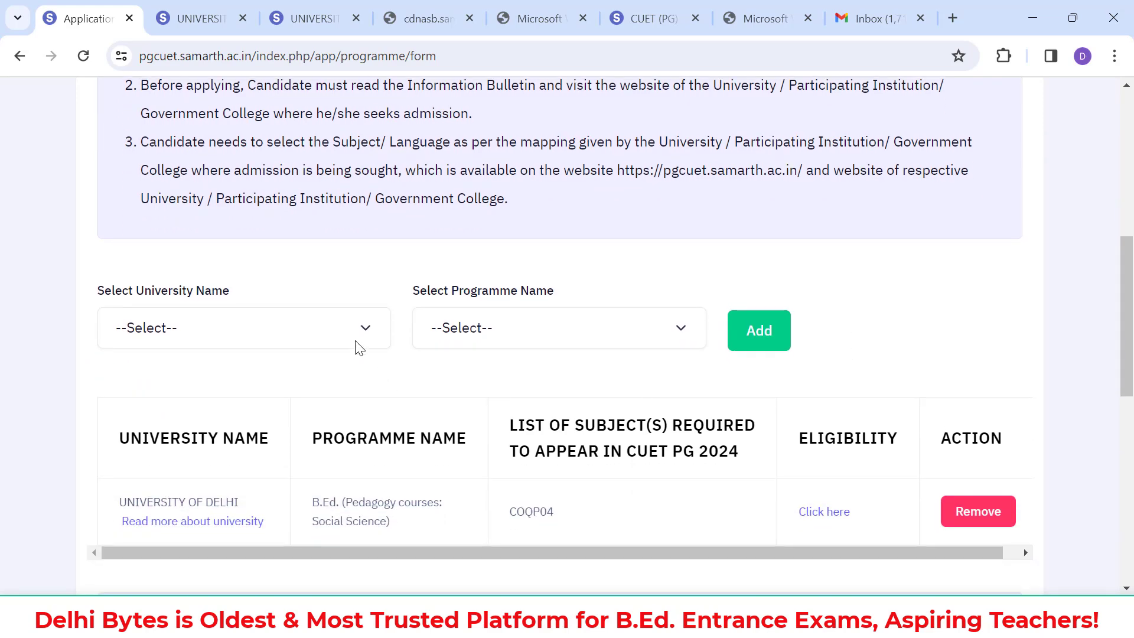
{"action": "left_click", "coordinate": [334, 327]}
{"action": "scroll", "coordinate": [332, 227], "scroll_direction": "down", "scroll_amount": 5}
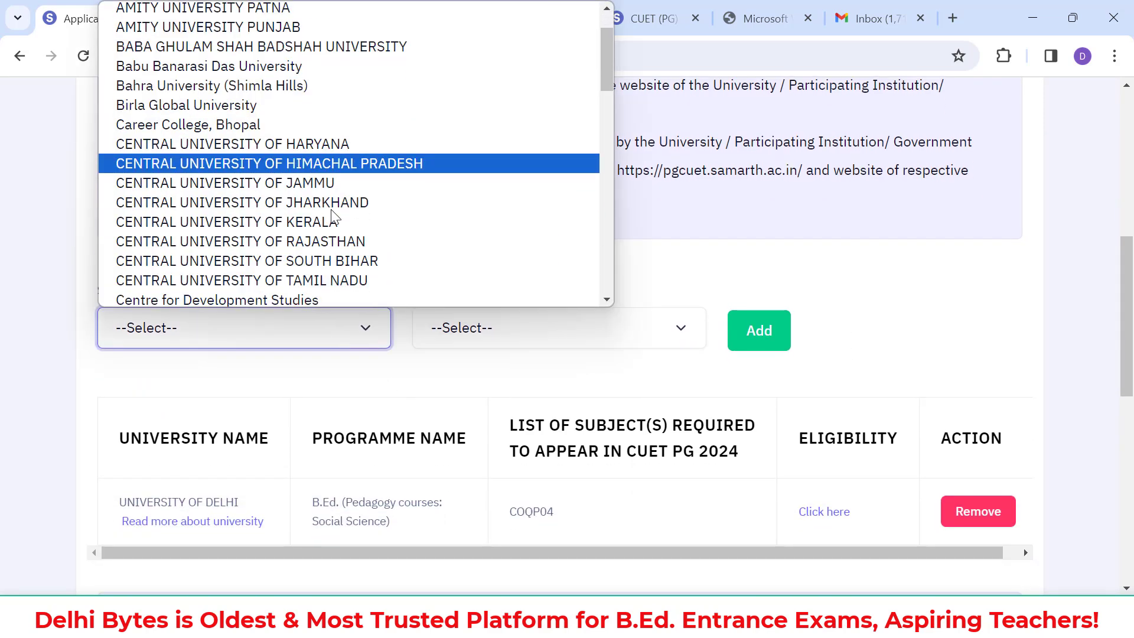
{"action": "scroll", "coordinate": [332, 217], "scroll_direction": "down", "scroll_amount": 15}
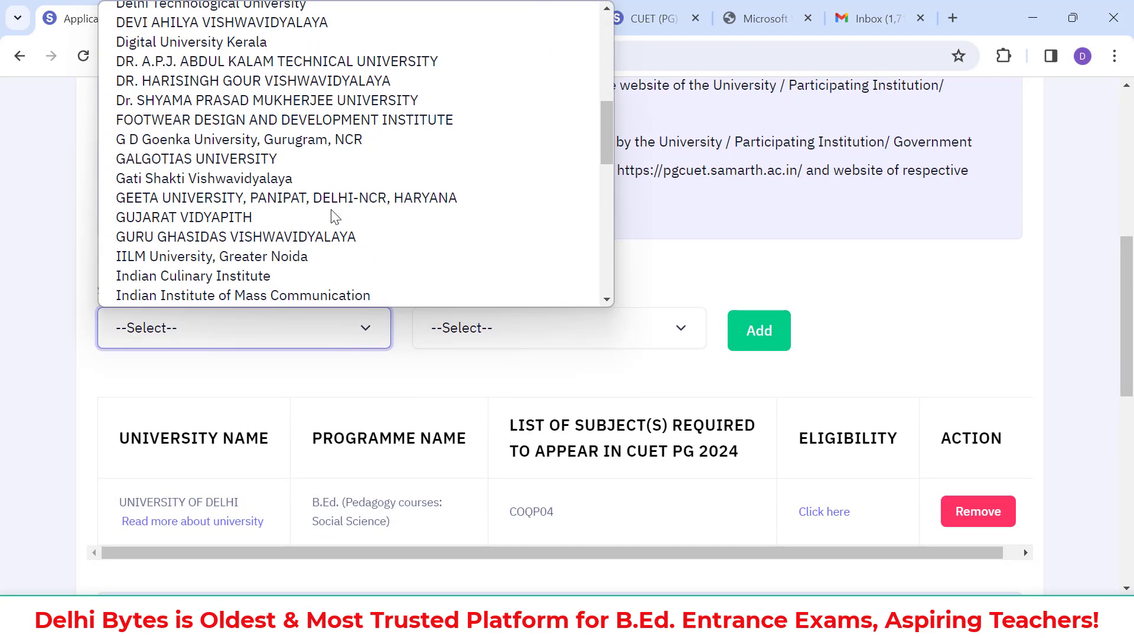
{"action": "scroll", "coordinate": [334, 216], "scroll_direction": "down", "scroll_amount": 2}
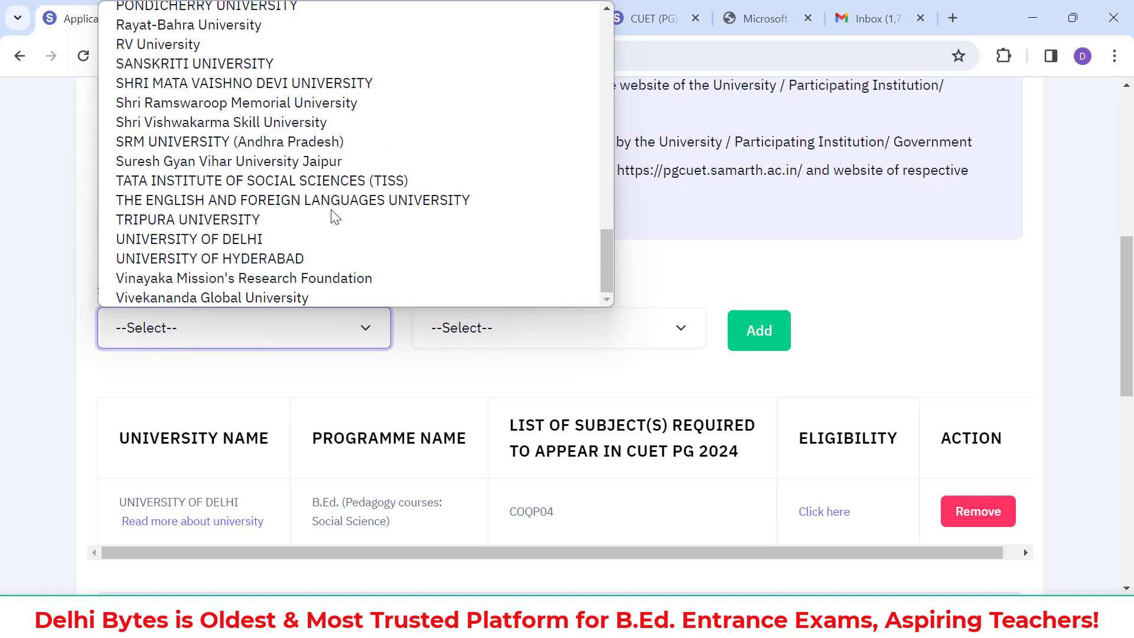
{"action": "scroll", "coordinate": [261, 240], "scroll_direction": "up", "scroll_amount": 8}
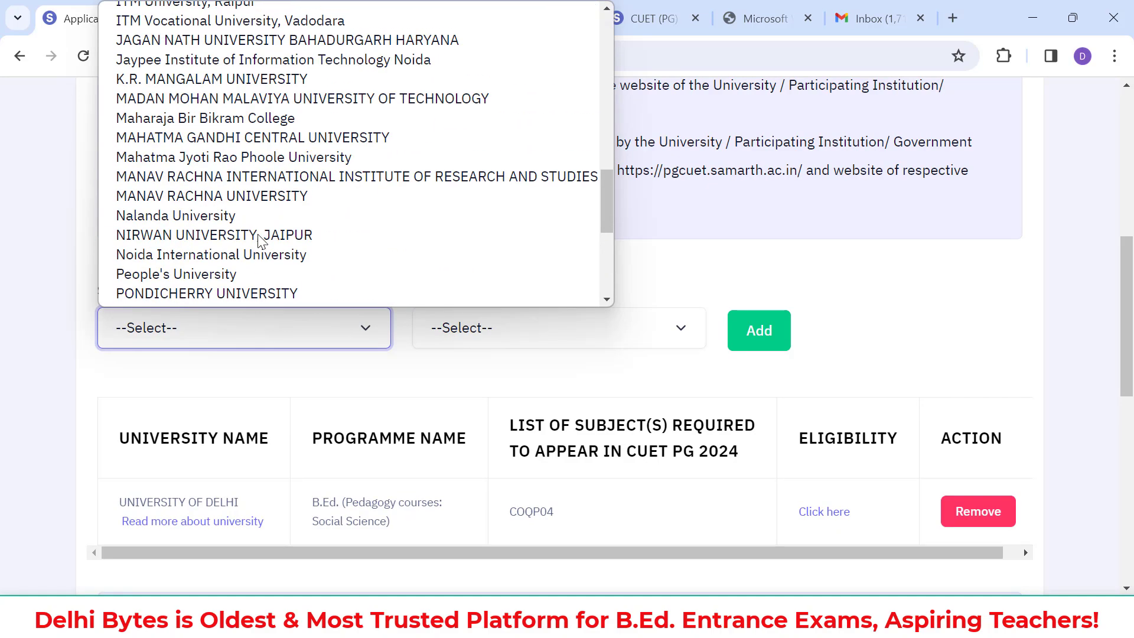
{"action": "scroll", "coordinate": [261, 240], "scroll_direction": "up", "scroll_amount": 10}
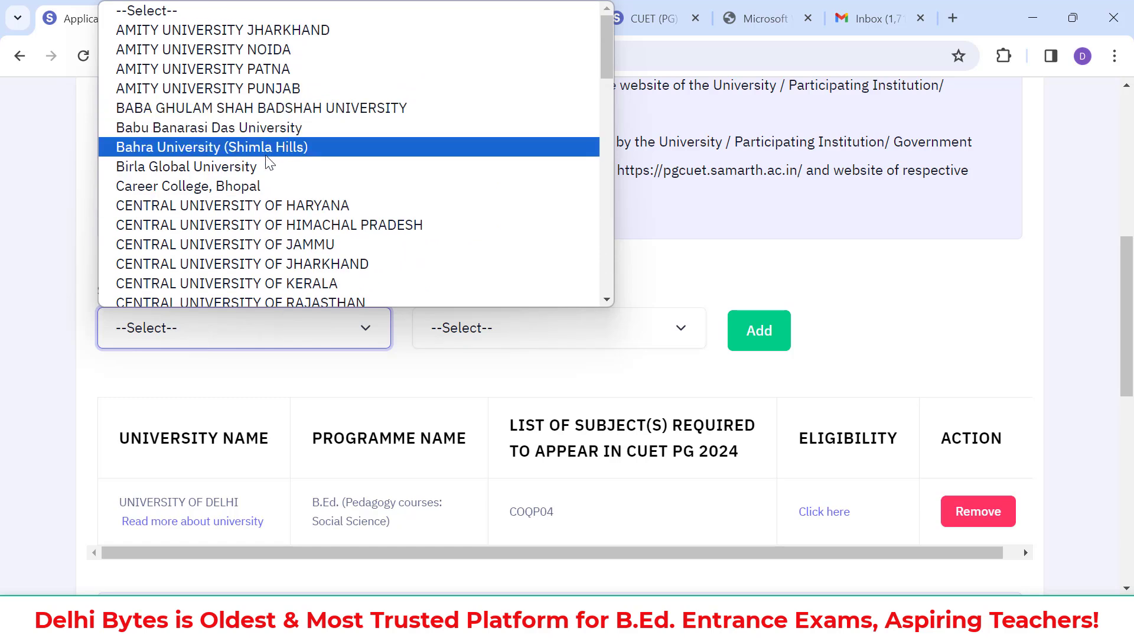
{"action": "scroll", "coordinate": [270, 180], "scroll_direction": "down", "scroll_amount": 1}
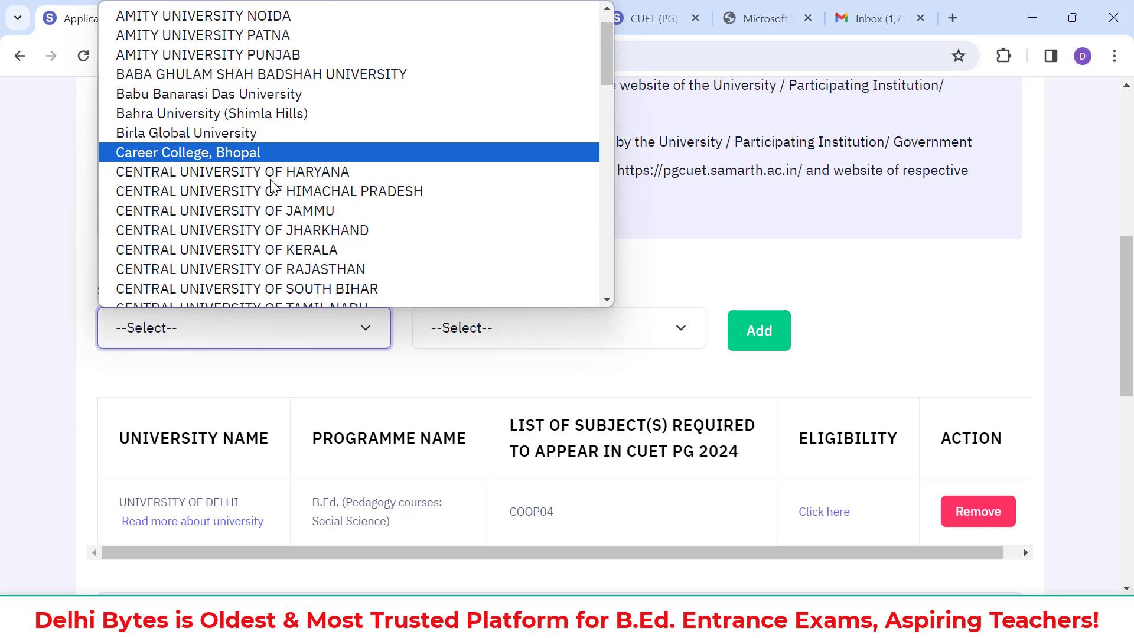
{"action": "scroll", "coordinate": [273, 187], "scroll_direction": "down", "scroll_amount": 1}
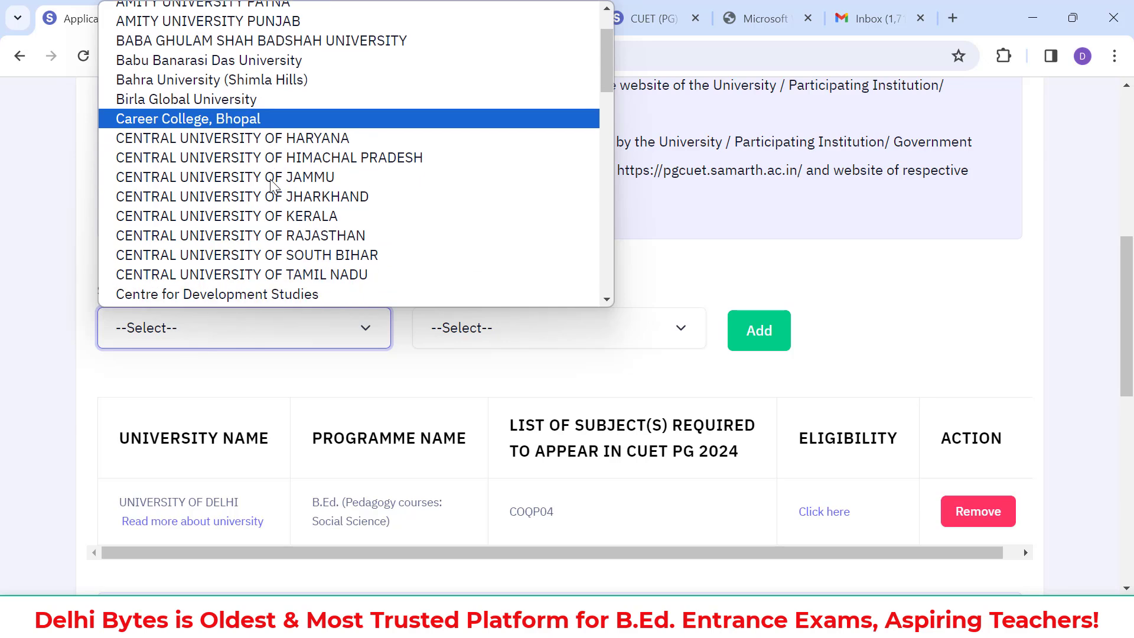
{"action": "scroll", "coordinate": [273, 187], "scroll_direction": "down", "scroll_amount": 2}
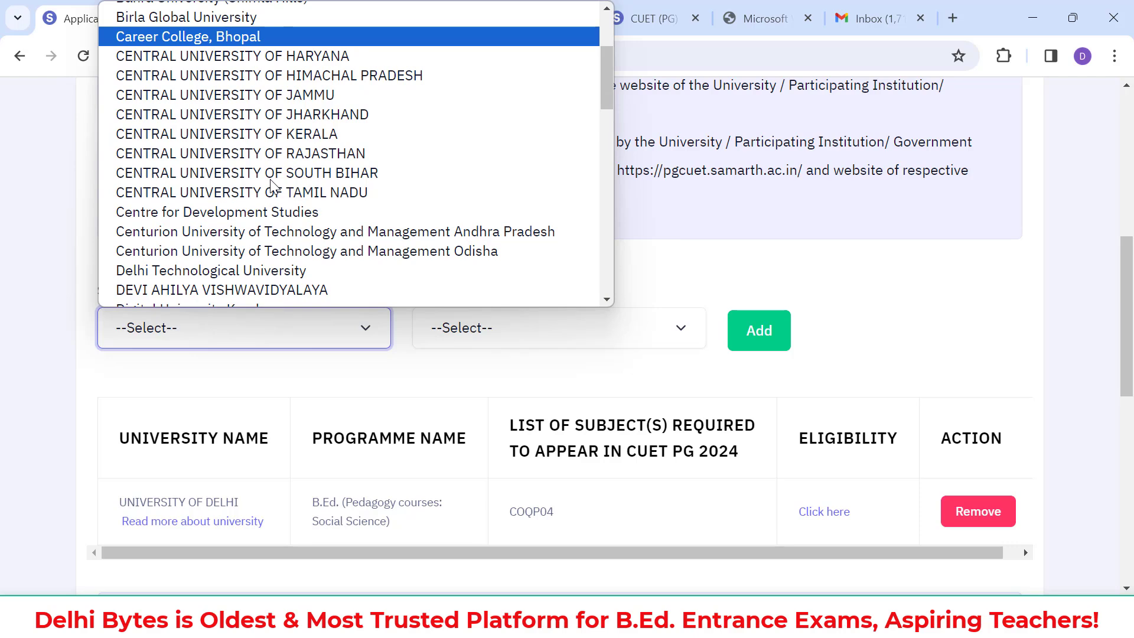
{"action": "scroll", "coordinate": [271, 187], "scroll_direction": "up", "scroll_amount": 2}
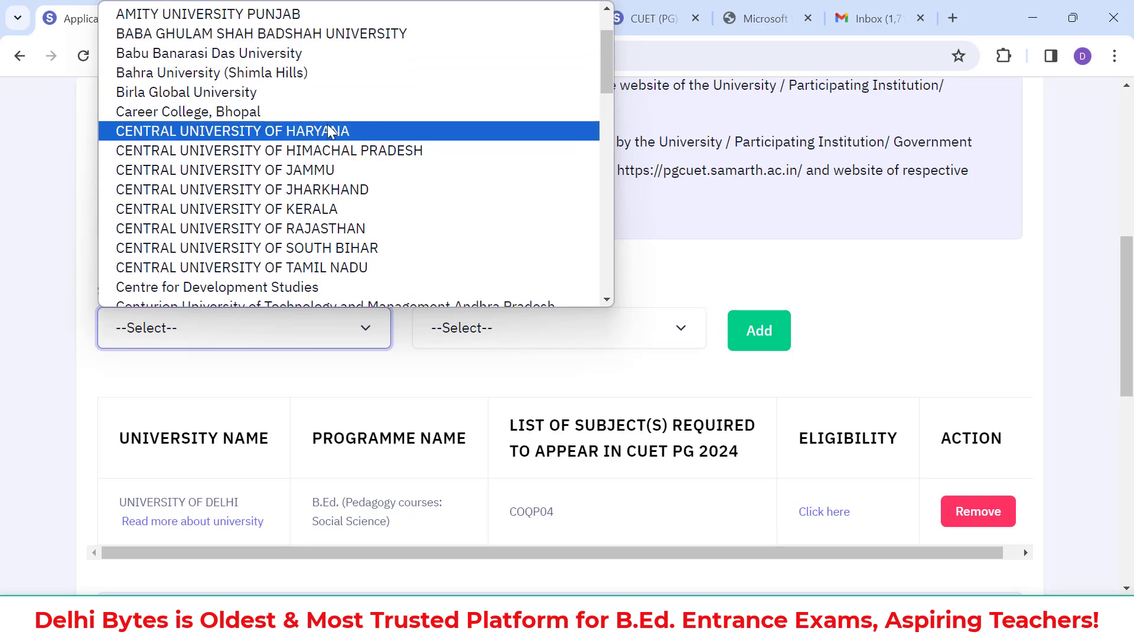
{"action": "left_click", "coordinate": [331, 131]}
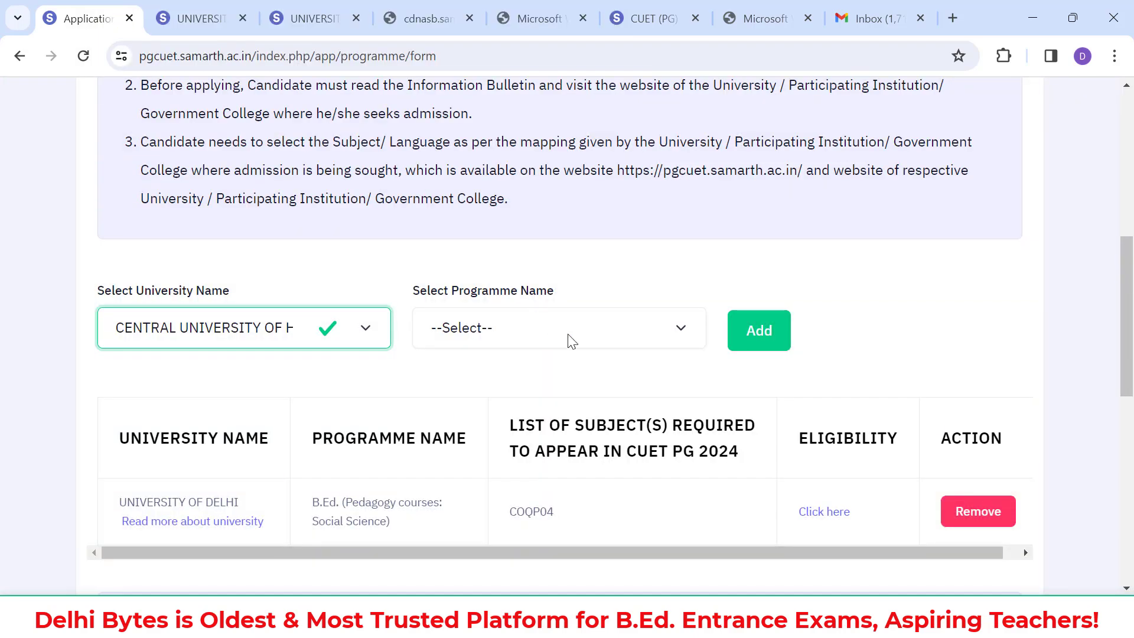
Step: Select the Yoga programme and add it to the selected-programmes table
{"action": "left_click", "coordinate": [571, 341]}
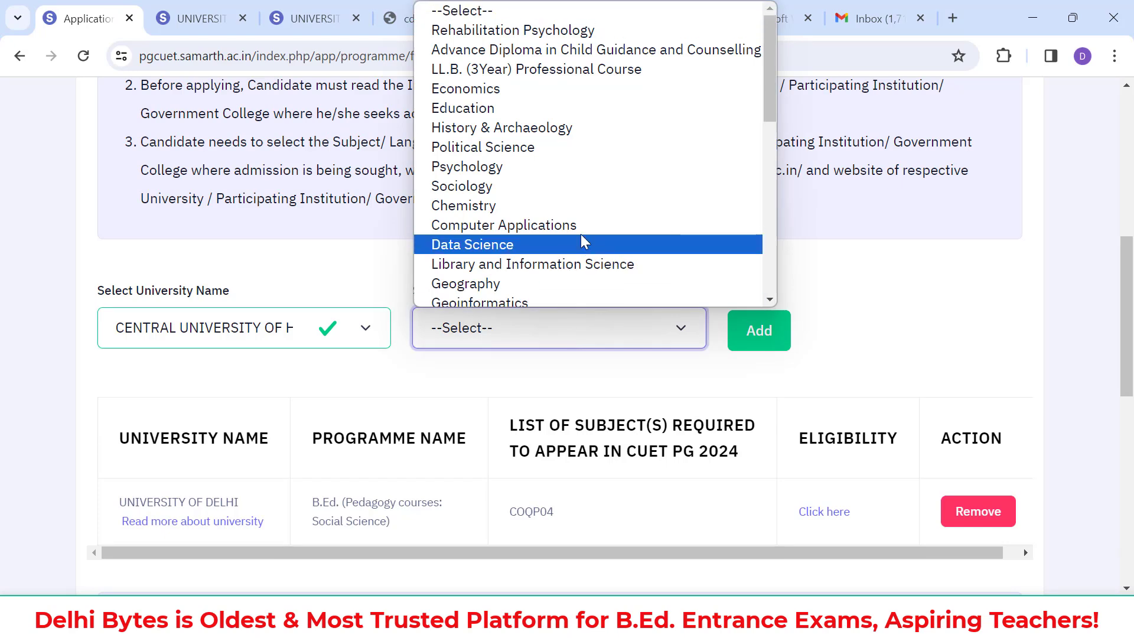
{"action": "scroll", "coordinate": [579, 234], "scroll_direction": "down", "scroll_amount": 4}
{"action": "scroll", "coordinate": [583, 241], "scroll_direction": "down", "scroll_amount": 4}
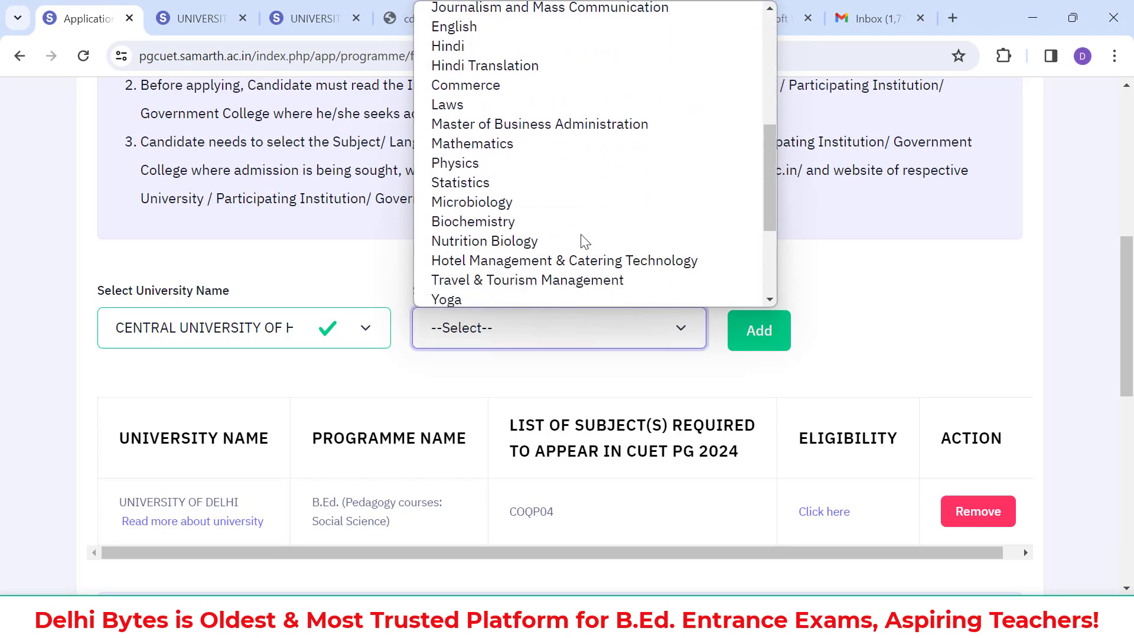
{"action": "scroll", "coordinate": [583, 240], "scroll_direction": "up", "scroll_amount": 8}
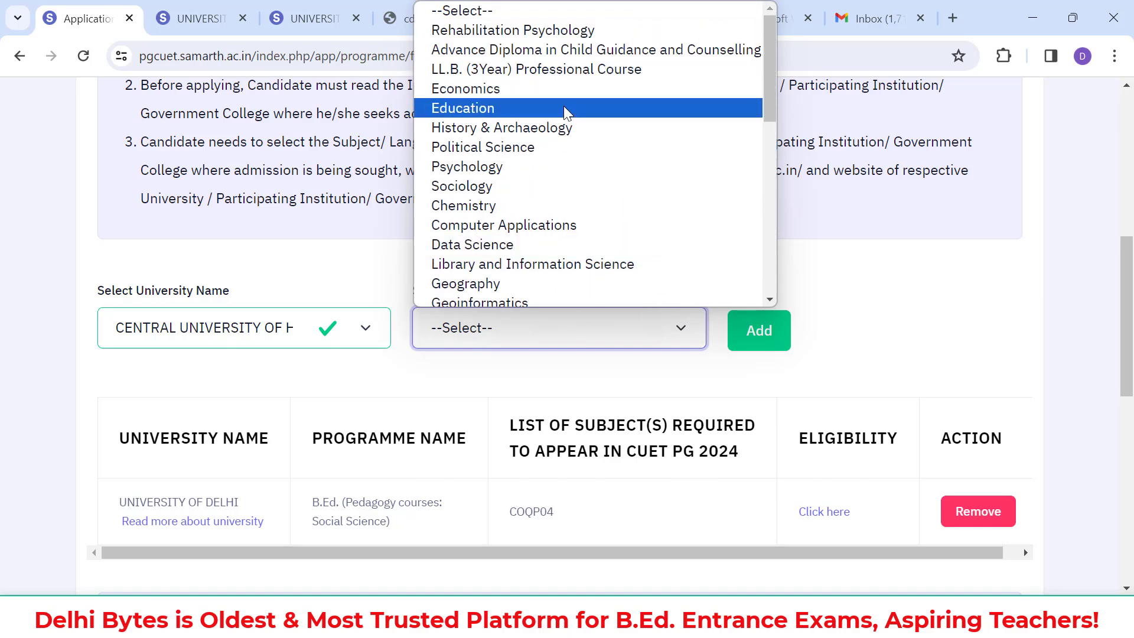
{"action": "scroll", "coordinate": [564, 106], "scroll_direction": "down", "scroll_amount": 3}
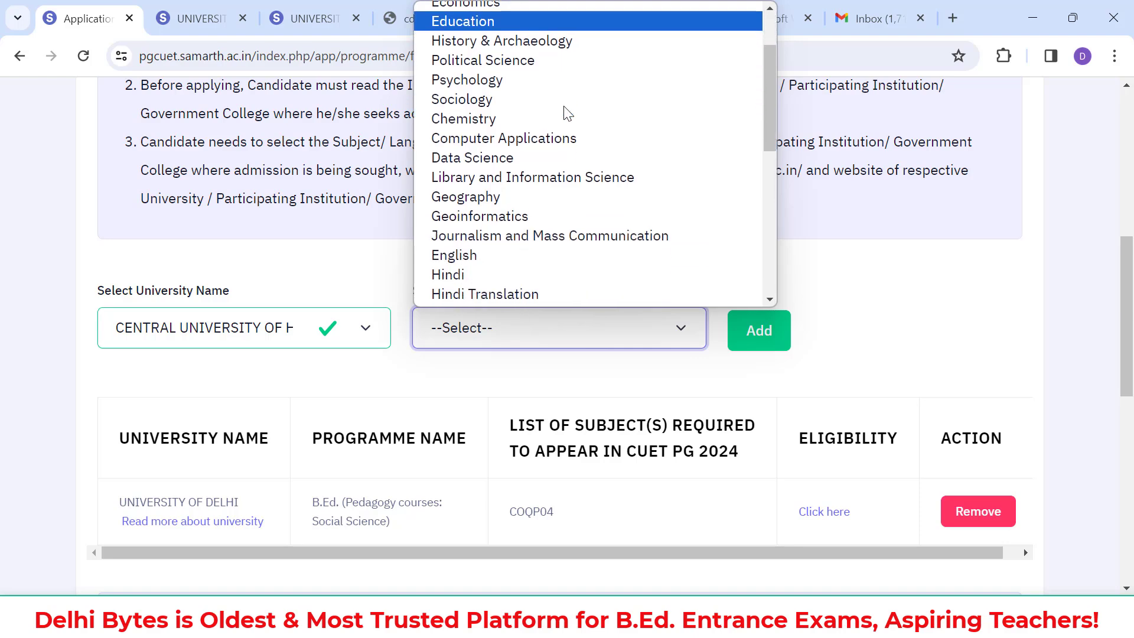
{"action": "scroll", "coordinate": [567, 112], "scroll_direction": "down", "scroll_amount": 5}
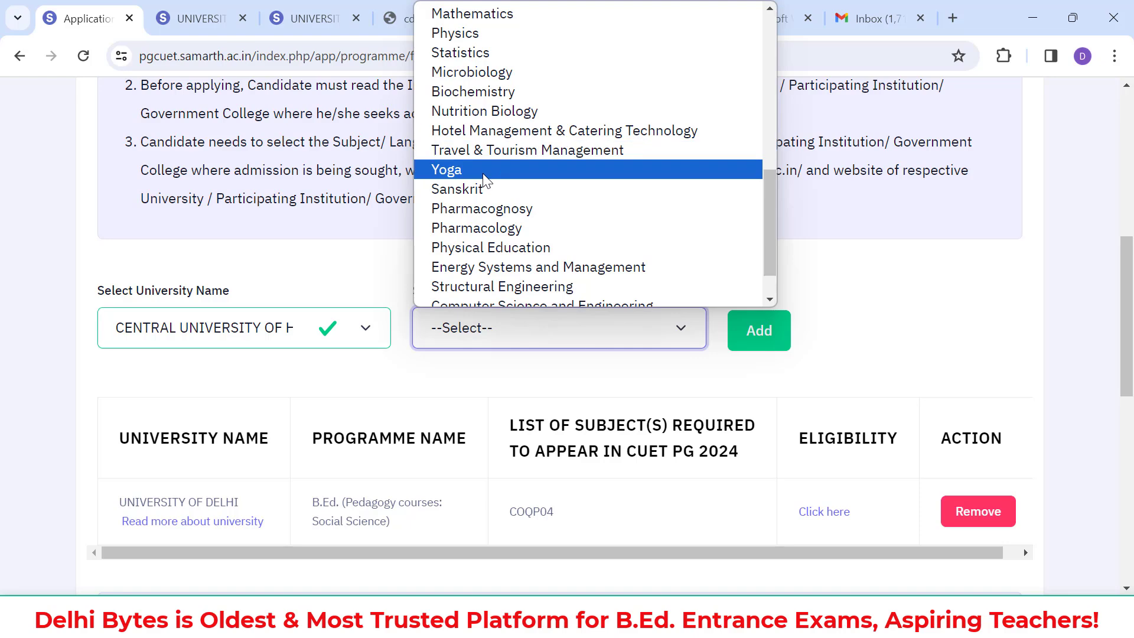
{"action": "left_click", "coordinate": [495, 171]}
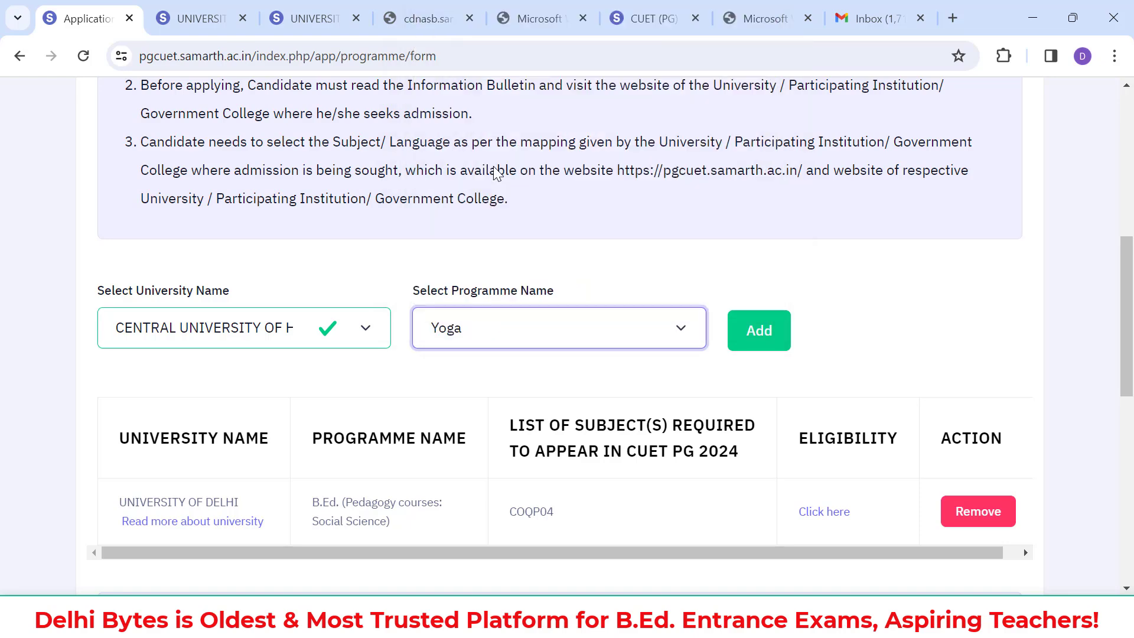
{"action": "left_click", "coordinate": [756, 331]}
{"action": "scroll", "coordinate": [929, 418], "scroll_direction": "down", "scroll_amount": 4}
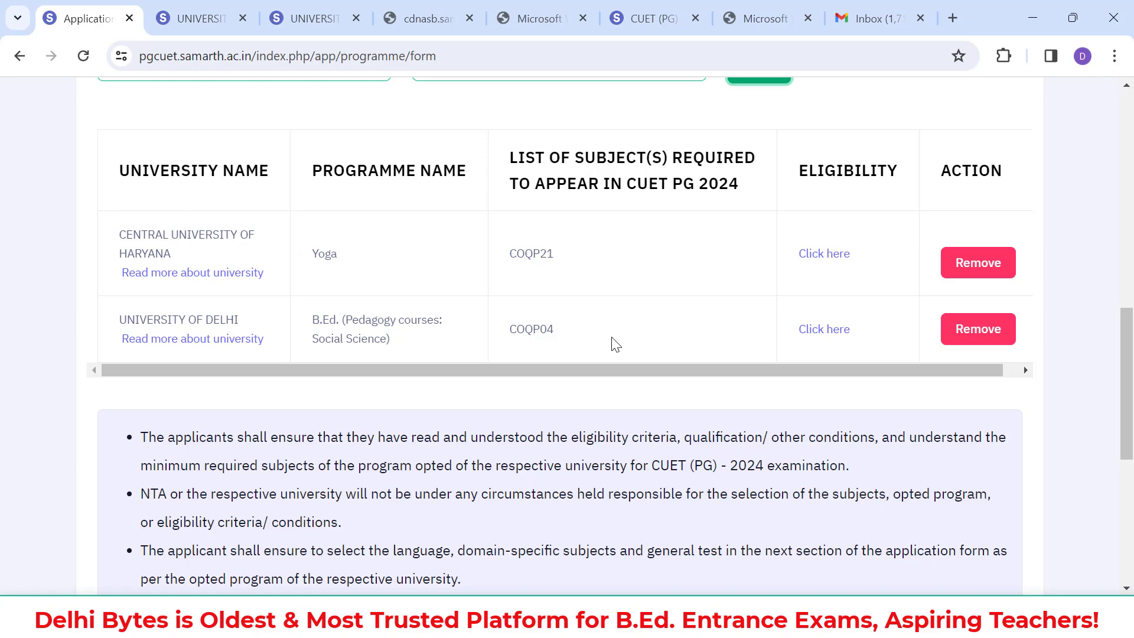
{"action": "scroll", "coordinate": [612, 339], "scroll_direction": "up", "scroll_amount": 15}
{"action": "scroll", "coordinate": [612, 338], "scroll_direction": "down", "scroll_amount": 10}
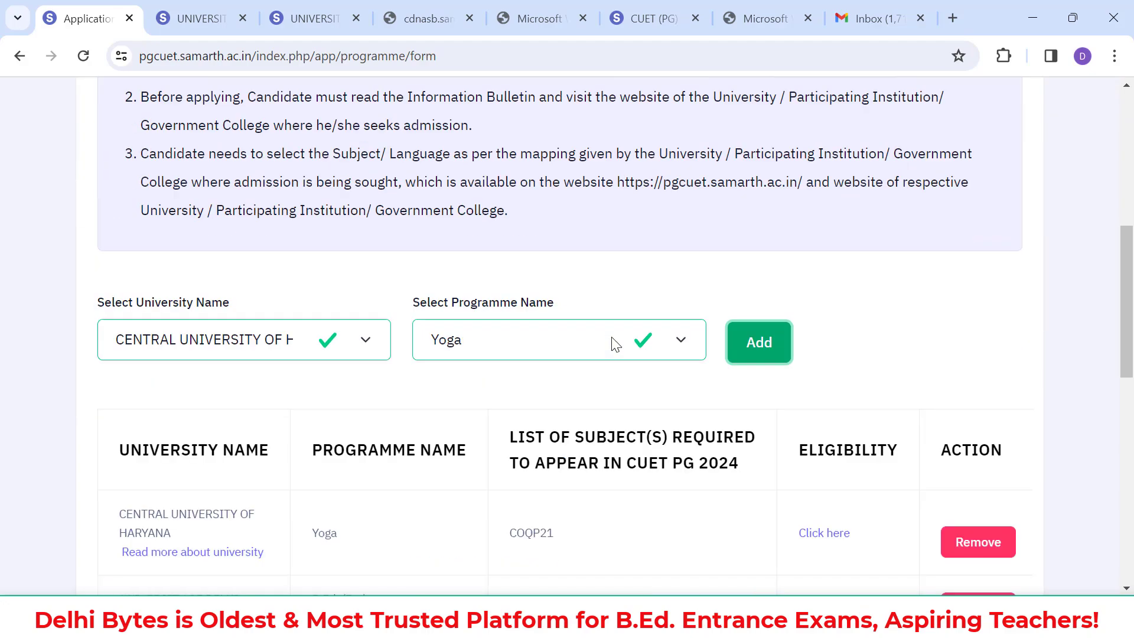
{"action": "scroll", "coordinate": [612, 340], "scroll_direction": "down", "scroll_amount": 10}
Step: Review the two selected programmes on the selection preview page
{"action": "left_click", "coordinate": [657, 403]}
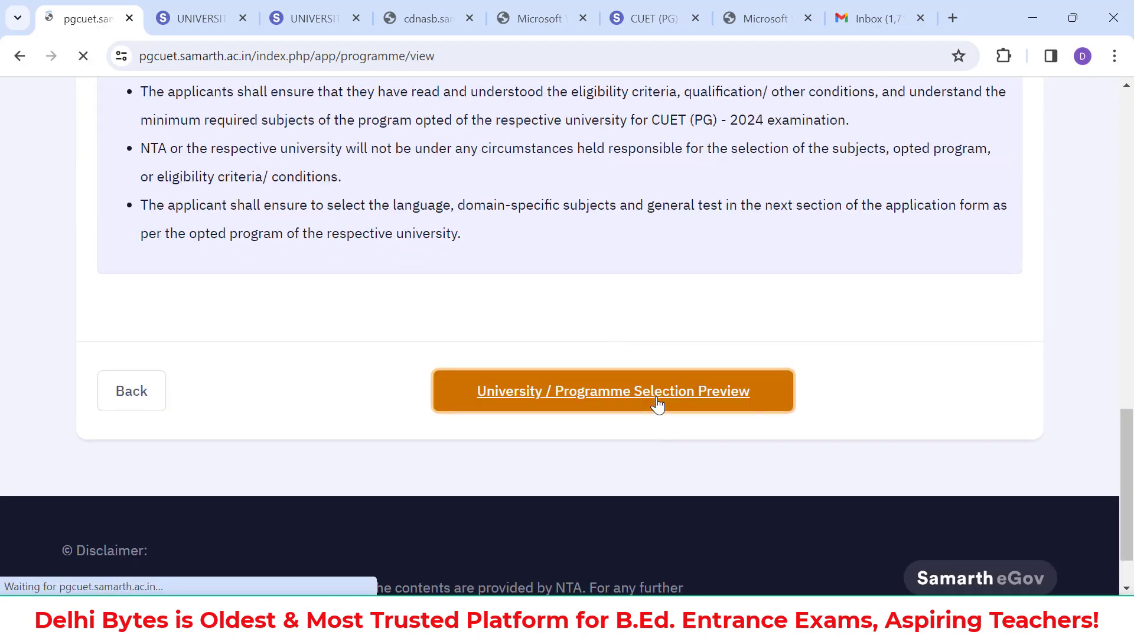
{"action": "scroll", "coordinate": [657, 404], "scroll_direction": "down", "scroll_amount": 10}
{"action": "scroll", "coordinate": [657, 405], "scroll_direction": "up", "scroll_amount": 5}
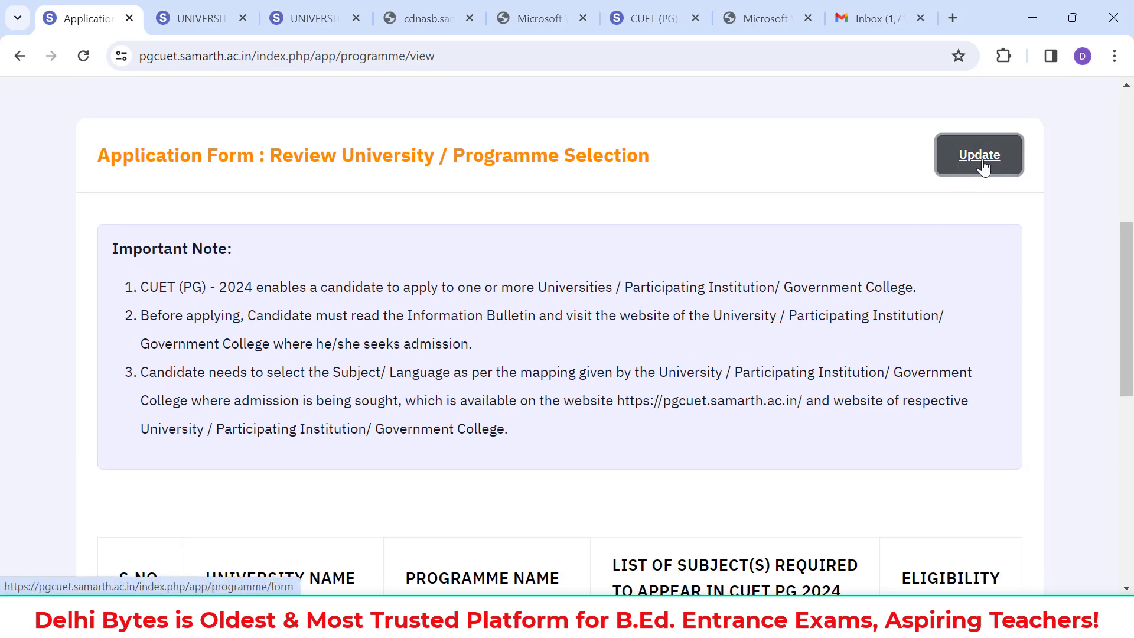
Step: Return to editing and select TATA INSTITUTE OF SOCIAL SCIENCES (TISS) as the university
{"action": "left_click", "coordinate": [979, 155]}
{"action": "scroll", "coordinate": [529, 344], "scroll_direction": "down", "scroll_amount": 8}
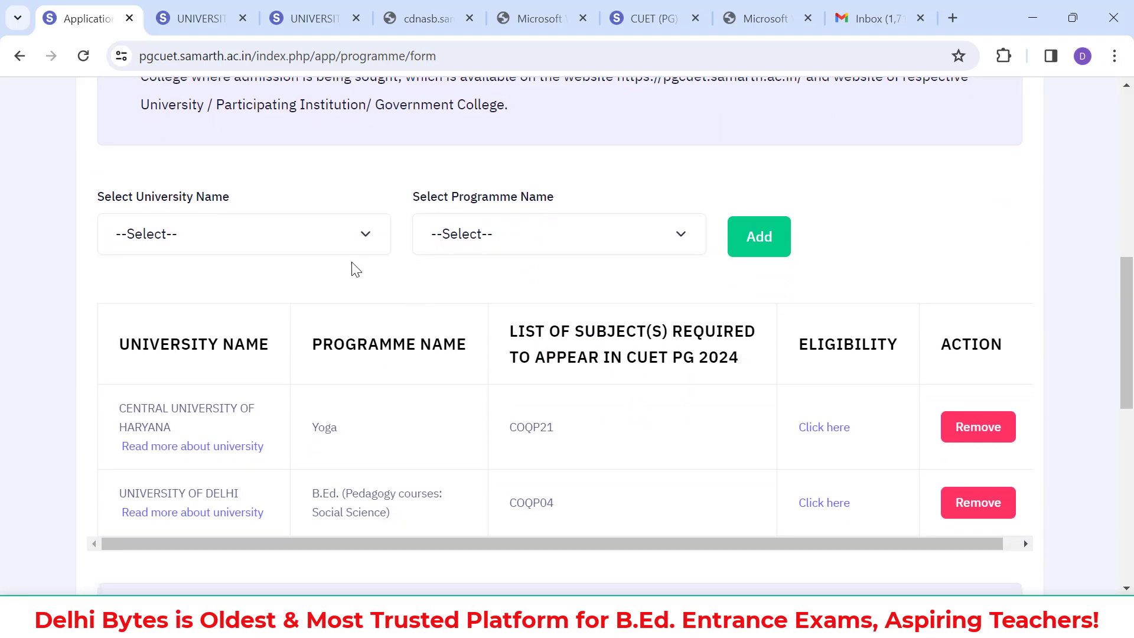
{"action": "left_click", "coordinate": [349, 243]}
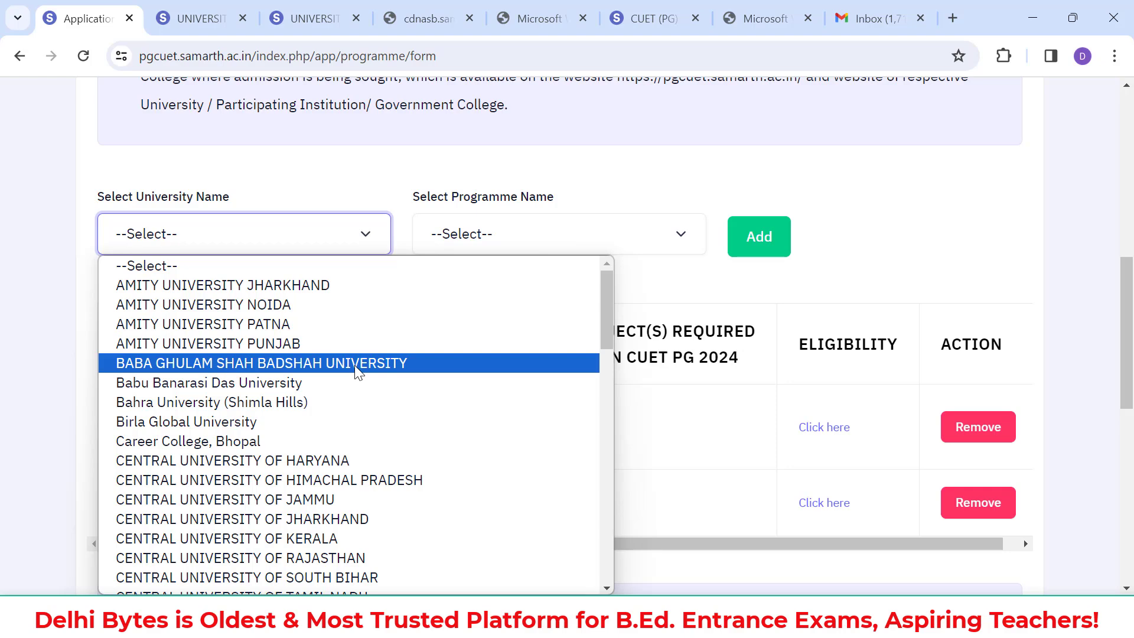
{"action": "scroll", "coordinate": [356, 372], "scroll_direction": "down", "scroll_amount": 7}
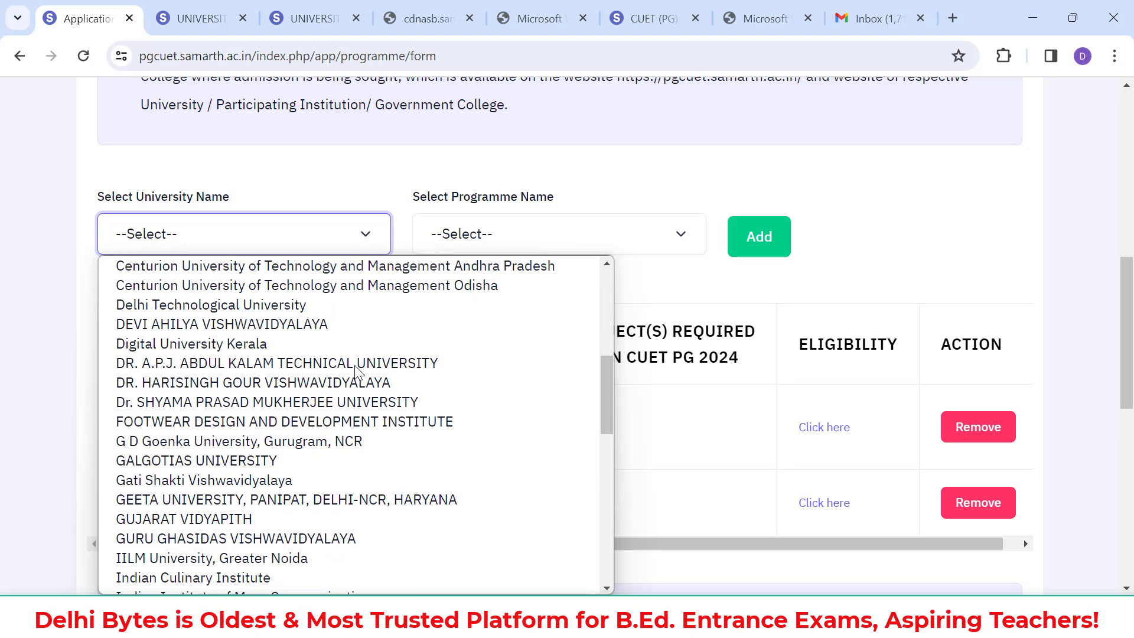
{"action": "scroll", "coordinate": [357, 372], "scroll_direction": "down", "scroll_amount": 5}
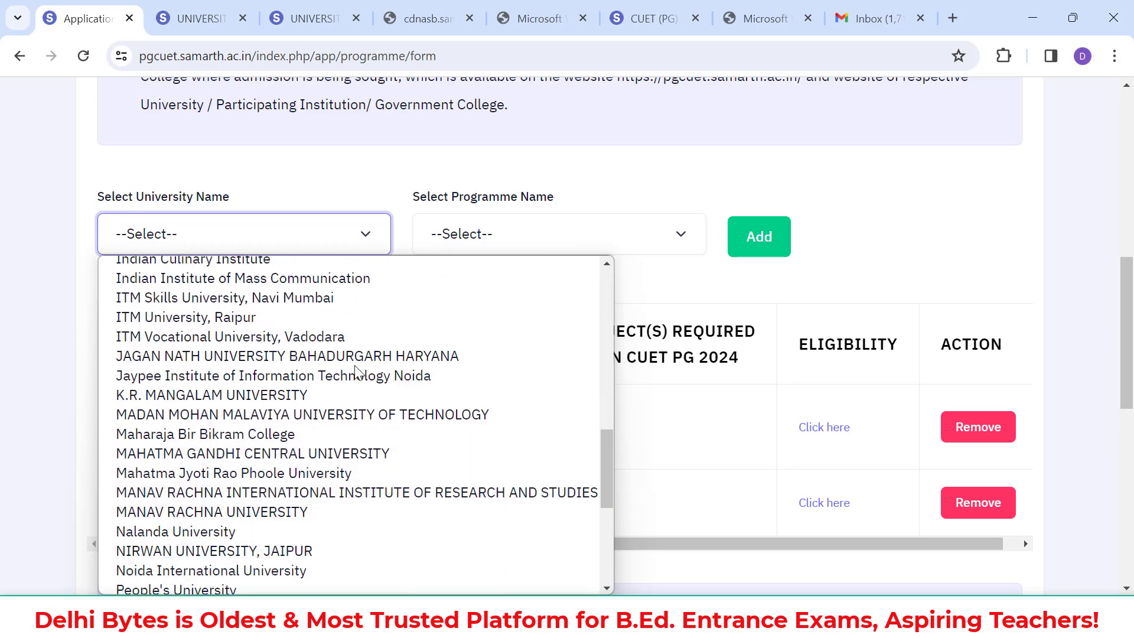
{"action": "scroll", "coordinate": [358, 373], "scroll_direction": "down", "scroll_amount": 4}
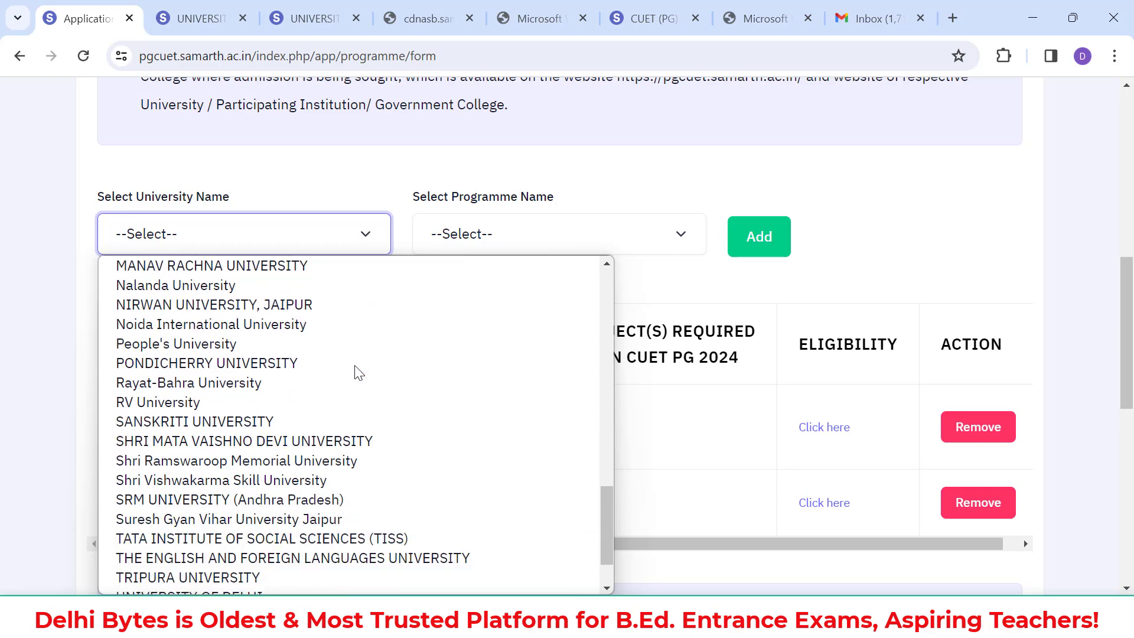
{"action": "scroll", "coordinate": [359, 372], "scroll_direction": "down", "scroll_amount": 3}
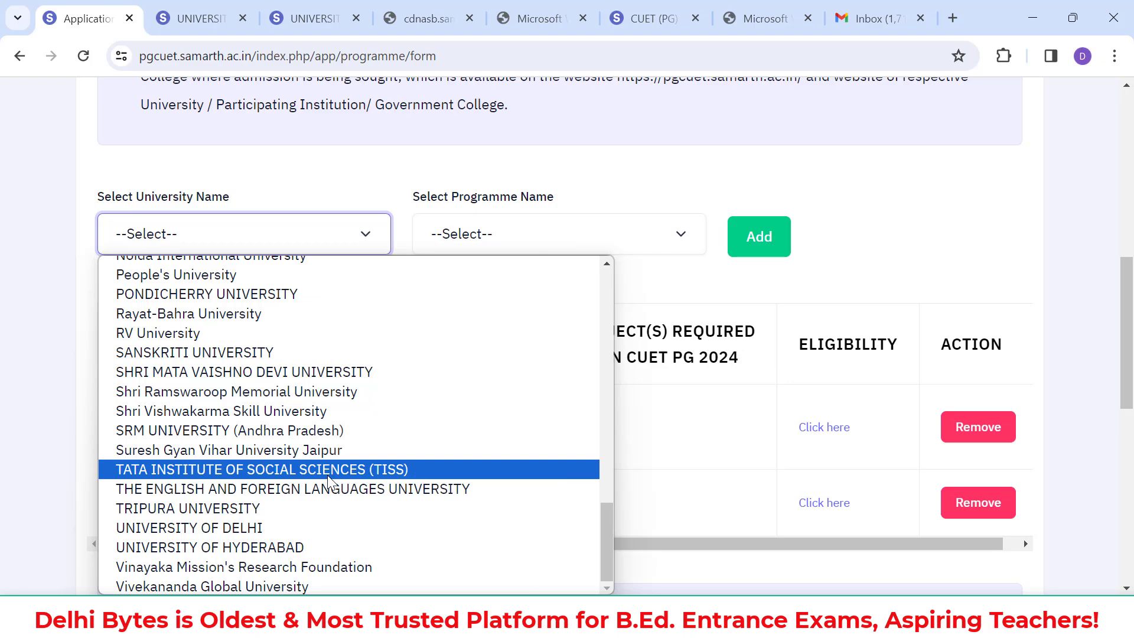
{"action": "left_click", "coordinate": [329, 476]}
Step: Choose the B.Ed-M.Ed programme (paper COQP11) and add it to the table
{"action": "left_click", "coordinate": [635, 224]}
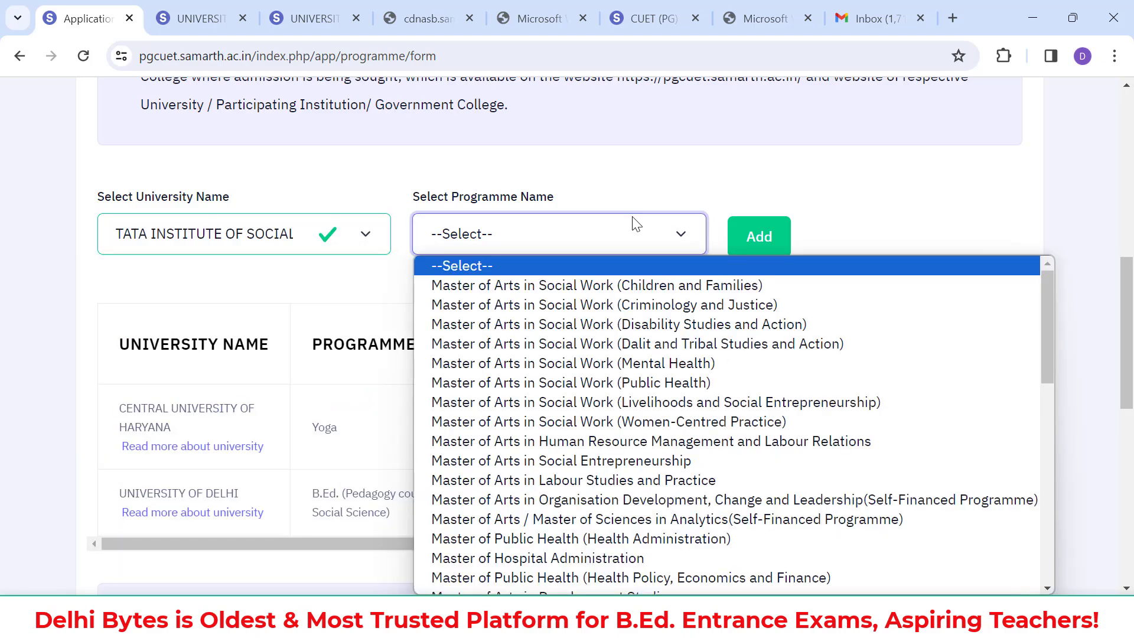
{"action": "scroll", "coordinate": [655, 360], "scroll_direction": "down", "scroll_amount": 5}
{"action": "scroll", "coordinate": [660, 361], "scroll_direction": "down", "scroll_amount": 2}
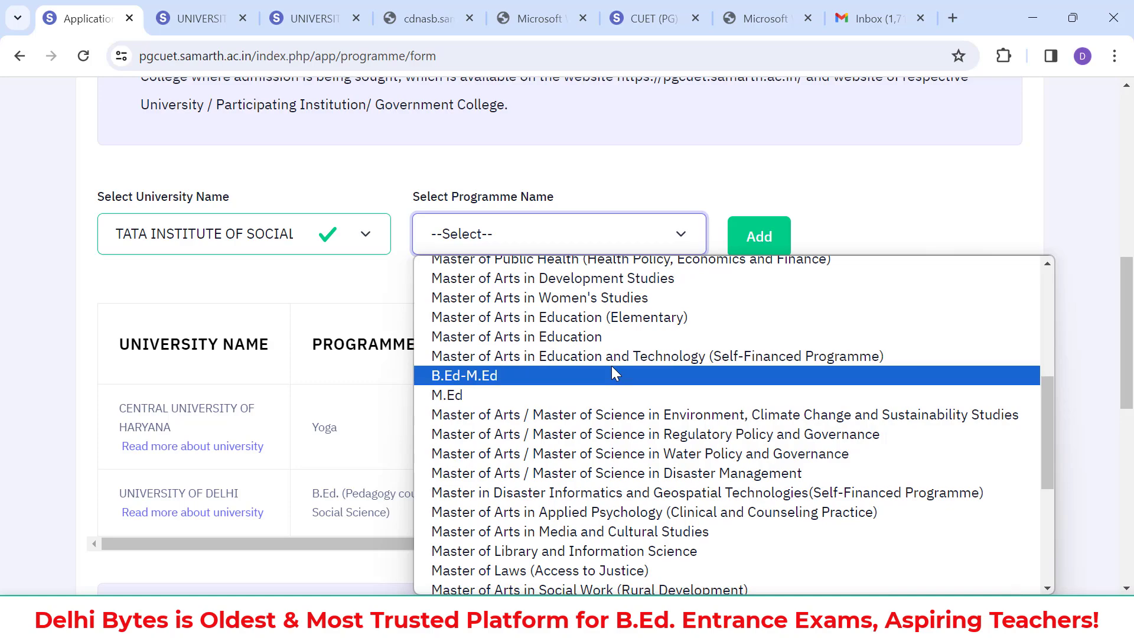
{"action": "left_click", "coordinate": [611, 376]}
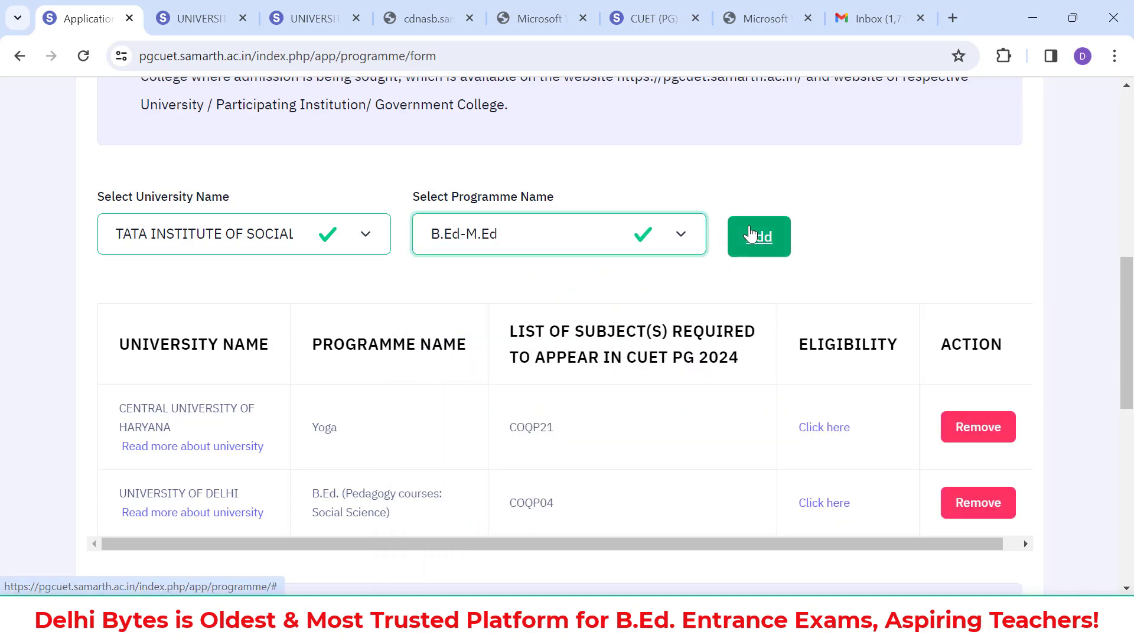
{"action": "scroll", "coordinate": [750, 233], "scroll_direction": "down", "scroll_amount": 5}
{"action": "scroll", "coordinate": [750, 233], "scroll_direction": "up", "scroll_amount": 5}
{"action": "left_click", "coordinate": [765, 173]}
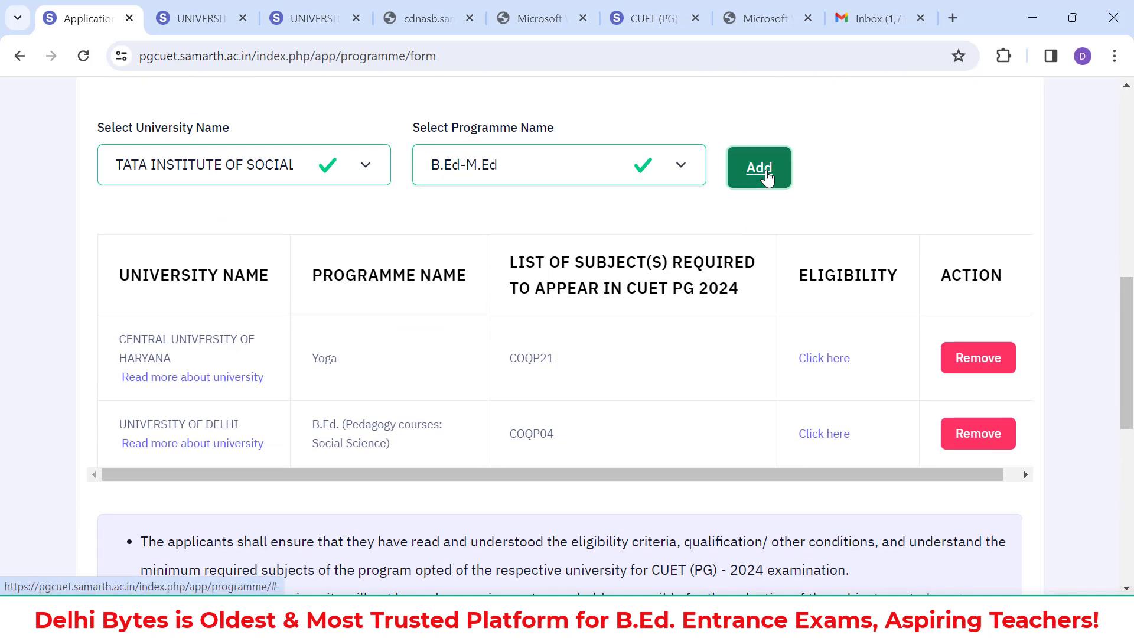
{"action": "scroll", "coordinate": [608, 495], "scroll_direction": "down", "scroll_amount": 2}
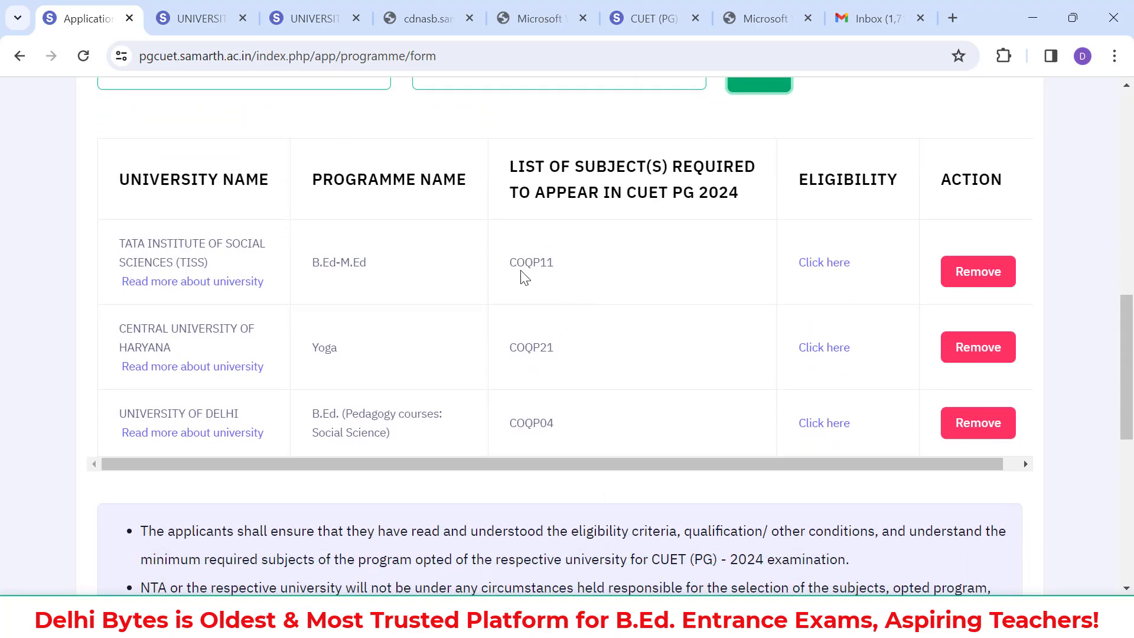
{"action": "scroll", "coordinate": [578, 444], "scroll_direction": "down", "scroll_amount": 6}
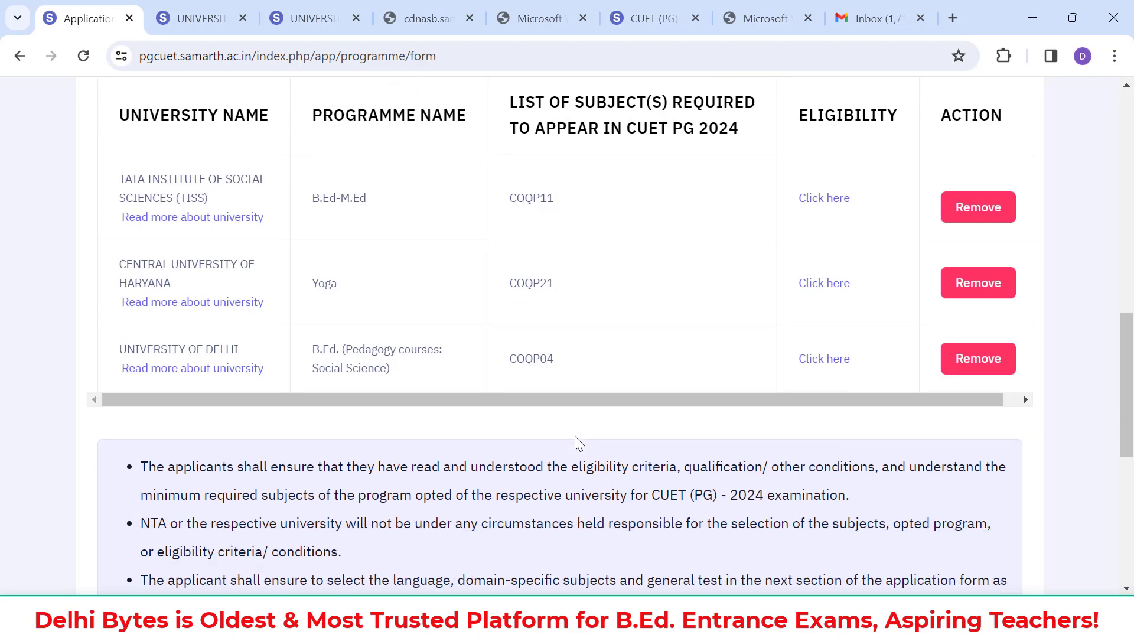
{"action": "scroll", "coordinate": [578, 444], "scroll_direction": "up", "scroll_amount": 10}
{"action": "scroll", "coordinate": [576, 443], "scroll_direction": "up", "scroll_amount": 5}
{"action": "scroll", "coordinate": [576, 442], "scroll_direction": "down", "scroll_amount": 10}
Step: Review the three saved programmes on the preview page and proceed to test paper selection
{"action": "left_click", "coordinate": [618, 322]}
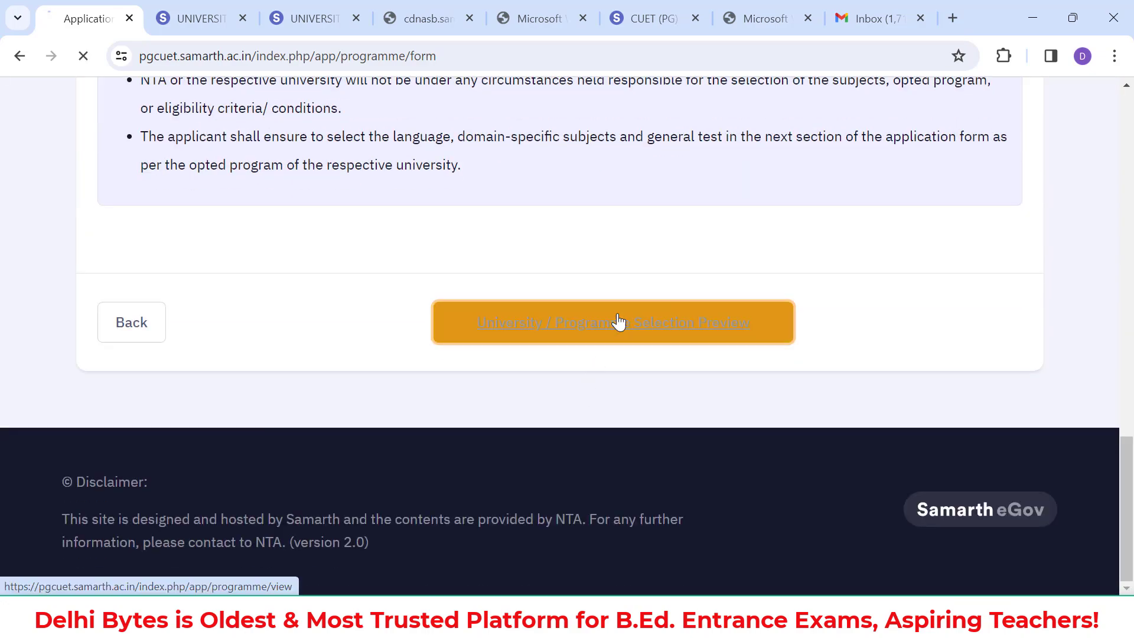
{"action": "scroll", "coordinate": [618, 322], "scroll_direction": "down", "scroll_amount": 6}
{"action": "scroll", "coordinate": [618, 322], "scroll_direction": "down", "scroll_amount": 7}
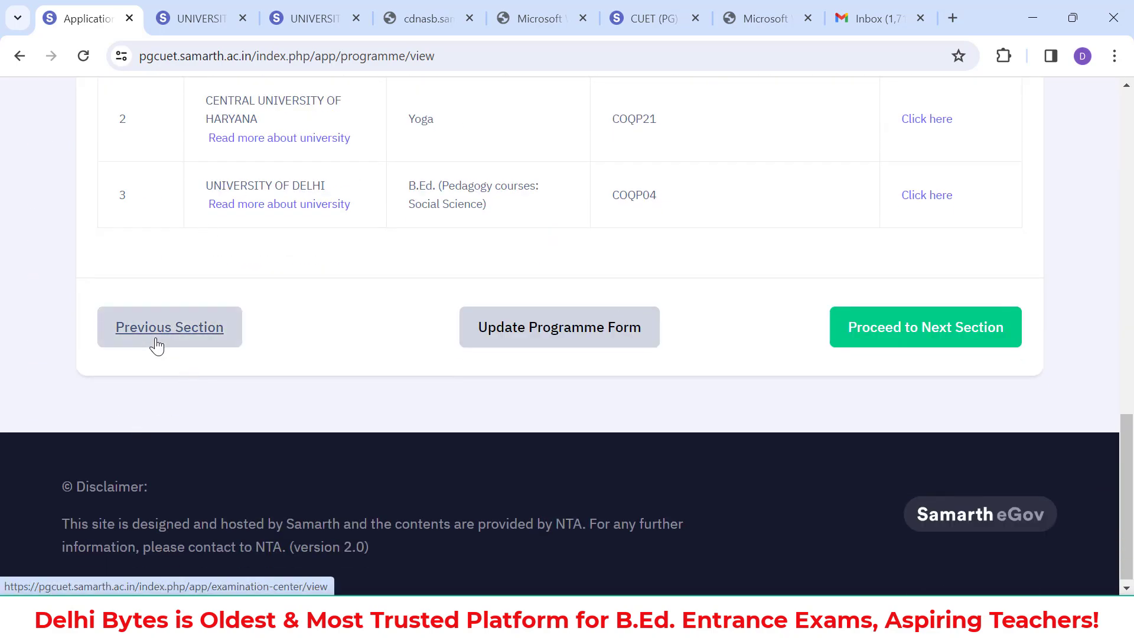
{"action": "scroll", "coordinate": [483, 197], "scroll_direction": "up", "scroll_amount": 8}
{"action": "scroll", "coordinate": [484, 200], "scroll_direction": "up", "scroll_amount": 2}
{"action": "scroll", "coordinate": [484, 200], "scroll_direction": "down", "scroll_amount": 10}
{"action": "left_click", "coordinate": [896, 325]}
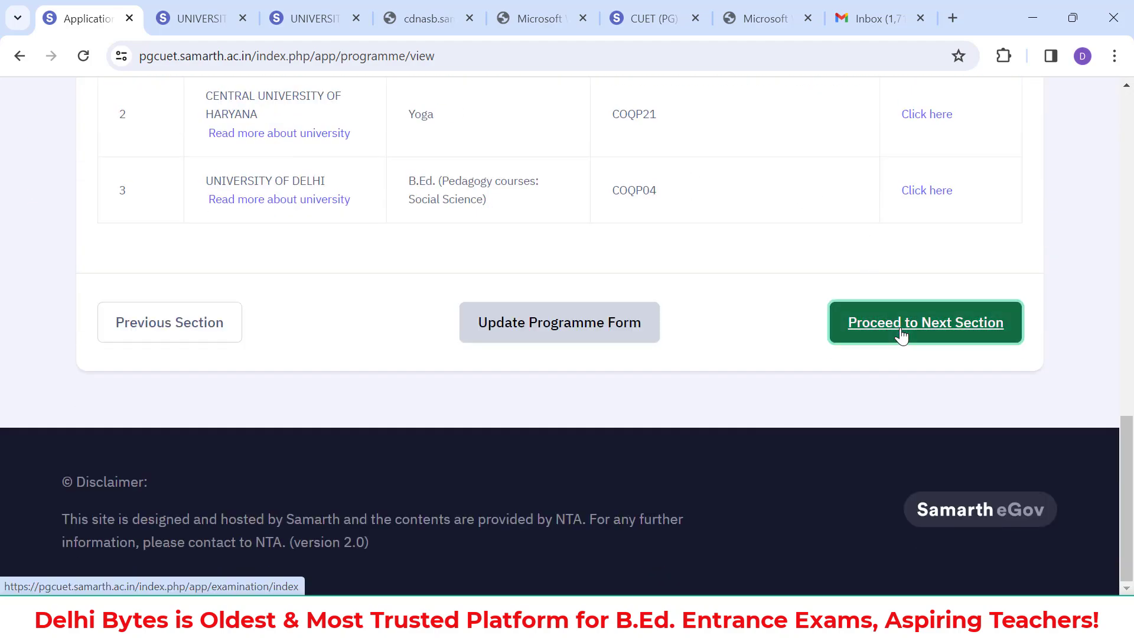
Step: Set Test Paper / Subject 1 to COQP04 B.Ed. Humanities and Social Sciences
{"action": "scroll", "coordinate": [788, 391], "scroll_direction": "down", "scroll_amount": 10}
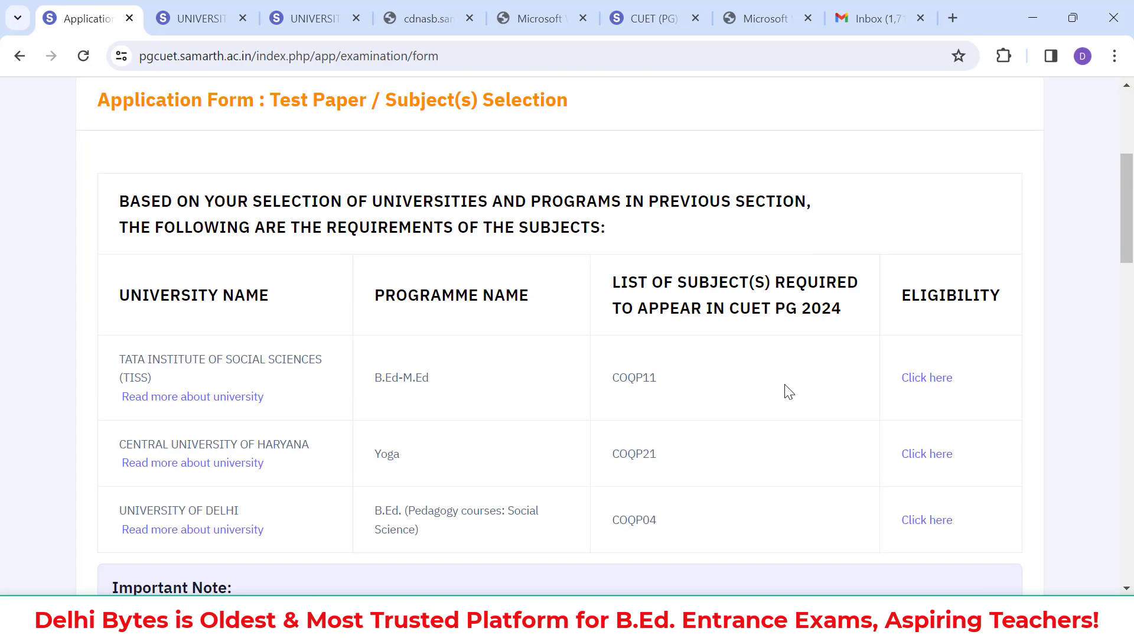
{"action": "scroll", "coordinate": [788, 391], "scroll_direction": "down", "scroll_amount": 2}
{"action": "scroll", "coordinate": [788, 392], "scroll_direction": "up", "scroll_amount": 1}
{"action": "scroll", "coordinate": [788, 392], "scroll_direction": "down", "scroll_amount": 1}
{"action": "scroll", "coordinate": [788, 392], "scroll_direction": "down", "scroll_amount": 1}
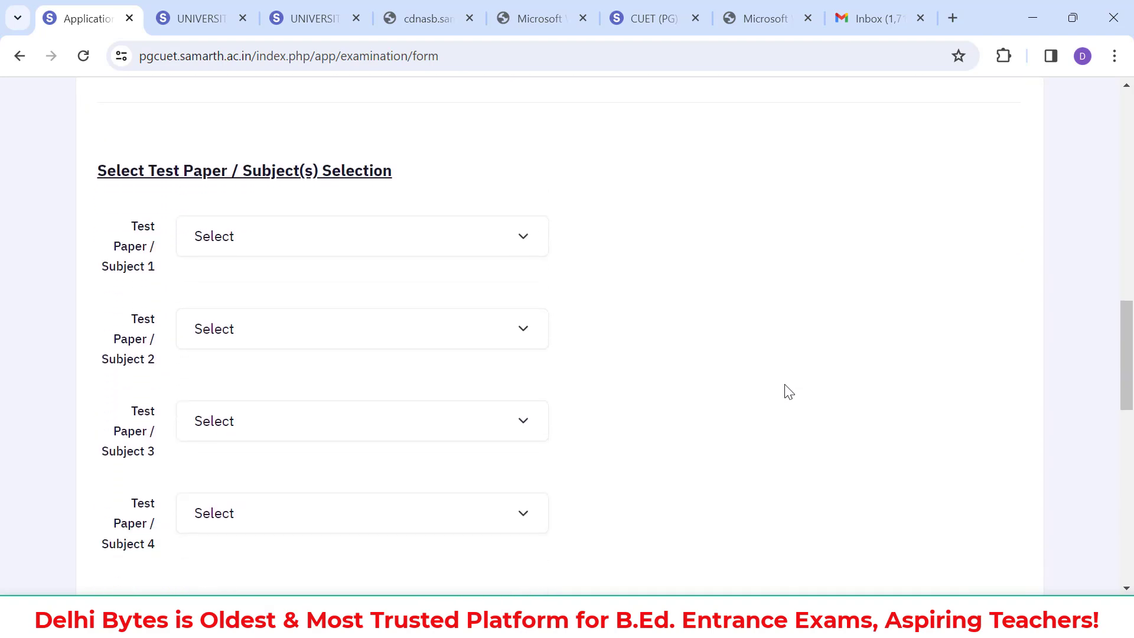
{"action": "left_click", "coordinate": [518, 221]}
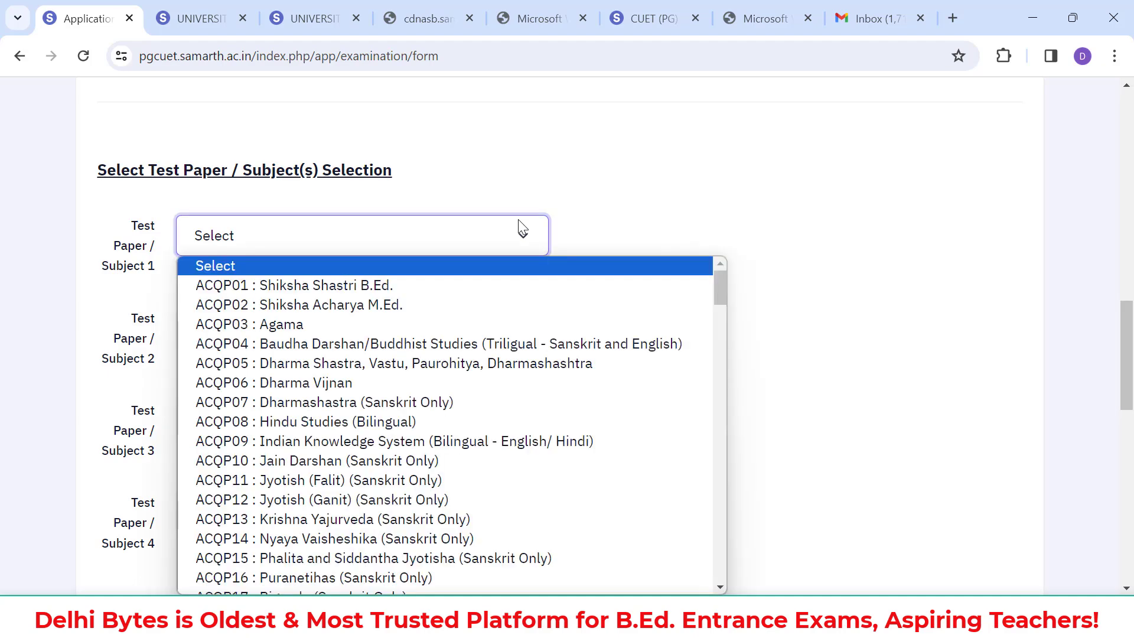
{"action": "scroll", "coordinate": [520, 421], "scroll_direction": "down", "scroll_amount": 3}
{"action": "scroll", "coordinate": [519, 422], "scroll_direction": "down", "scroll_amount": 4}
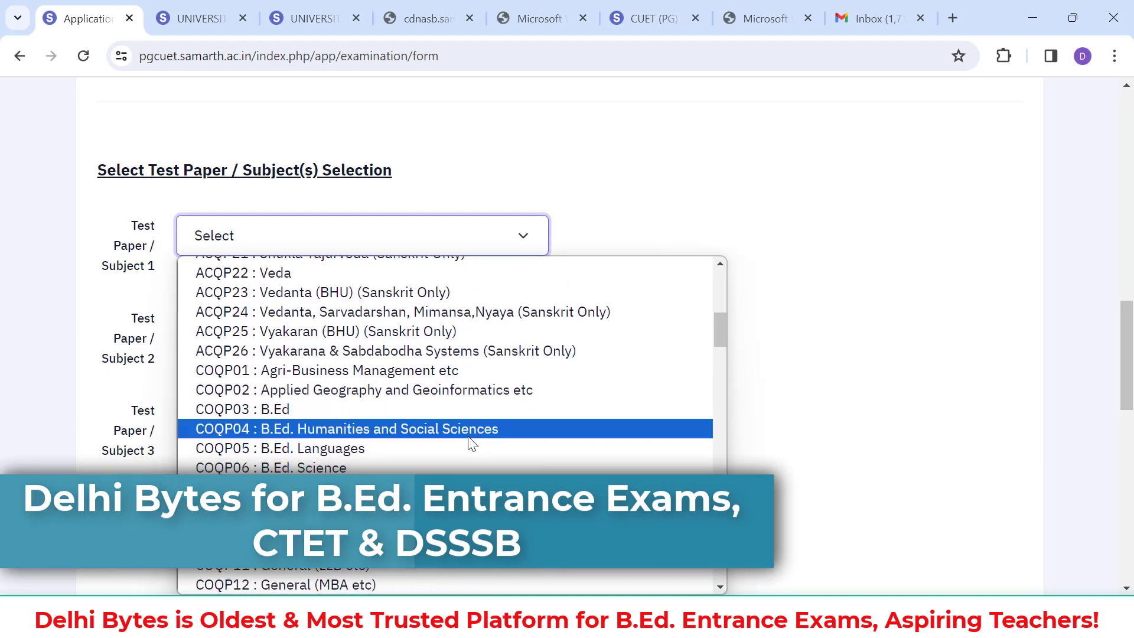
{"action": "left_click", "coordinate": [462, 429]}
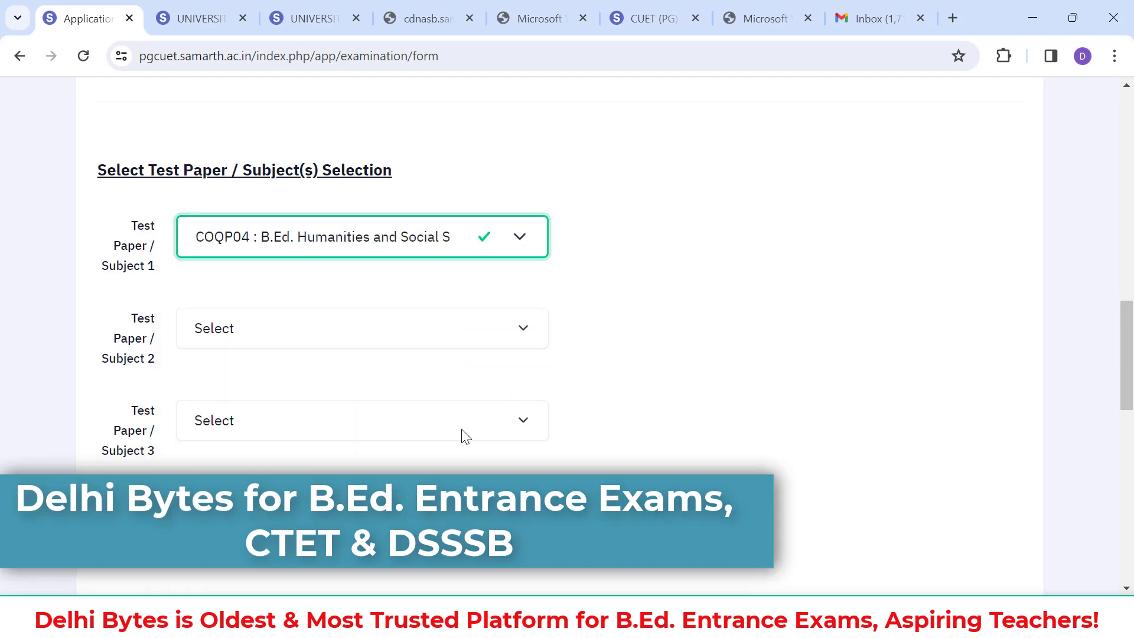
Step: Set Test Paper / Subject 2 to COQP21 : Yoga
{"action": "left_click", "coordinate": [412, 336]}
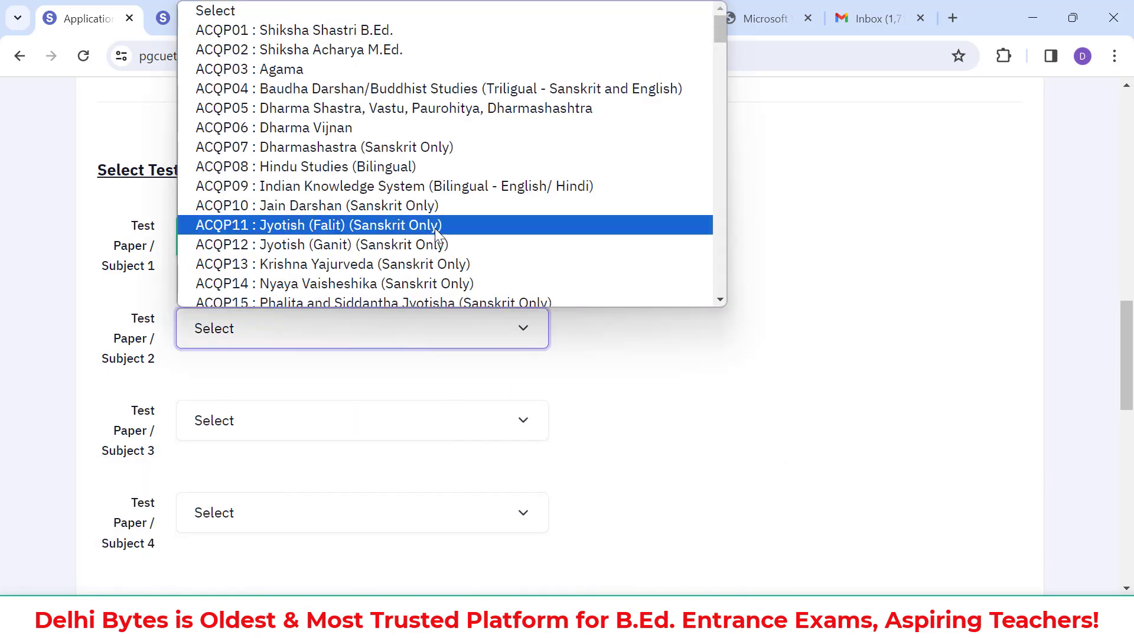
{"action": "scroll", "coordinate": [436, 231], "scroll_direction": "down", "scroll_amount": 3}
{"action": "scroll", "coordinate": [437, 235], "scroll_direction": "down", "scroll_amount": 10}
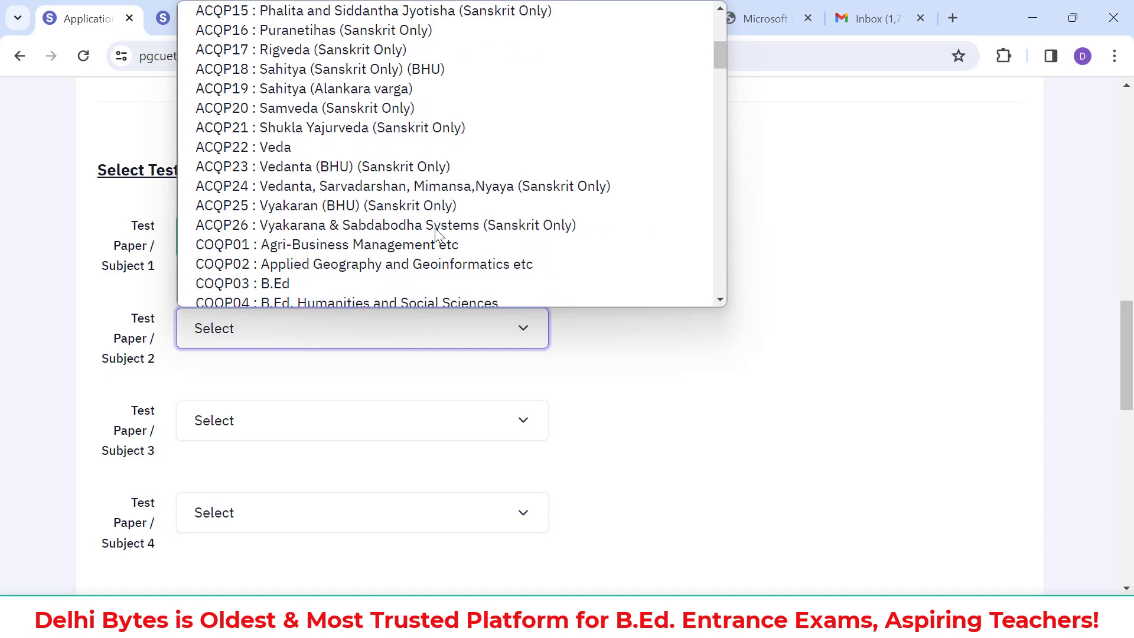
{"action": "scroll", "coordinate": [435, 233], "scroll_direction": "up", "scroll_amount": 1}
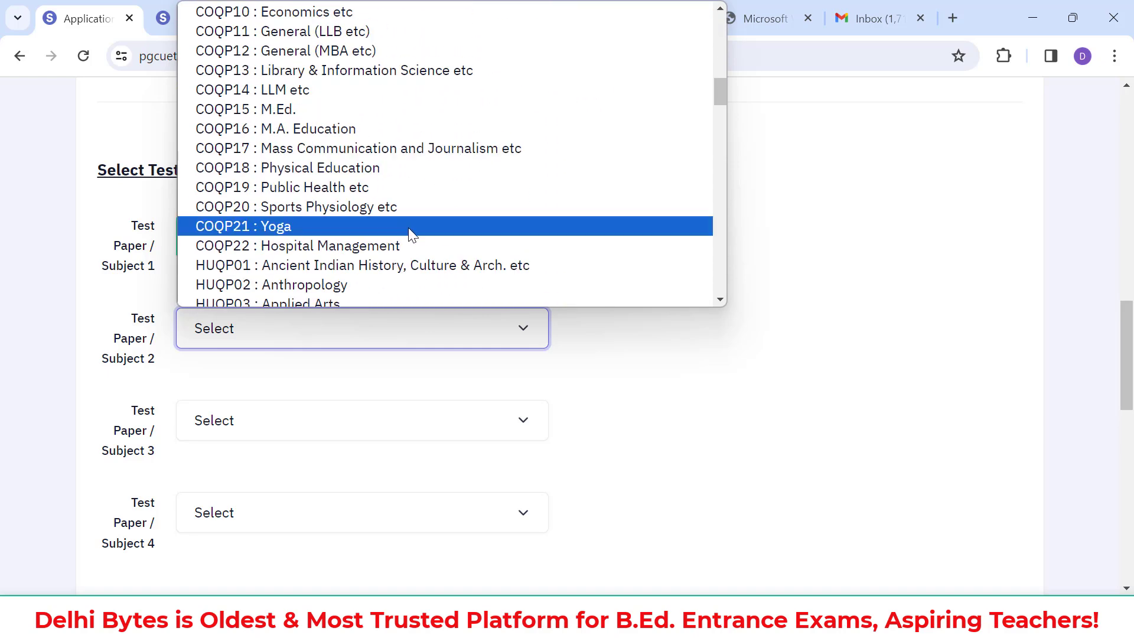
{"action": "left_click", "coordinate": [412, 228]}
{"action": "scroll", "coordinate": [622, 394], "scroll_direction": "down", "scroll_amount": 3}
{"action": "scroll", "coordinate": [494, 266], "scroll_direction": "up", "scroll_amount": 14}
{"action": "scroll", "coordinate": [383, 295], "scroll_direction": "down", "scroll_amount": 15}
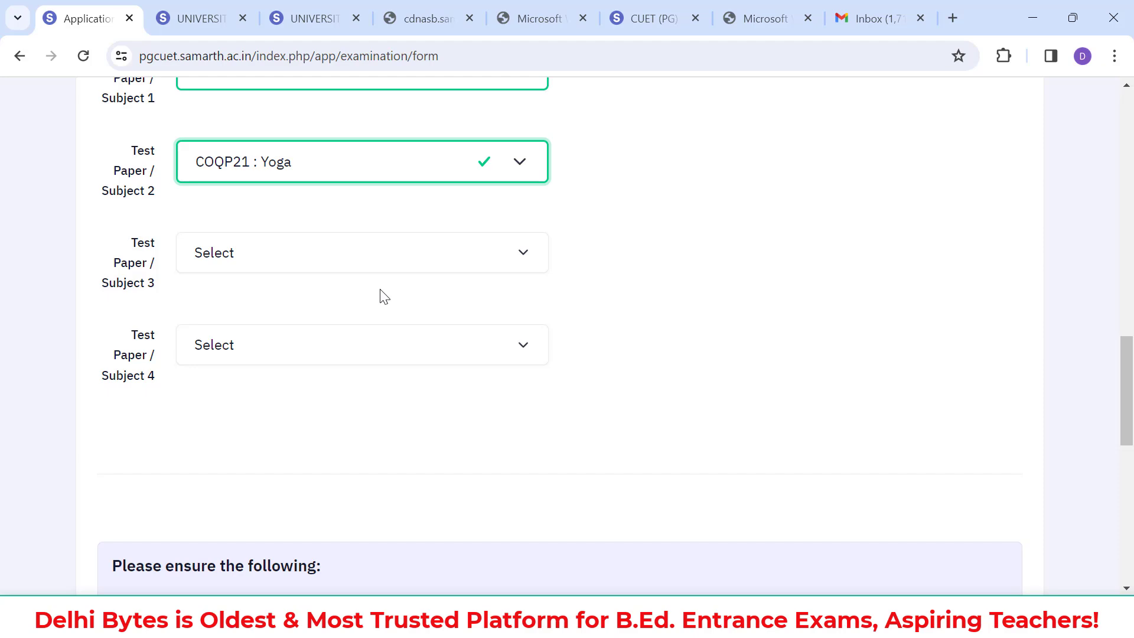
{"action": "scroll", "coordinate": [381, 290], "scroll_direction": "up", "scroll_amount": 7}
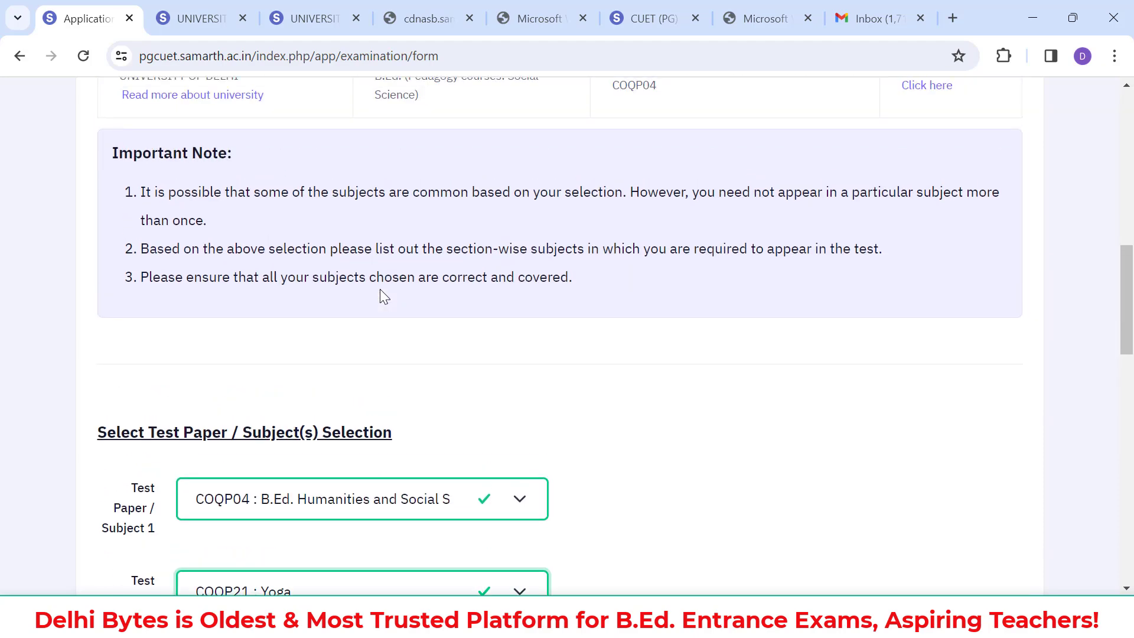
{"action": "scroll", "coordinate": [380, 289], "scroll_direction": "down", "scroll_amount": 6}
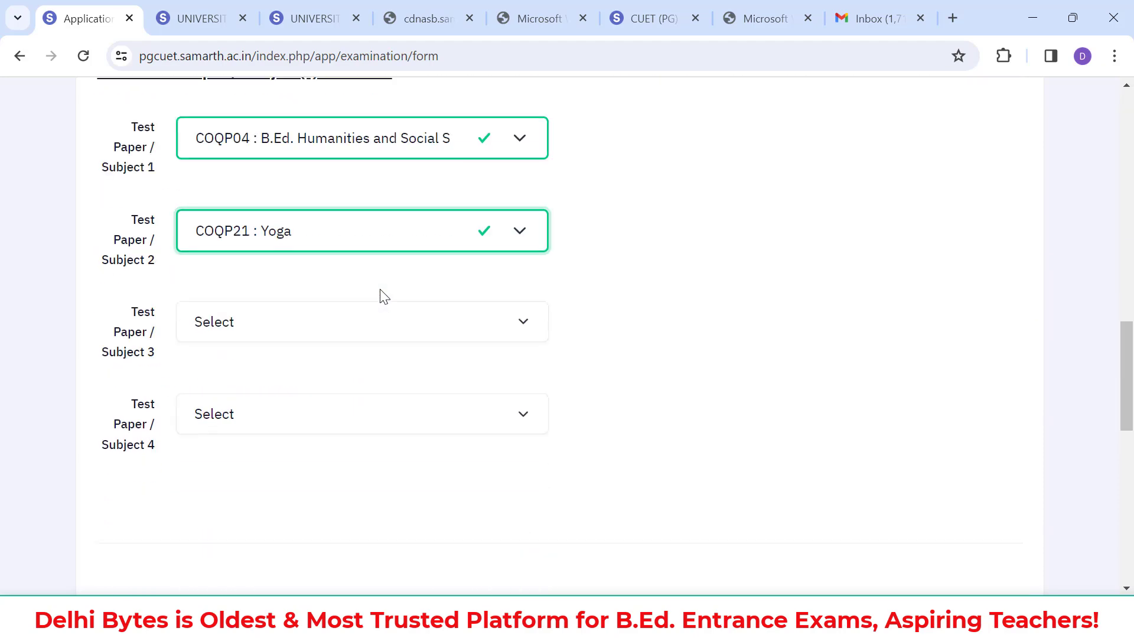
Step: Set Subject 3 to LAQP01 : English and Subject 4 to ACQP16 : Puranetihas, then reach the declaration
{"action": "left_click", "coordinate": [328, 331]}
{"action": "scroll", "coordinate": [360, 213], "scroll_direction": "down", "scroll_amount": 15}
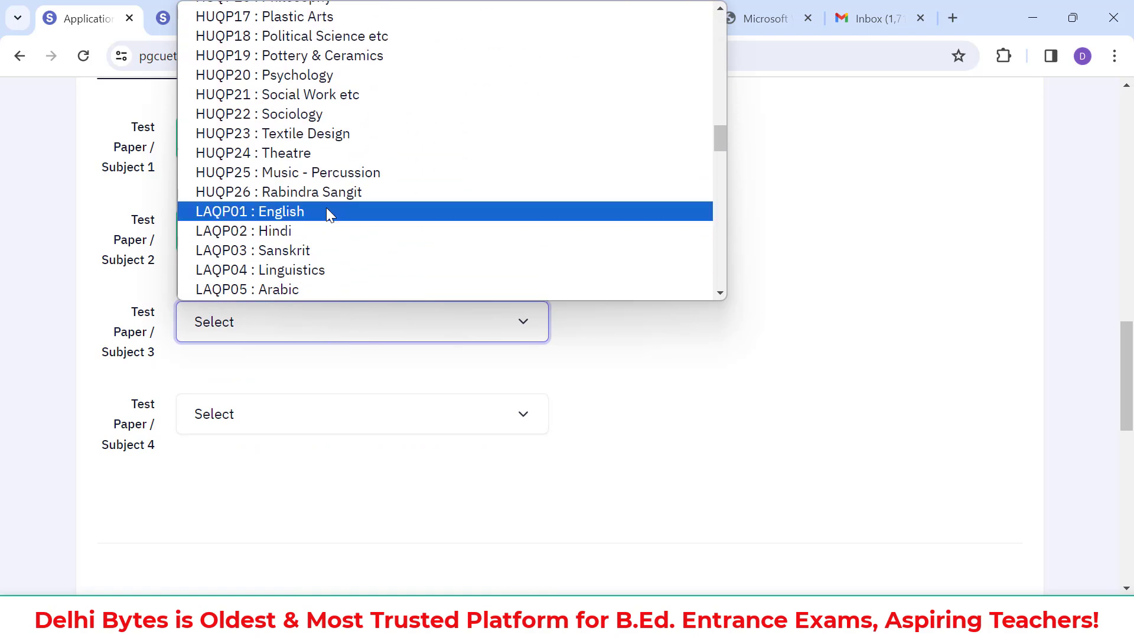
{"action": "left_click", "coordinate": [326, 211]}
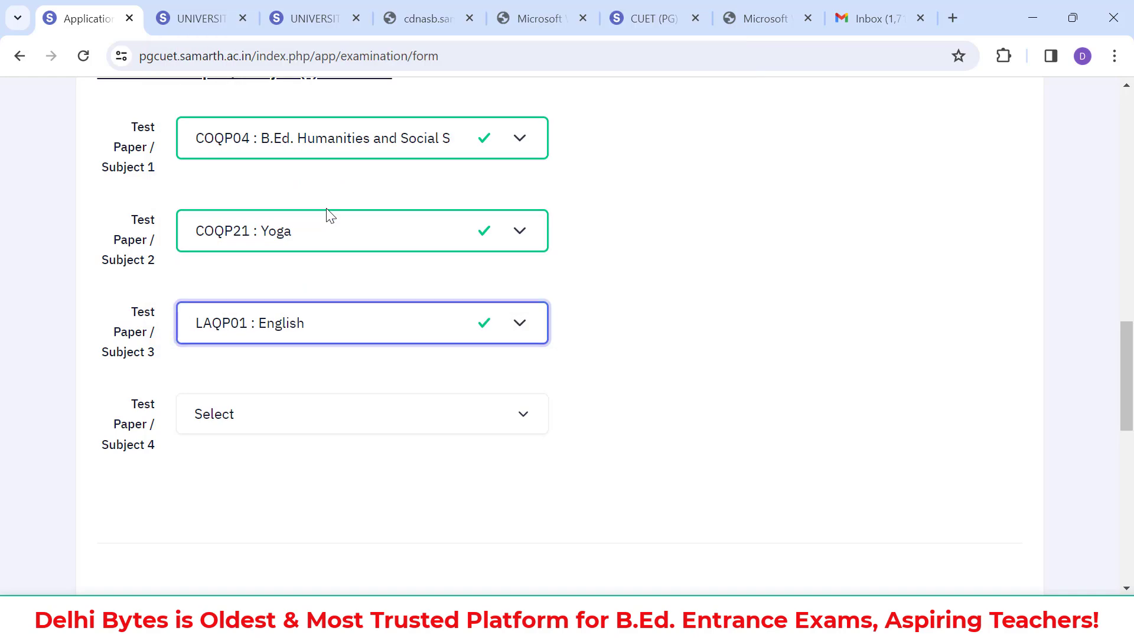
{"action": "left_click", "coordinate": [324, 412]}
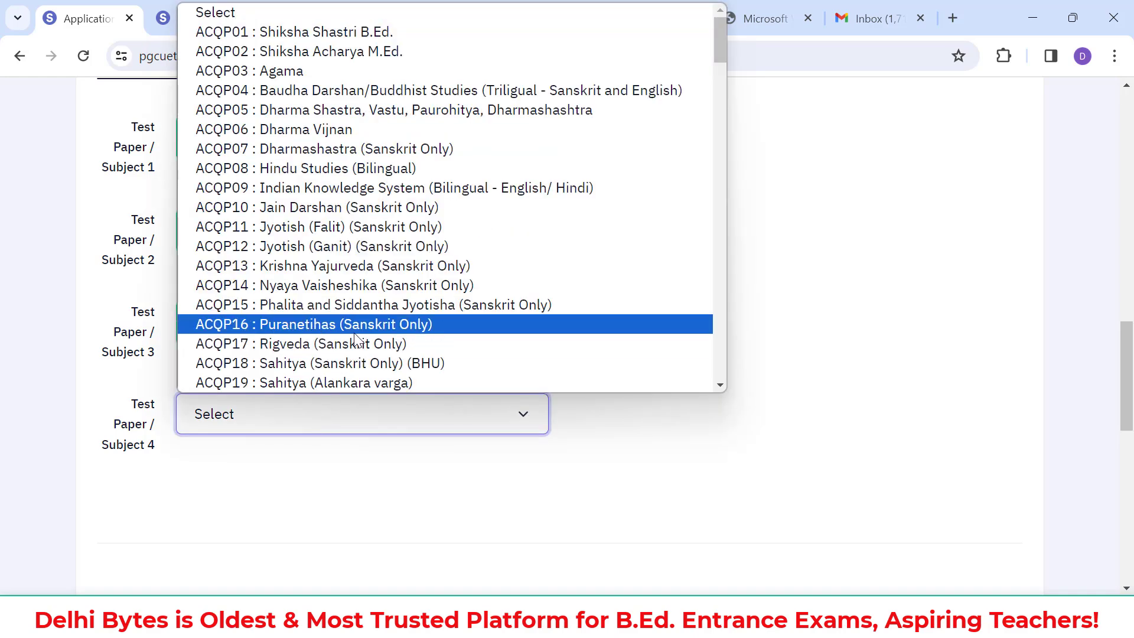
{"action": "left_click", "coordinate": [348, 324]}
{"action": "scroll", "coordinate": [548, 326], "scroll_direction": "up", "scroll_amount": 1}
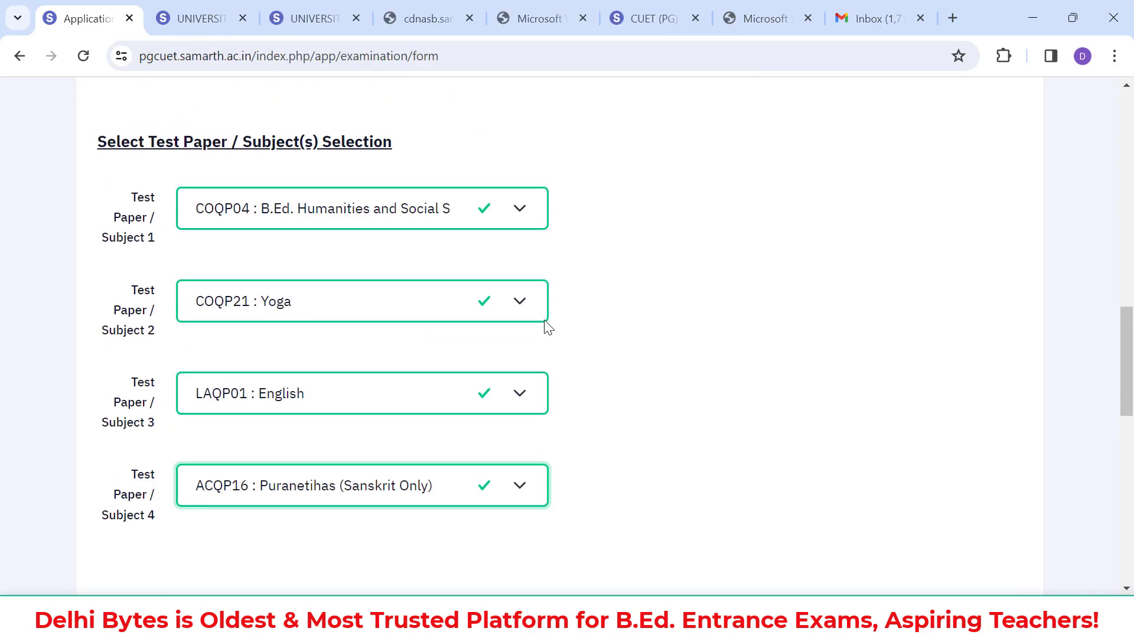
{"action": "scroll", "coordinate": [413, 348], "scroll_direction": "up", "scroll_amount": 5}
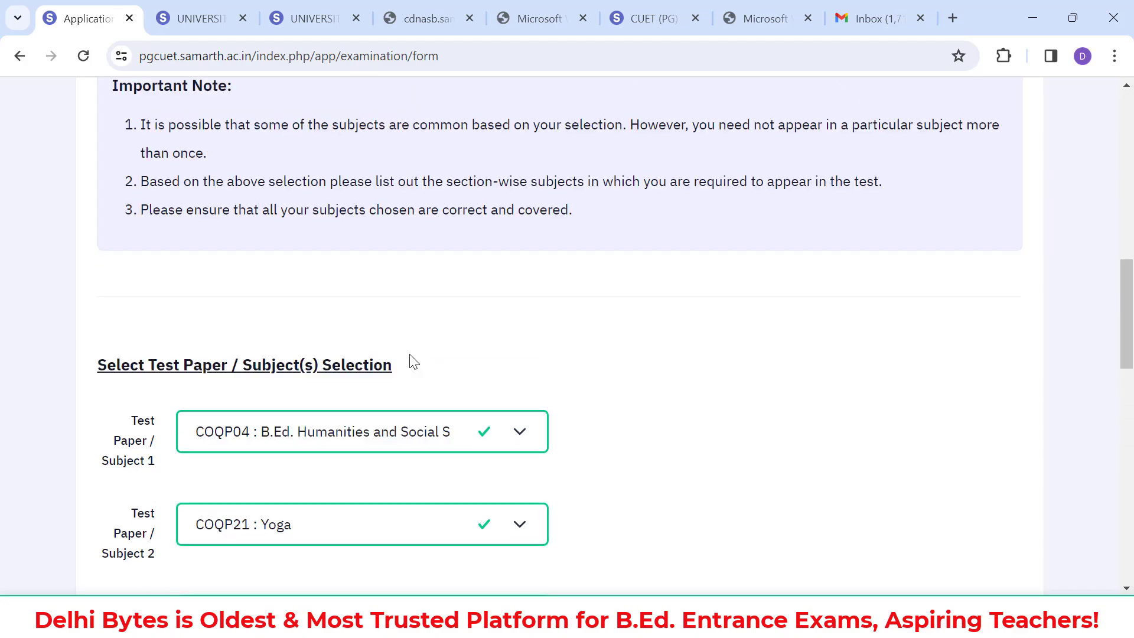
{"action": "scroll", "coordinate": [413, 361], "scroll_direction": "up", "scroll_amount": 10}
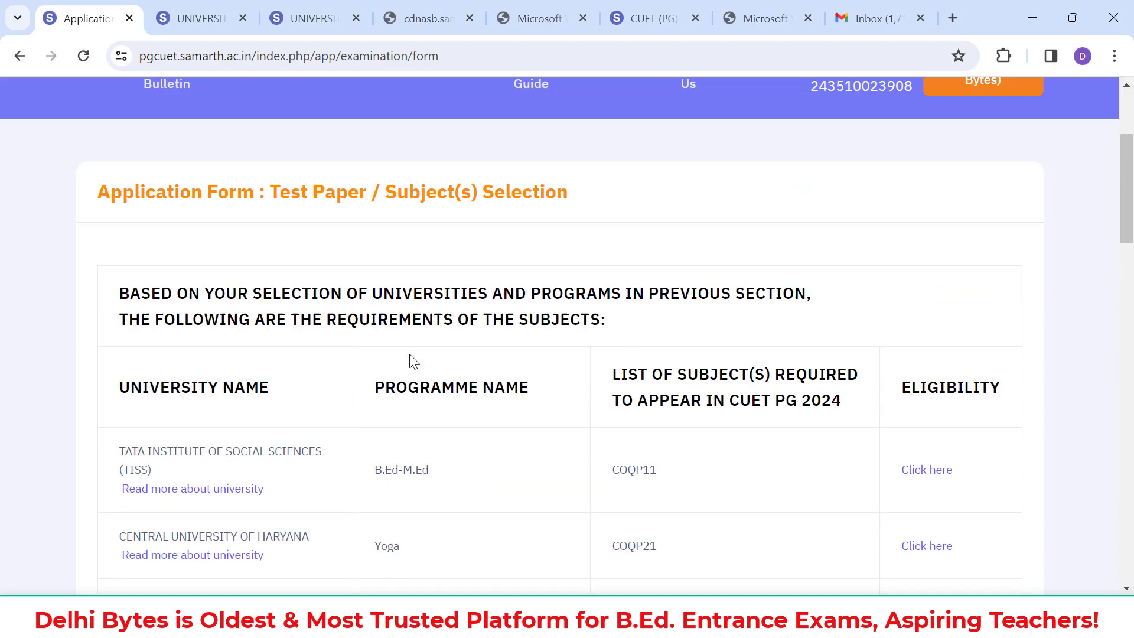
{"action": "scroll", "coordinate": [414, 362], "scroll_direction": "down", "scroll_amount": 7}
{"action": "scroll", "coordinate": [412, 360], "scroll_direction": "down", "scroll_amount": 3}
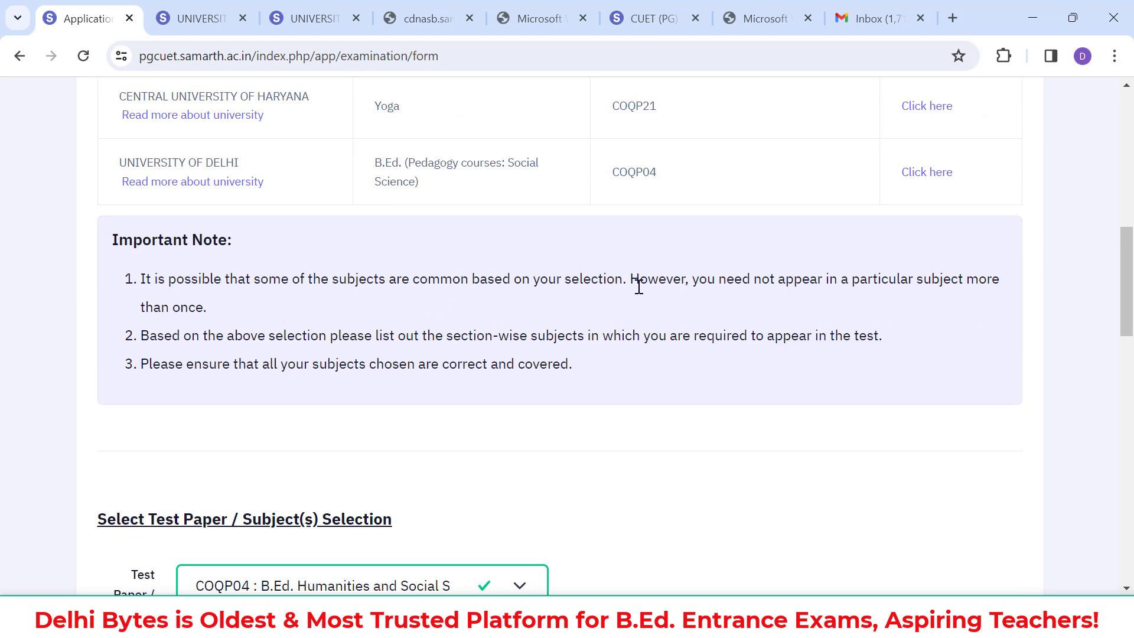
{"action": "scroll", "coordinate": [863, 306], "scroll_direction": "down", "scroll_amount": 1}
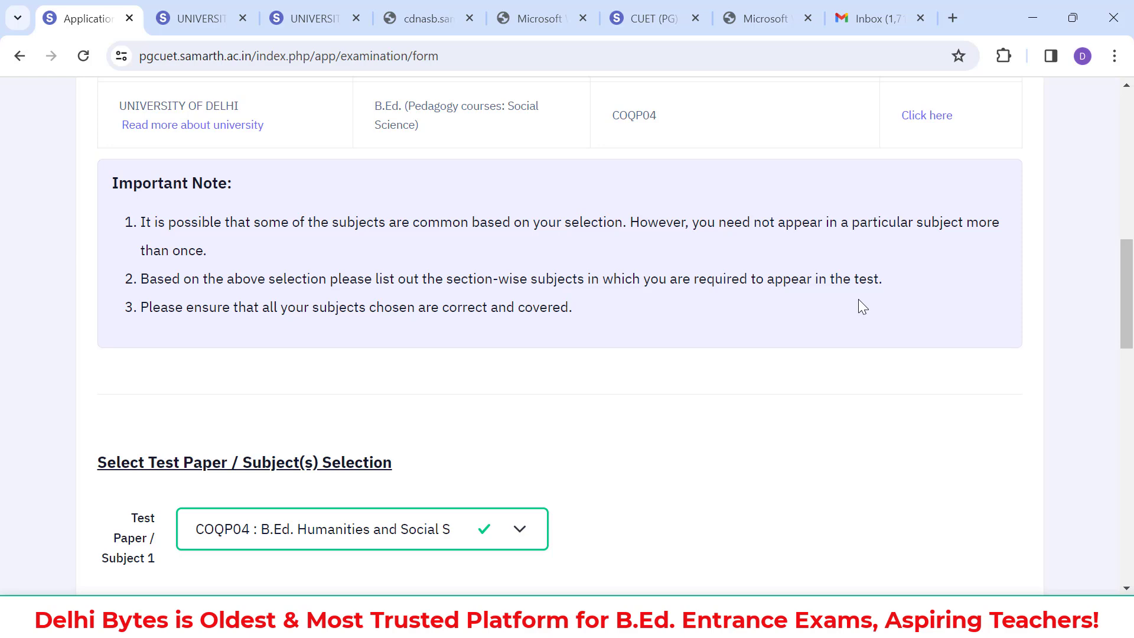
{"action": "scroll", "coordinate": [859, 300], "scroll_direction": "down", "scroll_amount": 1}
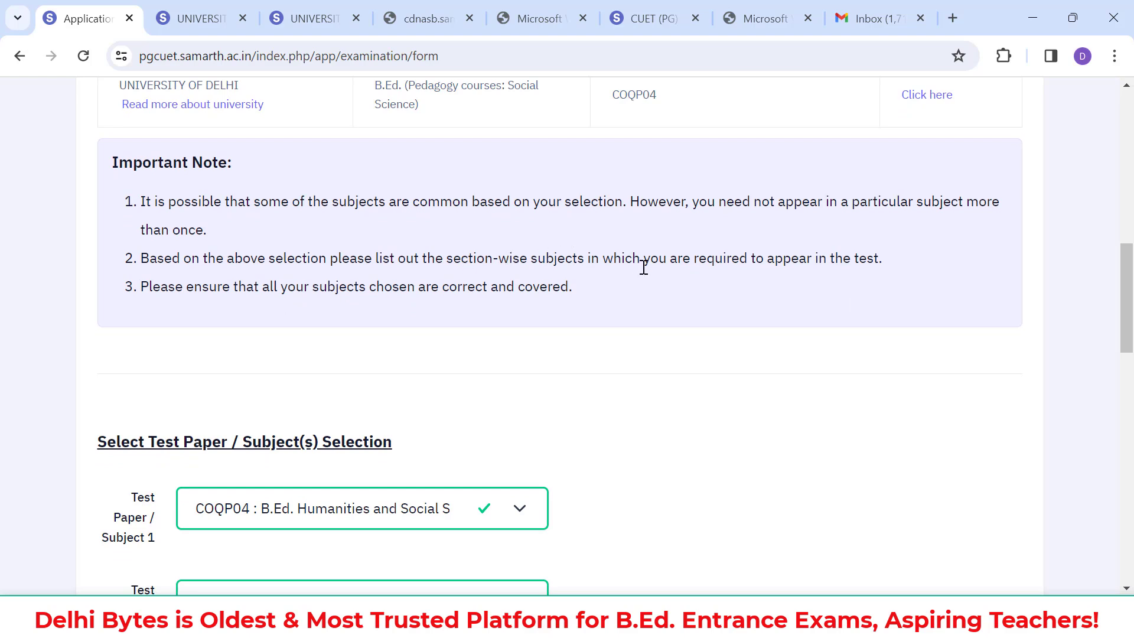
{"action": "scroll", "coordinate": [644, 267], "scroll_direction": "down", "scroll_amount": 1}
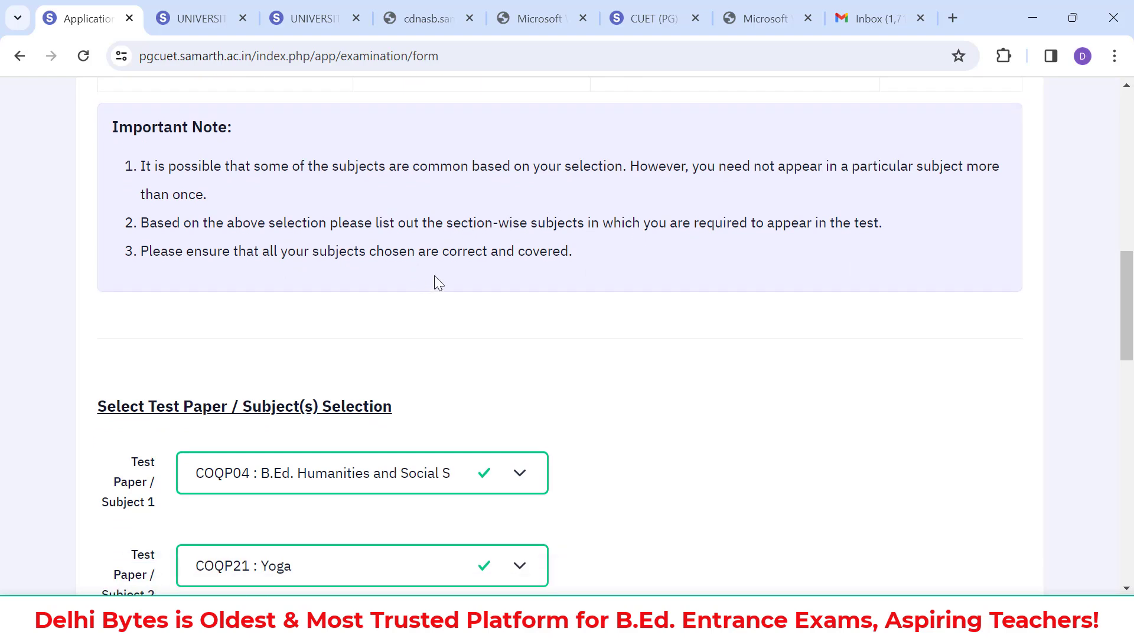
{"action": "scroll", "coordinate": [480, 273], "scroll_direction": "down", "scroll_amount": 3}
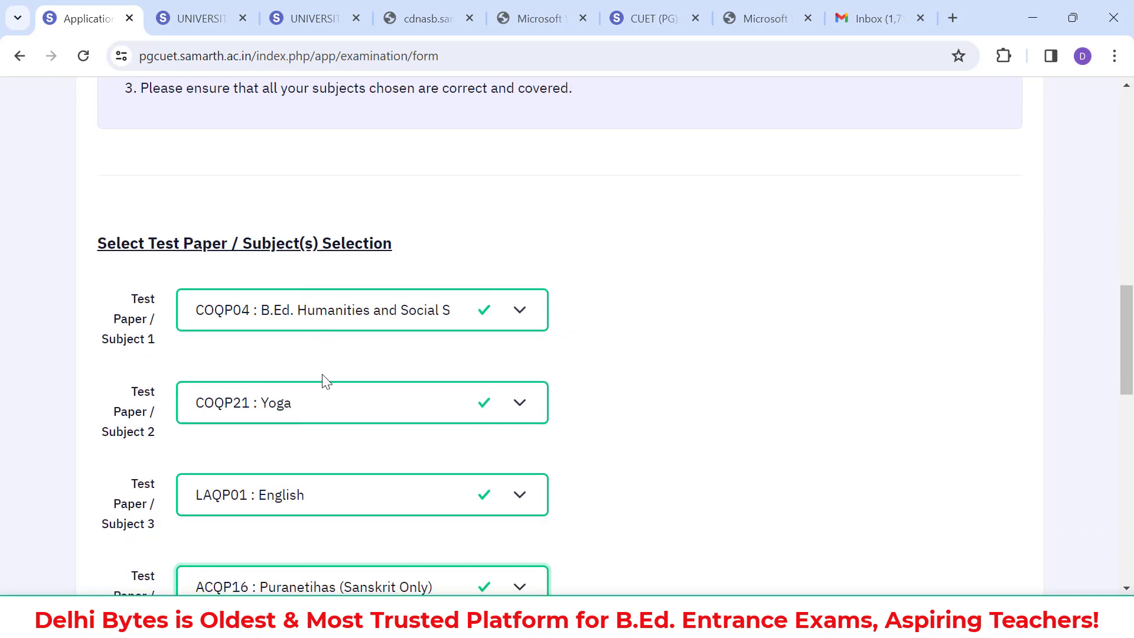
{"action": "scroll", "coordinate": [324, 430], "scroll_direction": "down", "scroll_amount": 7}
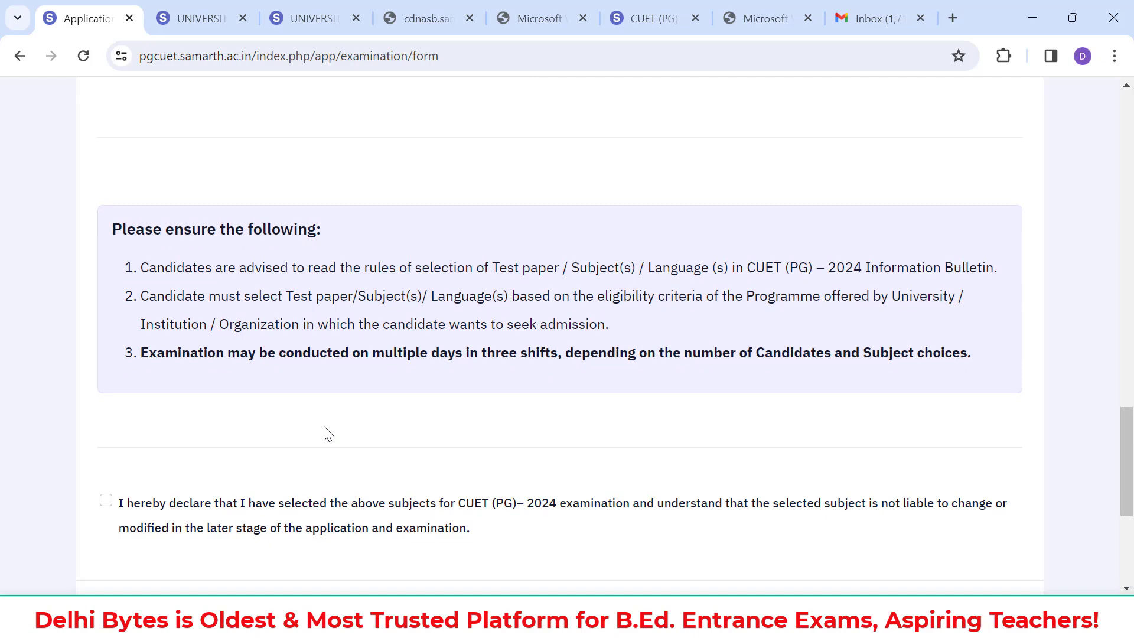
{"action": "scroll", "coordinate": [324, 432], "scroll_direction": "down", "scroll_amount": 2}
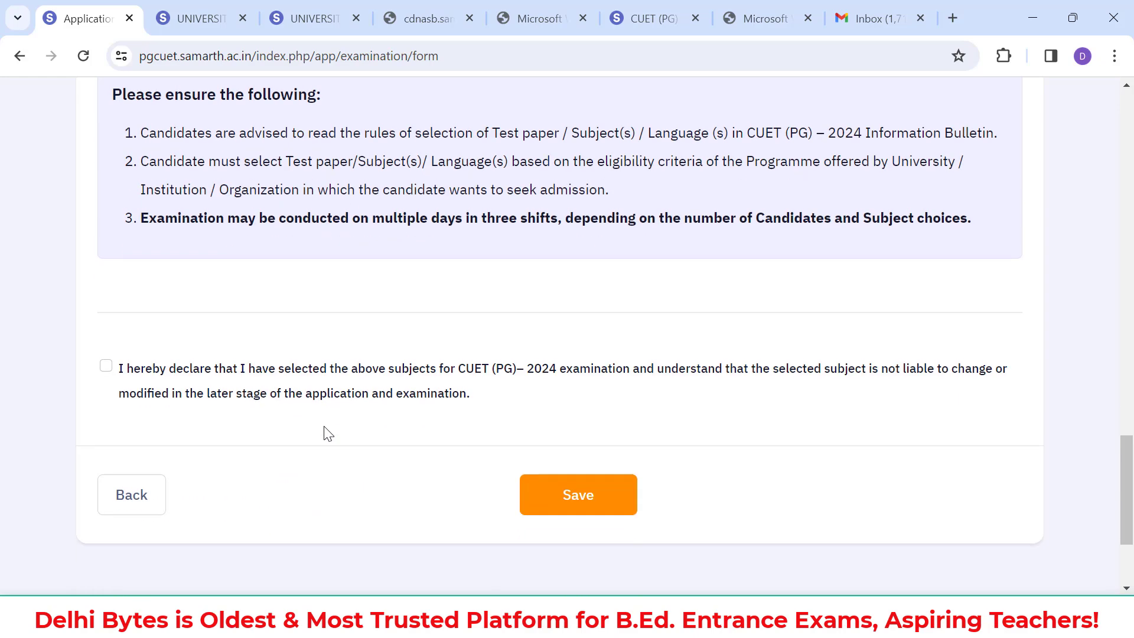
Step: Agree to the subject-selection declaration and save the four test paper choices
{"action": "left_click", "coordinate": [106, 366]}
{"action": "left_click", "coordinate": [562, 508]}
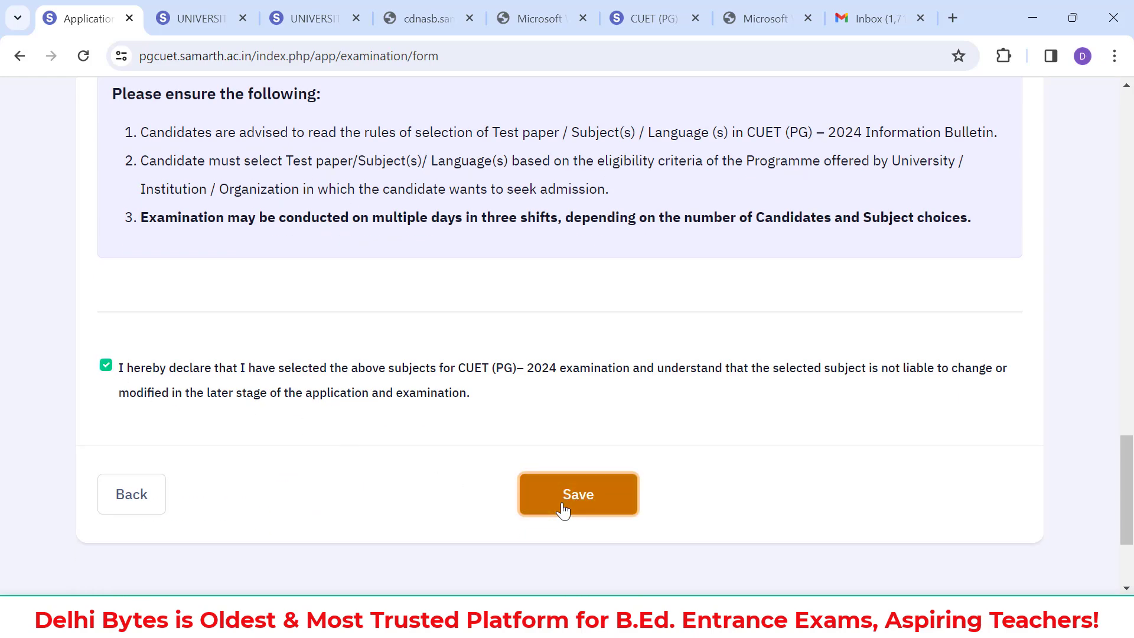
{"action": "scroll", "coordinate": [660, 362], "scroll_direction": "down", "scroll_amount": 9}
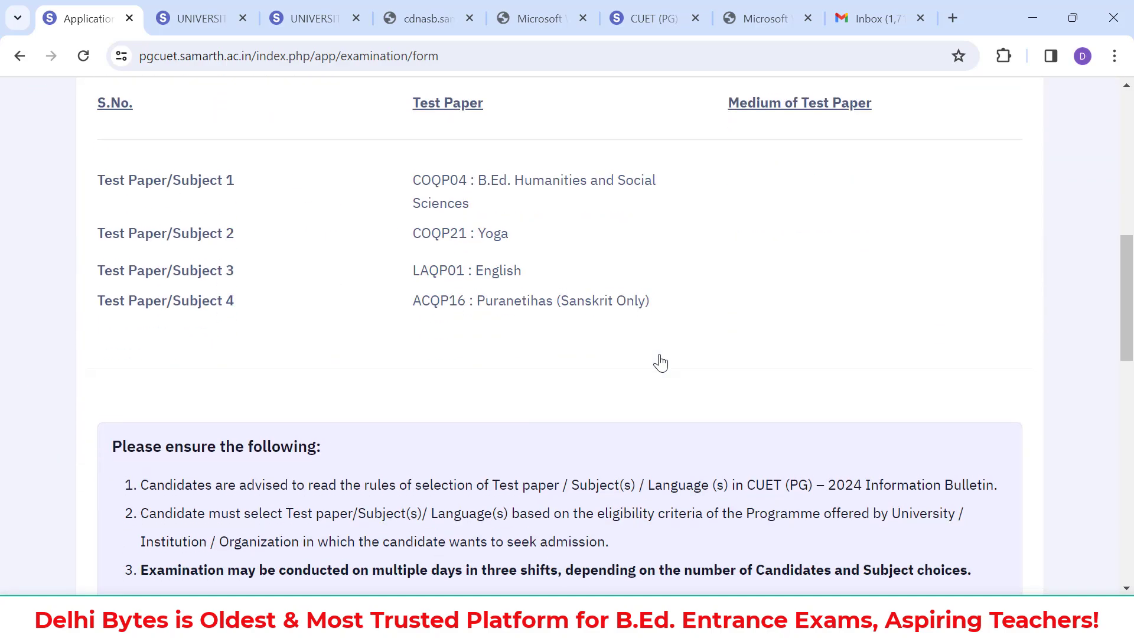
{"action": "scroll", "coordinate": [660, 362], "scroll_direction": "up", "scroll_amount": 2}
{"action": "scroll", "coordinate": [655, 362], "scroll_direction": "up", "scroll_amount": 3}
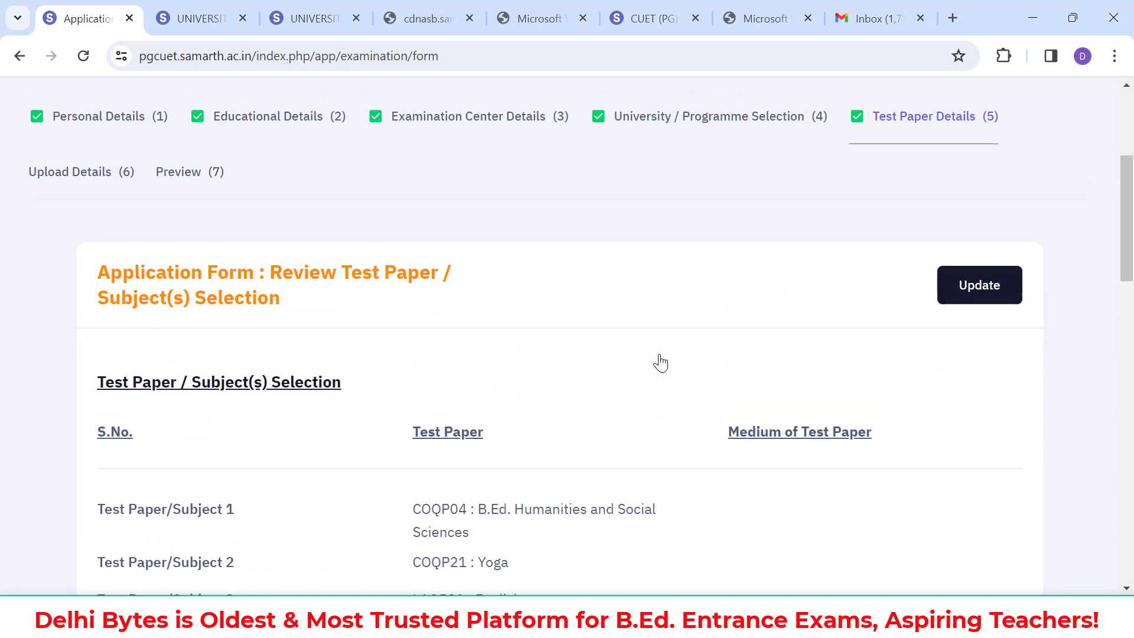
{"action": "scroll", "coordinate": [1006, 329], "scroll_direction": "down", "scroll_amount": 15}
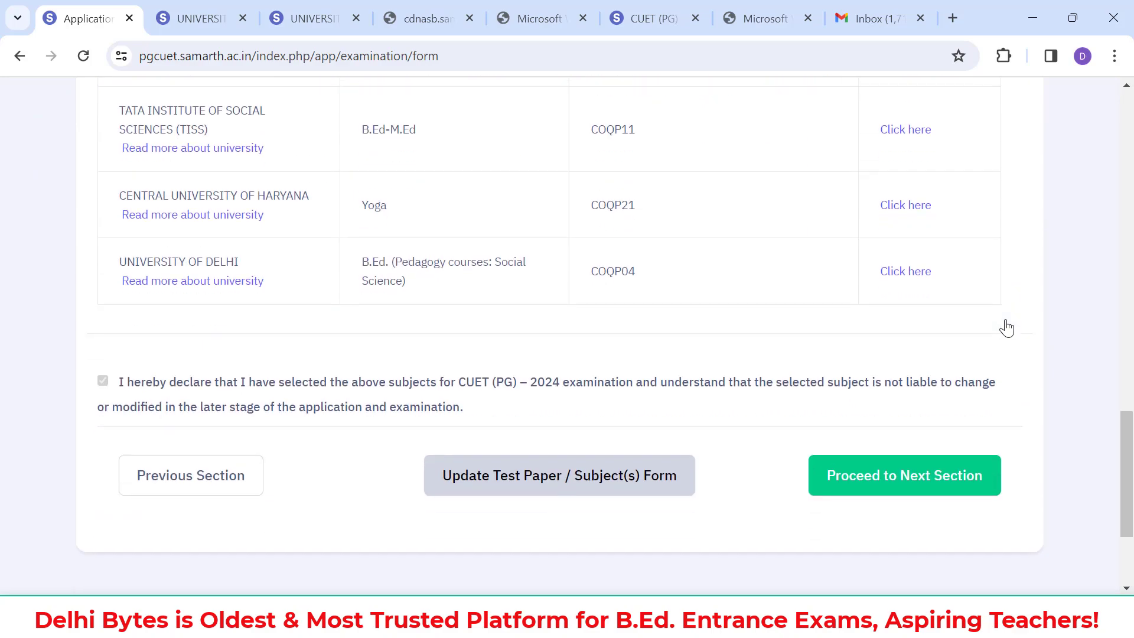
{"action": "scroll", "coordinate": [1007, 329], "scroll_direction": "down", "scroll_amount": 2}
Step: Continue to the photo and signature Upload Details section
{"action": "left_click", "coordinate": [915, 392]}
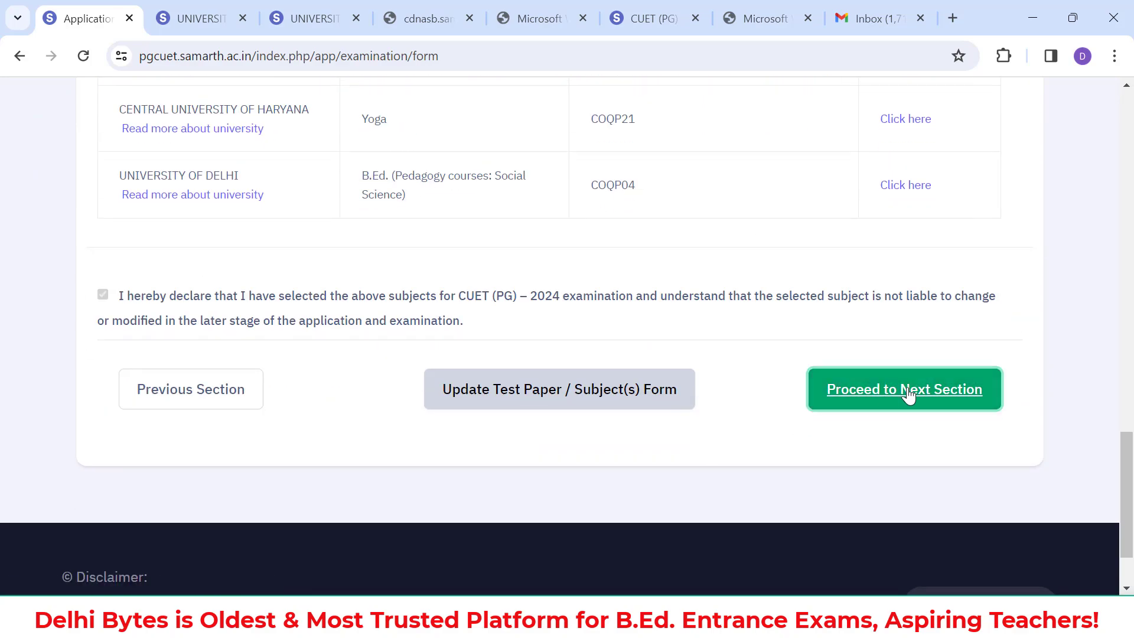
{"action": "left_click", "coordinate": [909, 394]}
{"action": "scroll", "coordinate": [656, 406], "scroll_direction": "down", "scroll_amount": 10}
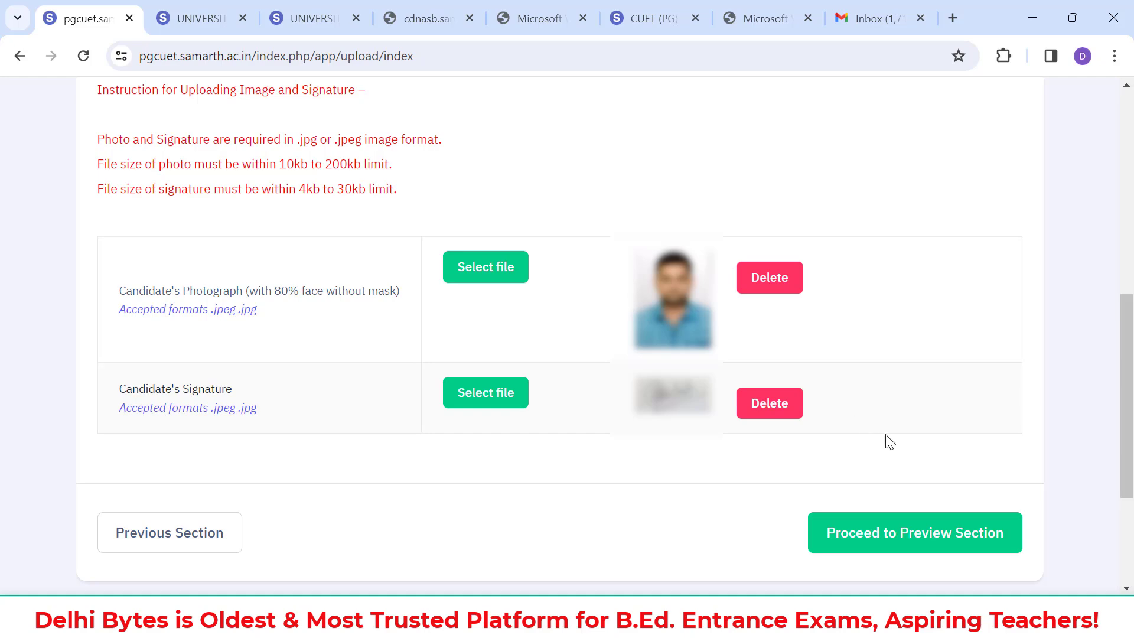
Step: Open the application preview and review it down to the 'Particulars checklist to be verified' section
{"action": "left_click", "coordinate": [915, 535]}
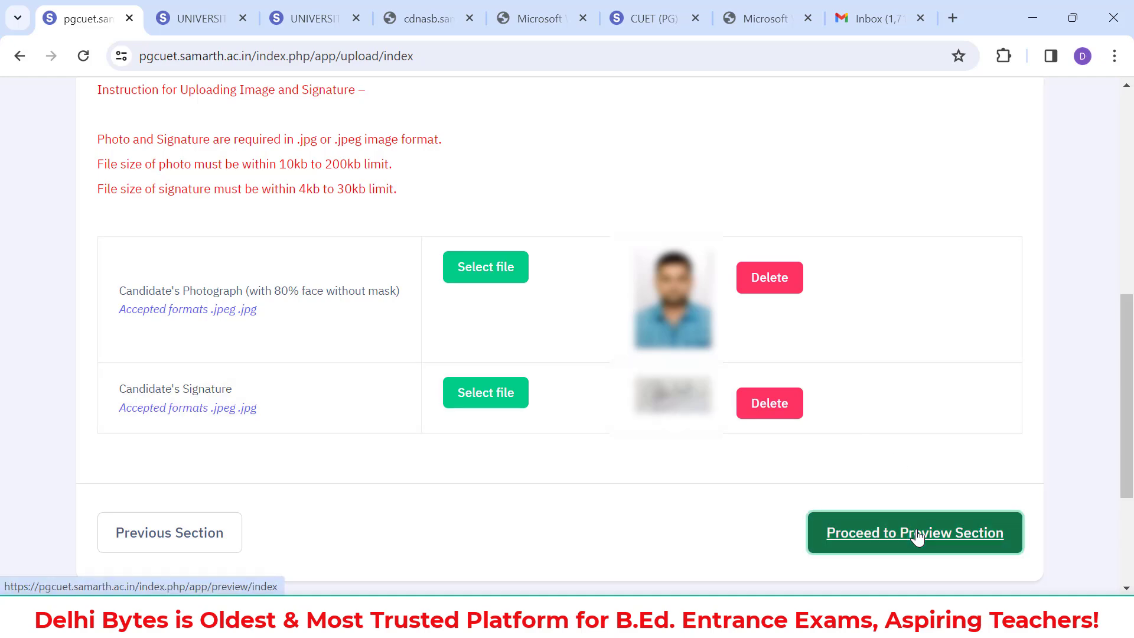
{"action": "scroll", "coordinate": [723, 392], "scroll_direction": "down", "scroll_amount": 4}
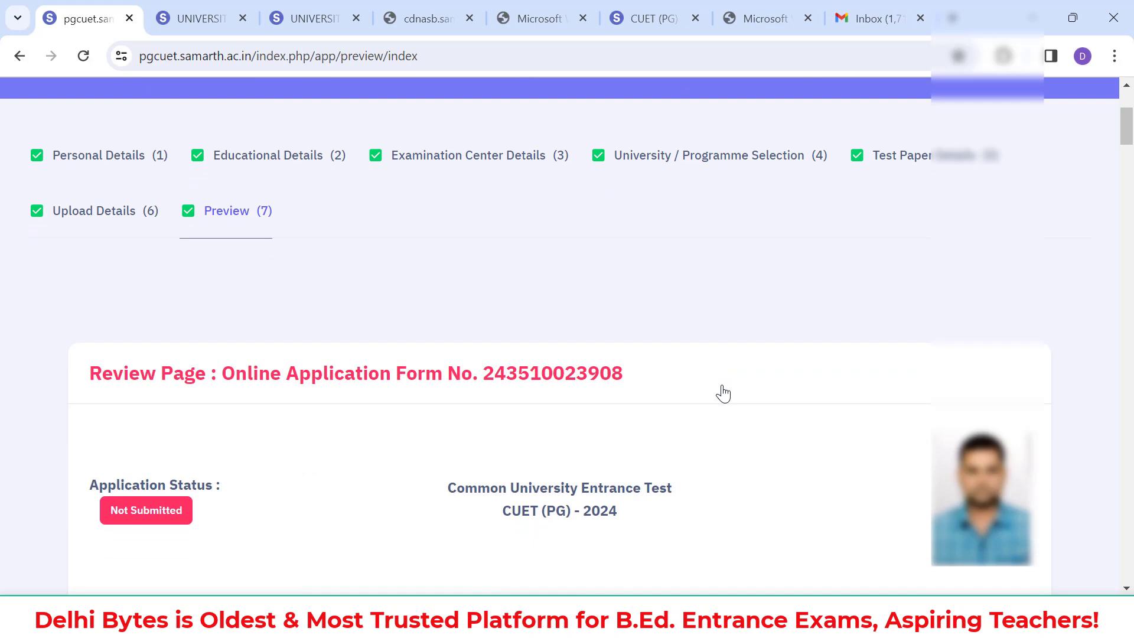
{"action": "scroll", "coordinate": [724, 392], "scroll_direction": "down", "scroll_amount": 15}
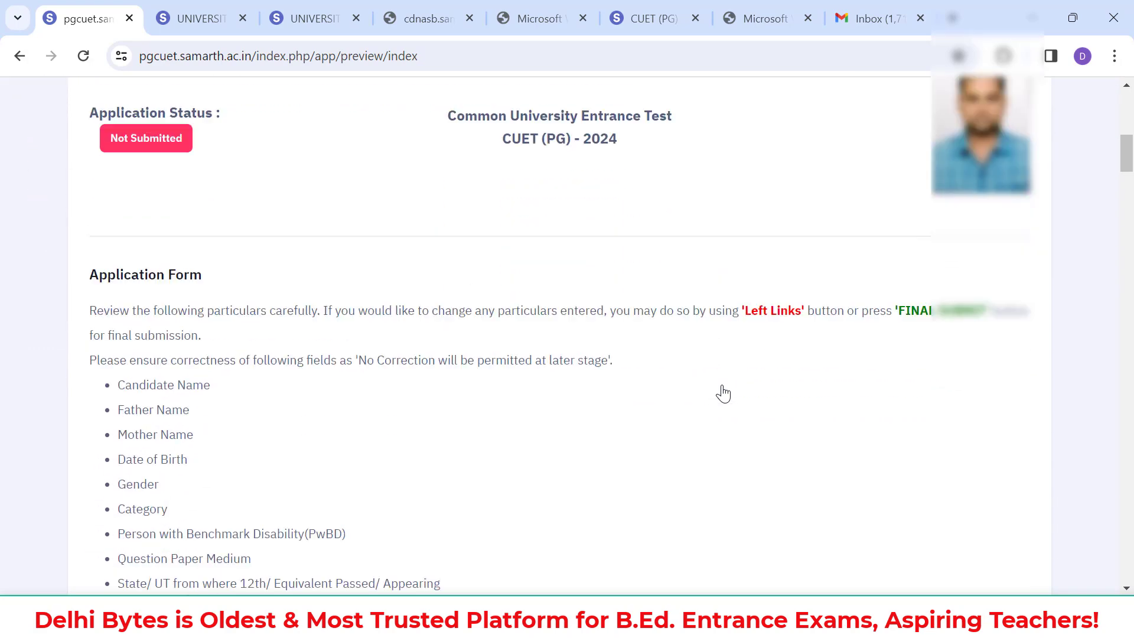
{"action": "scroll", "coordinate": [723, 392], "scroll_direction": "down", "scroll_amount": 15}
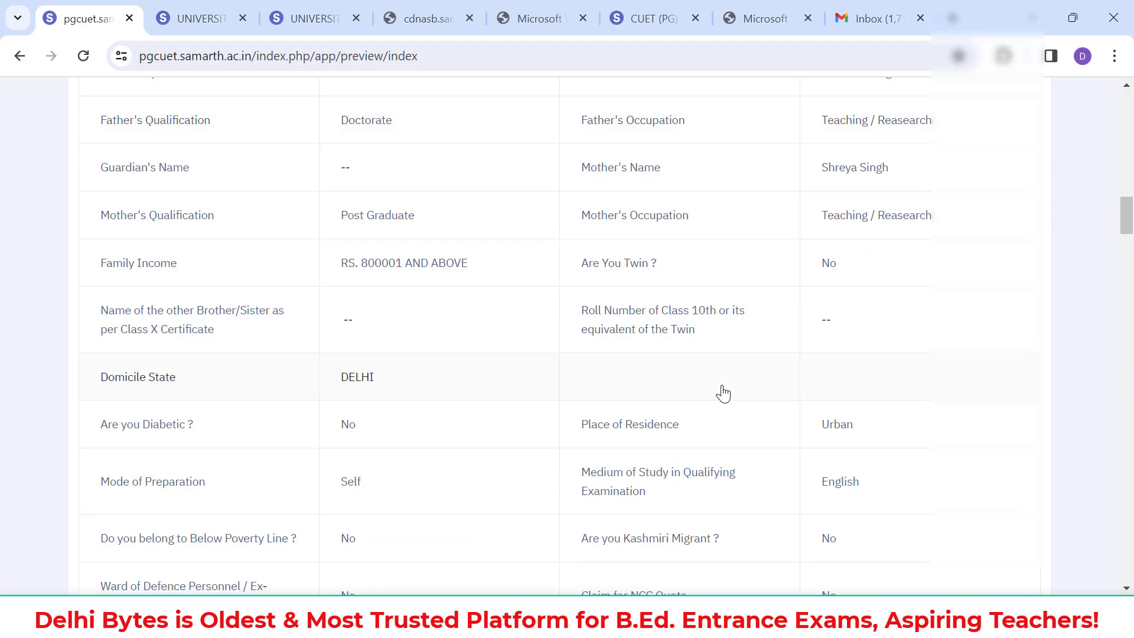
{"action": "scroll", "coordinate": [723, 393], "scroll_direction": "down", "scroll_amount": 15}
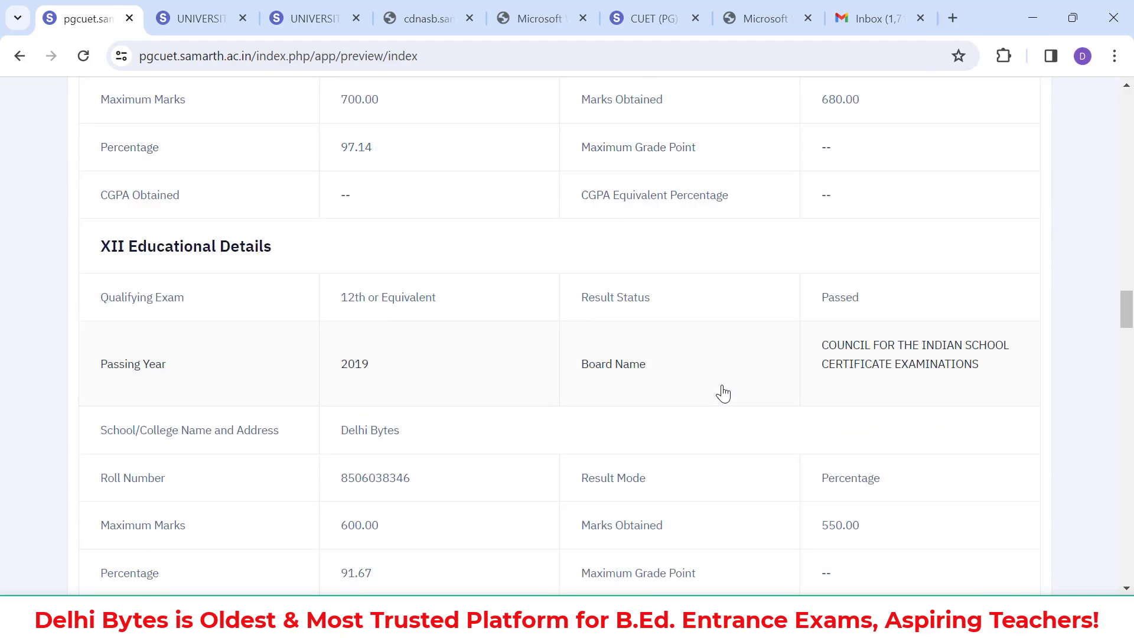
{"action": "scroll", "coordinate": [723, 392], "scroll_direction": "down", "scroll_amount": 15}
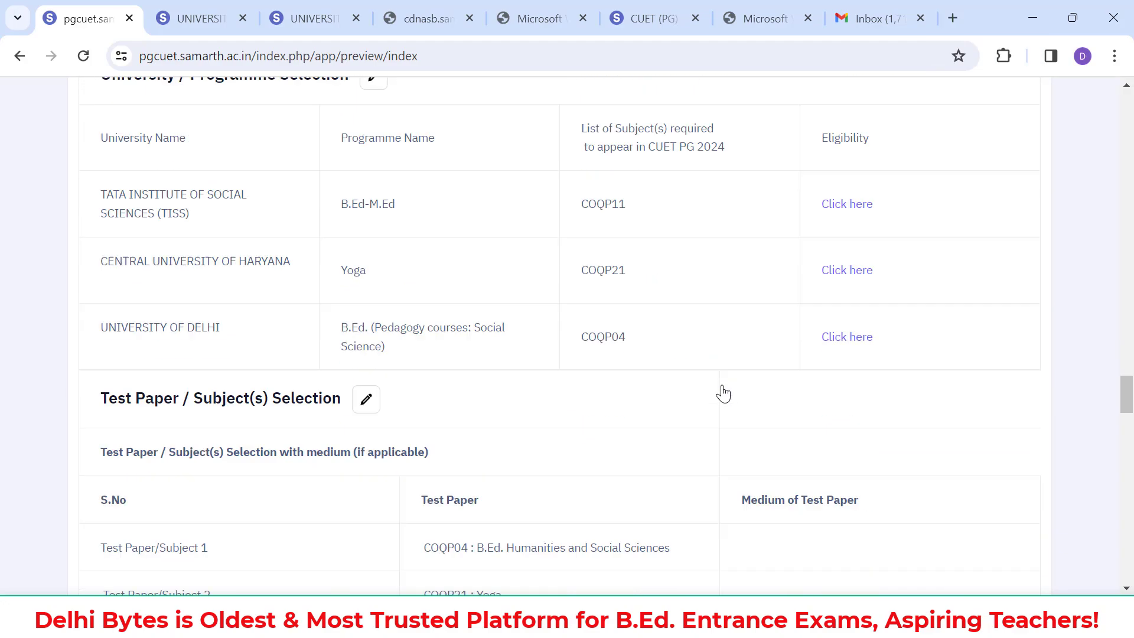
{"action": "scroll", "coordinate": [723, 393], "scroll_direction": "down", "scroll_amount": 20}
{"action": "scroll", "coordinate": [724, 393], "scroll_direction": "up", "scroll_amount": 15}
{"action": "scroll", "coordinate": [723, 393], "scroll_direction": "down", "scroll_amount": 20}
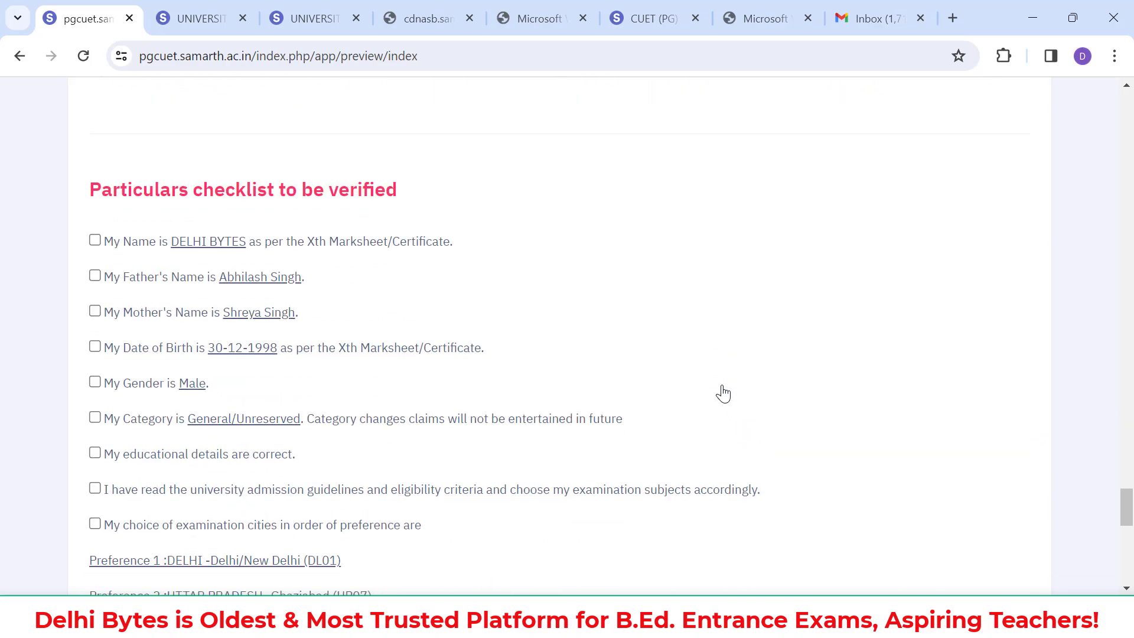
{"action": "scroll", "coordinate": [524, 256], "scroll_direction": "up", "scroll_amount": 5}
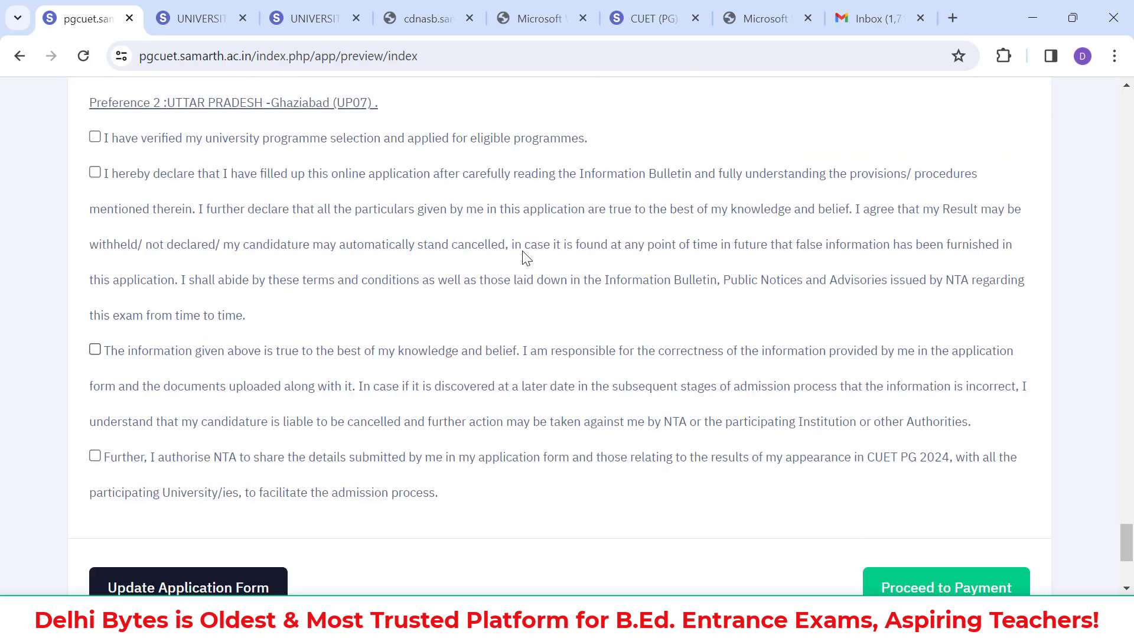
{"action": "scroll", "coordinate": [524, 256], "scroll_direction": "up", "scroll_amount": 5}
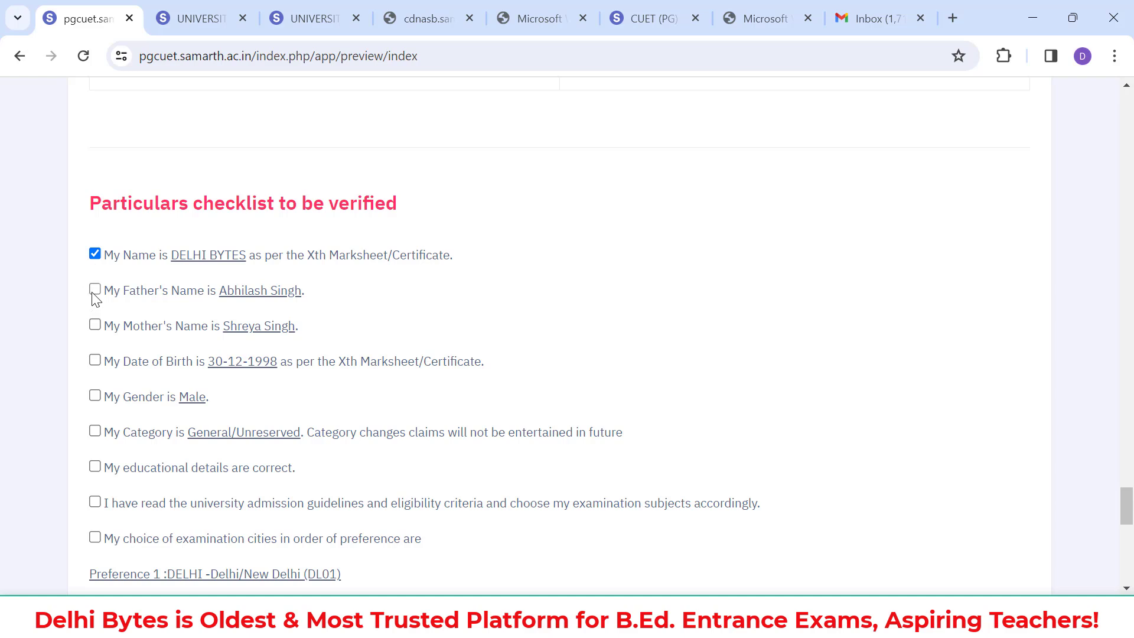
Step: Tick the parent names, date of birth, gender, category and educational details checklist items
{"action": "left_click", "coordinate": [96, 325]}
{"action": "left_click", "coordinate": [99, 360]}
{"action": "left_click", "coordinate": [97, 397]}
{"action": "left_click", "coordinate": [96, 431]}
{"action": "left_click", "coordinate": [95, 466]}
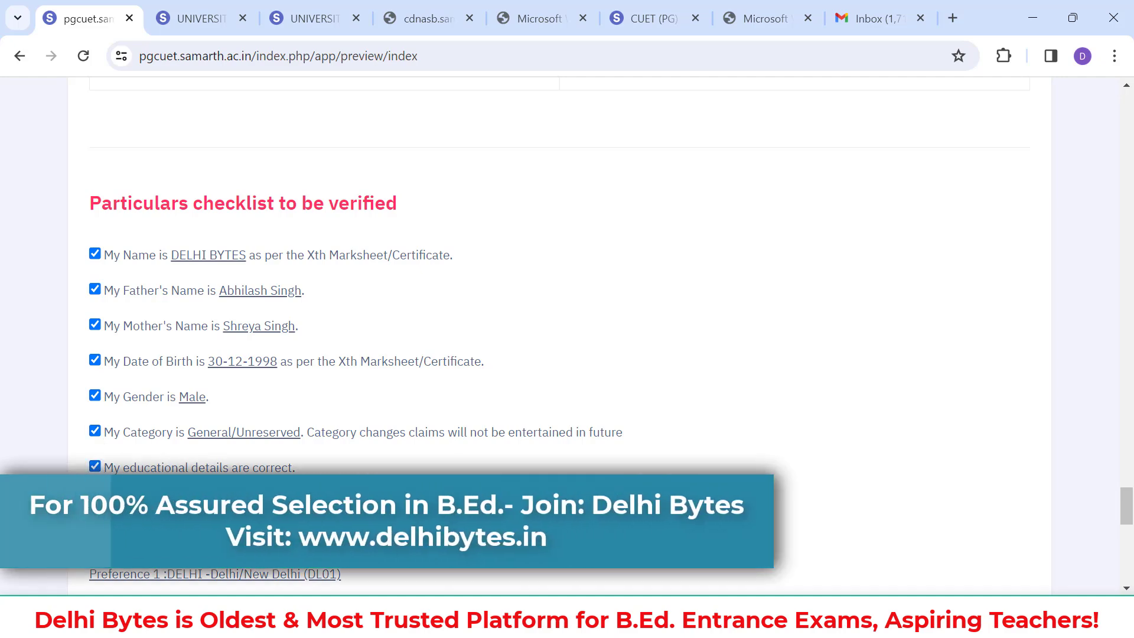
Step: Tick the guidelines, exam city, programme selection and both declarations, then proceed to payment
{"action": "scroll", "coordinate": [95, 466], "scroll_direction": "down", "scroll_amount": 3}
{"action": "left_click", "coordinate": [94, 355]}
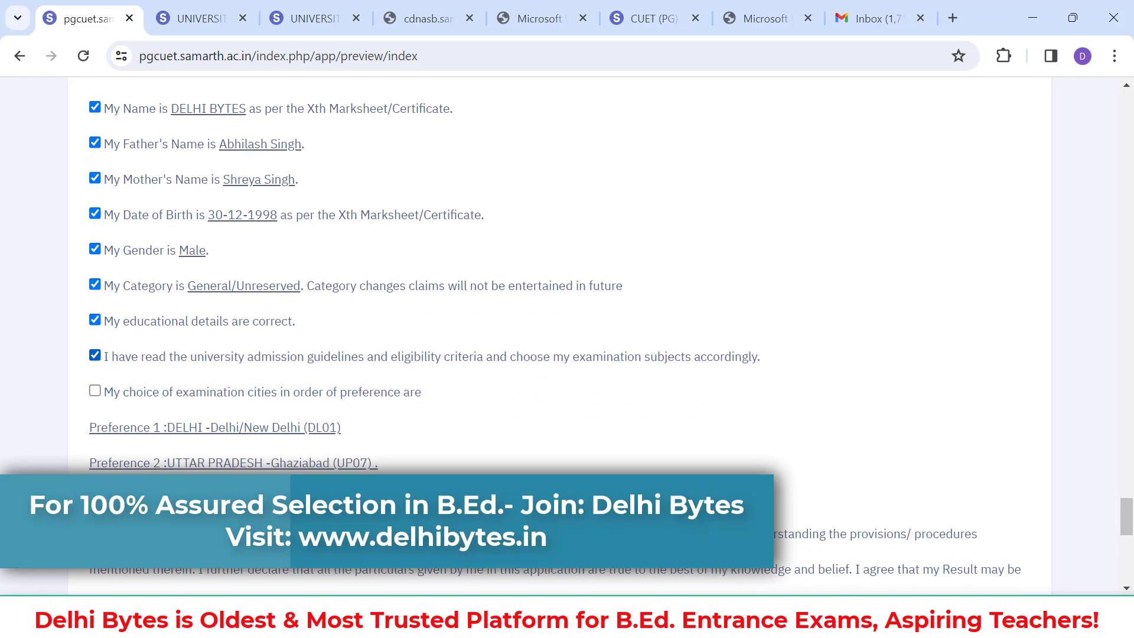
{"action": "left_click", "coordinate": [93, 394]}
{"action": "scroll", "coordinate": [93, 401], "scroll_direction": "down", "scroll_amount": 3}
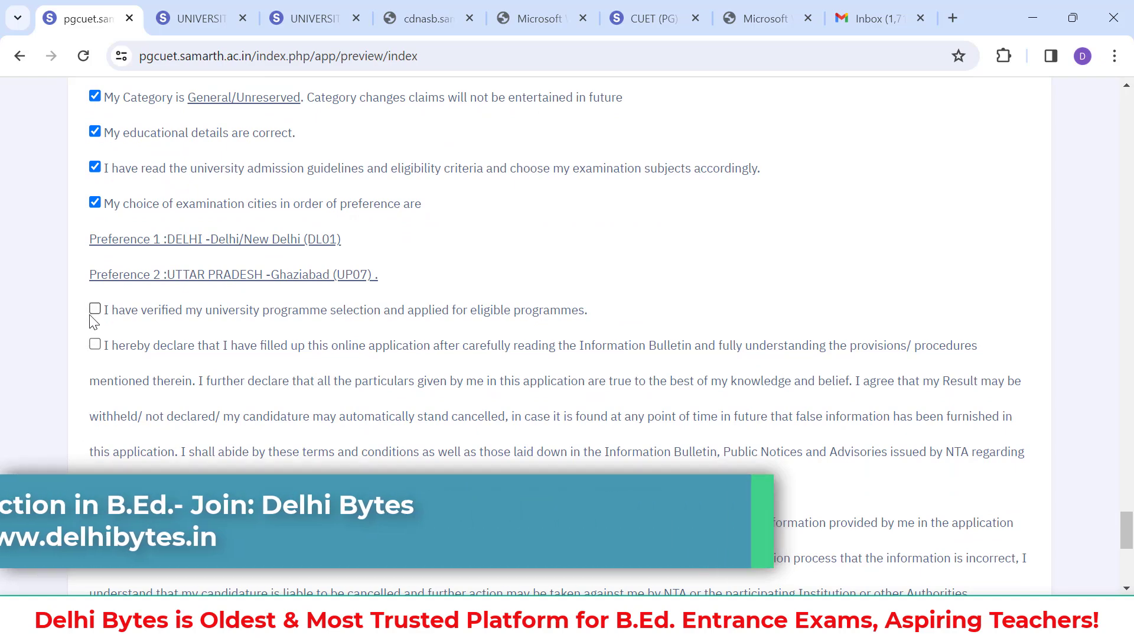
{"action": "left_click", "coordinate": [94, 310]}
{"action": "scroll", "coordinate": [101, 346], "scroll_direction": "down", "scroll_amount": 2}
{"action": "left_click", "coordinate": [94, 390]}
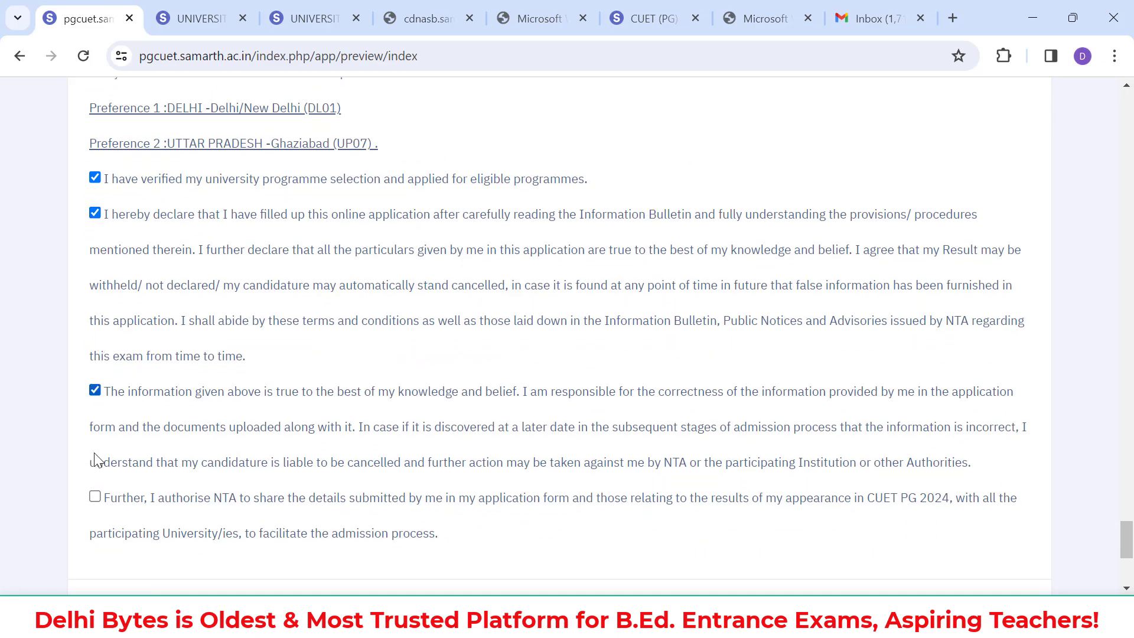
{"action": "left_click", "coordinate": [95, 496]}
{"action": "scroll", "coordinate": [256, 442], "scroll_direction": "down", "scroll_amount": 3}
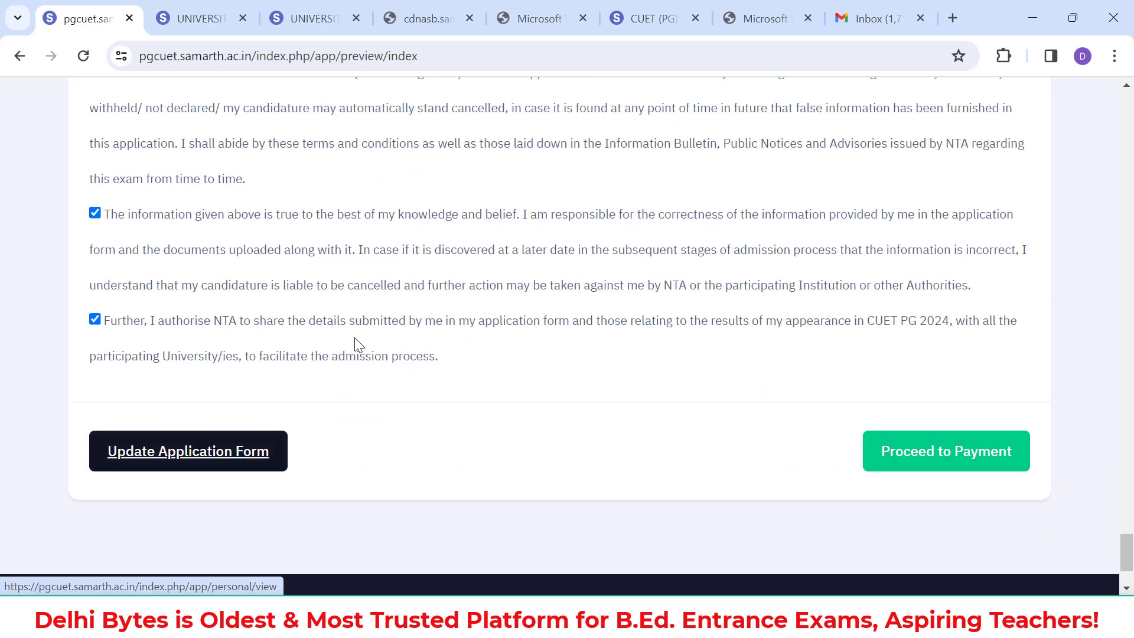
{"action": "left_click", "coordinate": [971, 453]}
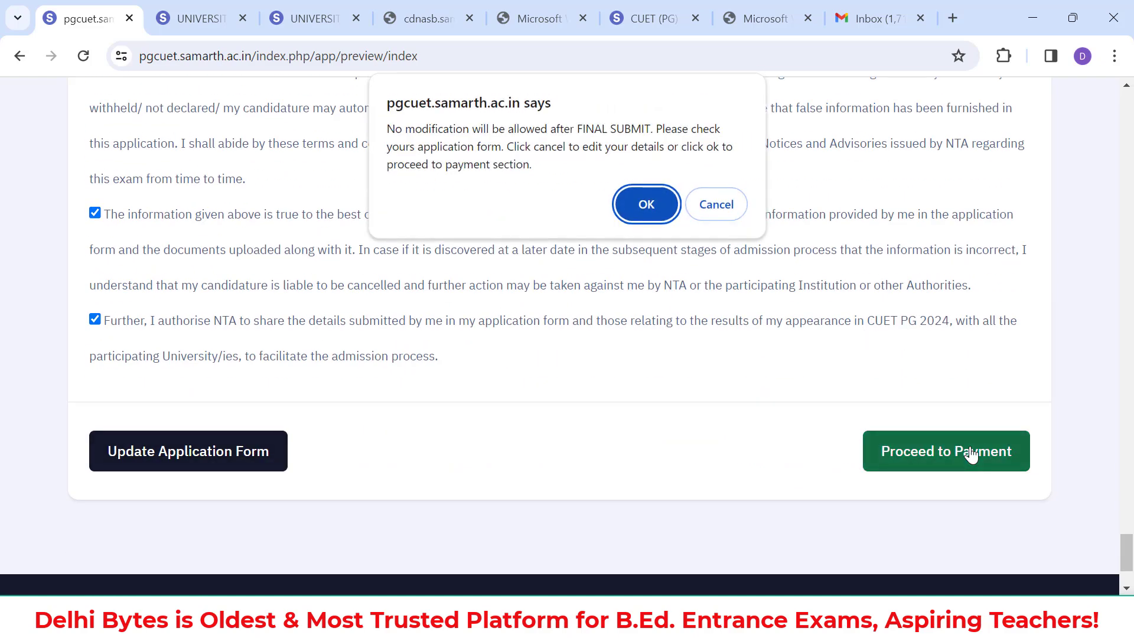
Step: Accept the no-modification warning to reach the e-mail verification form
{"action": "left_click", "coordinate": [650, 204]}
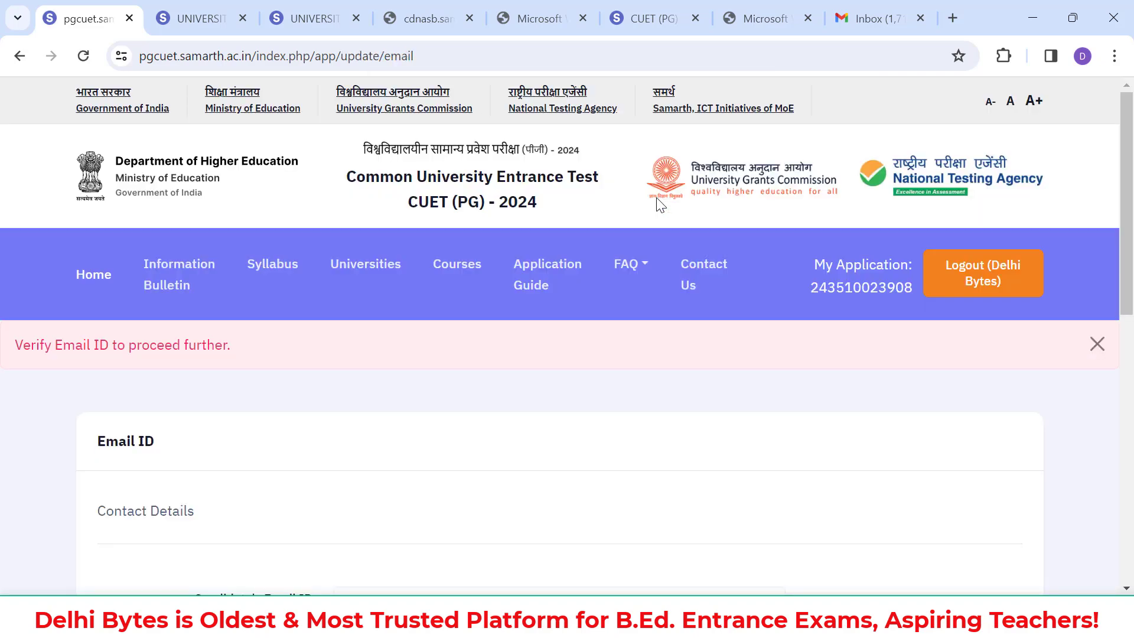
{"action": "scroll", "coordinate": [658, 199], "scroll_direction": "down", "scroll_amount": 6}
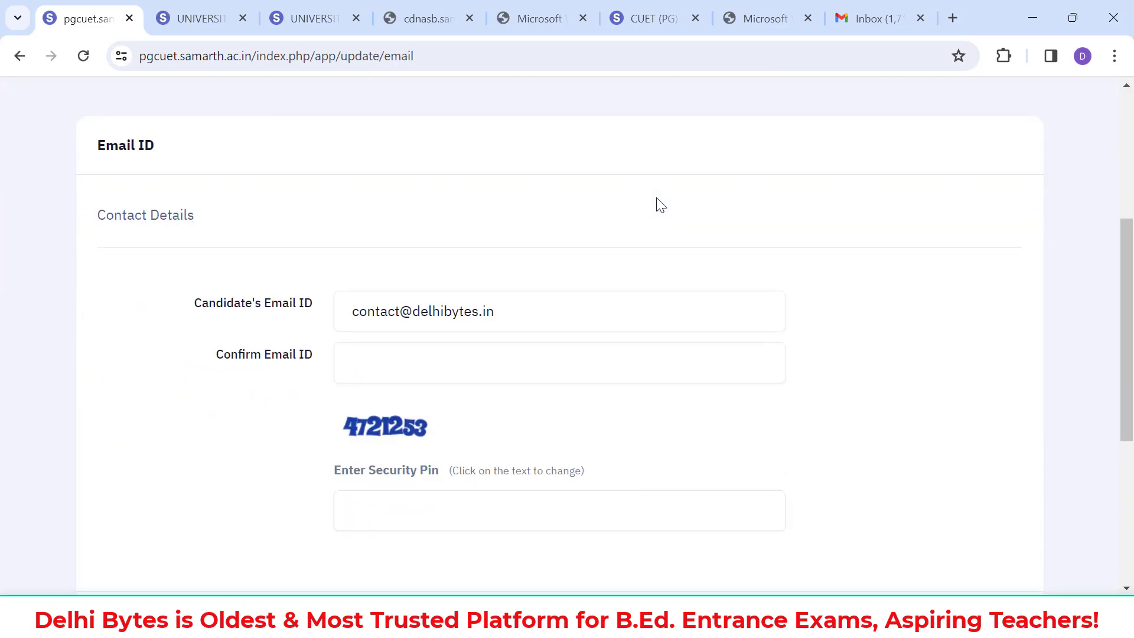
{"action": "scroll", "coordinate": [657, 198], "scroll_direction": "up", "scroll_amount": 6}
{"action": "scroll", "coordinate": [656, 198], "scroll_direction": "down", "scroll_amount": 7}
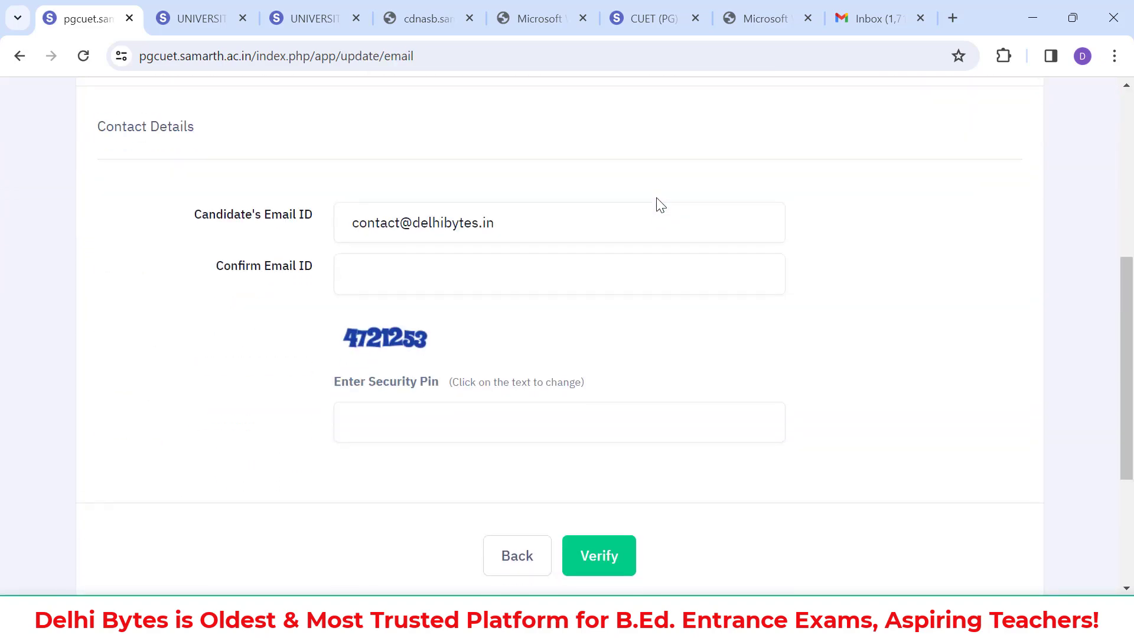
Step: Re-enter the registered e-mail address and the security pin, then request the verification code
{"action": "left_click", "coordinate": [525, 264]}
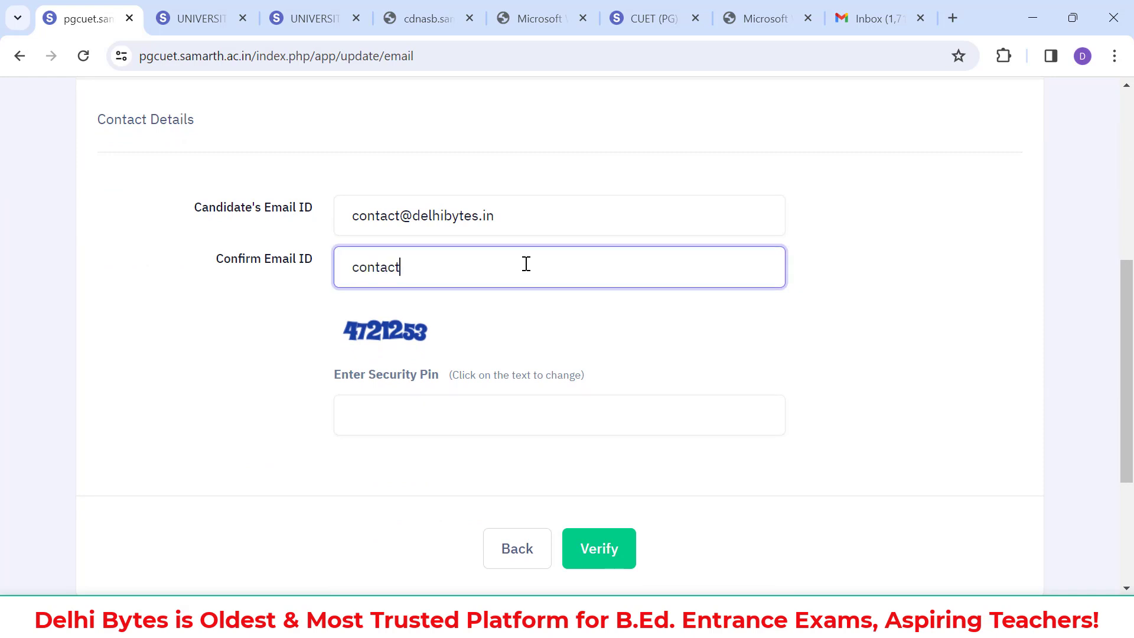
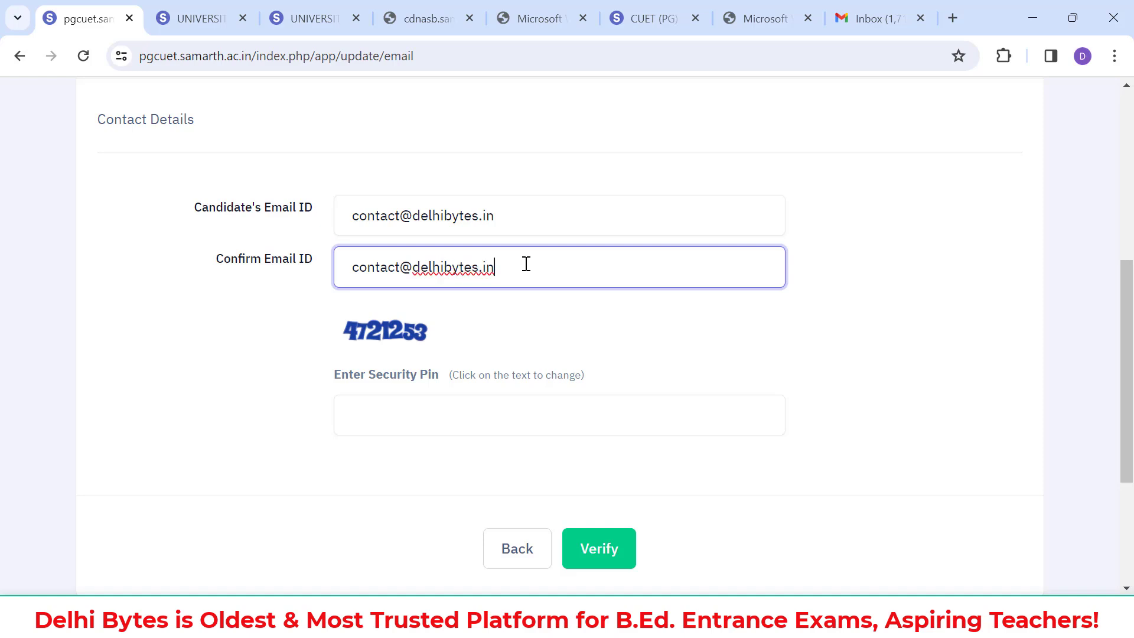
{"action": "left_click", "coordinate": [446, 418]}
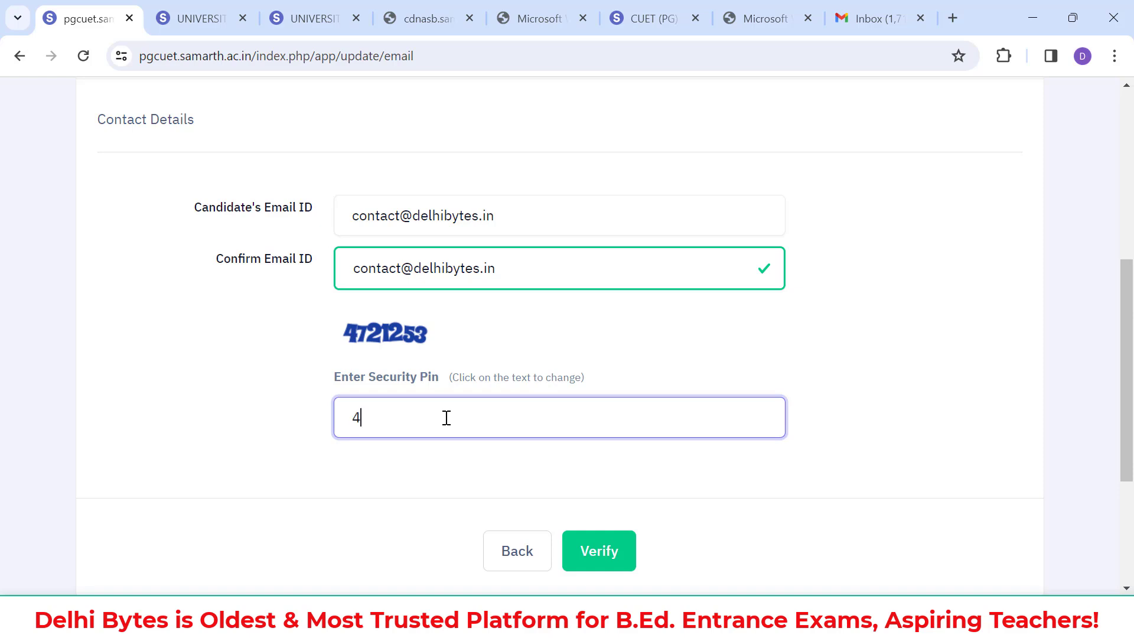
{"action": "left_click", "coordinate": [598, 550]}
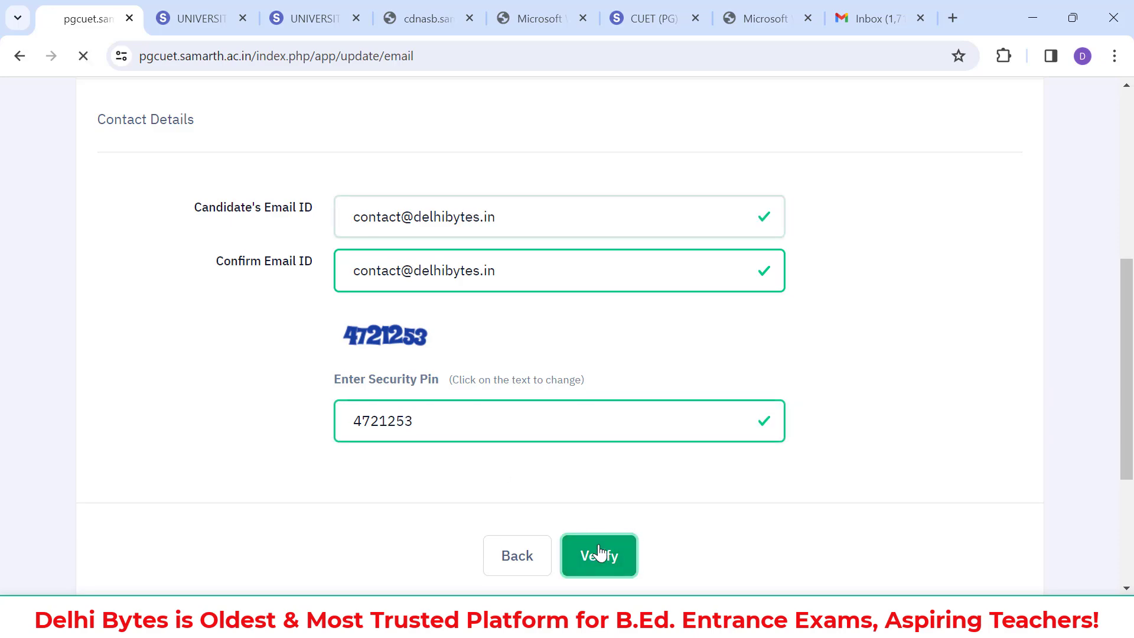
{"action": "left_click", "coordinate": [873, 13]}
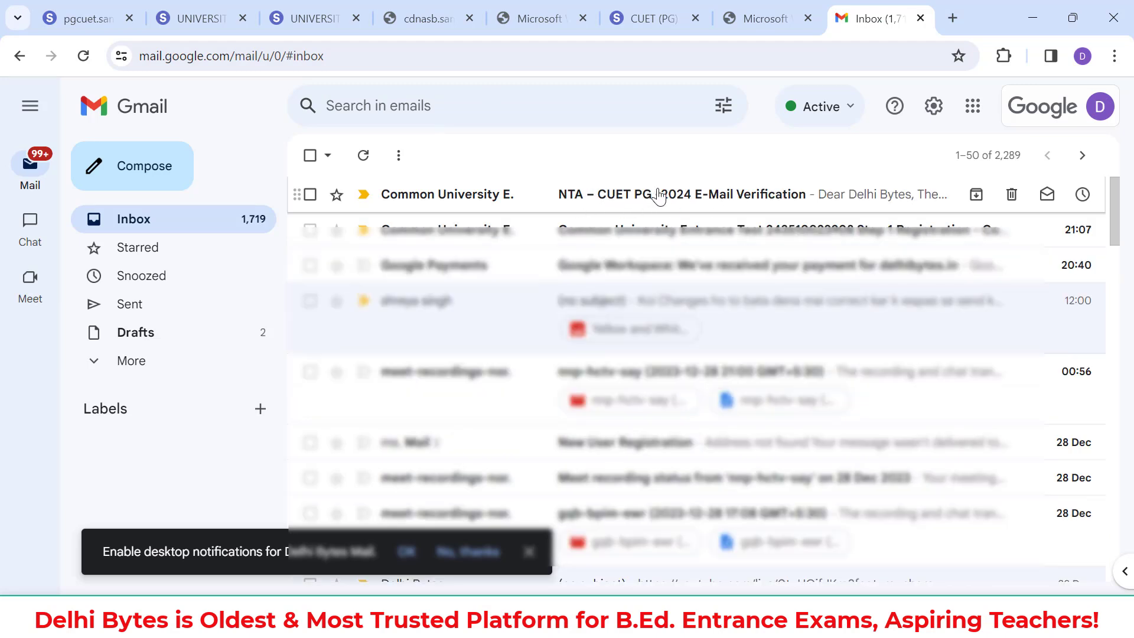
Step: Read the code in the 'NTA – CUET PG 2024 E-Mail Verification' message in Gmail
{"action": "left_click", "coordinate": [660, 197]}
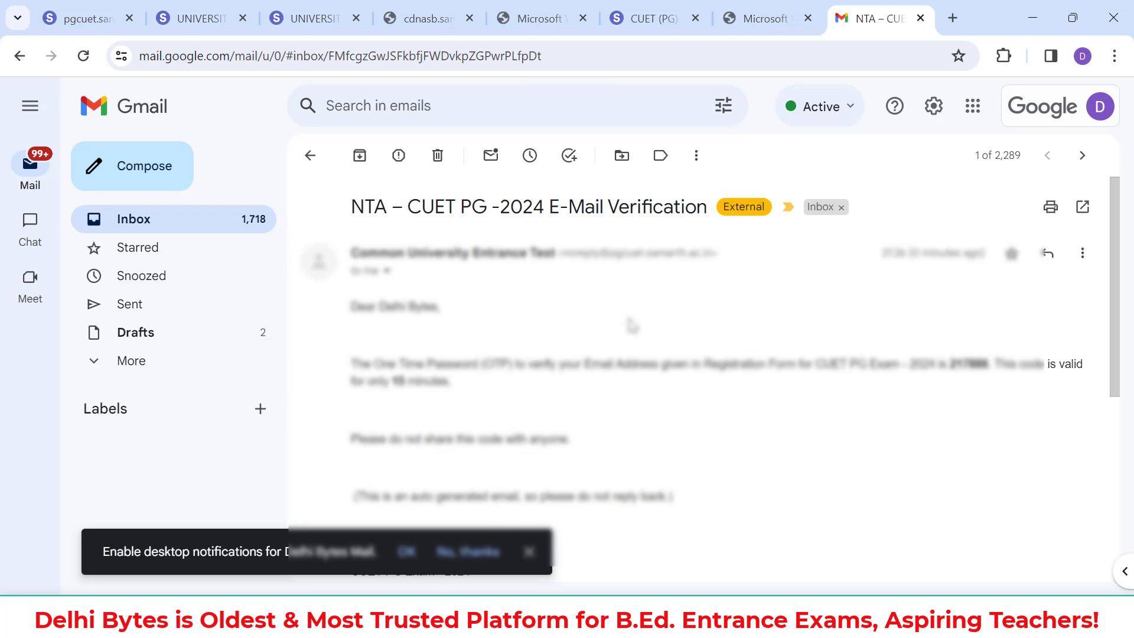
{"action": "scroll", "coordinate": [629, 325], "scroll_direction": "down", "scroll_amount": 1}
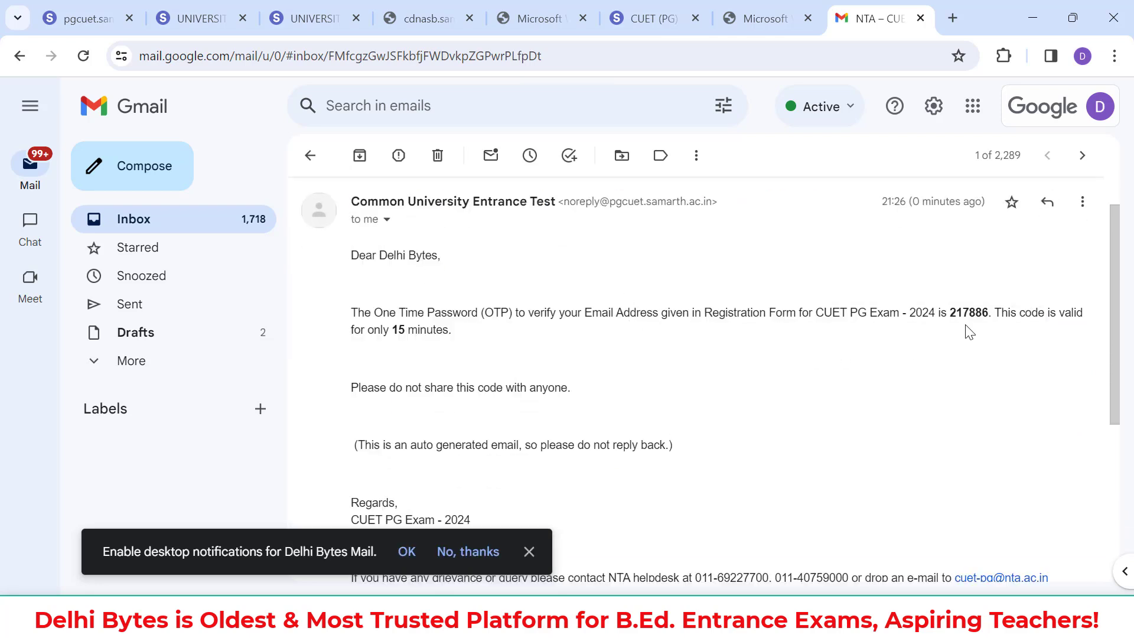
{"action": "left_click", "coordinate": [103, 16]}
{"action": "left_click", "coordinate": [841, 20]}
Step: Enter the emailed verification code and the security pin on the portal and verify
{"action": "left_click", "coordinate": [111, 11]}
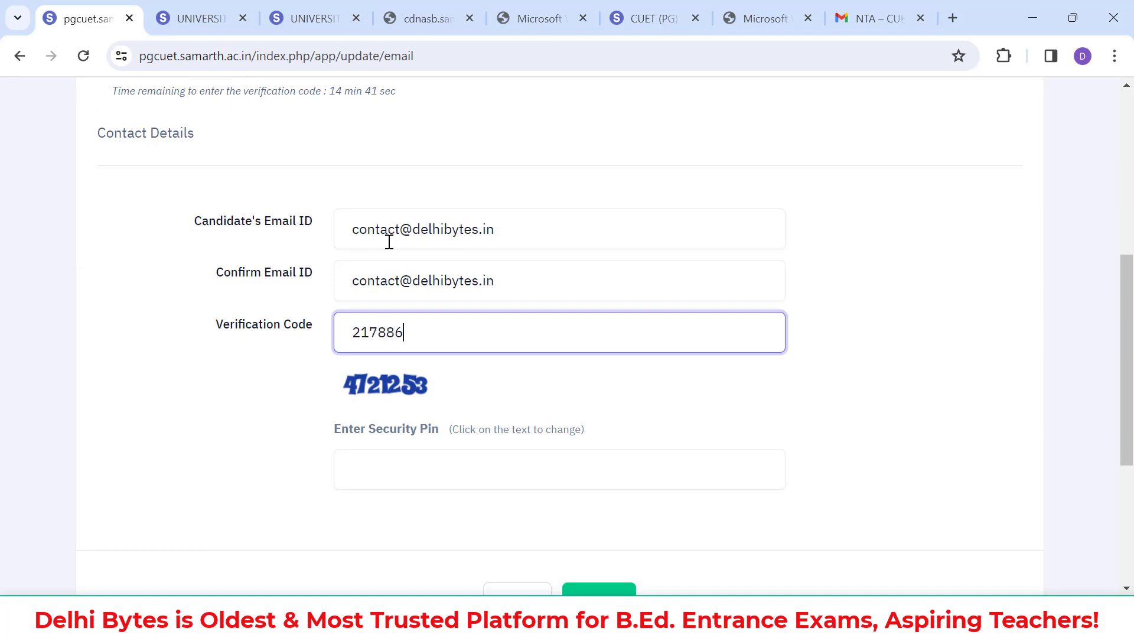
{"action": "scroll", "coordinate": [387, 243], "scroll_direction": "down", "scroll_amount": 2}
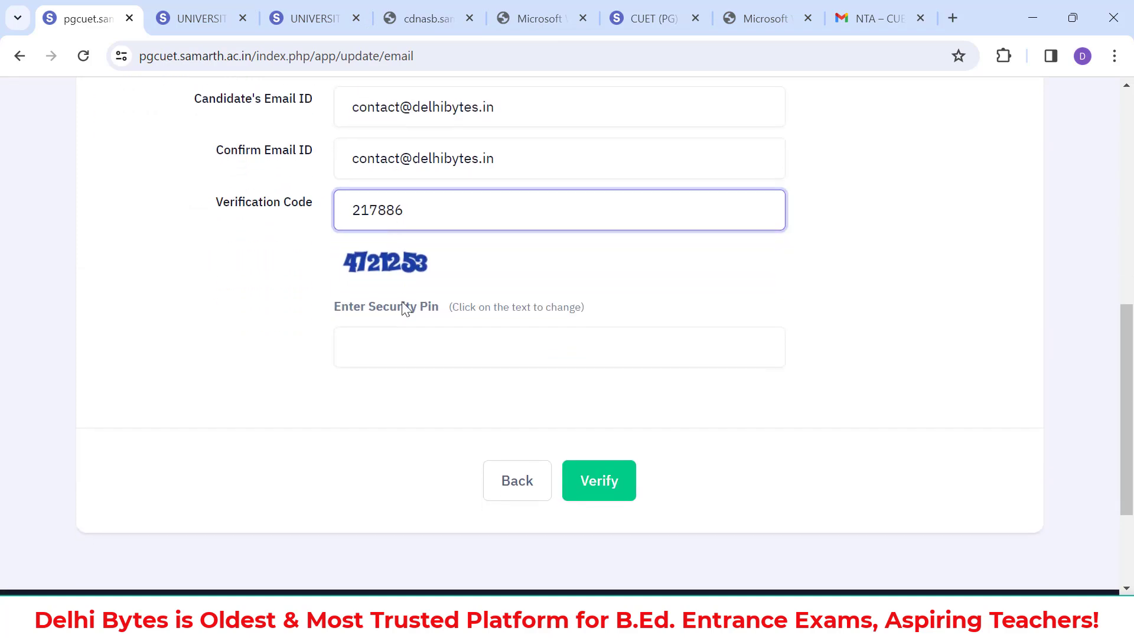
{"action": "left_click", "coordinate": [409, 347]}
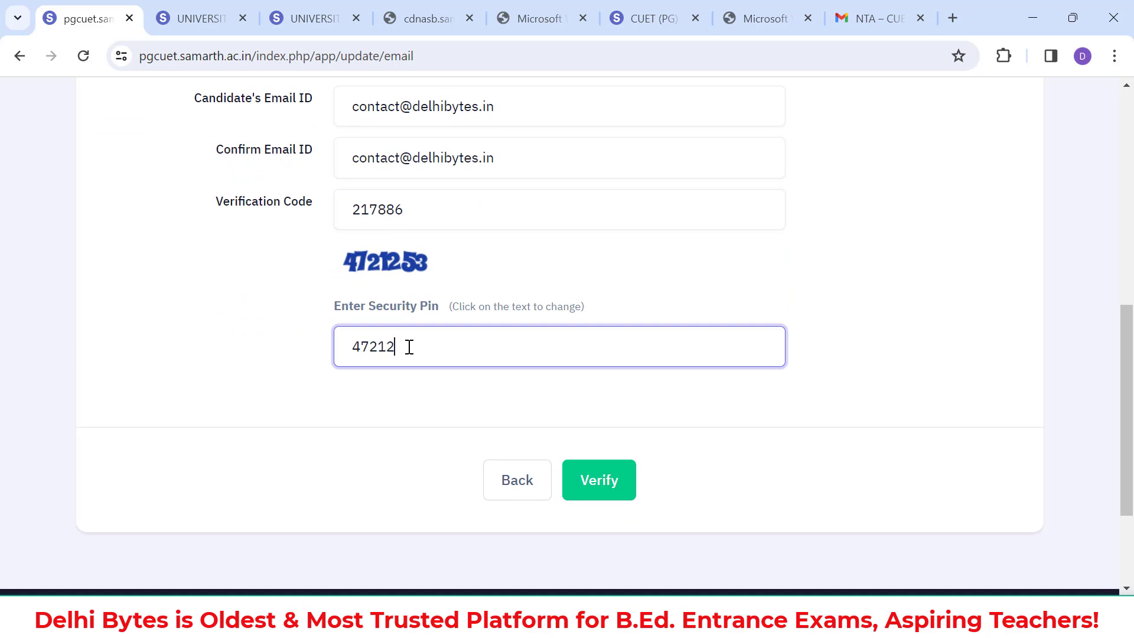
{"action": "left_click", "coordinate": [595, 479]}
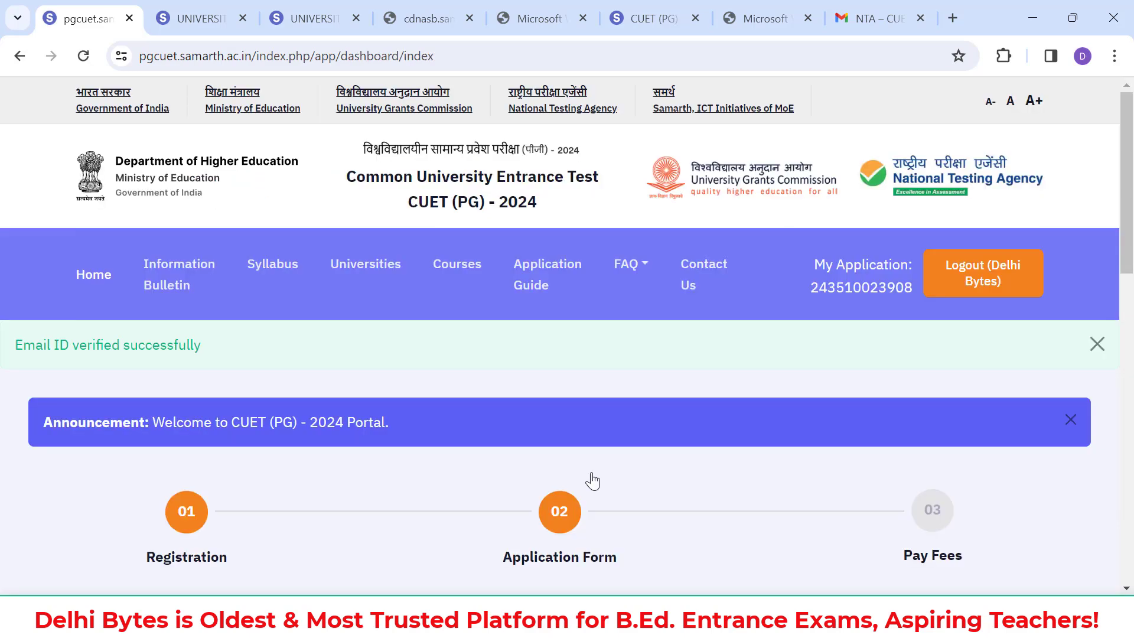
Step: Continue from the dashboard into the application form and past its first review section
{"action": "scroll", "coordinate": [592, 480], "scroll_direction": "down", "scroll_amount": 10}
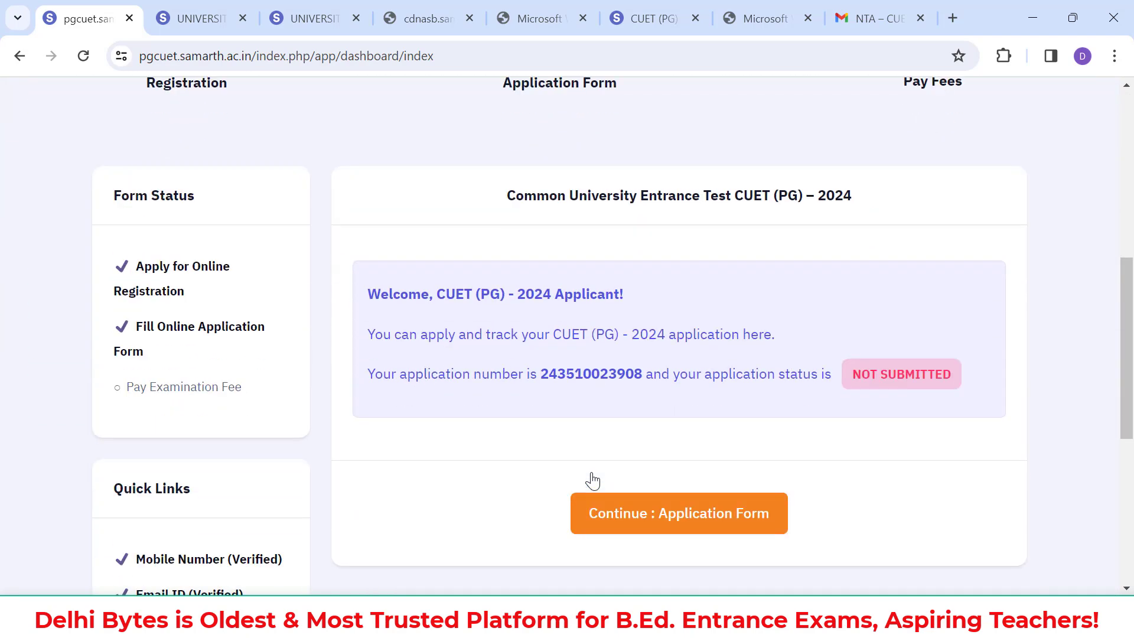
{"action": "scroll", "coordinate": [655, 473], "scroll_direction": "down", "scroll_amount": 1}
{"action": "left_click", "coordinate": [701, 431]}
{"action": "scroll", "coordinate": [679, 405], "scroll_direction": "down", "scroll_amount": 10}
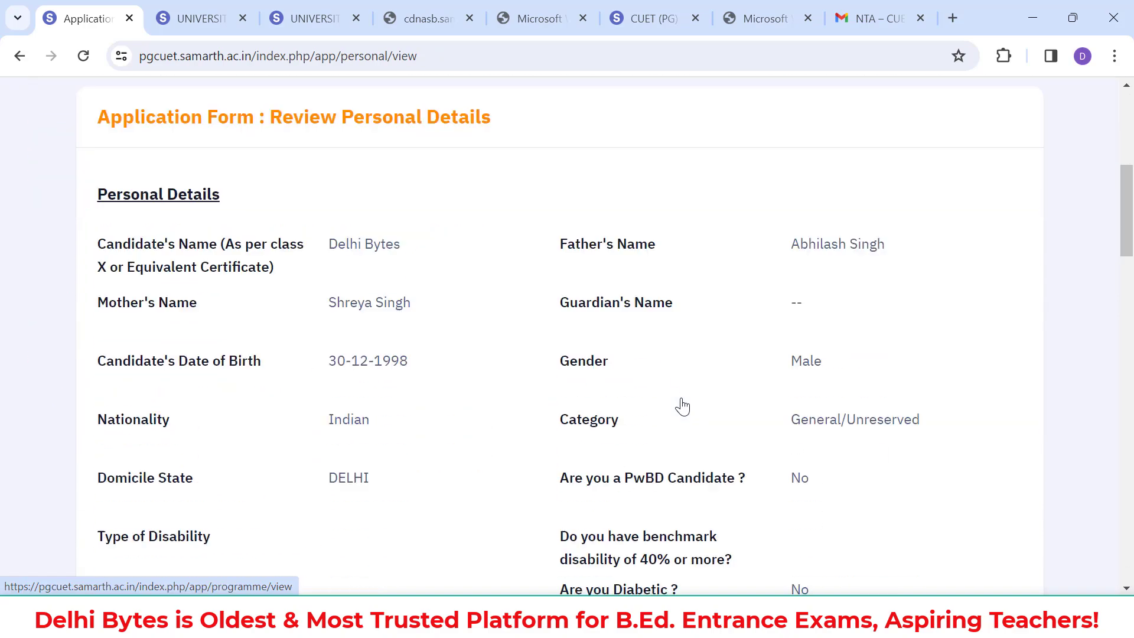
{"action": "scroll", "coordinate": [682, 406], "scroll_direction": "down", "scroll_amount": 15}
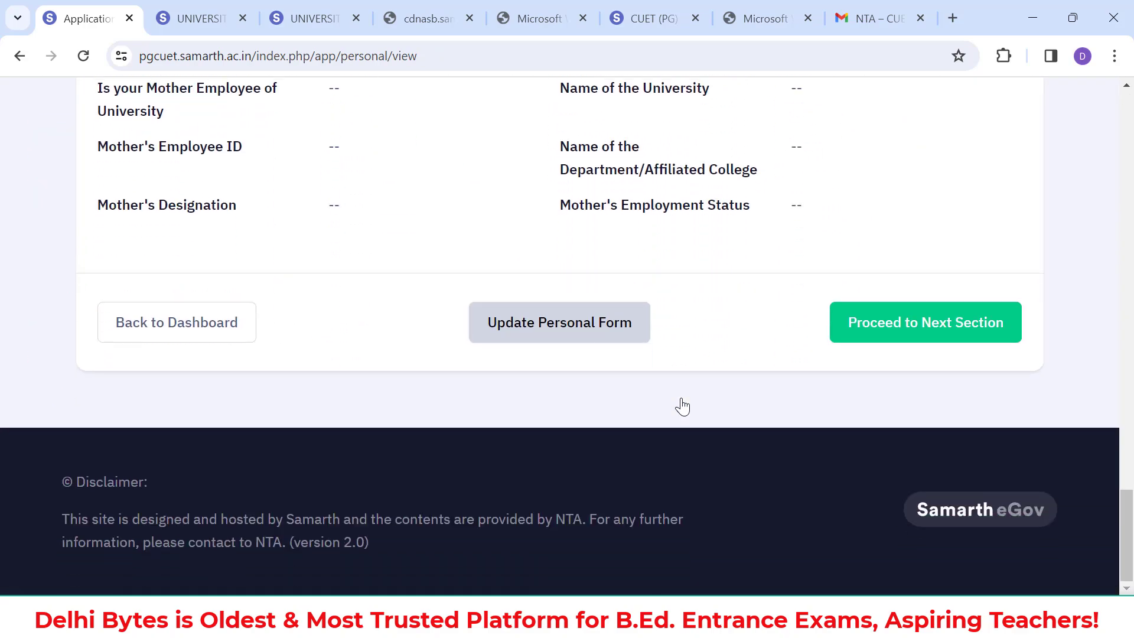
{"action": "left_click", "coordinate": [941, 339]}
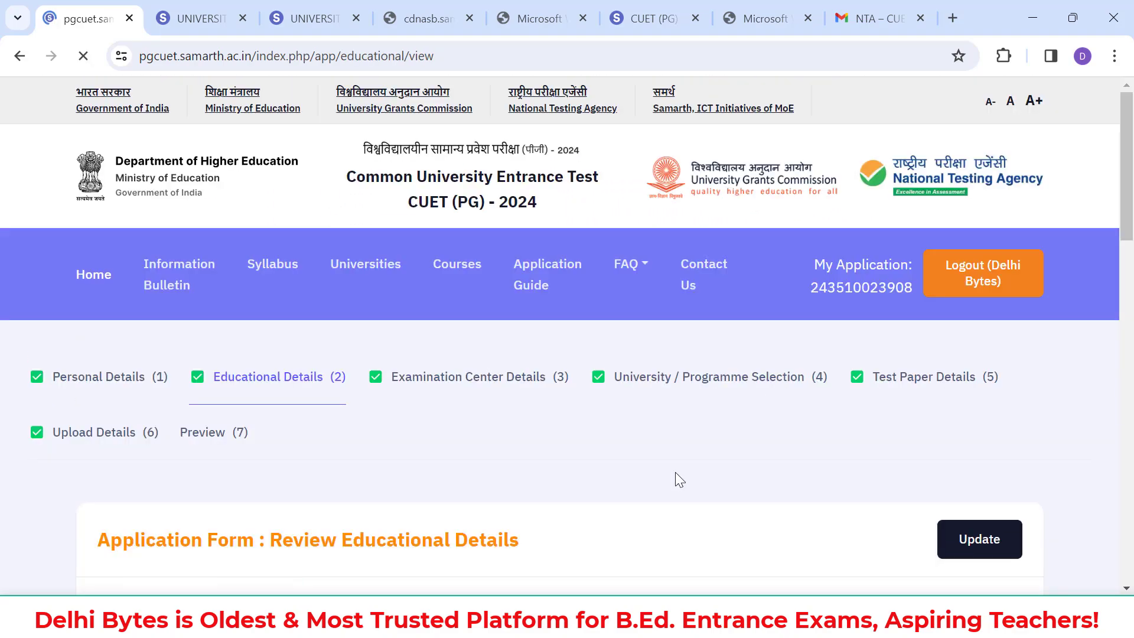
Step: Advance through the Educational, Exam Centre, Programme, Test Paper and Upload reviews to the Preview
{"action": "scroll", "coordinate": [674, 473], "scroll_direction": "down", "scroll_amount": 12}
{"action": "scroll", "coordinate": [675, 474], "scroll_direction": "down", "scroll_amount": 5}
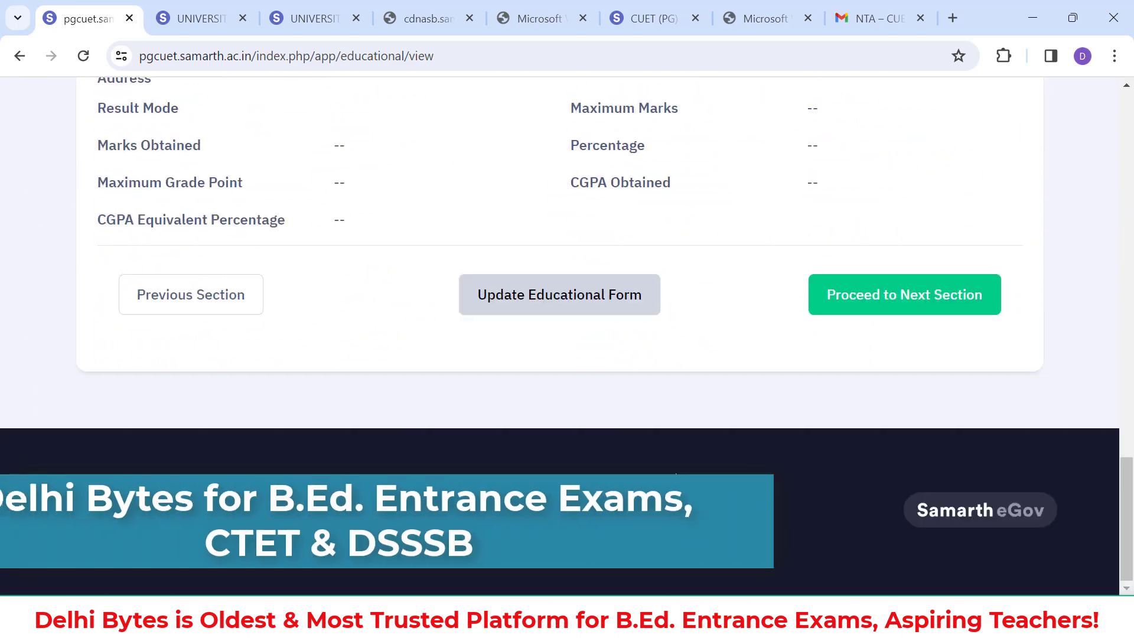
{"action": "scroll", "coordinate": [675, 473], "scroll_direction": "up", "scroll_amount": 2}
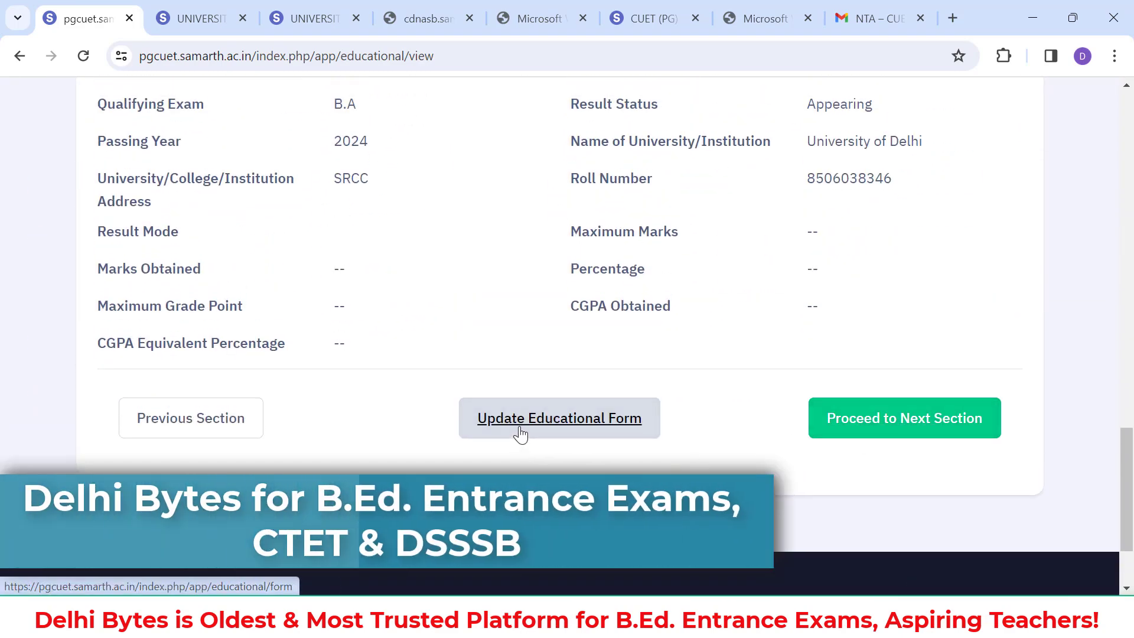
{"action": "left_click", "coordinate": [835, 415]}
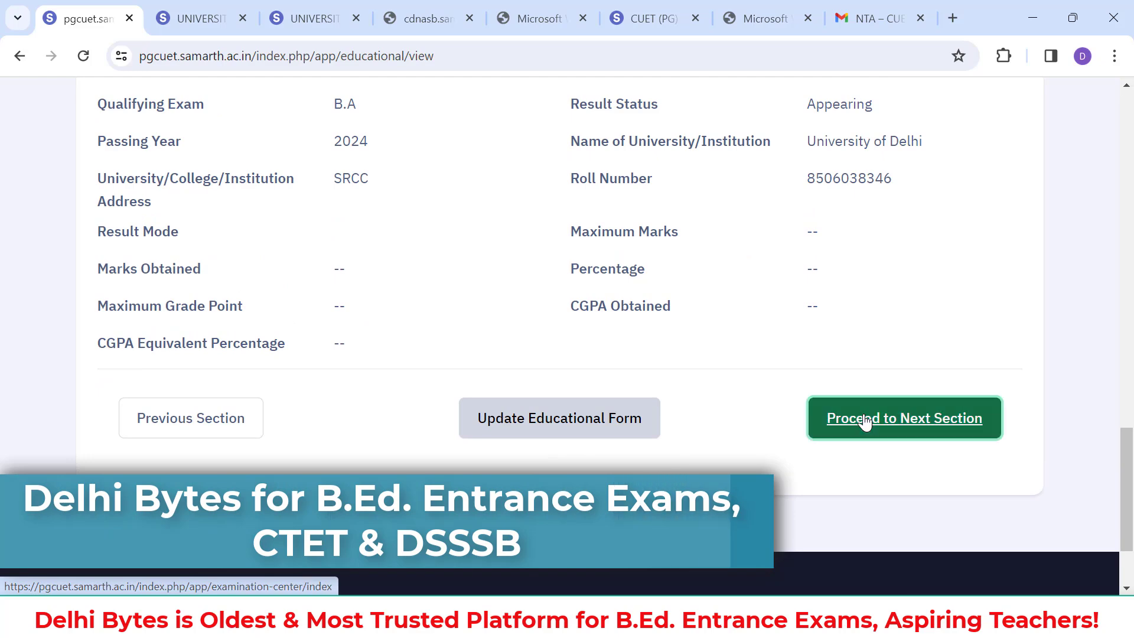
{"action": "scroll", "coordinate": [862, 421], "scroll_direction": "down", "scroll_amount": 5}
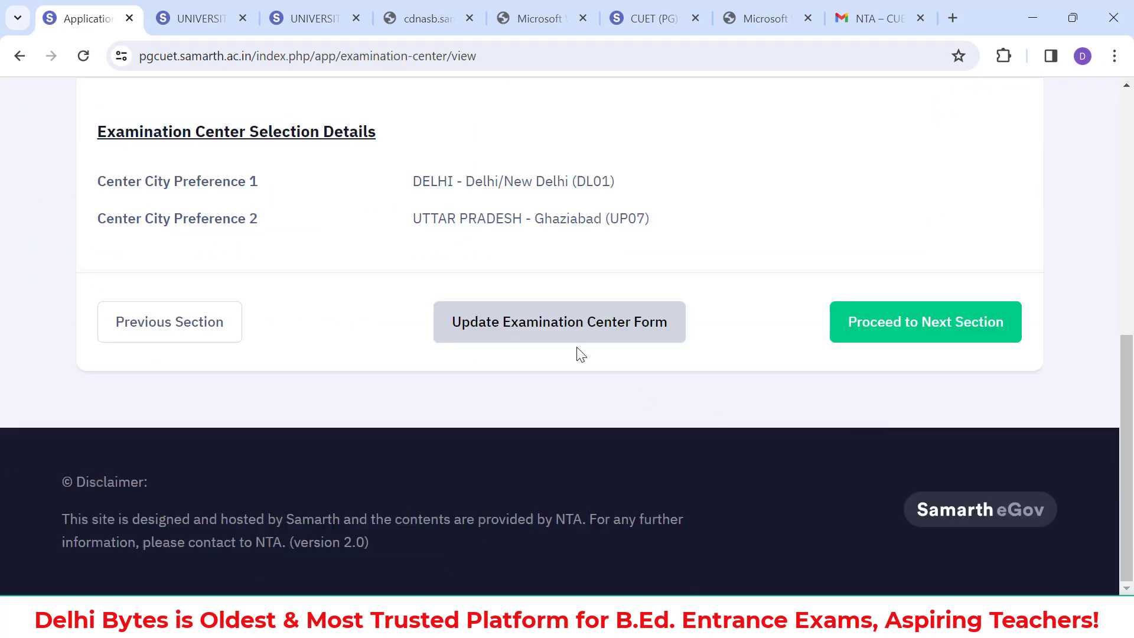
{"action": "left_click", "coordinate": [931, 321]}
{"action": "scroll", "coordinate": [933, 318], "scroll_direction": "down", "scroll_amount": 10}
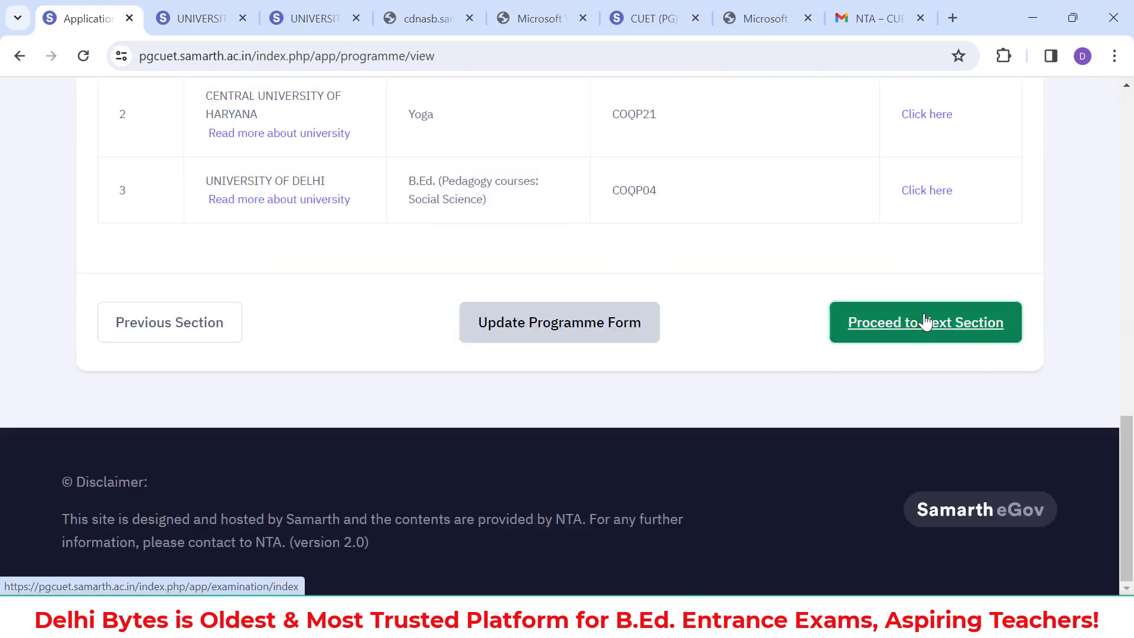
{"action": "left_click", "coordinate": [925, 322]}
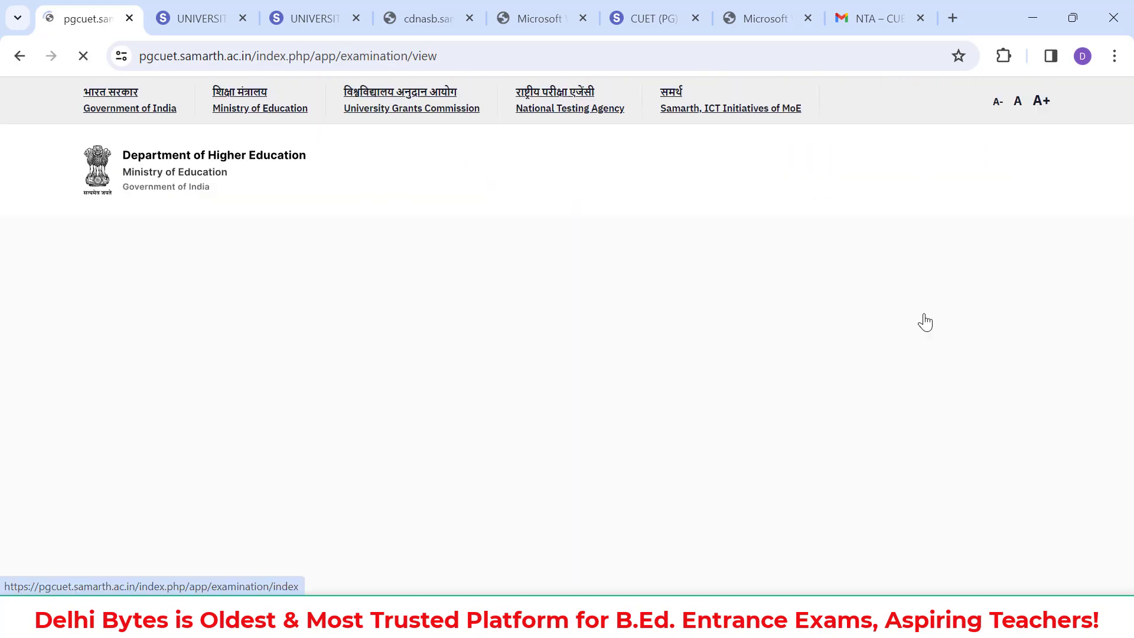
{"action": "scroll", "coordinate": [921, 322], "scroll_direction": "down", "scroll_amount": 10}
{"action": "left_click", "coordinate": [915, 381]}
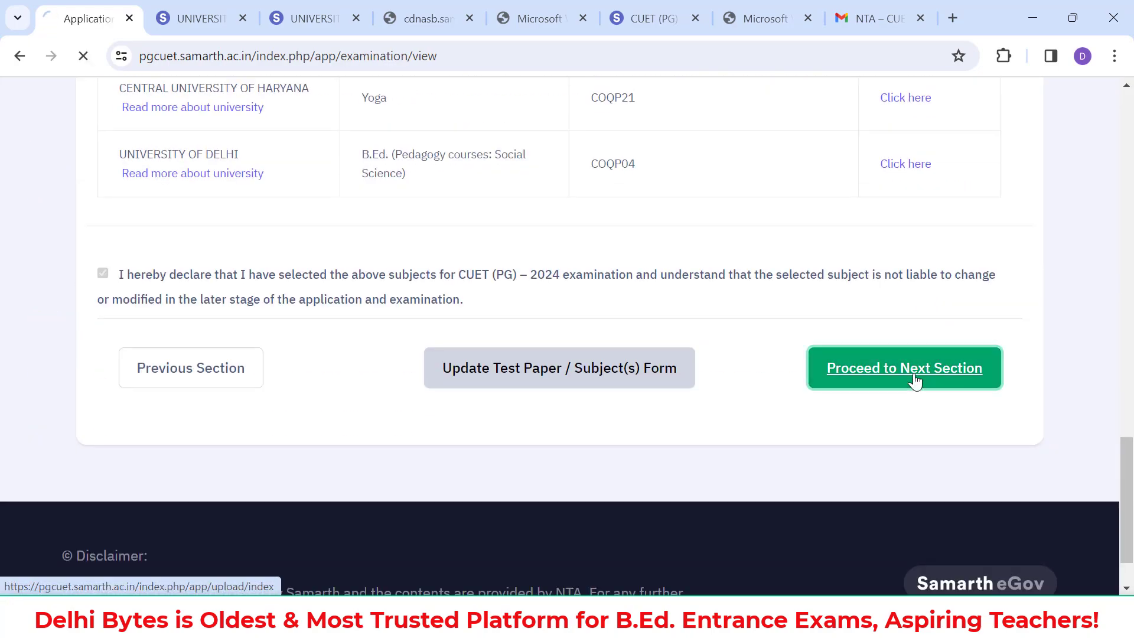
{"action": "scroll", "coordinate": [643, 463], "scroll_direction": "down", "scroll_amount": 10}
{"action": "left_click", "coordinate": [887, 327]}
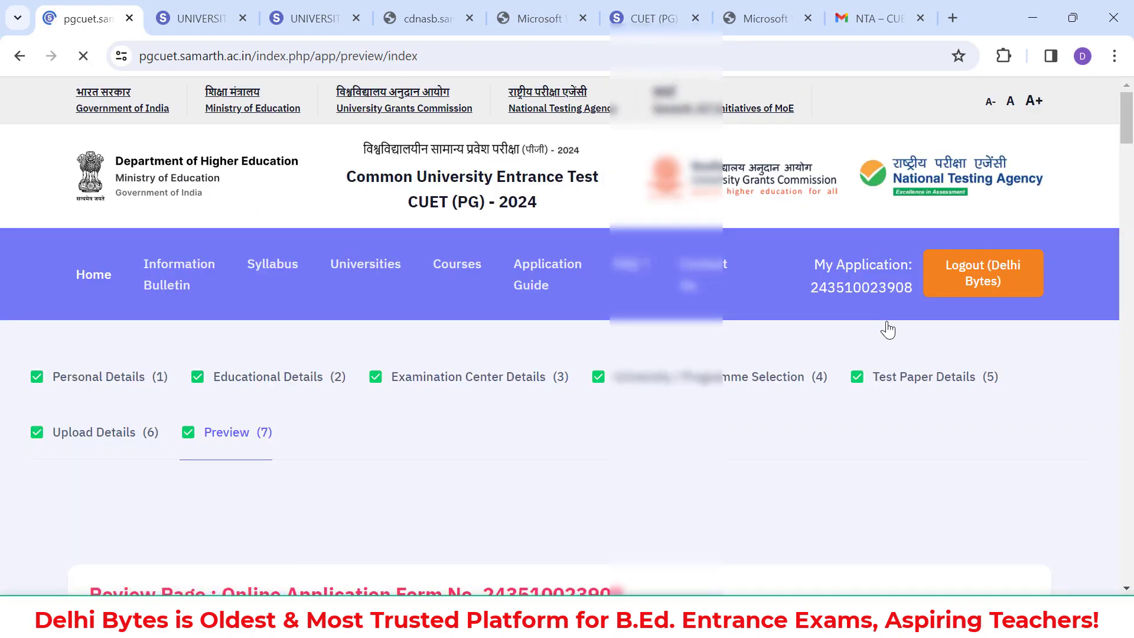
Step: Try continuing to payment, then tick the second and third declarations
{"action": "scroll", "coordinate": [887, 329], "scroll_direction": "down", "scroll_amount": 15}
{"action": "scroll", "coordinate": [887, 328], "scroll_direction": "down", "scroll_amount": 20}
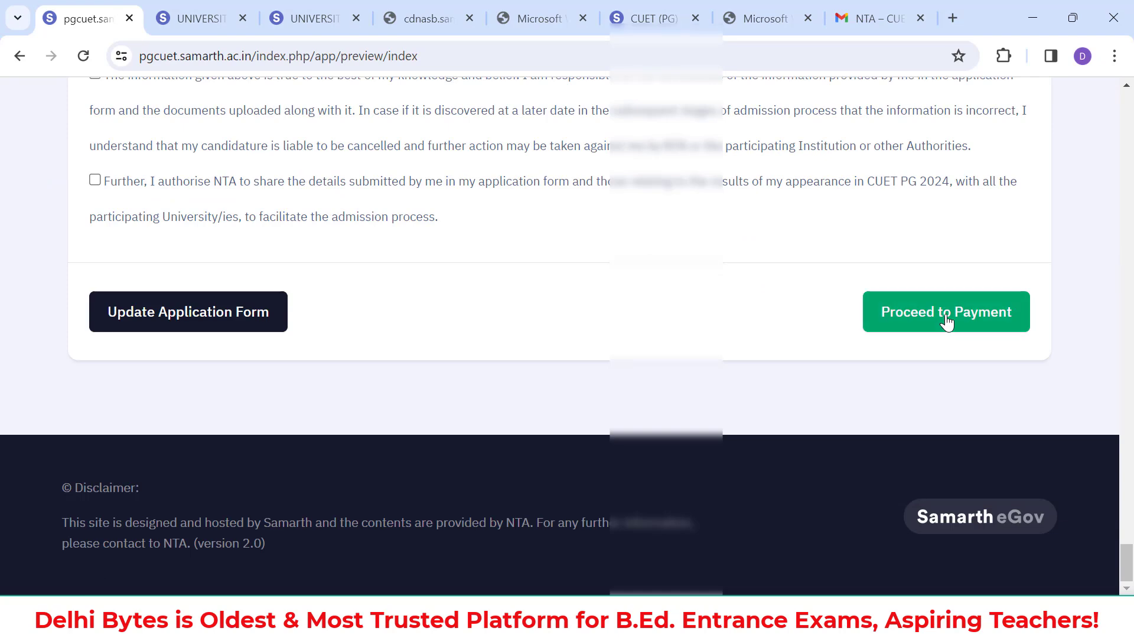
{"action": "left_click", "coordinate": [946, 322]}
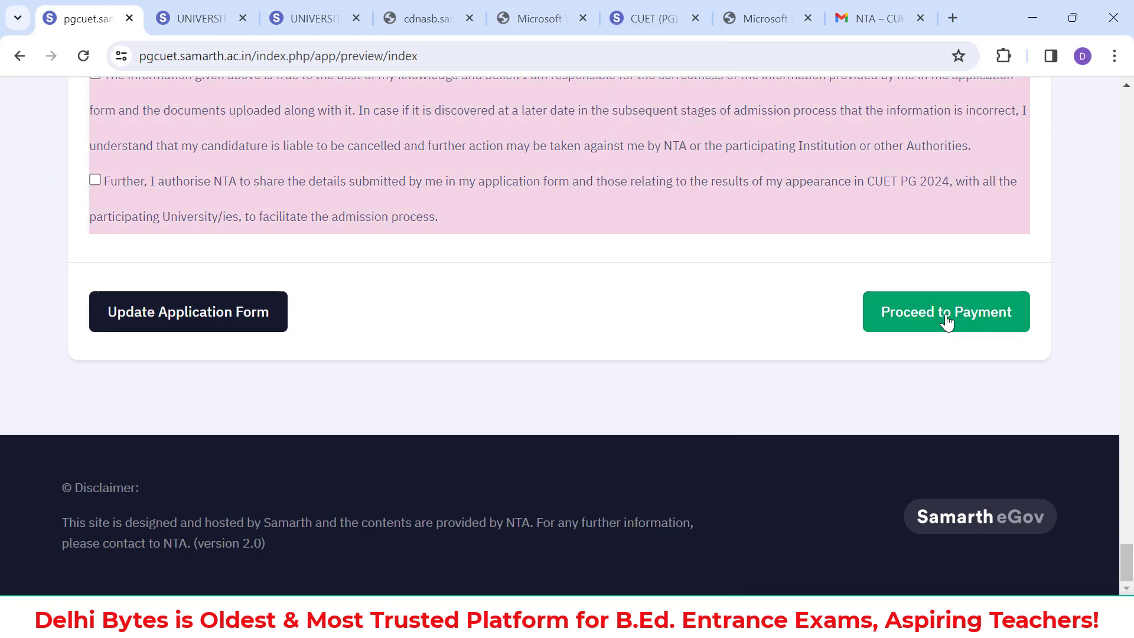
{"action": "scroll", "coordinate": [329, 175], "scroll_direction": "up", "scroll_amount": 3}
{"action": "left_click", "coordinate": [95, 266]}
{"action": "left_click", "coordinate": [92, 376]}
Step: Tick the programme selection, gender, category and mother's name items, then request payment
{"action": "scroll", "coordinate": [92, 380], "scroll_direction": "up", "scroll_amount": 3}
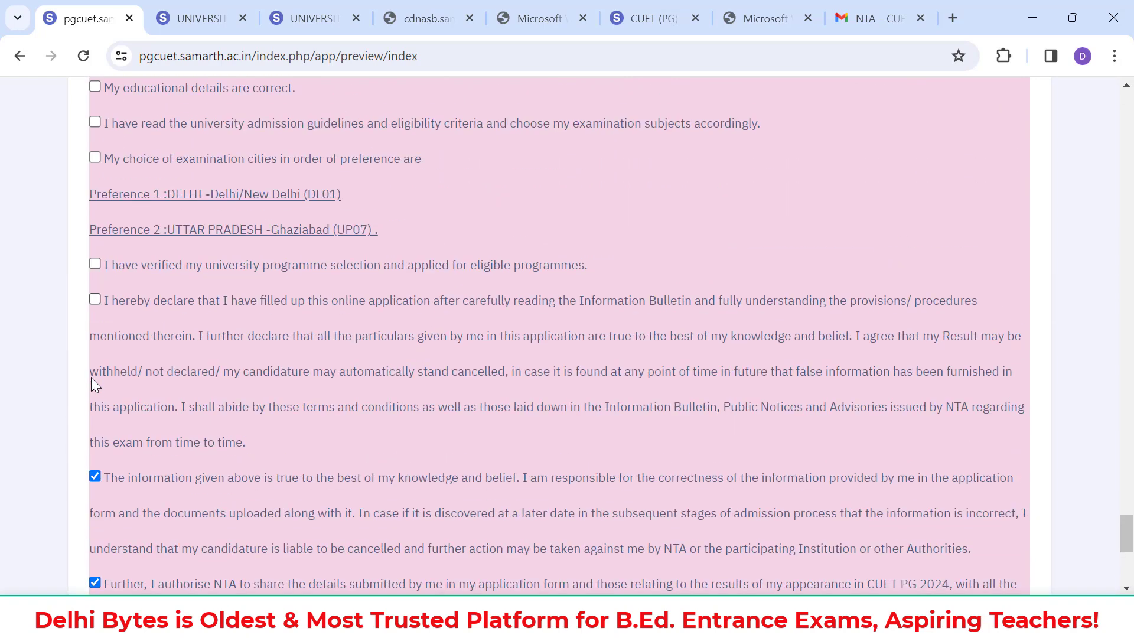
{"action": "left_click", "coordinate": [90, 269]}
{"action": "scroll", "coordinate": [90, 269], "scroll_direction": "up", "scroll_amount": 2}
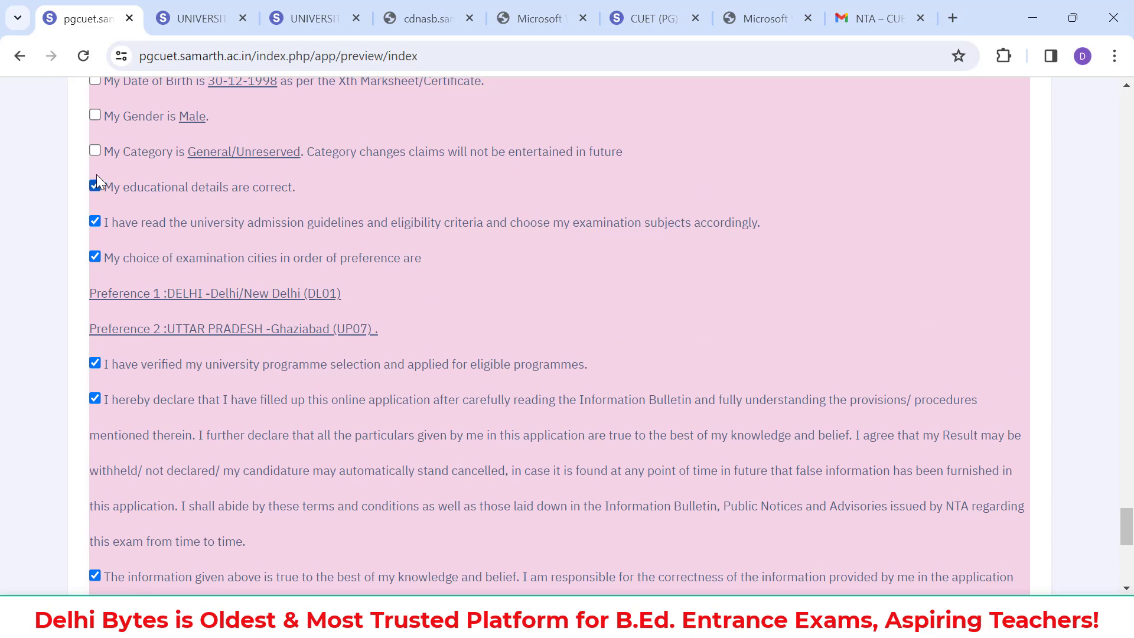
{"action": "left_click", "coordinate": [94, 117]}
{"action": "left_click", "coordinate": [93, 148]}
{"action": "scroll", "coordinate": [92, 147], "scroll_direction": "up", "scroll_amount": 2}
{"action": "left_click", "coordinate": [94, 157]}
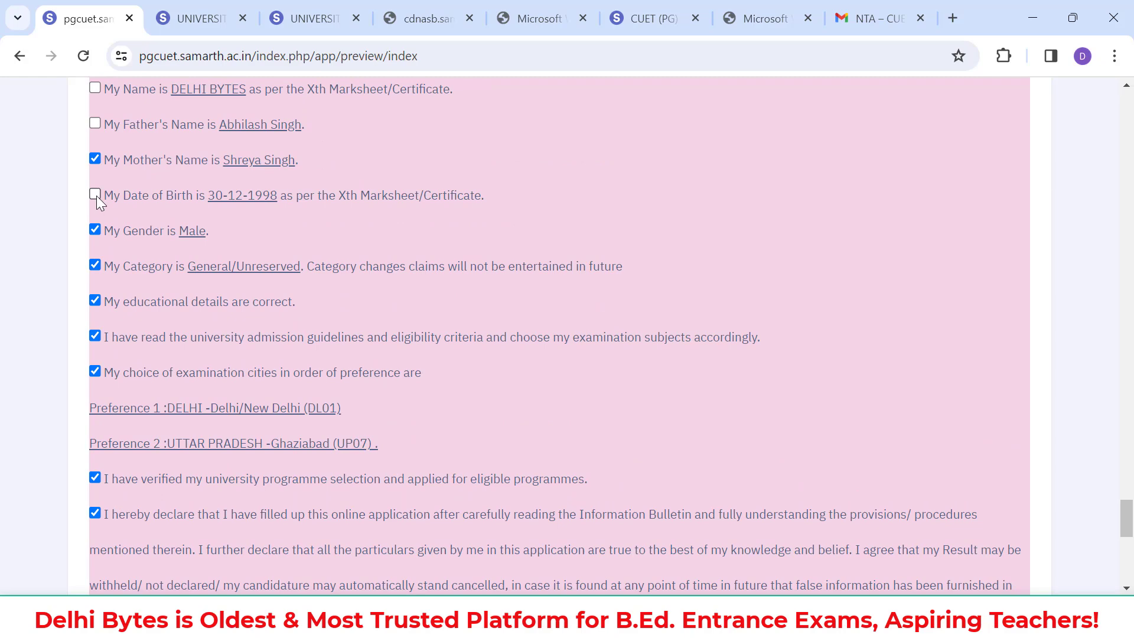
{"action": "scroll", "coordinate": [95, 126], "scroll_direction": "up", "scroll_amount": 1}
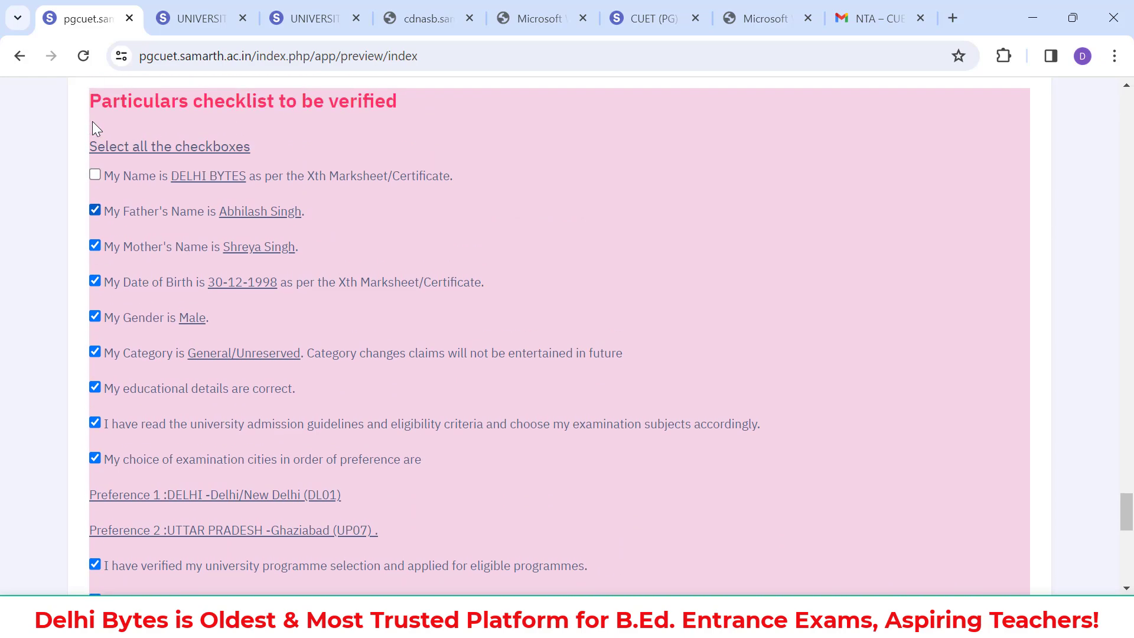
{"action": "scroll", "coordinate": [200, 159], "scroll_direction": "up", "scroll_amount": 3}
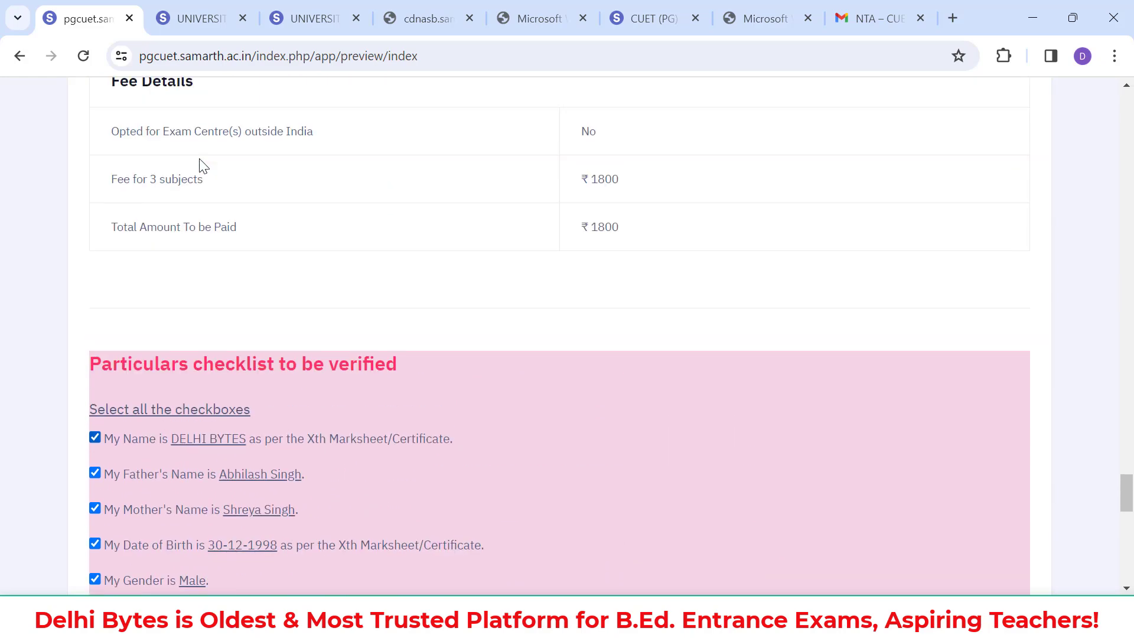
{"action": "scroll", "coordinate": [200, 158], "scroll_direction": "down", "scroll_amount": 15}
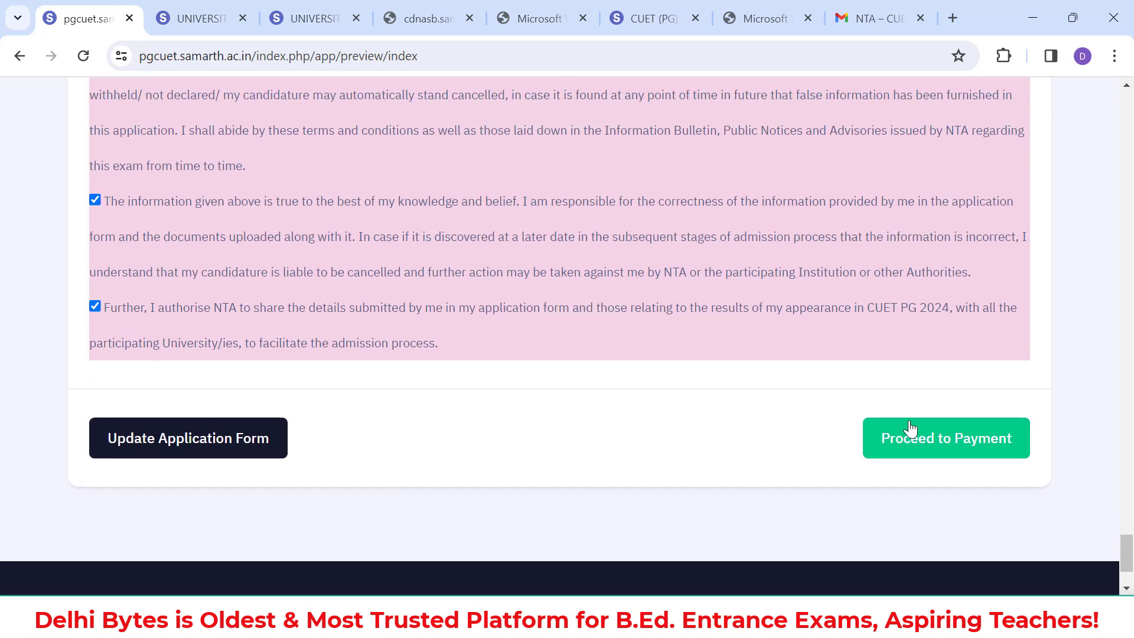
{"action": "left_click", "coordinate": [924, 445]}
Step: Confirm going to payment and review the ₹1800 total for 3 subjects on the payment page
{"action": "left_click", "coordinate": [644, 196]}
{"action": "scroll", "coordinate": [648, 201], "scroll_direction": "down", "scroll_amount": 10}
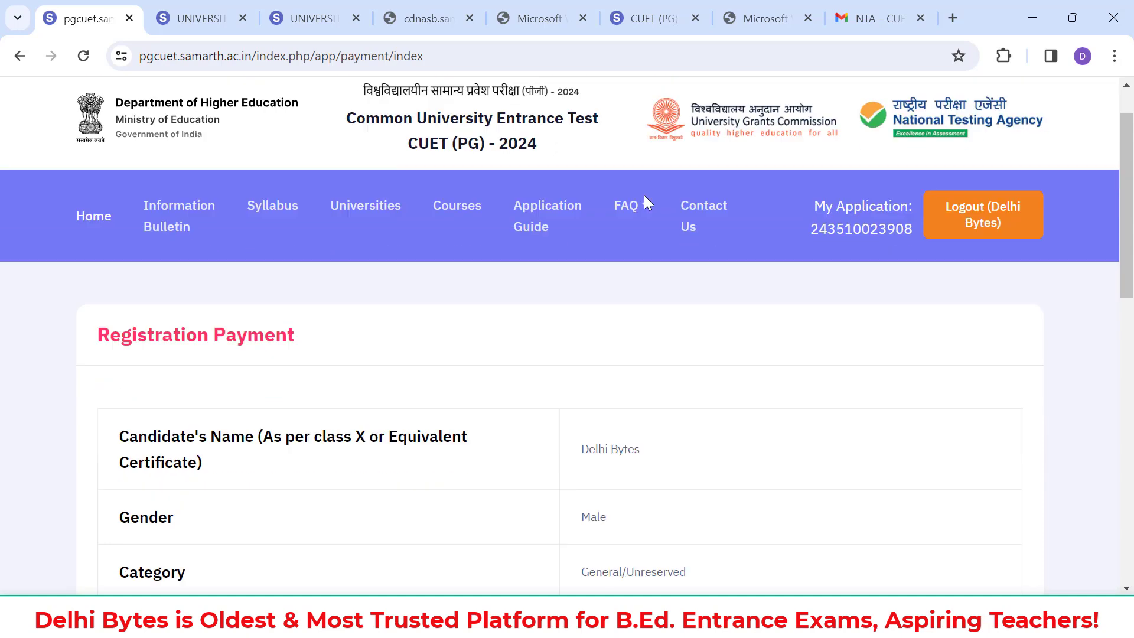
{"action": "scroll", "coordinate": [647, 203], "scroll_direction": "up", "scroll_amount": 1}
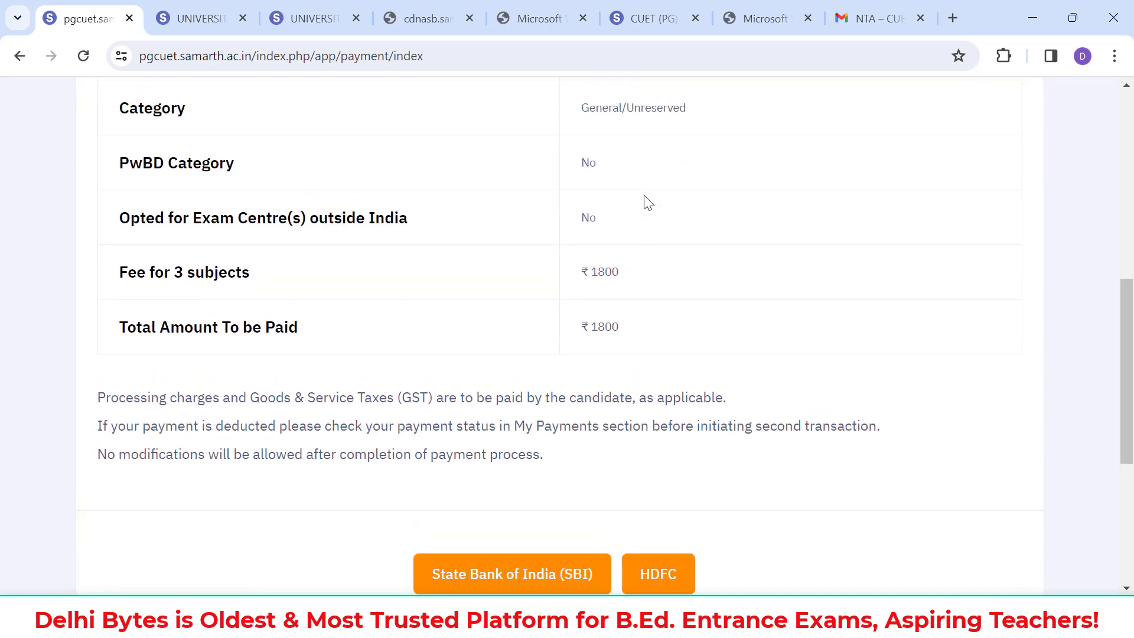
{"action": "scroll", "coordinate": [648, 203], "scroll_direction": "up", "scroll_amount": 1}
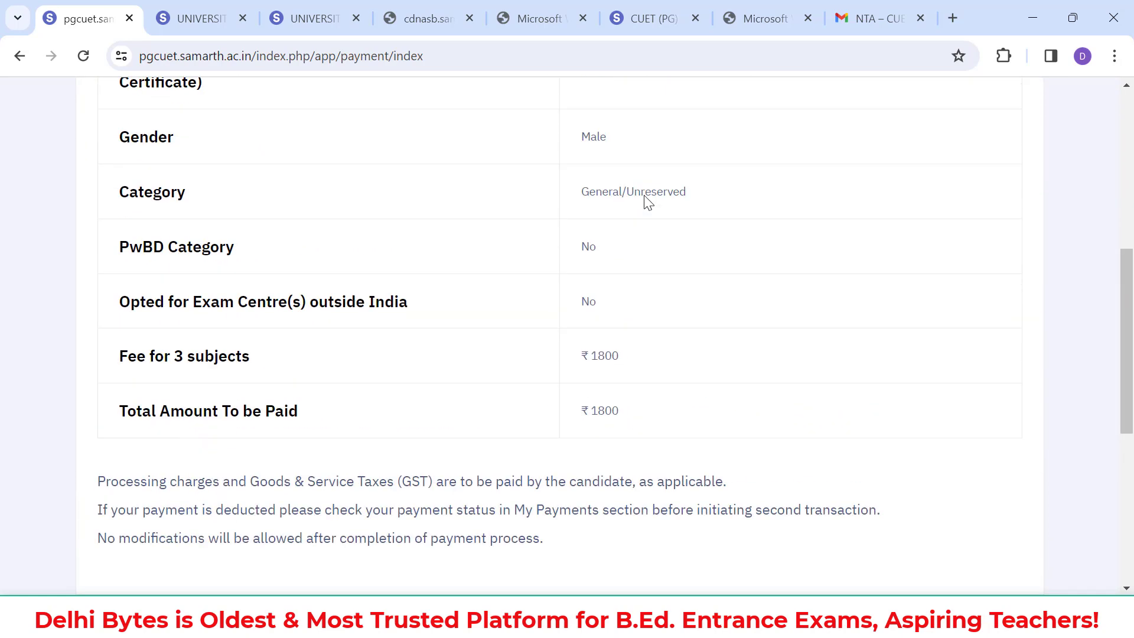
{"action": "scroll", "coordinate": [648, 203], "scroll_direction": "down", "scroll_amount": 1}
{"action": "scroll", "coordinate": [648, 203], "scroll_direction": "up", "scroll_amount": 4}
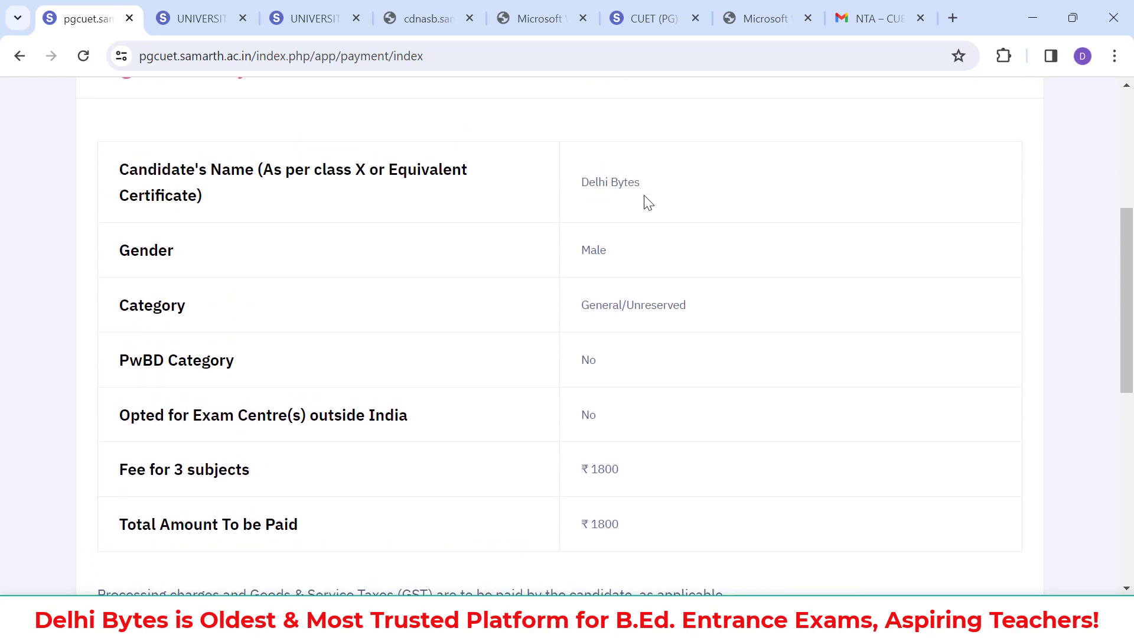
{"action": "scroll", "coordinate": [648, 203], "scroll_direction": "down", "scroll_amount": 4}
{"action": "scroll", "coordinate": [647, 202], "scroll_direction": "down", "scroll_amount": 1}
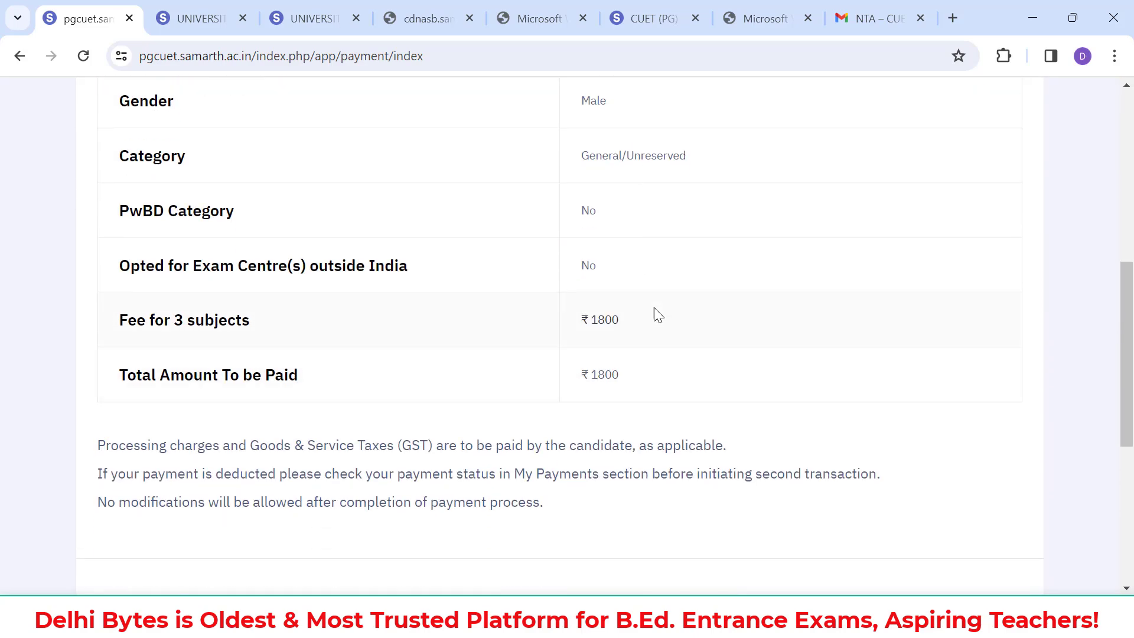
{"action": "scroll", "coordinate": [653, 318], "scroll_direction": "down", "scroll_amount": 3}
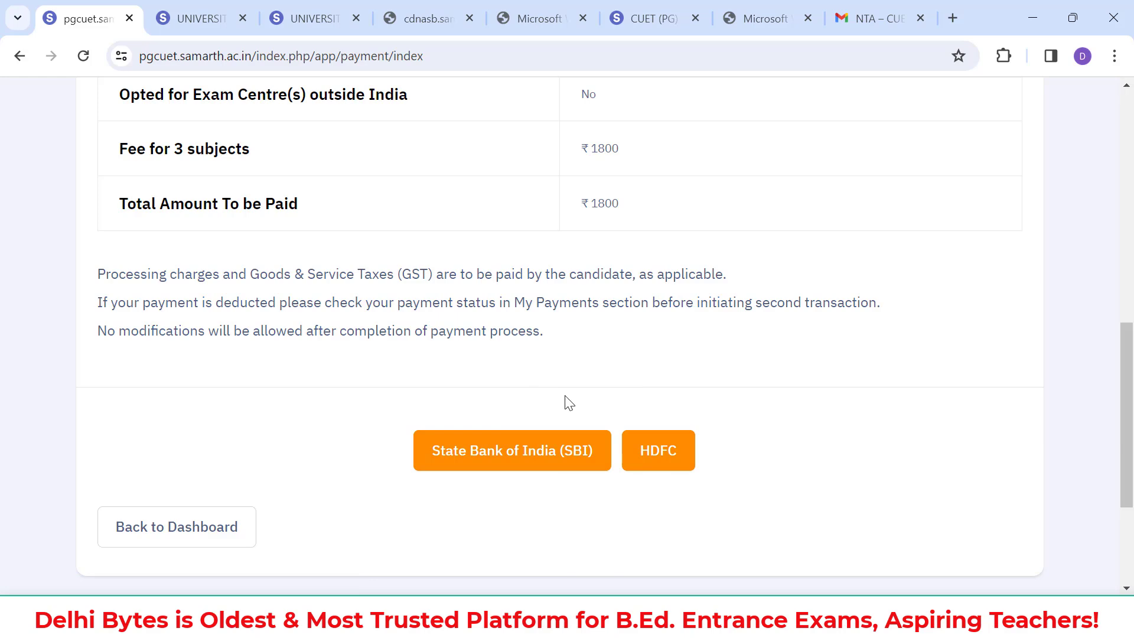
{"action": "scroll", "coordinate": [565, 402], "scroll_direction": "up", "scroll_amount": 8}
{"action": "scroll", "coordinate": [565, 401], "scroll_direction": "down", "scroll_amount": 8}
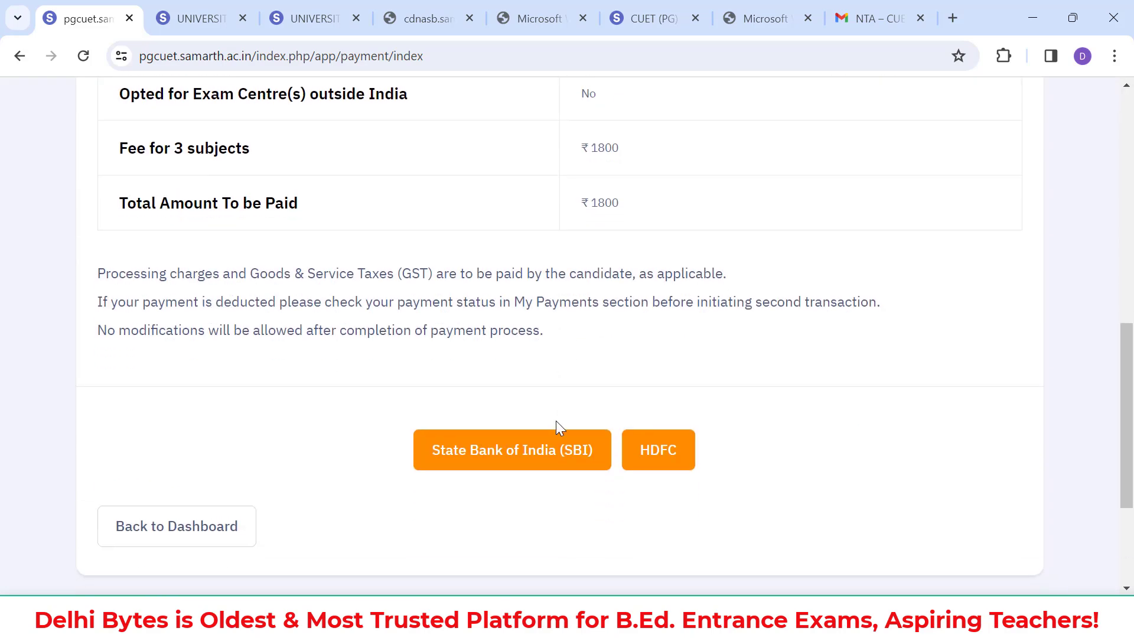
Step: Pay through State Bank of India and browse the SBI ePay Lite payment options
{"action": "left_click", "coordinate": [529, 457]}
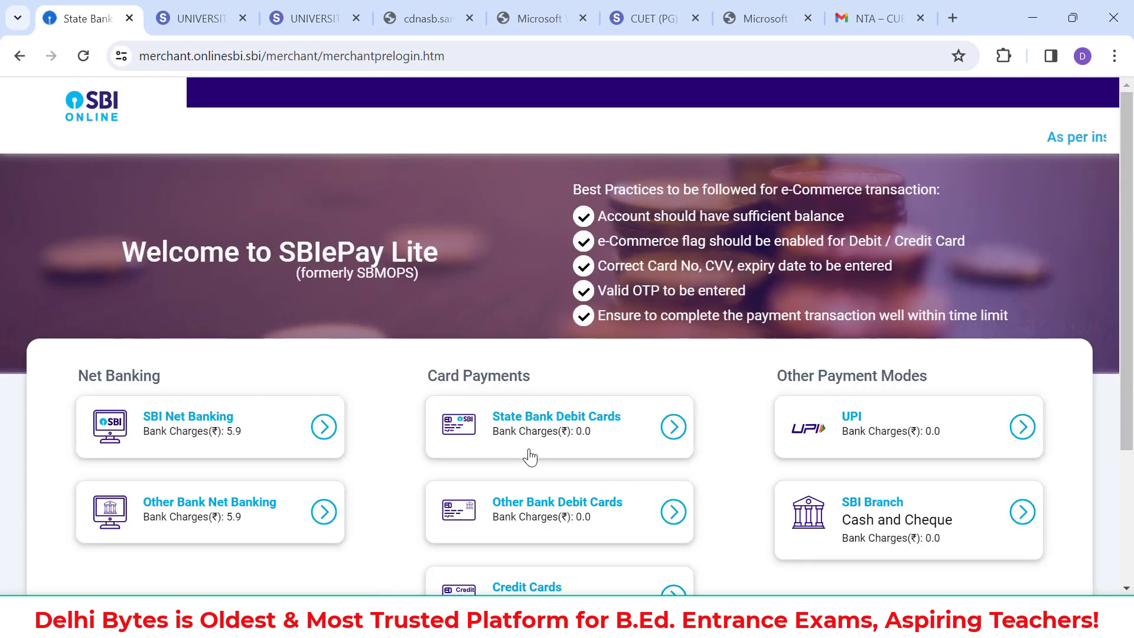
{"action": "scroll", "coordinate": [529, 457], "scroll_direction": "down", "scroll_amount": 1}
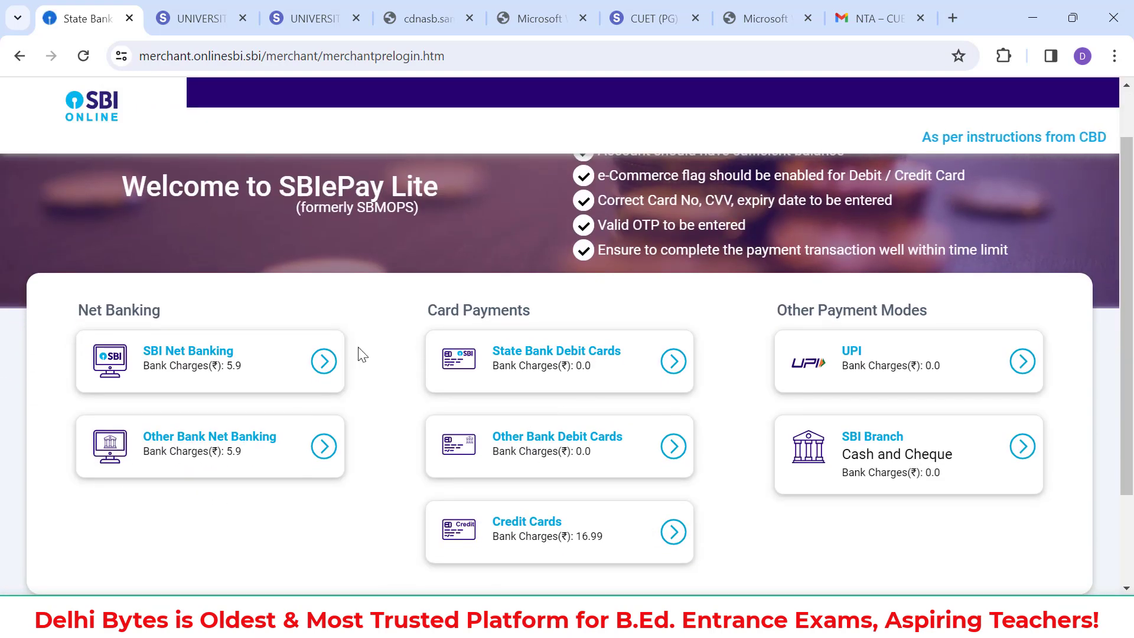
{"action": "scroll", "coordinate": [547, 502], "scroll_direction": "down", "scroll_amount": 2}
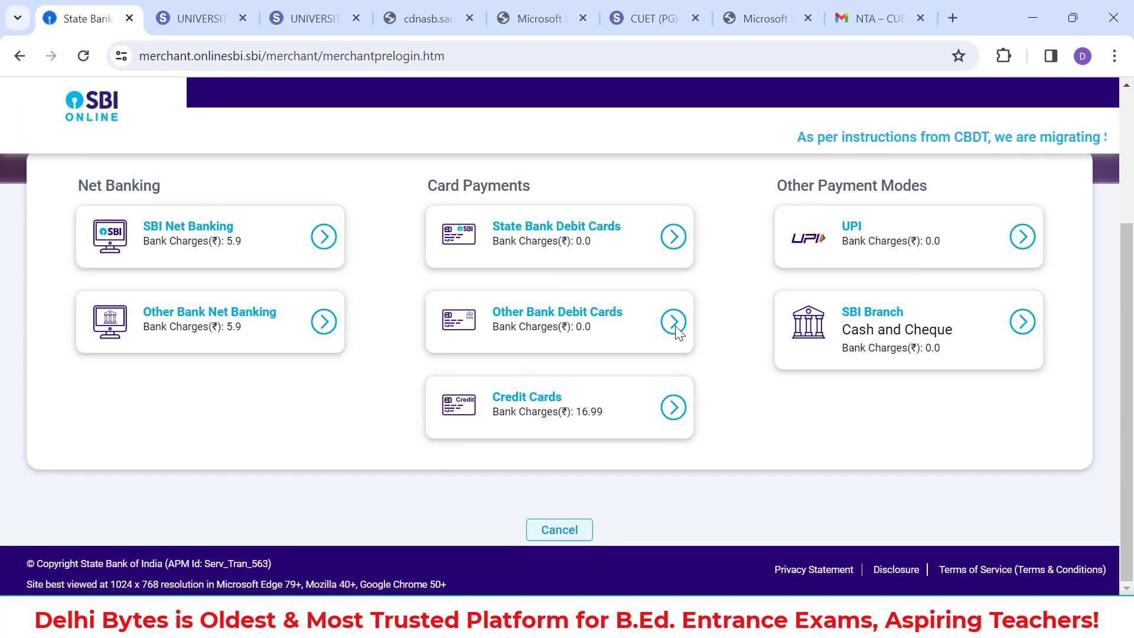